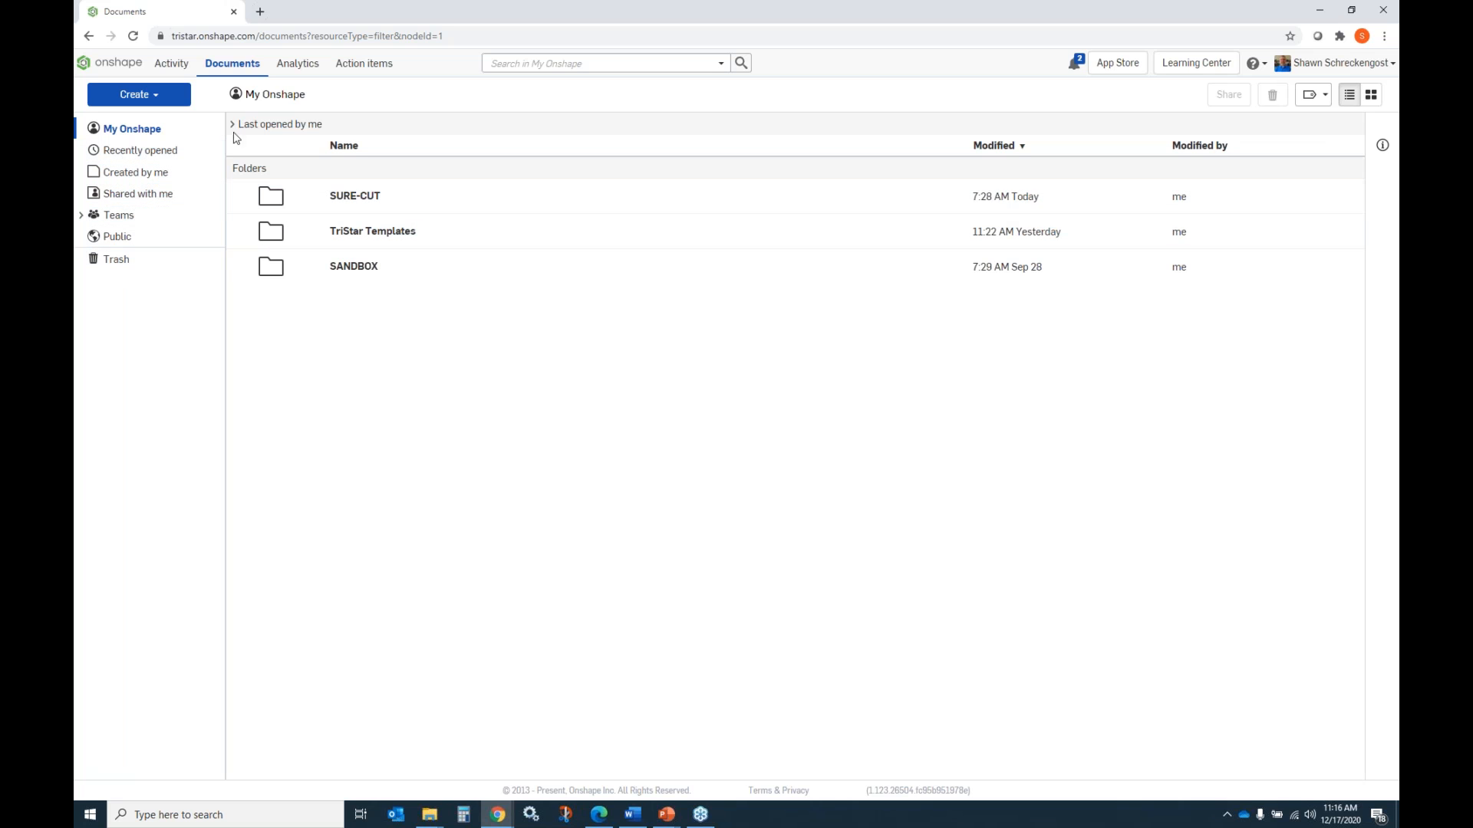
Open the Onshape Learning Center and browse the catalog of all self-paced courses.
{"action": "left_click", "coordinate": [1211, 72]}
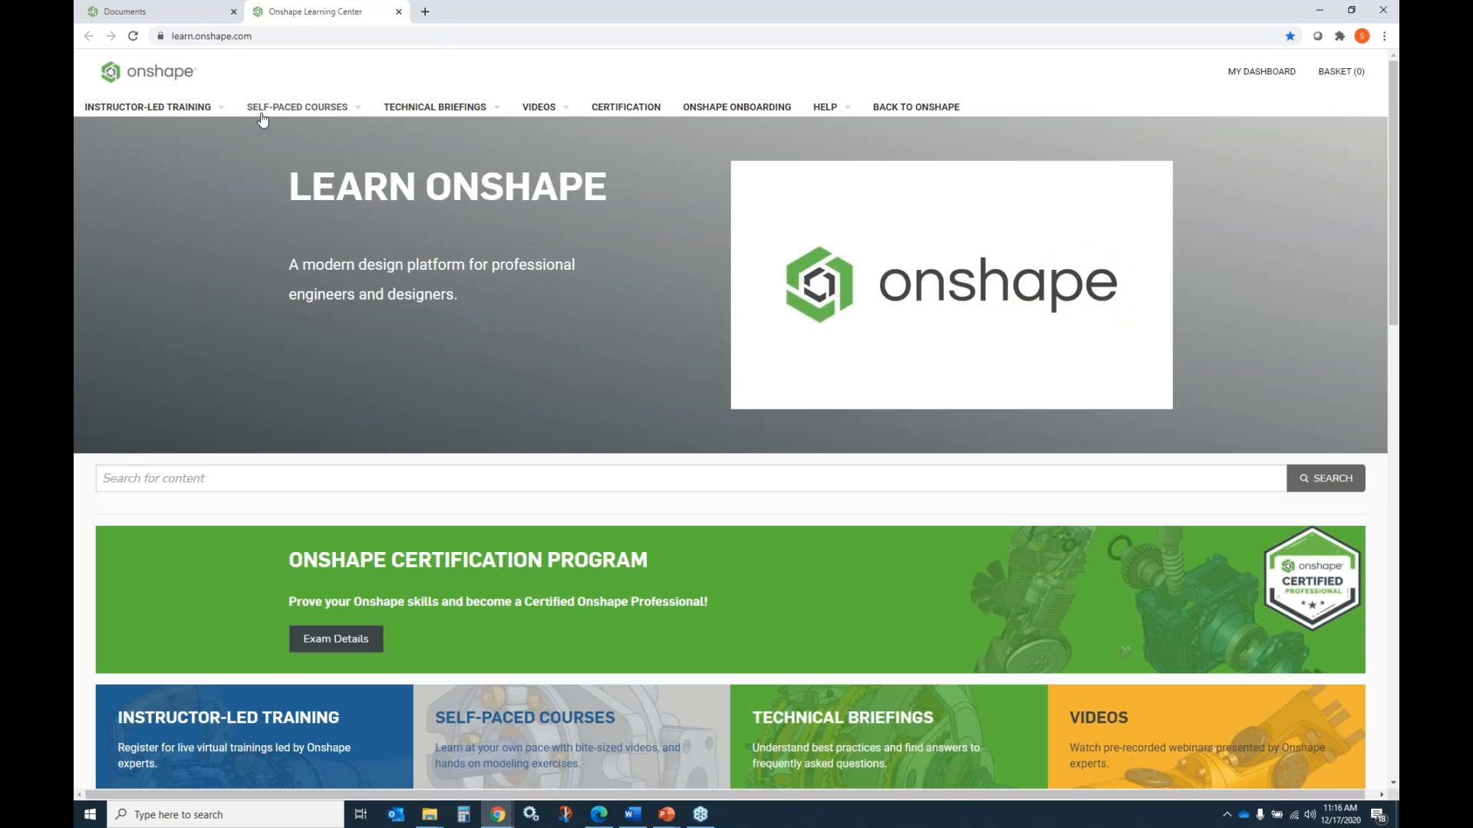
{"action": "mouse_move", "coordinate": [277, 112]}
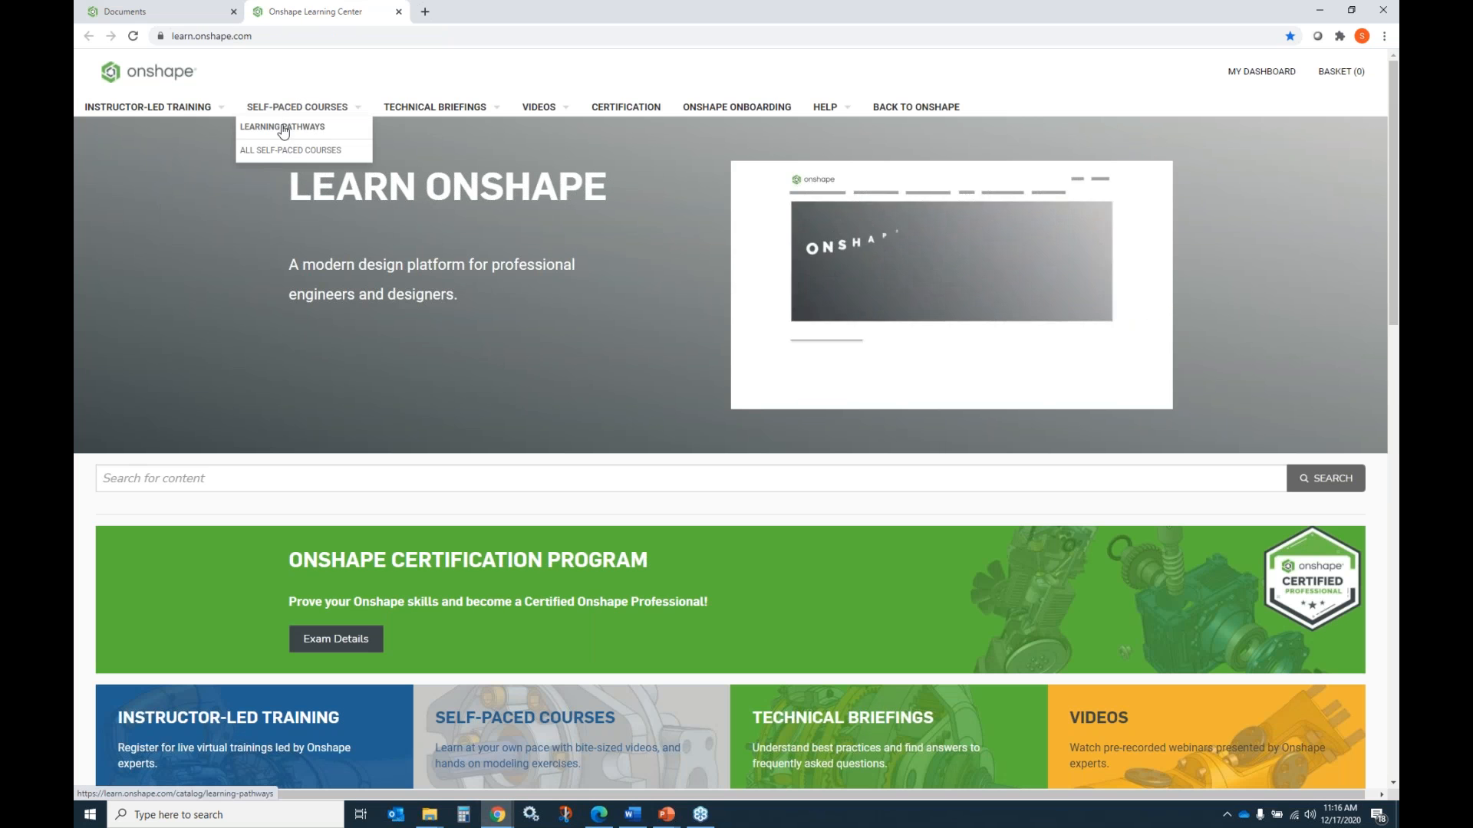
{"action": "left_click", "coordinate": [296, 151]}
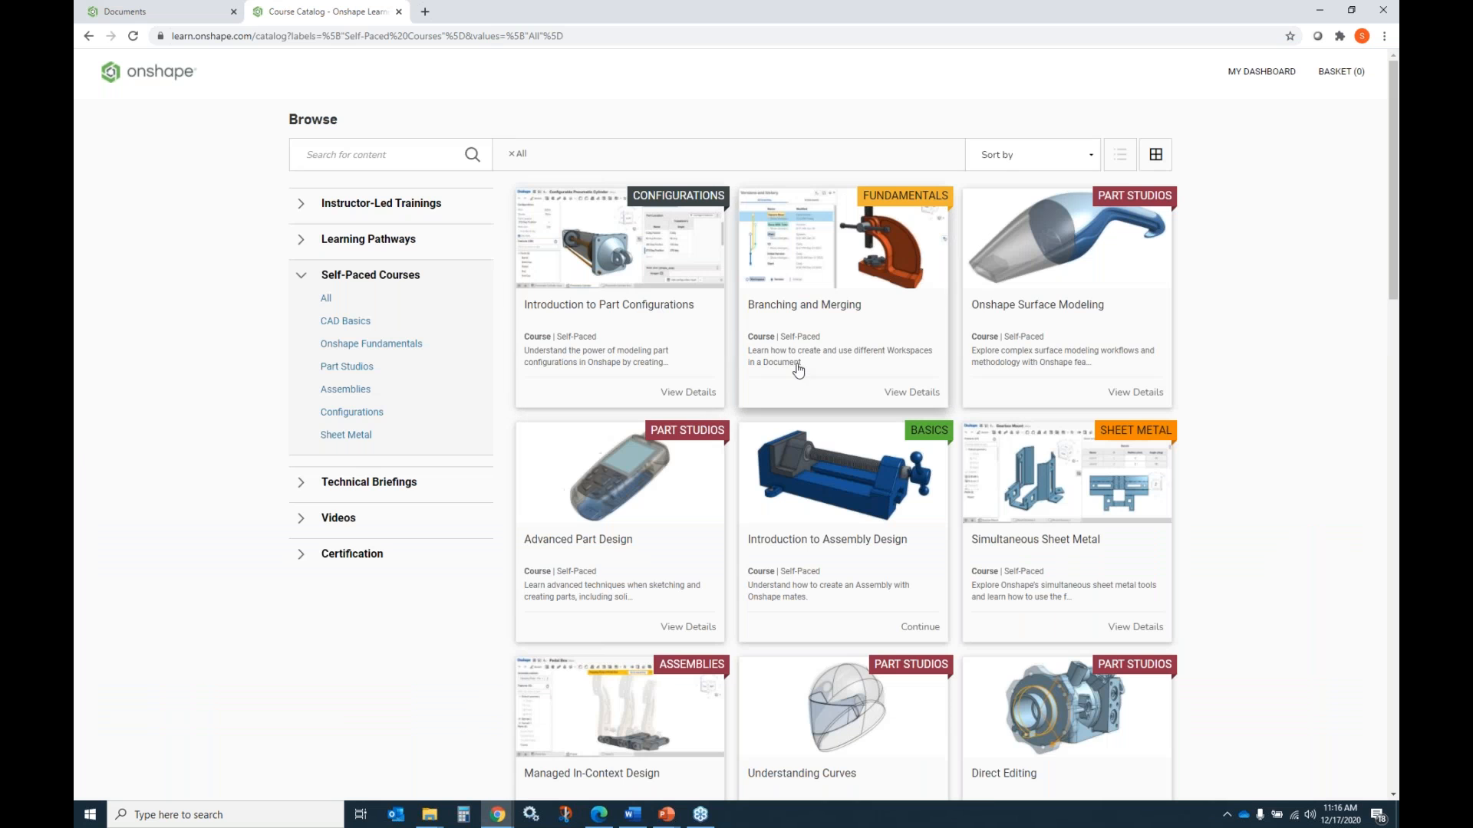
{"action": "scroll", "coordinate": [795, 369], "scroll_direction": "down", "scroll_amount": 1}
{"action": "scroll", "coordinate": [796, 372], "scroll_direction": "down", "scroll_amount": 5}
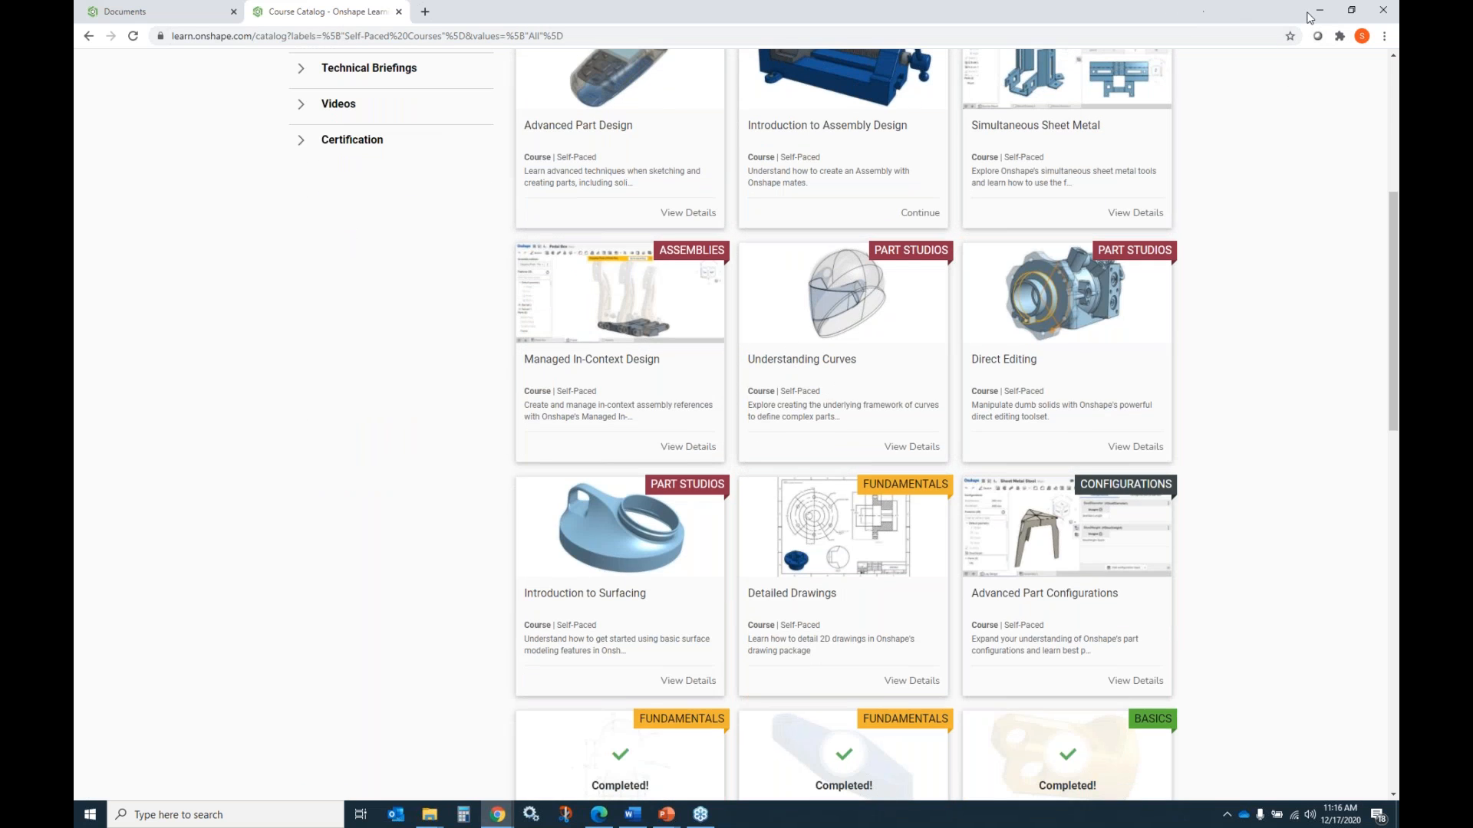
{"action": "left_click", "coordinate": [1320, 13]}
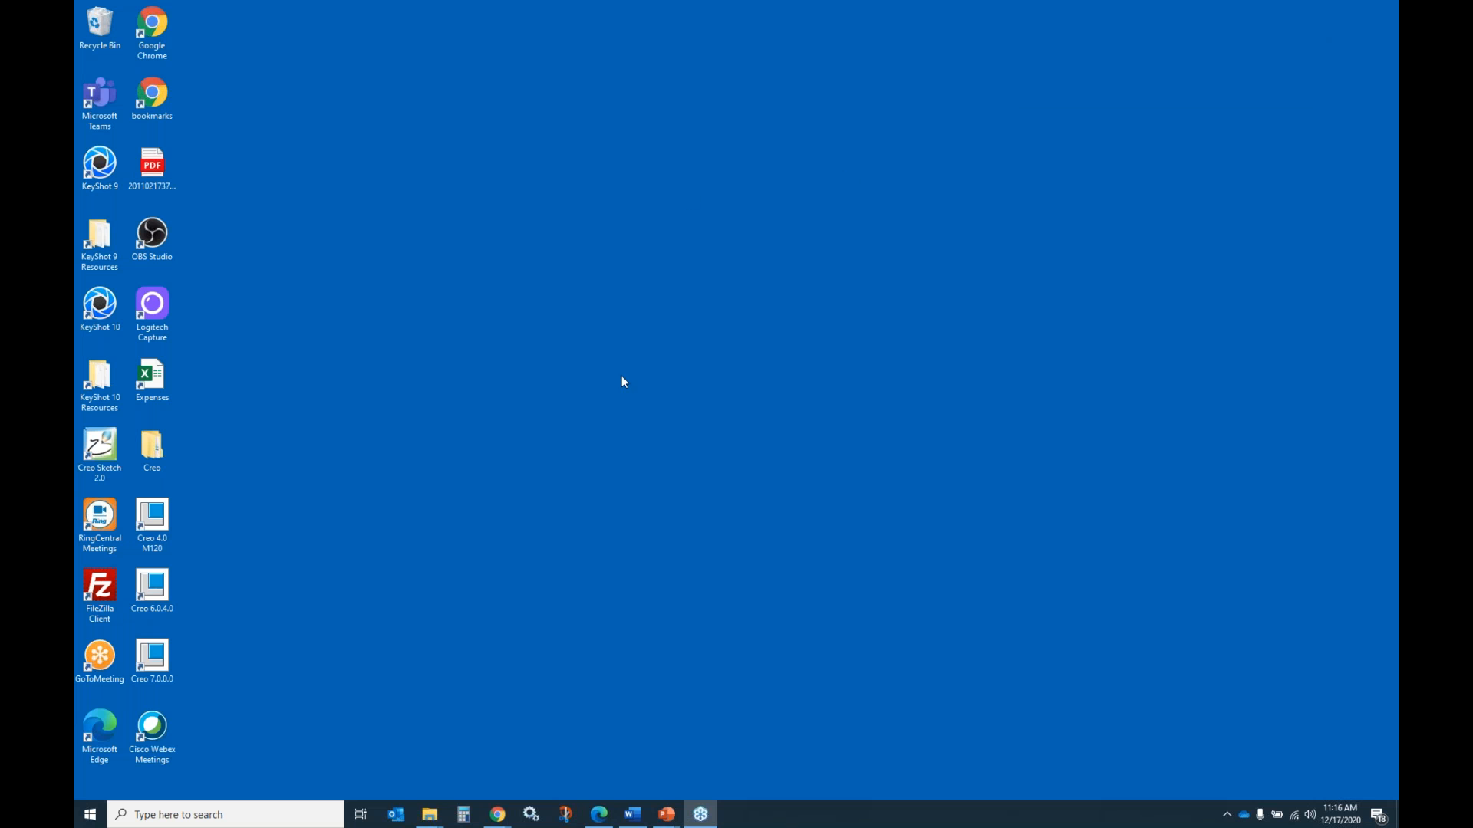
{"action": "mouse_move", "coordinate": [498, 814]}
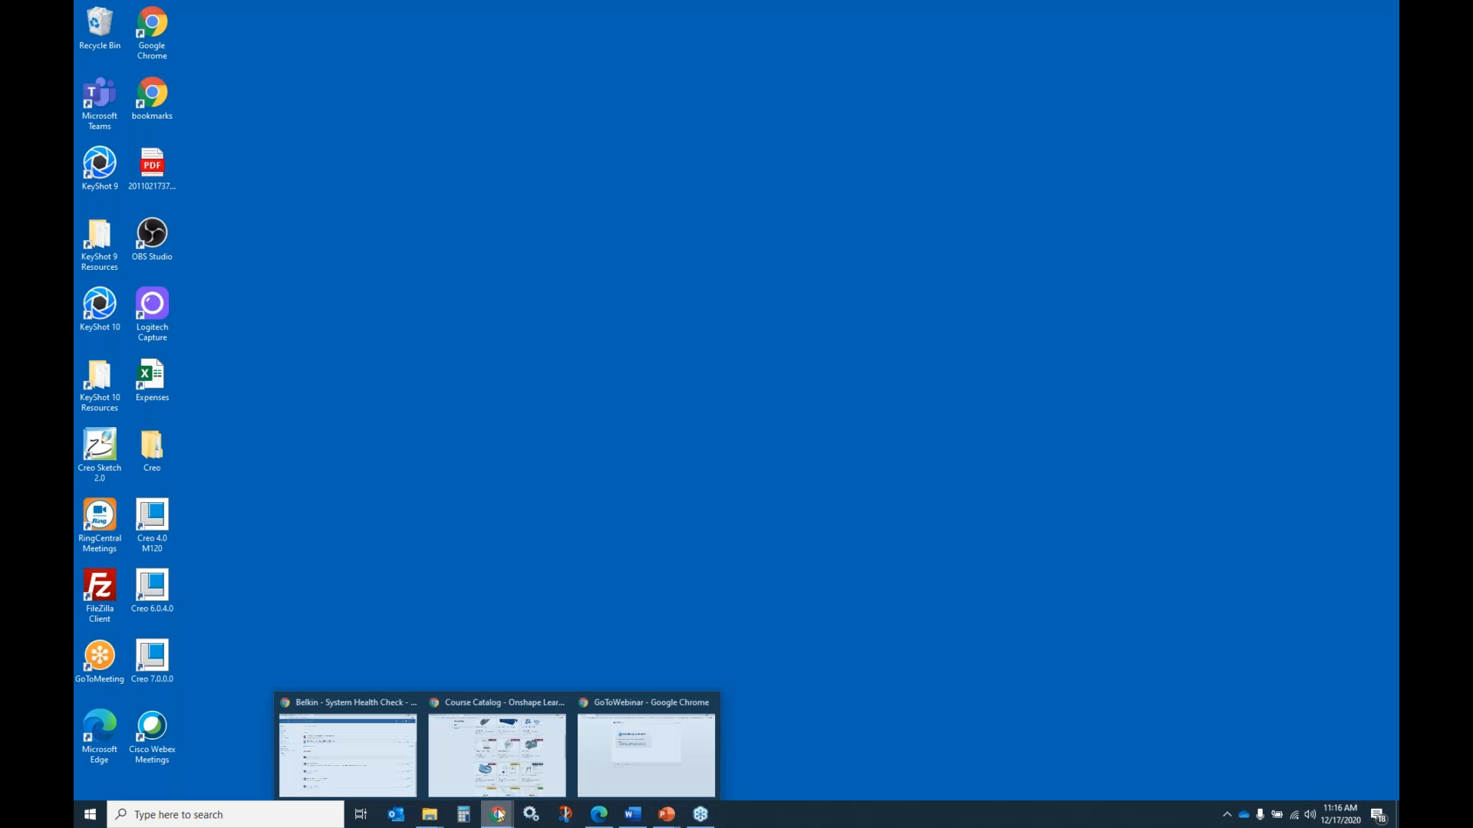
{"action": "left_click", "coordinate": [501, 713]}
Return to the Documents page and open the ACME SURE-CUT - MASTER document in the SURE-CUT folder.
{"action": "left_click", "coordinate": [165, 12]}
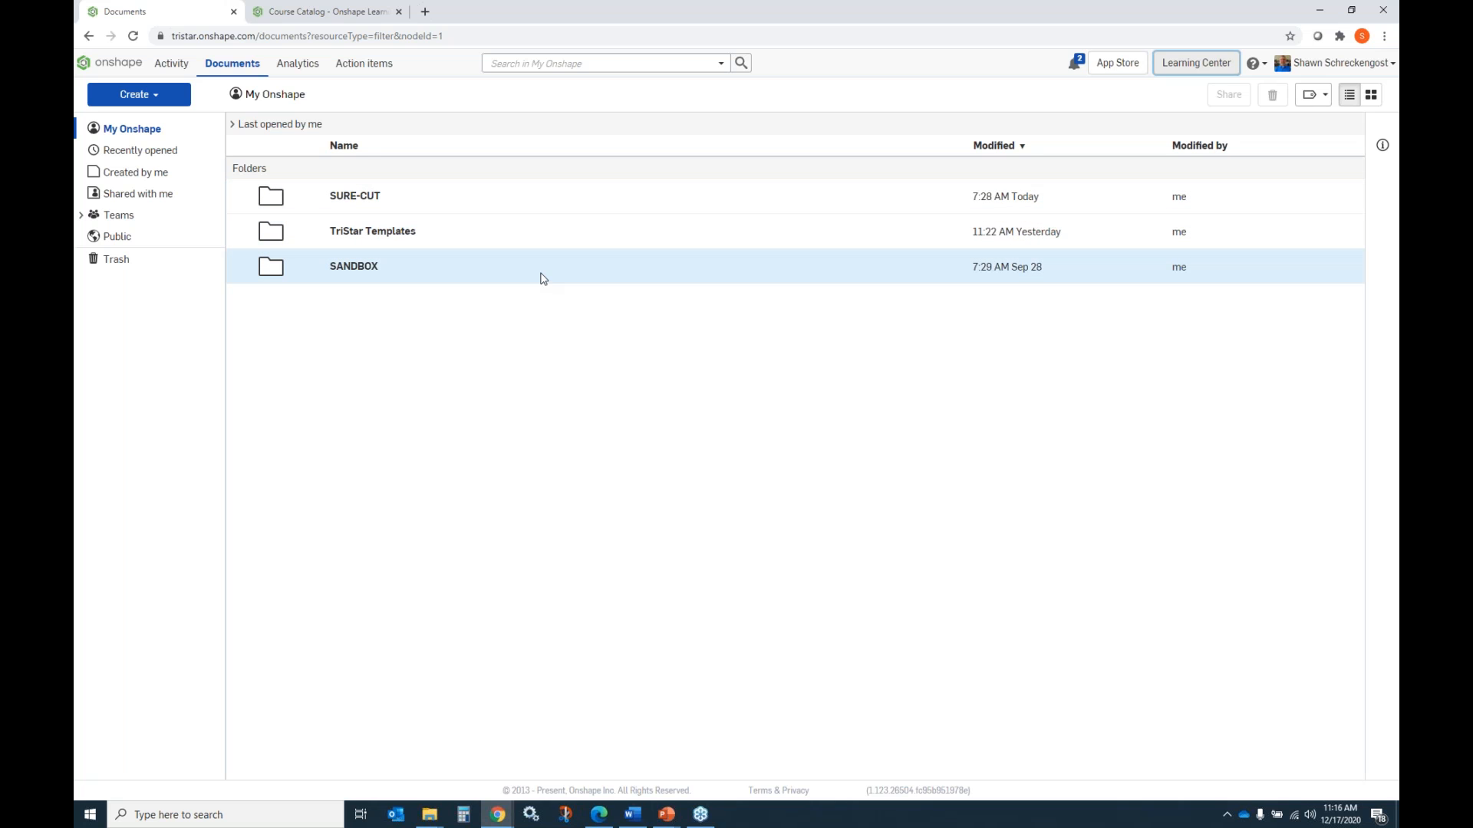
{"action": "double_click", "coordinate": [357, 196]}
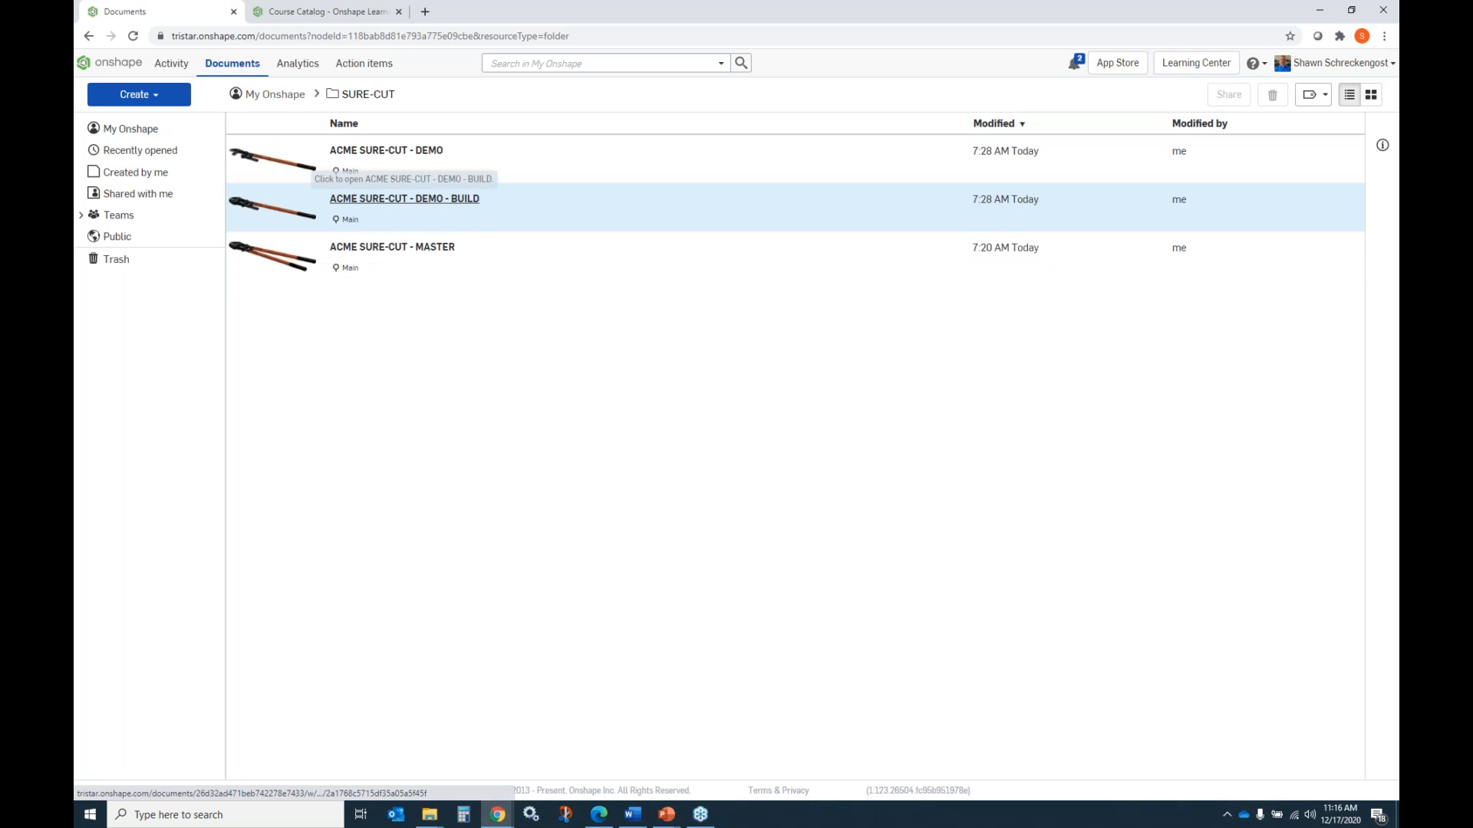
{"action": "left_click", "coordinate": [378, 248]}
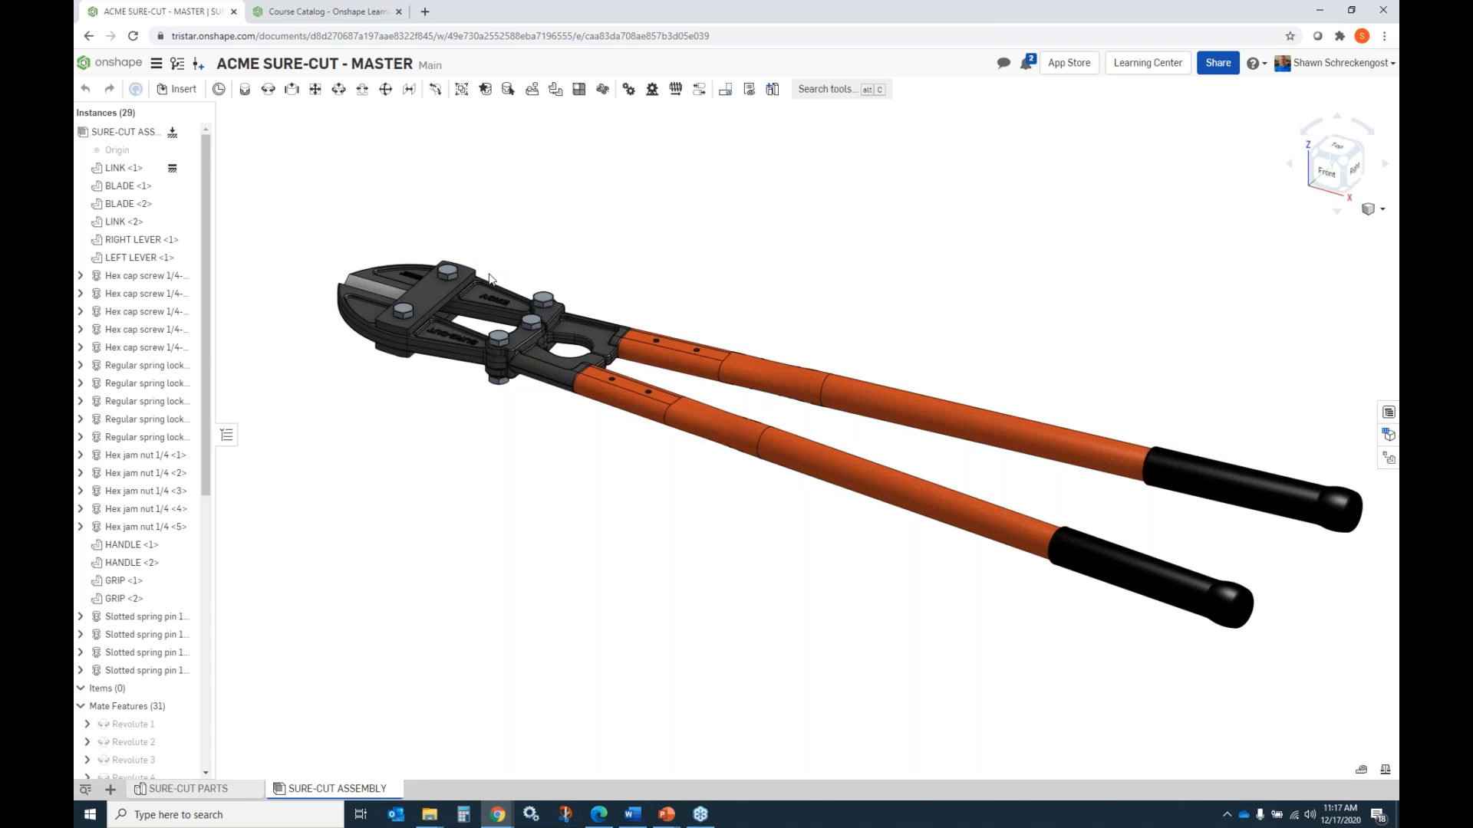
Collapse the assembly's mate features list, then inspect the bolt cutter and move its upper handle to check the mechanism.
{"action": "left_click", "coordinate": [81, 706]}
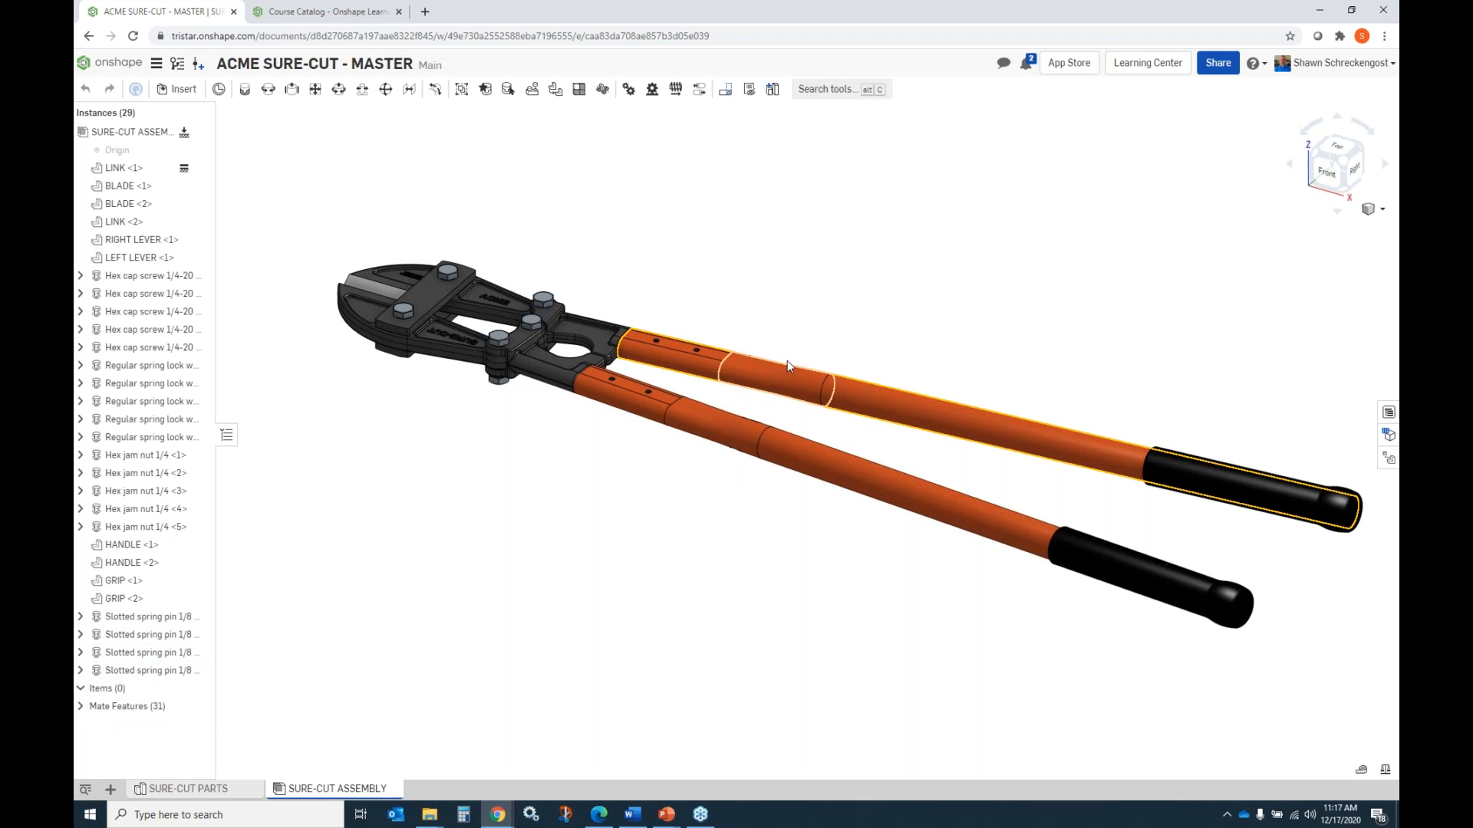
{"action": "right_click_drag", "start_coordinate": [778, 338], "coordinate": [667, 389]}
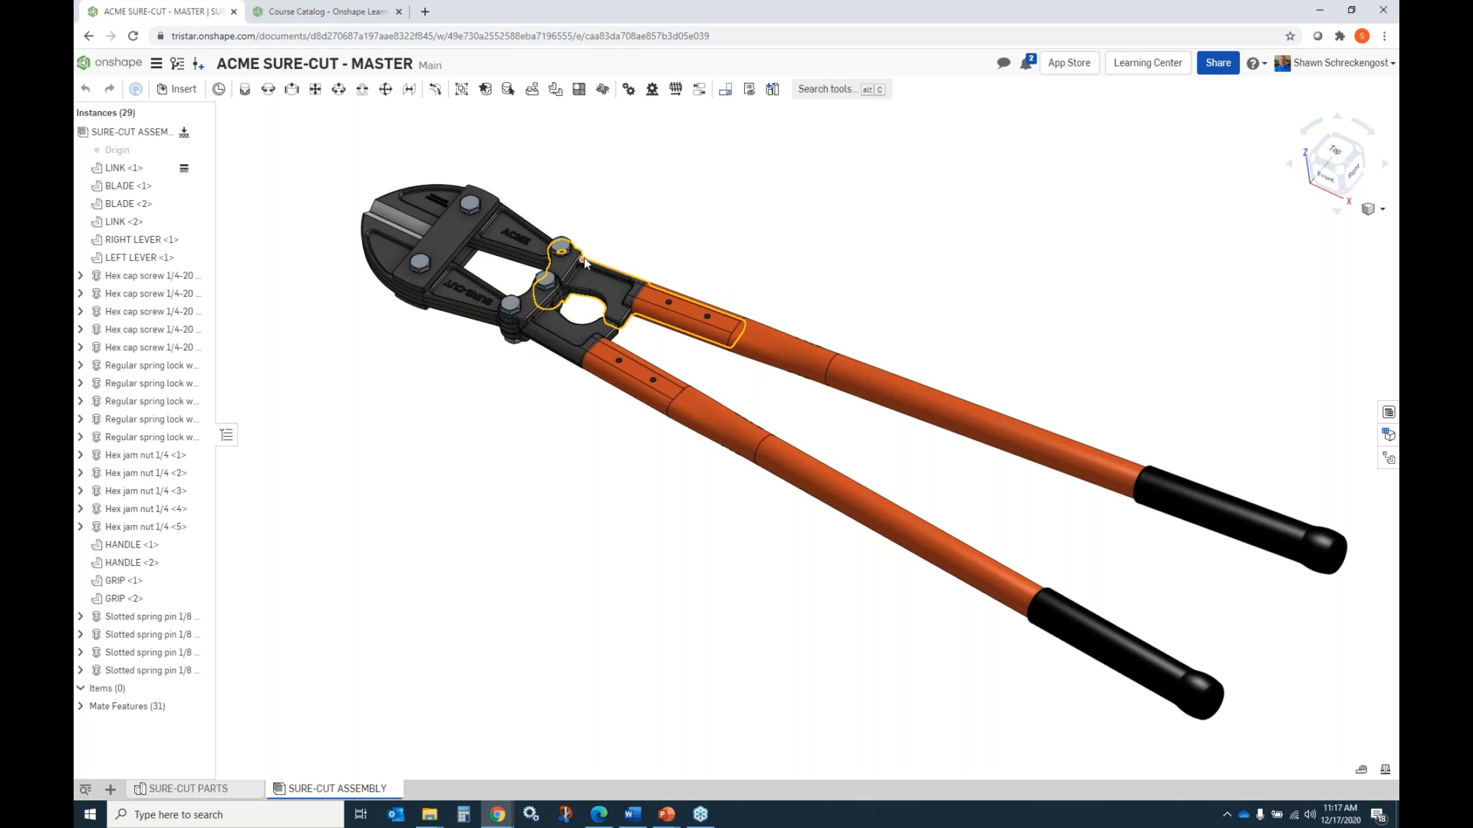
{"action": "left_click", "coordinate": [862, 371]}
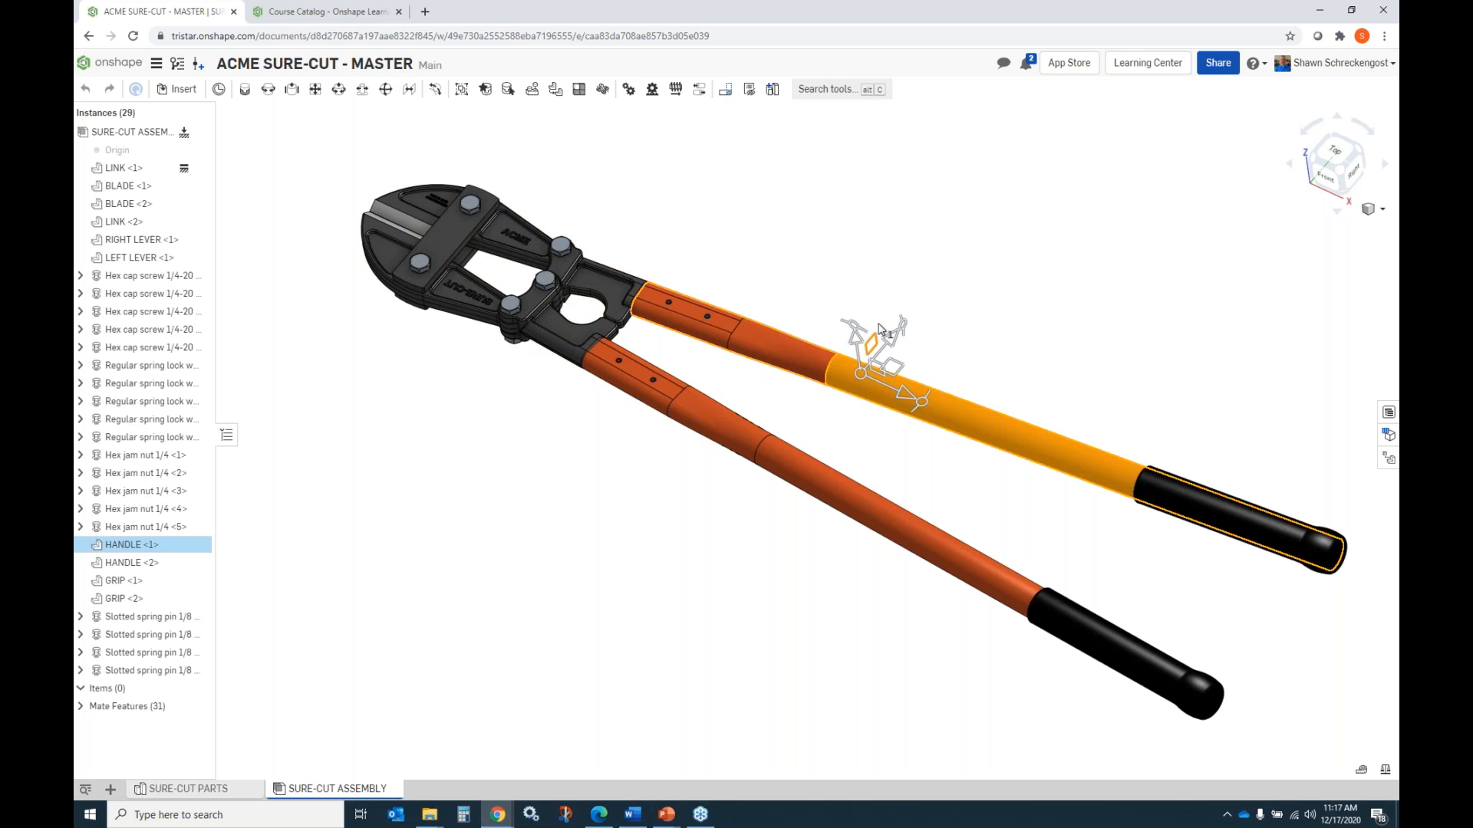
{"action": "left_click", "coordinate": [832, 289]}
{"action": "left_click_drag", "start_coordinate": [818, 353], "coordinate": [805, 384]}
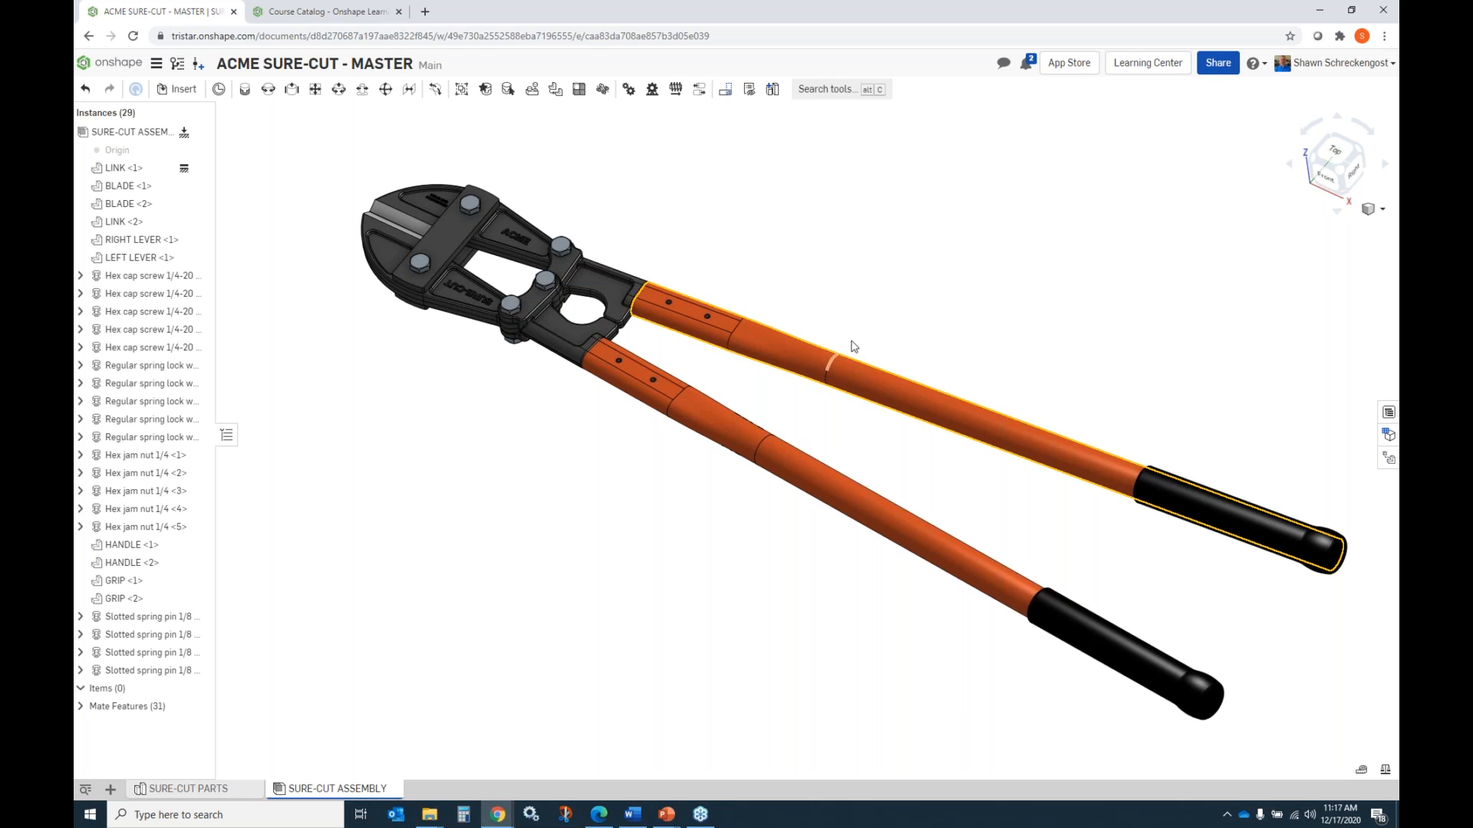
{"action": "mouse_move", "coordinate": [757, 383]}
{"action": "right_mouse_down"}
{"action": "mouse_move", "coordinate": [769, 368]}
{"action": "mouse_move", "coordinate": [755, 367]}
{"action": "right_mouse_up"}
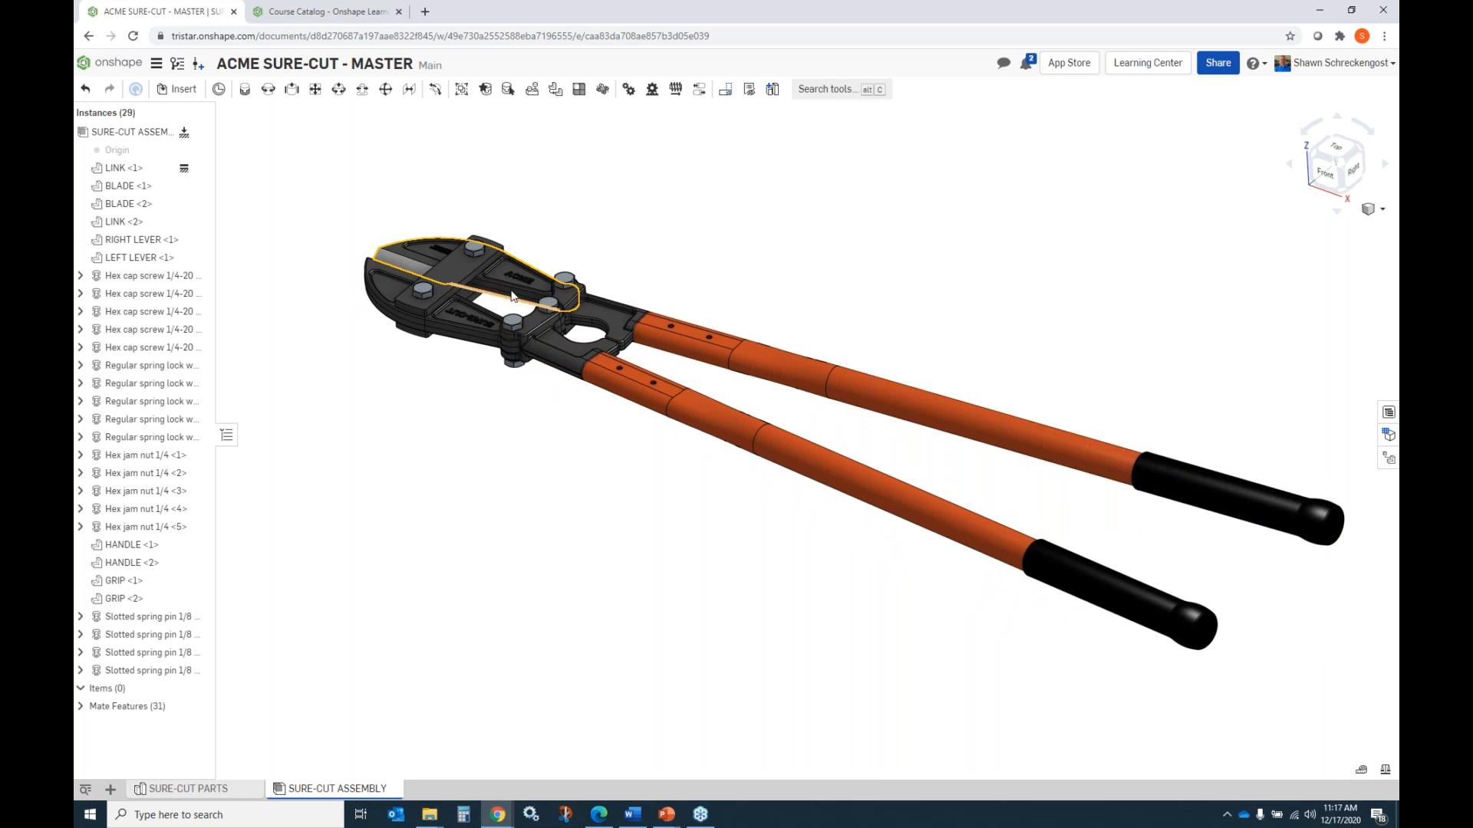
{"action": "scroll", "coordinate": [504, 276], "scroll_direction": "up", "scroll_amount": 5}
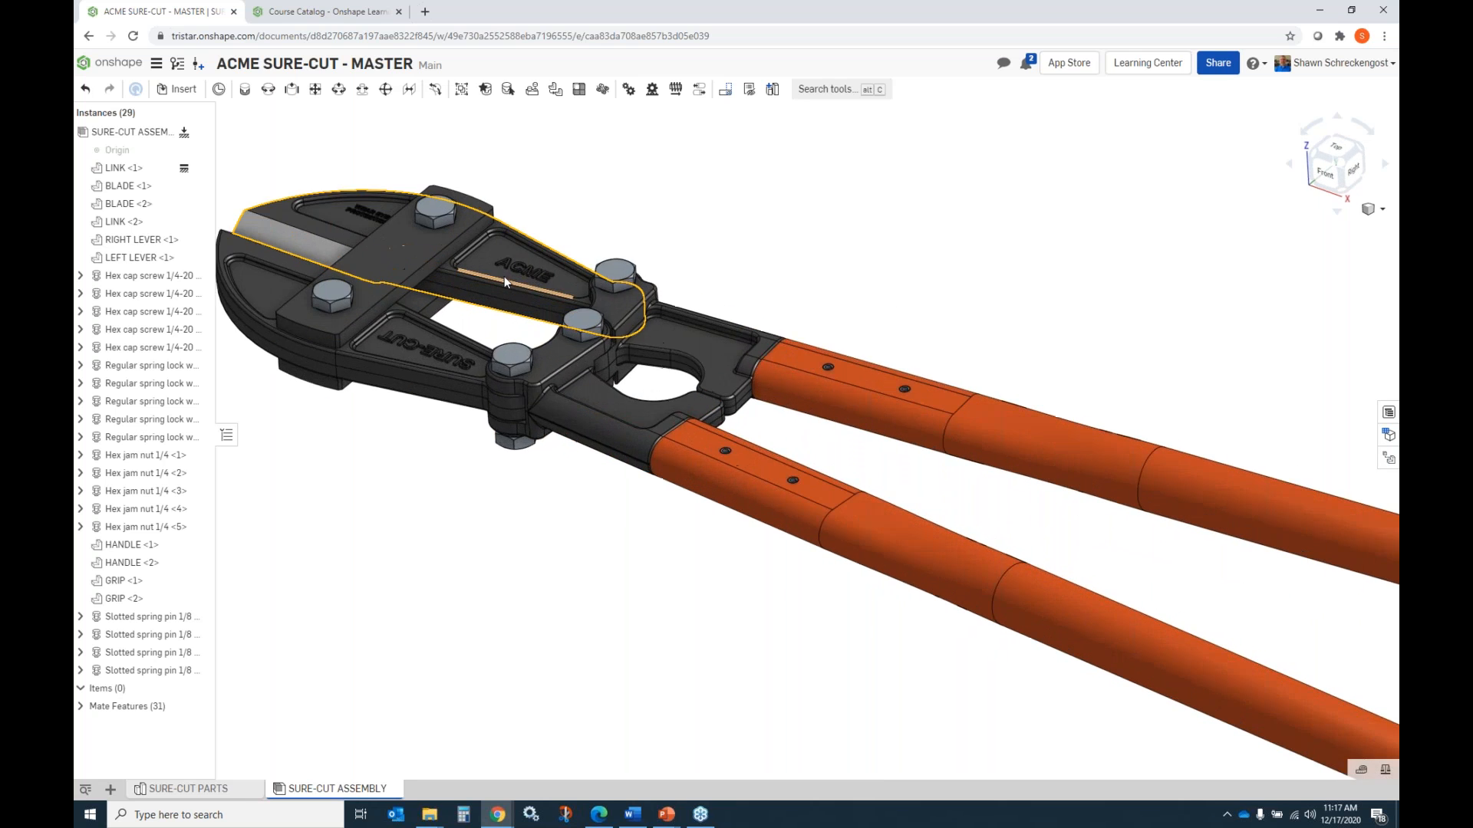
{"action": "scroll", "coordinate": [638, 296], "scroll_direction": "down", "scroll_amount": 6}
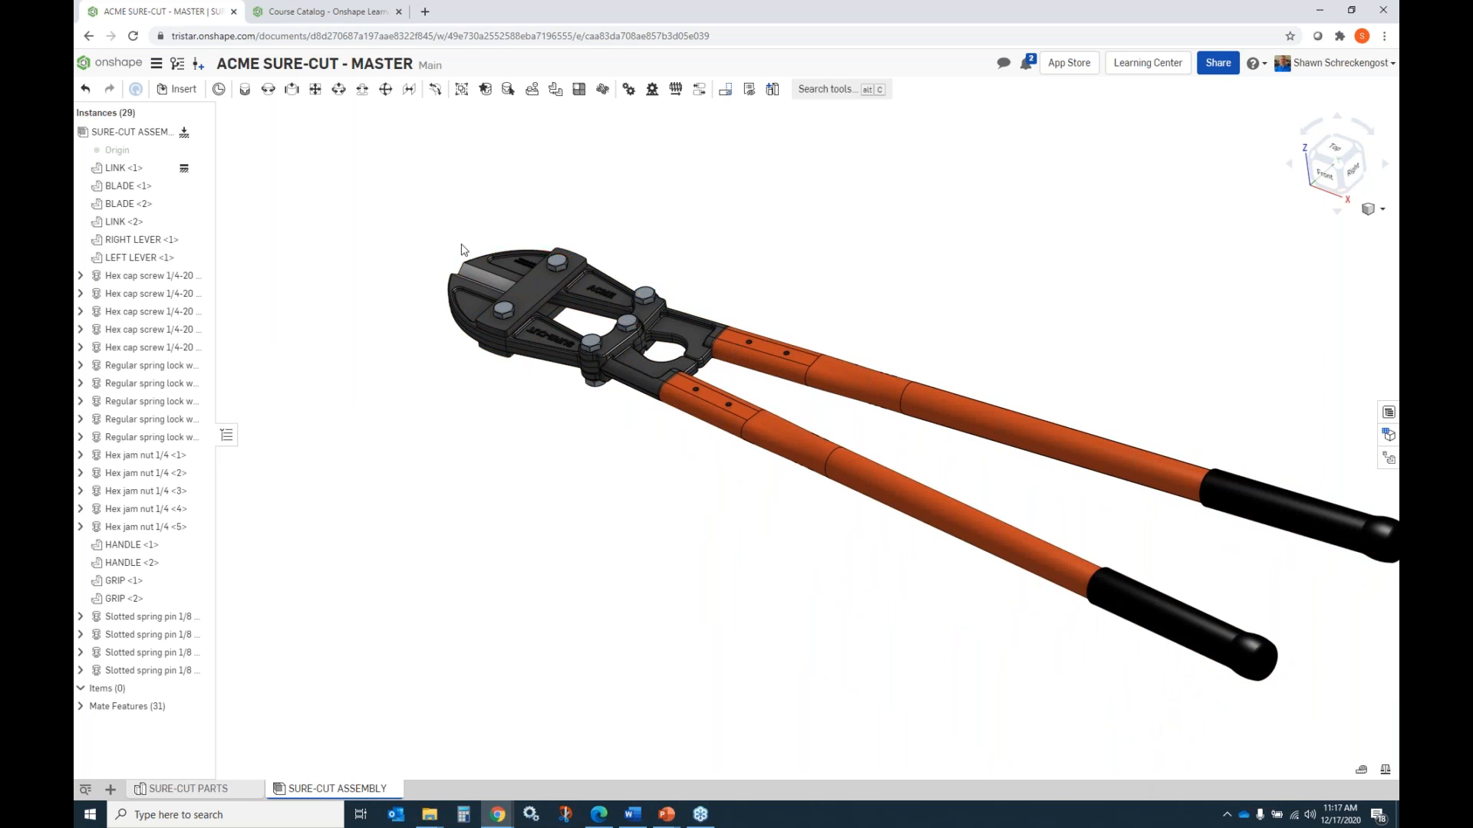
{"action": "scroll", "coordinate": [462, 247], "scroll_direction": "down", "scroll_amount": 2}
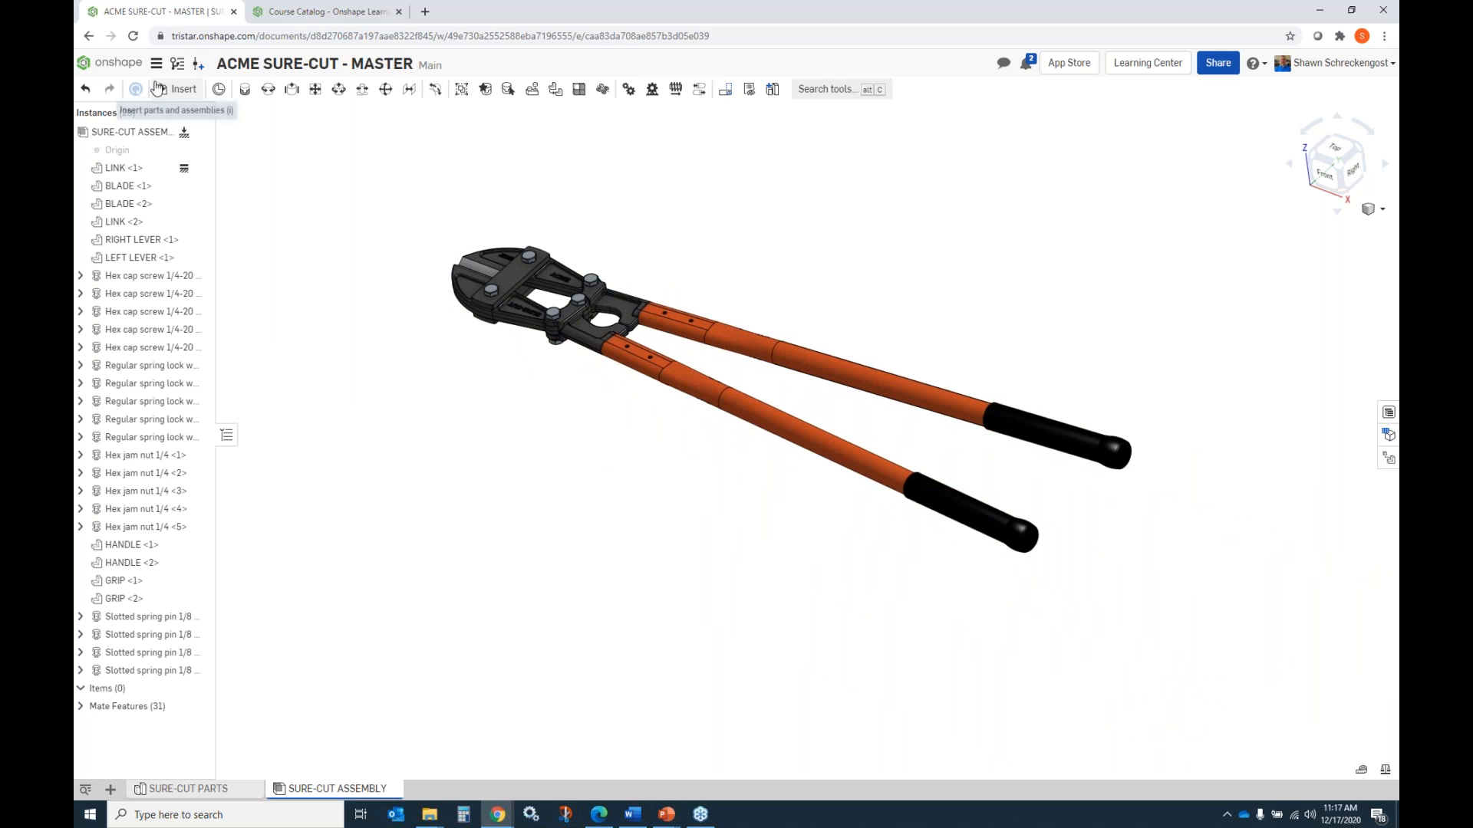
Review the element types that can be added to the document, and switch to the SURE-CUT PARTS part studio.
{"action": "left_click", "coordinate": [111, 790]}
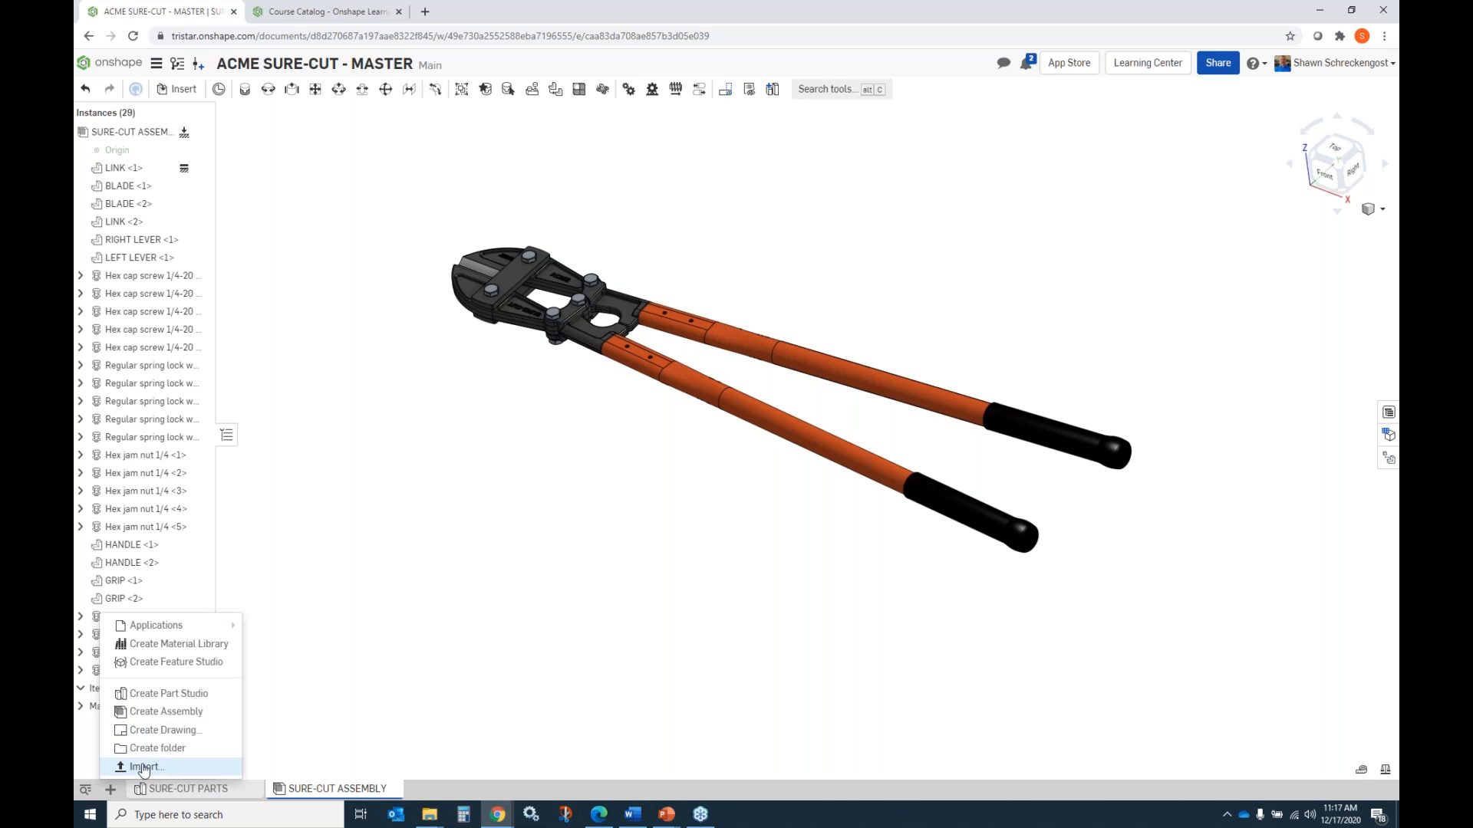
{"action": "left_click", "coordinate": [433, 663]}
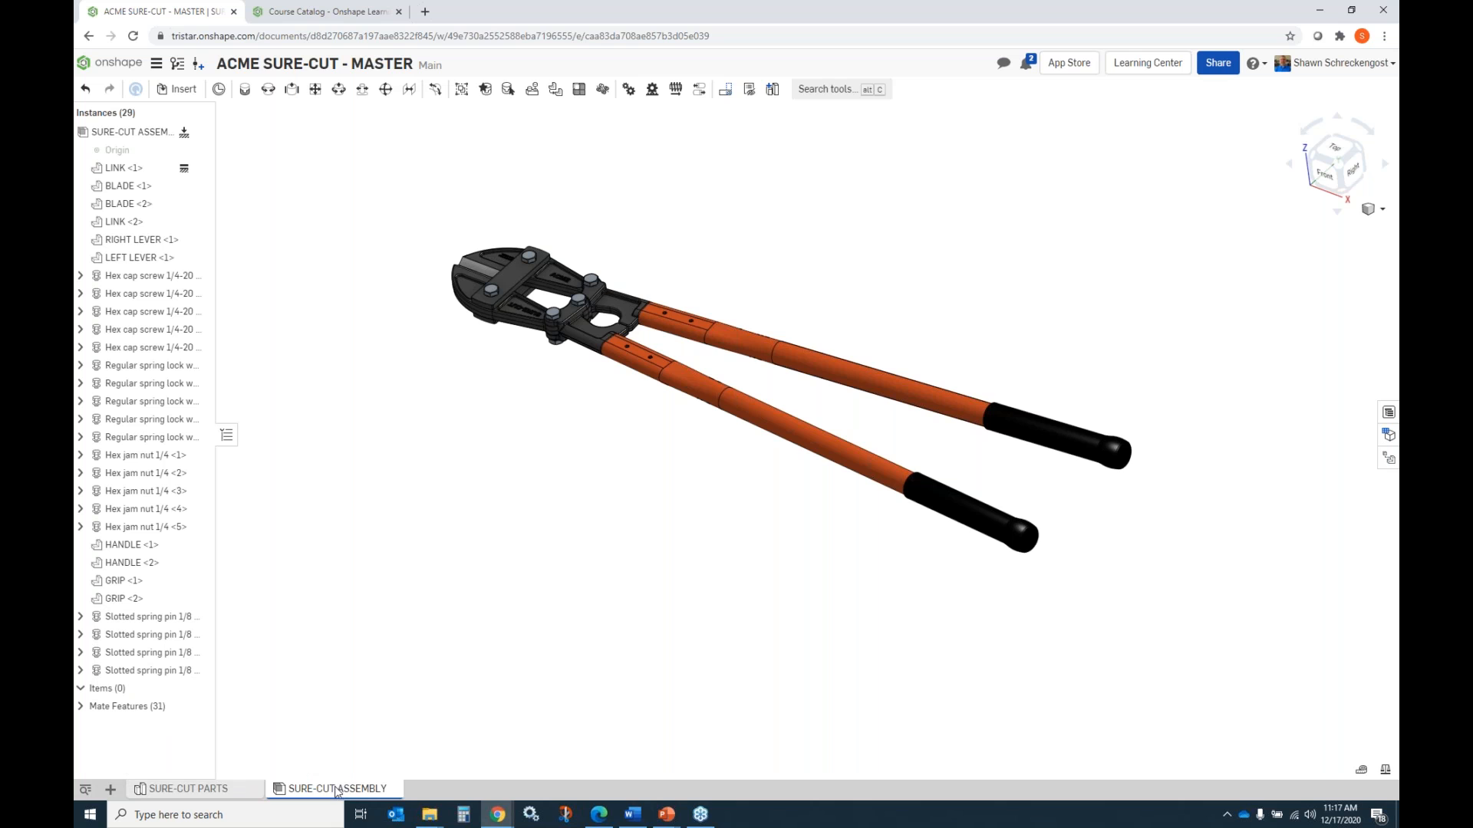
{"action": "left_click", "coordinate": [188, 789]}
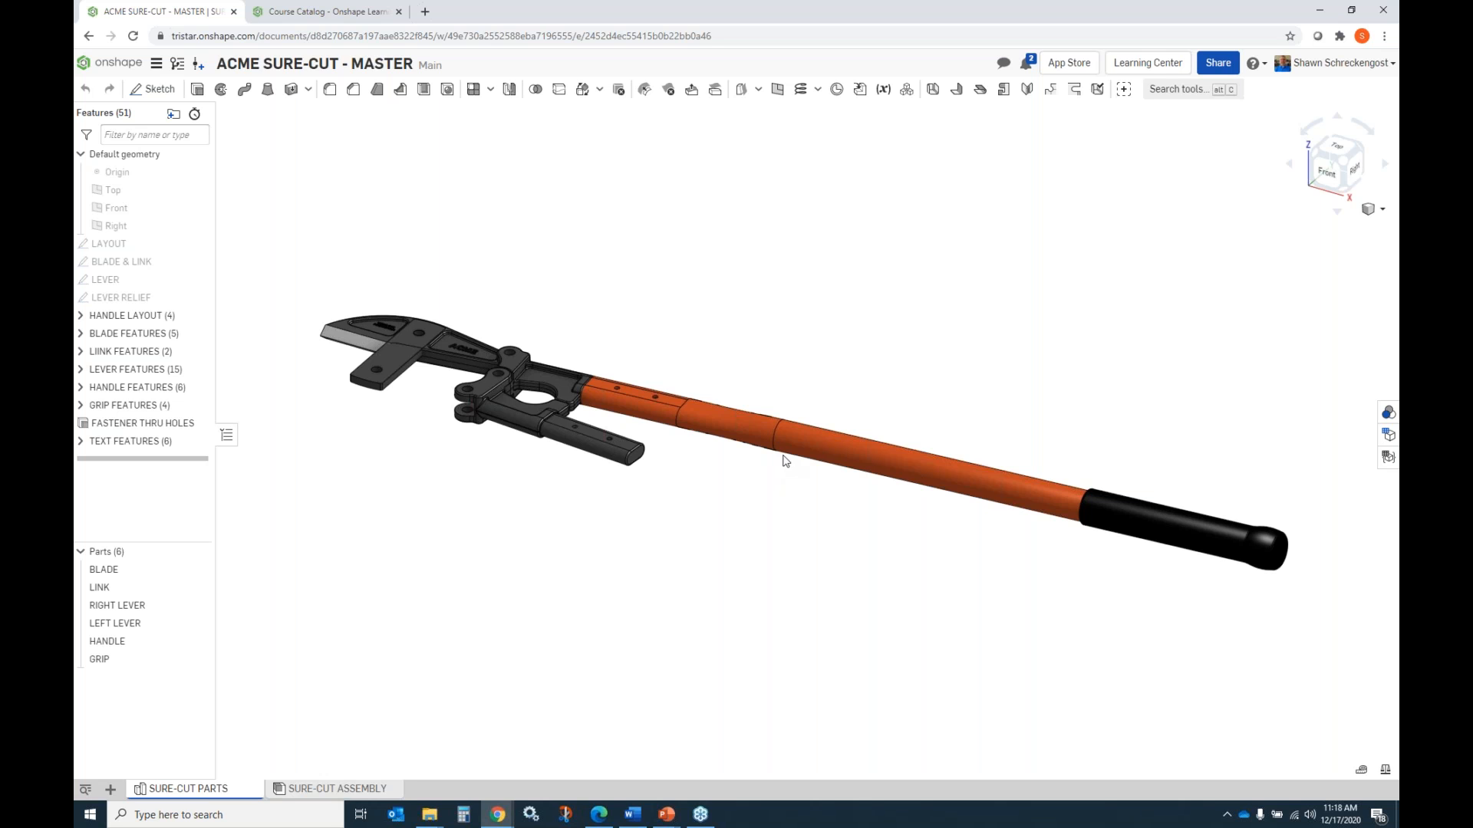
Open the LAYOUT sketch for editing, examine its hole layout and dimensions in top view, and close it without changes.
{"action": "left_click", "coordinate": [112, 245]}
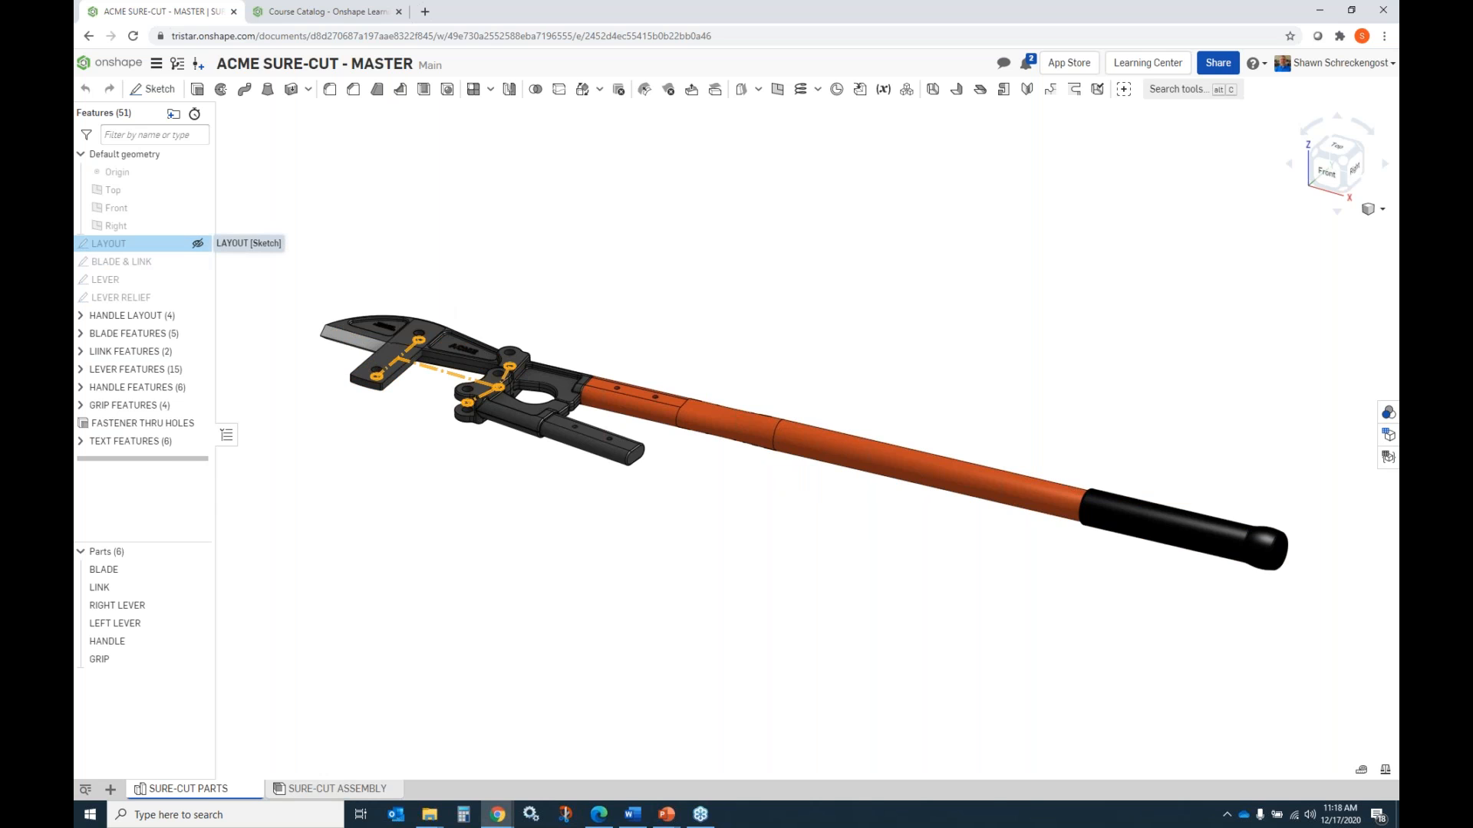
{"action": "right_click", "coordinate": [112, 245]}
{"action": "left_click", "coordinate": [135, 274]}
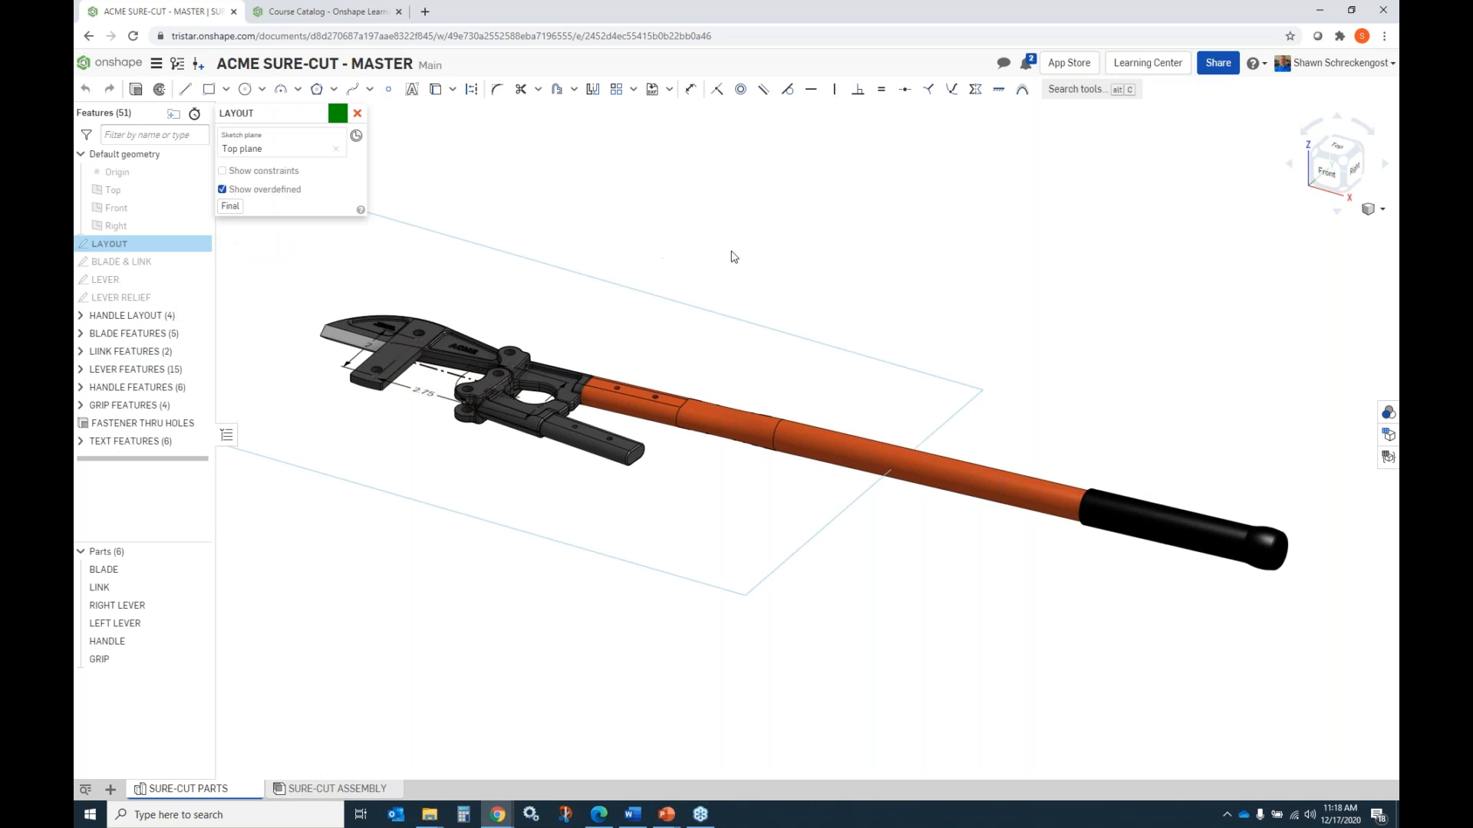
{"action": "left_click", "coordinate": [1335, 153]}
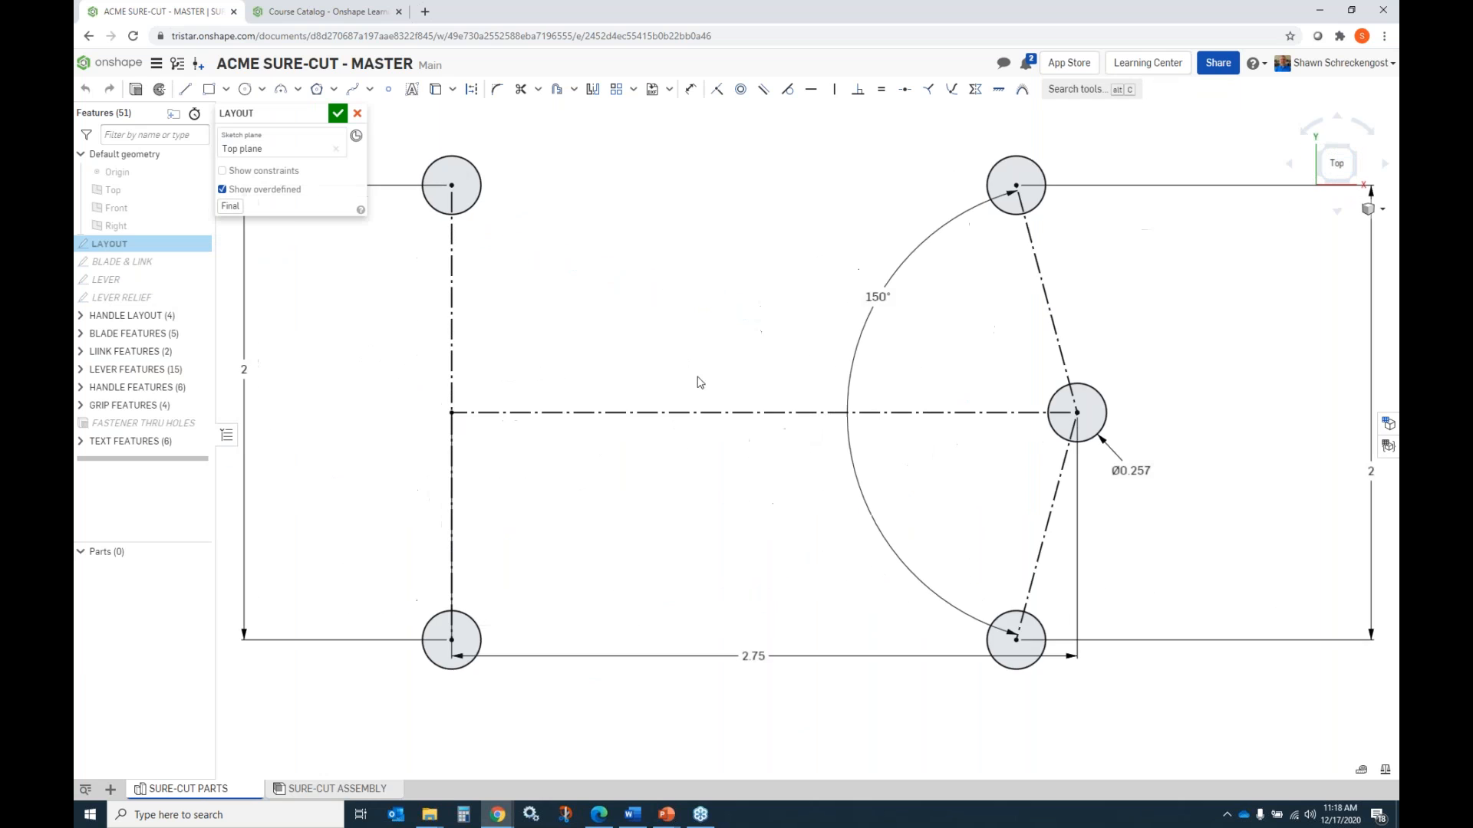
{"action": "scroll", "coordinate": [678, 497], "scroll_direction": "up", "scroll_amount": 1}
{"action": "scroll", "coordinate": [679, 497], "scroll_direction": "down", "scroll_amount": 2}
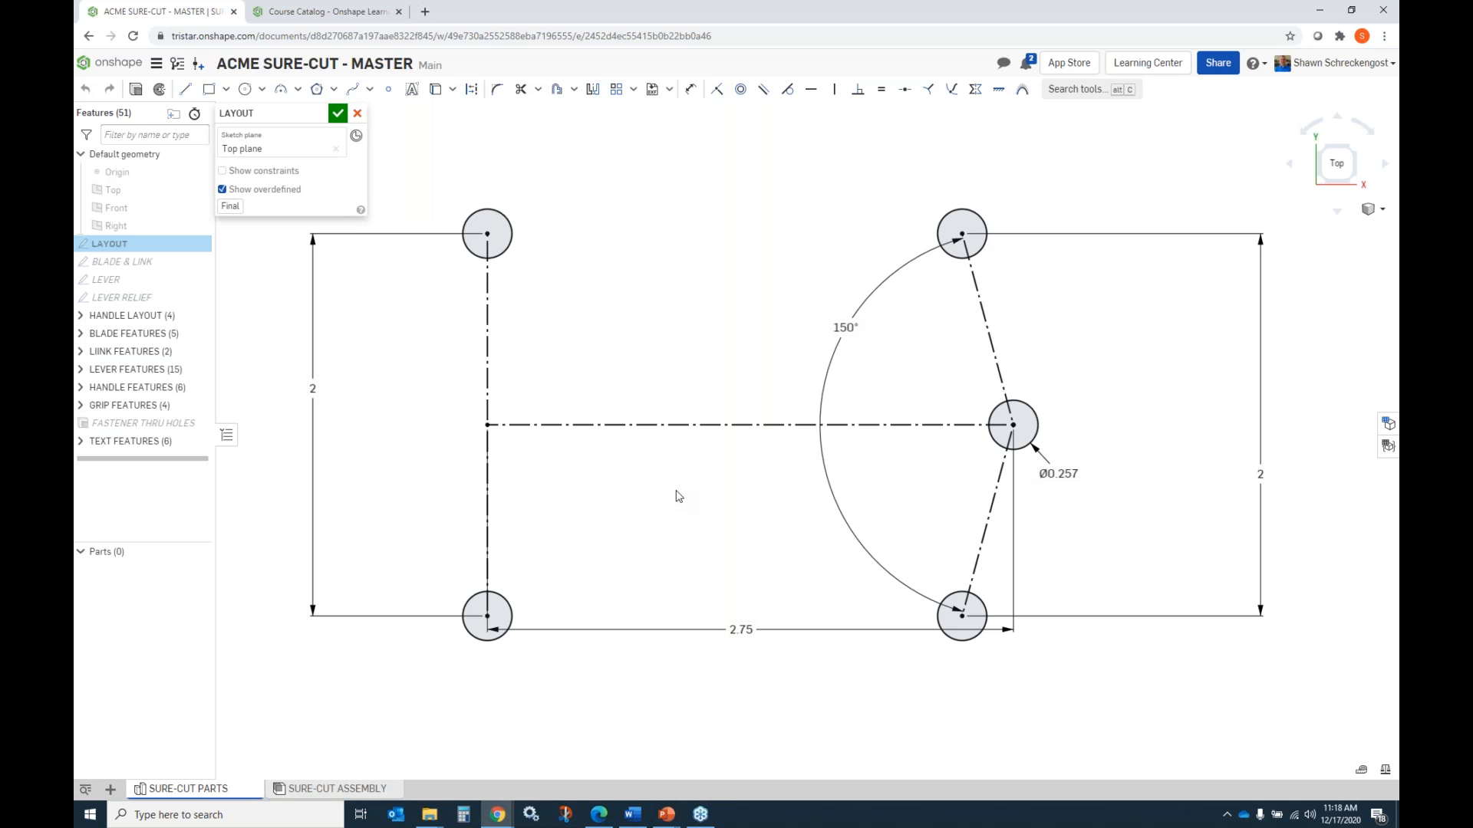
{"action": "left_click", "coordinate": [359, 116]}
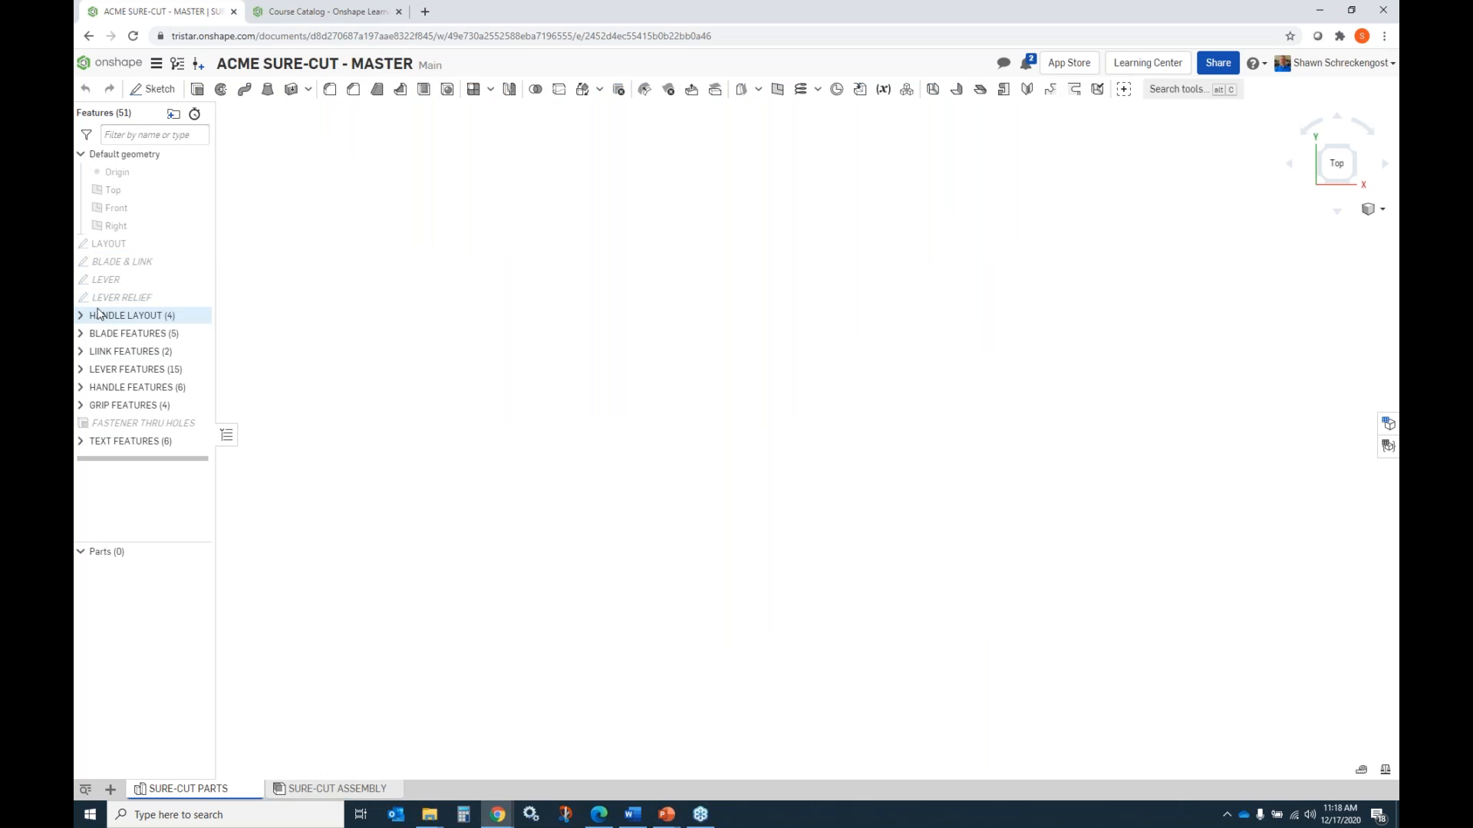
Highlight the BLADE & LINK sketch on the model, then open it for editing and examine its profiles and dimensions.
{"action": "left_click", "coordinate": [113, 263]}
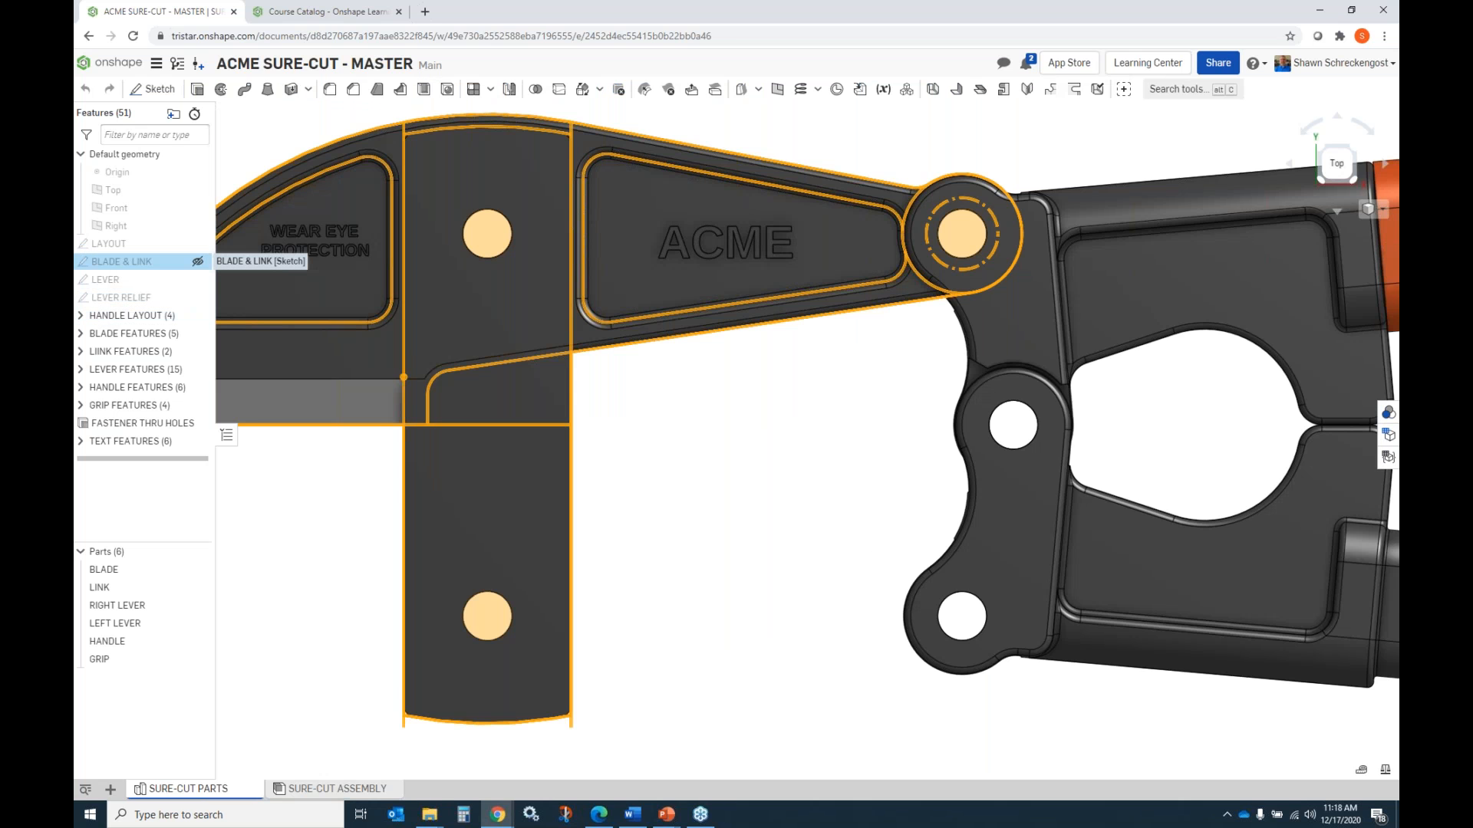
{"action": "scroll", "coordinate": [591, 444], "scroll_direction": "up", "scroll_amount": 2}
{"action": "scroll", "coordinate": [590, 444], "scroll_direction": "down", "scroll_amount": 3}
{"action": "scroll", "coordinate": [591, 447], "scroll_direction": "down", "scroll_amount": 2}
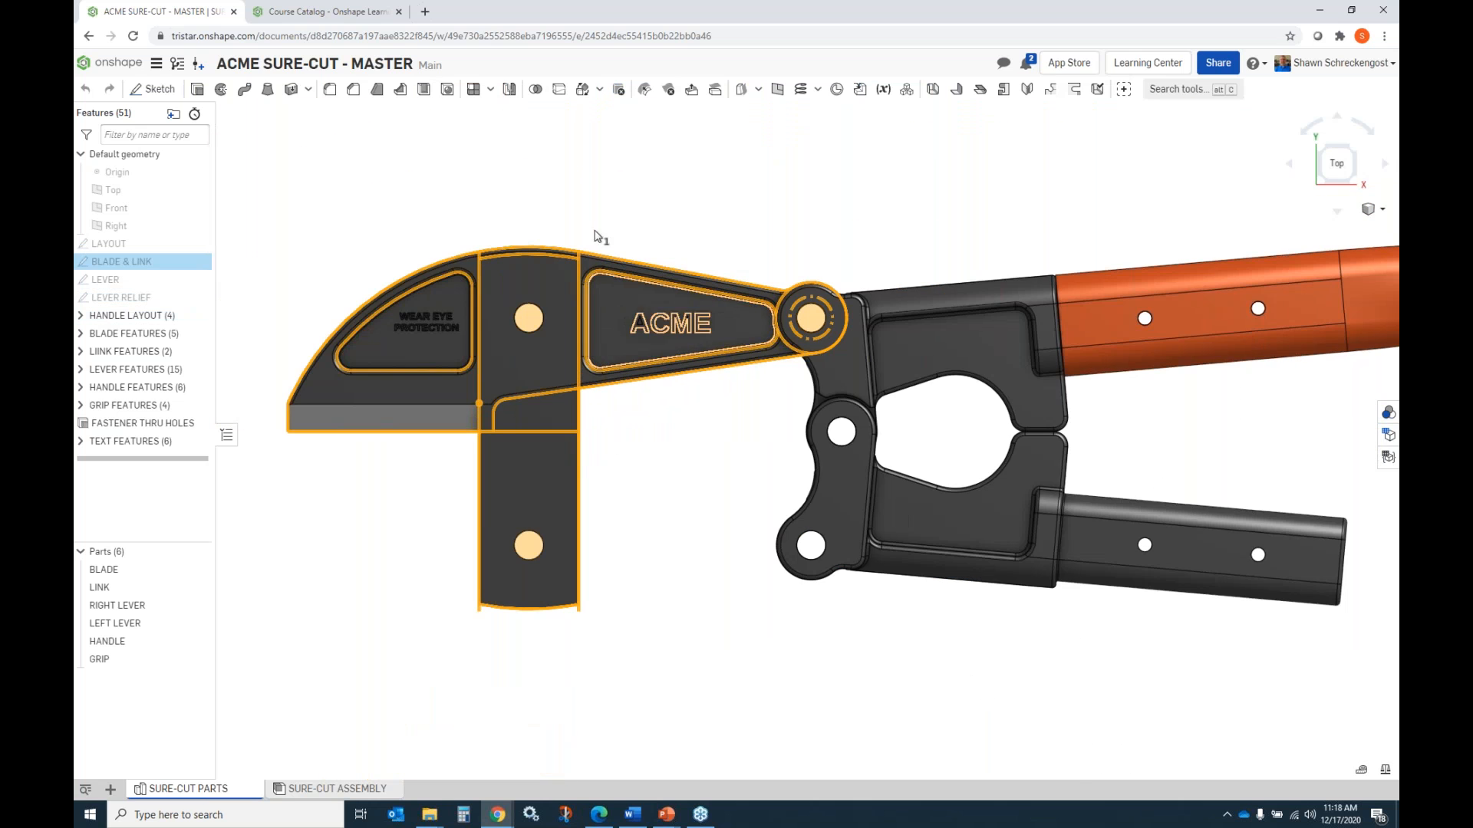
{"action": "right_click", "coordinate": [186, 257]}
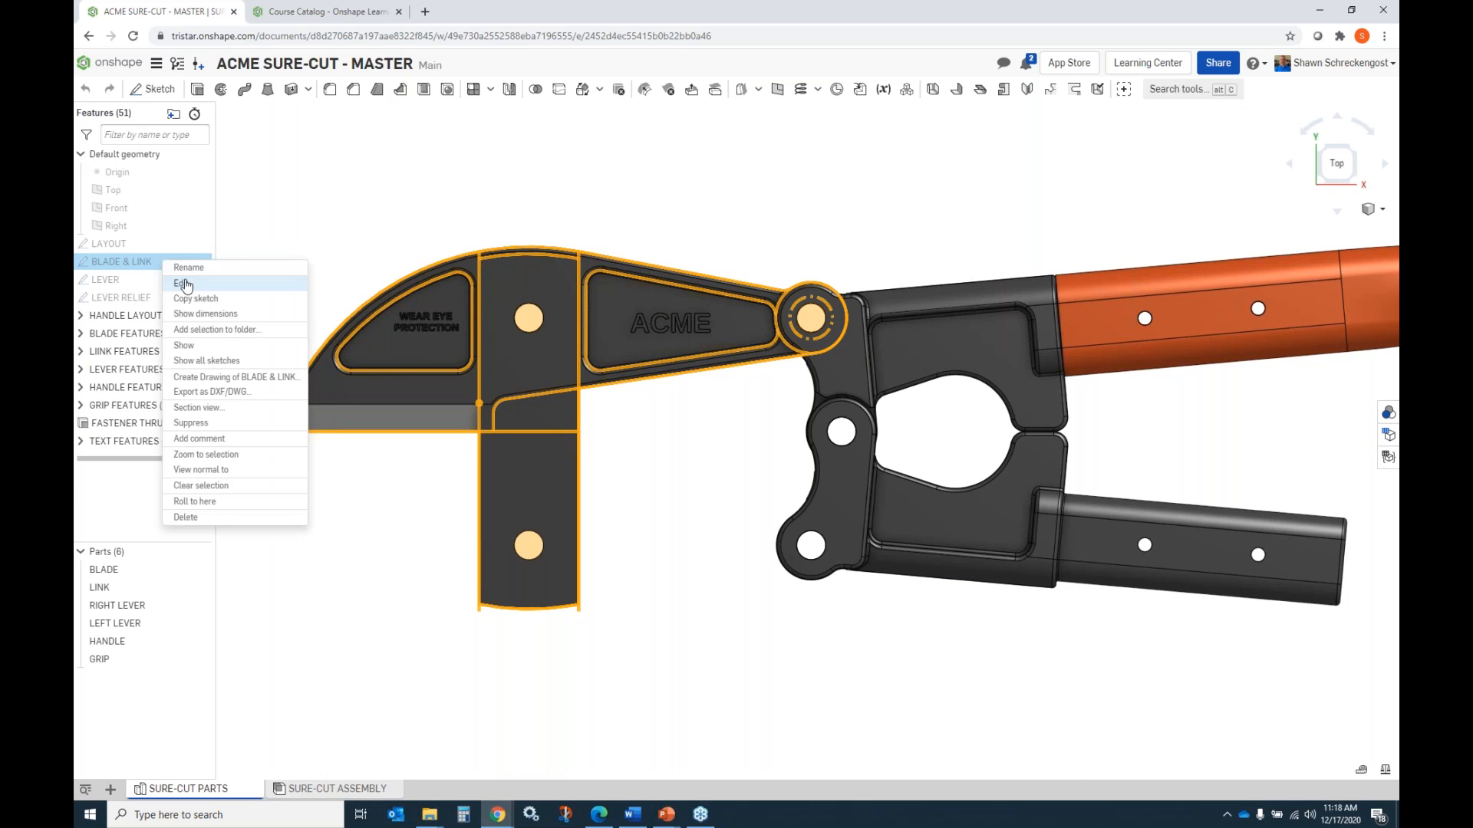
{"action": "left_click", "coordinate": [288, 279]}
{"action": "scroll", "coordinate": [887, 444], "scroll_direction": "up", "scroll_amount": 1}
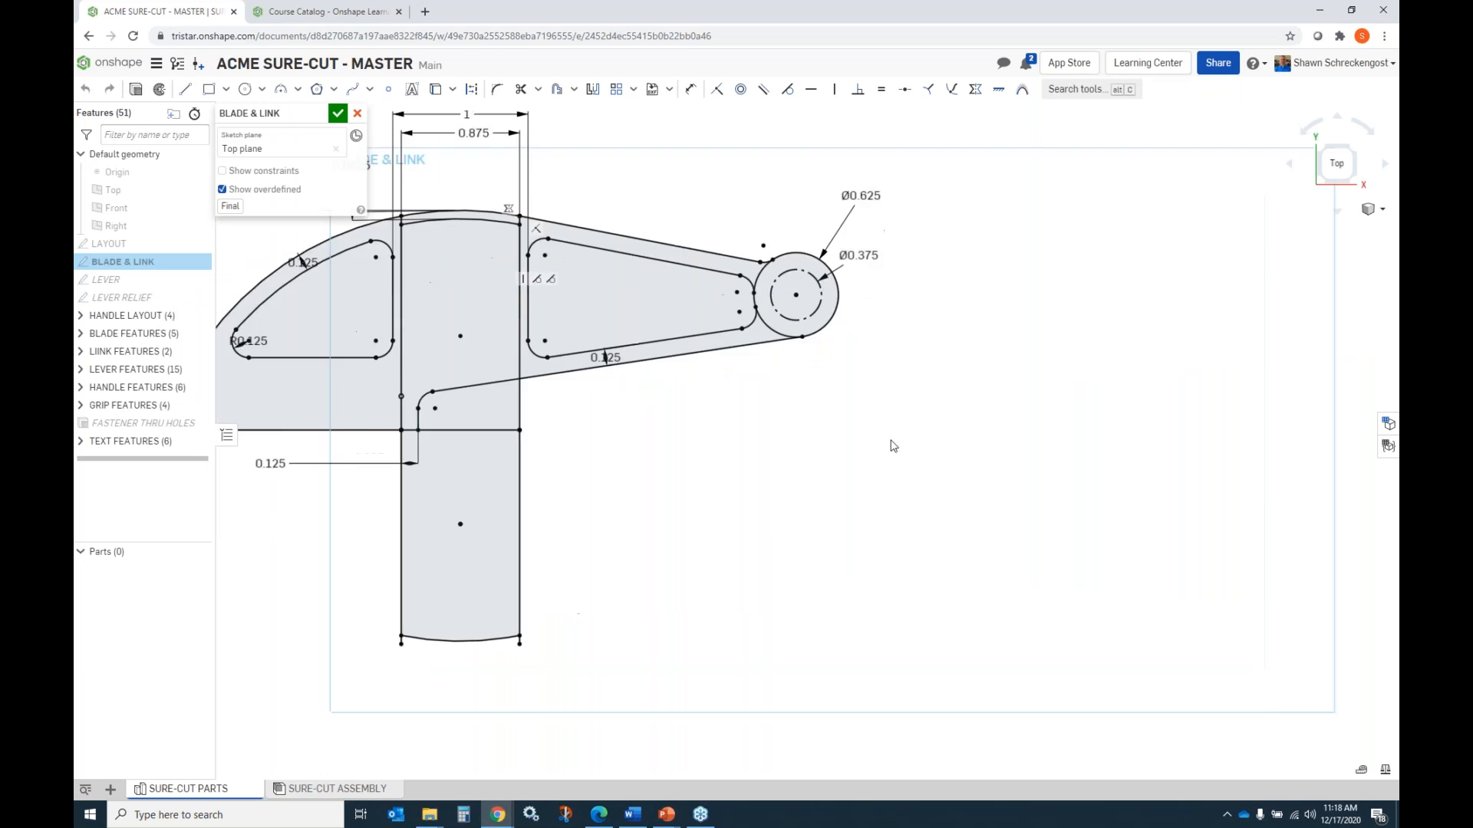
{"action": "scroll", "coordinate": [887, 444], "scroll_direction": "down", "scroll_amount": 2}
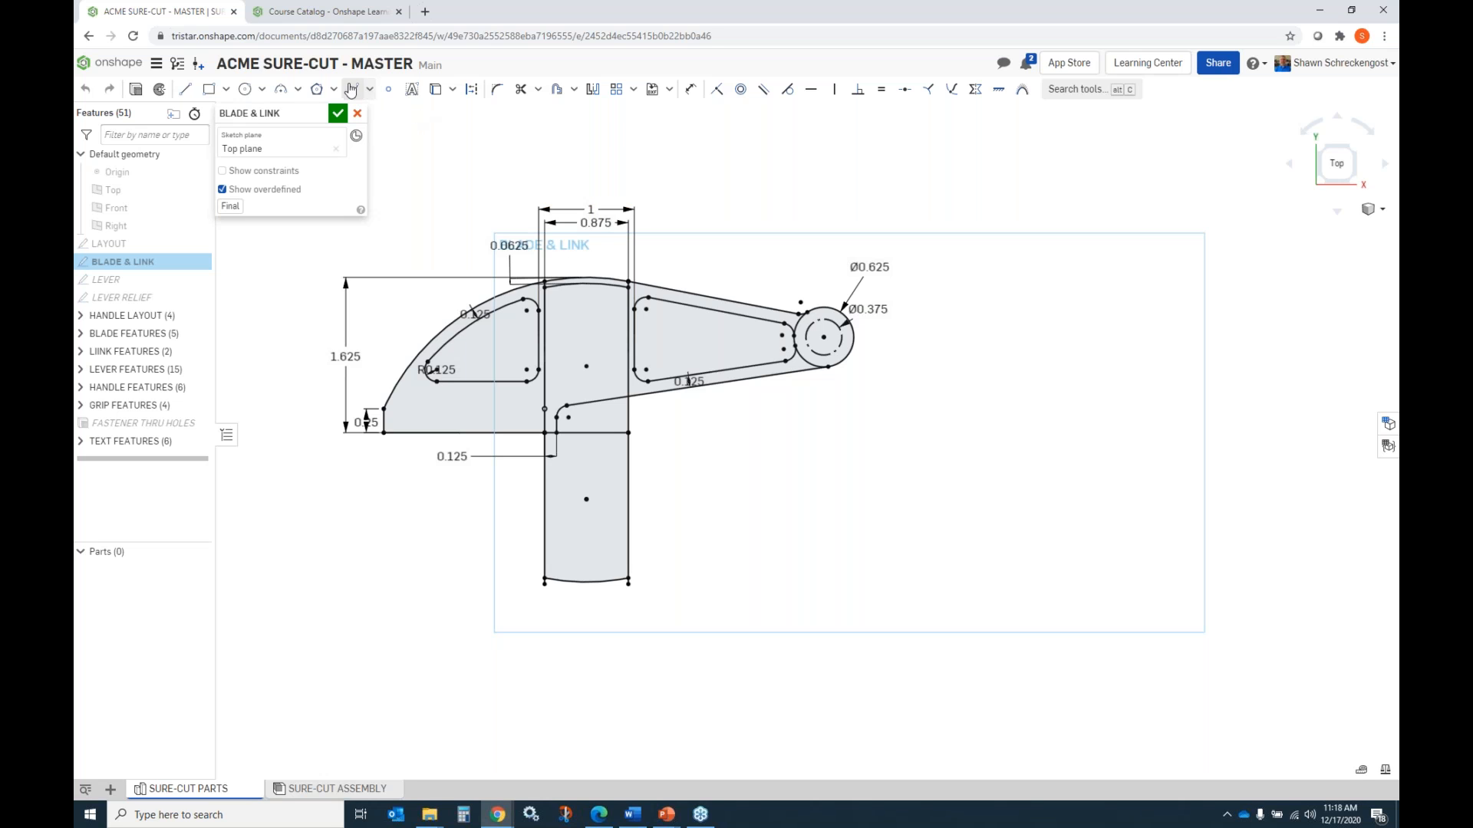
Sketch a rectangle about 1.82 by 0.40 in above the blade and link profiles, and discard the sketch changes.
{"action": "left_click", "coordinate": [208, 89]}
{"action": "left_click_drag", "start_coordinate": [747, 174], "coordinate": [921, 213]}
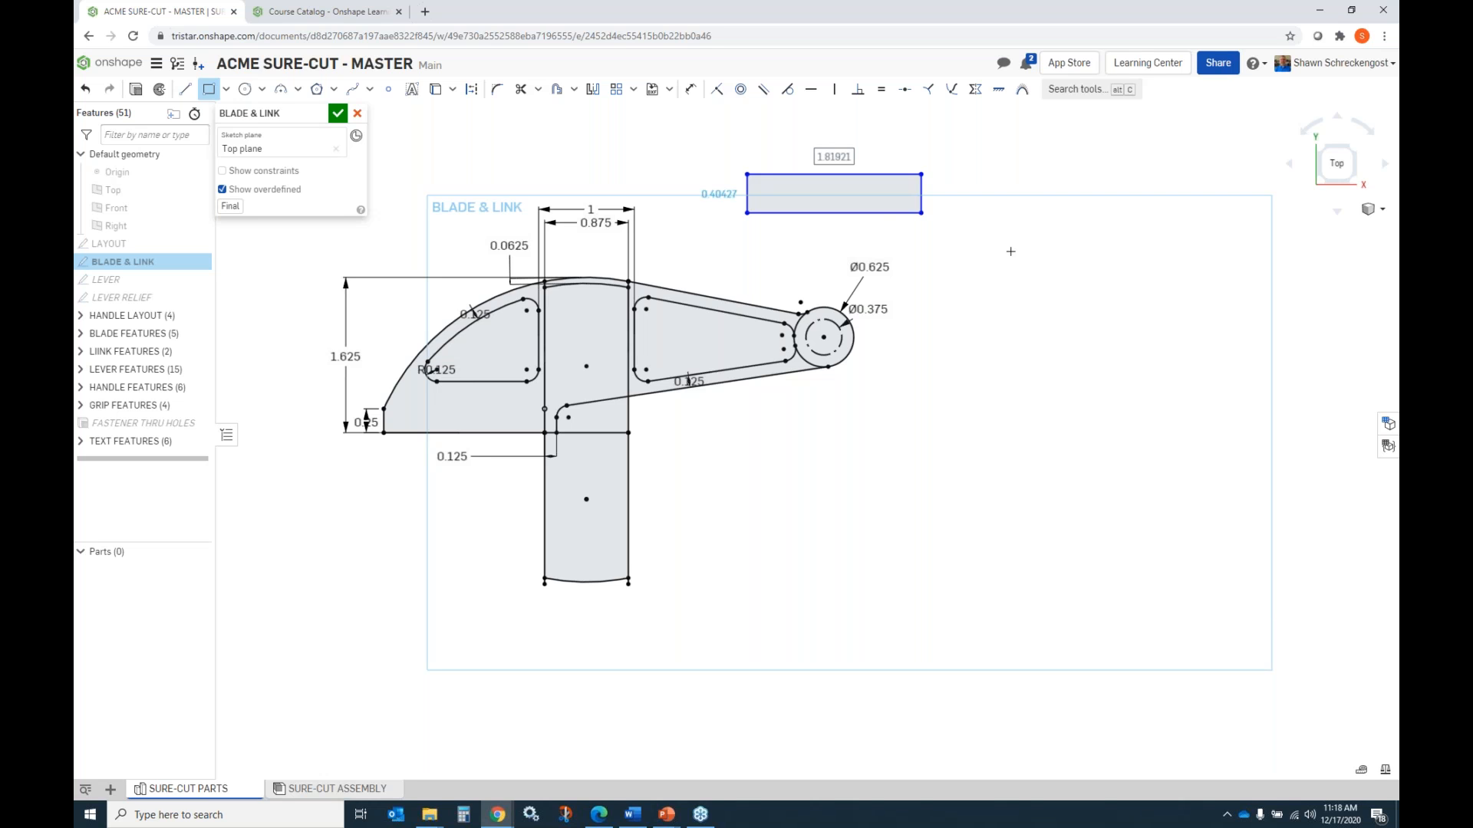
{"action": "left_click", "coordinate": [356, 112]}
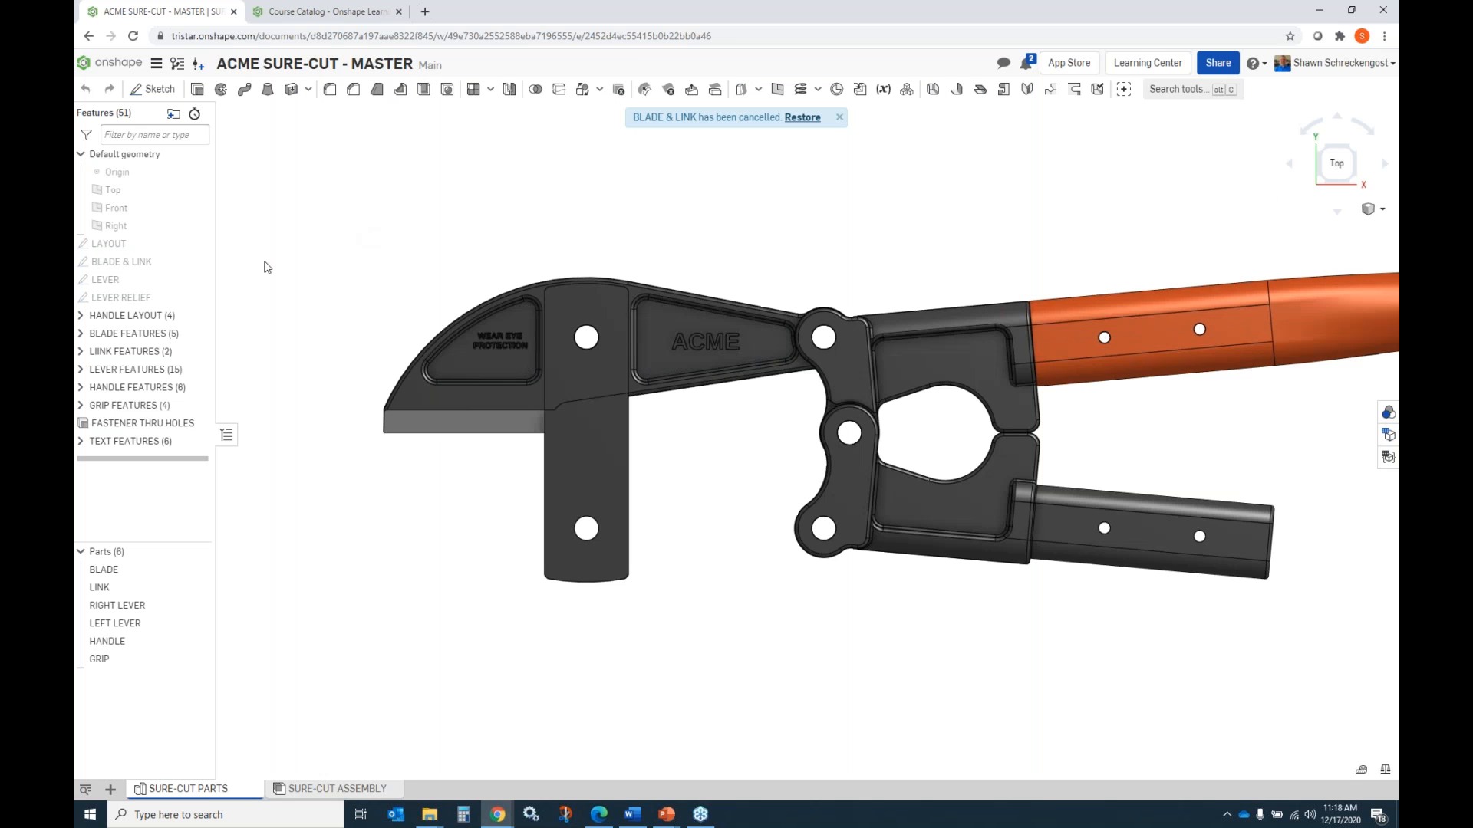
Return the part studio to an isometric view and examine the modeled parts together.
{"action": "scroll", "coordinate": [451, 303], "scroll_direction": "up", "scroll_amount": 2}
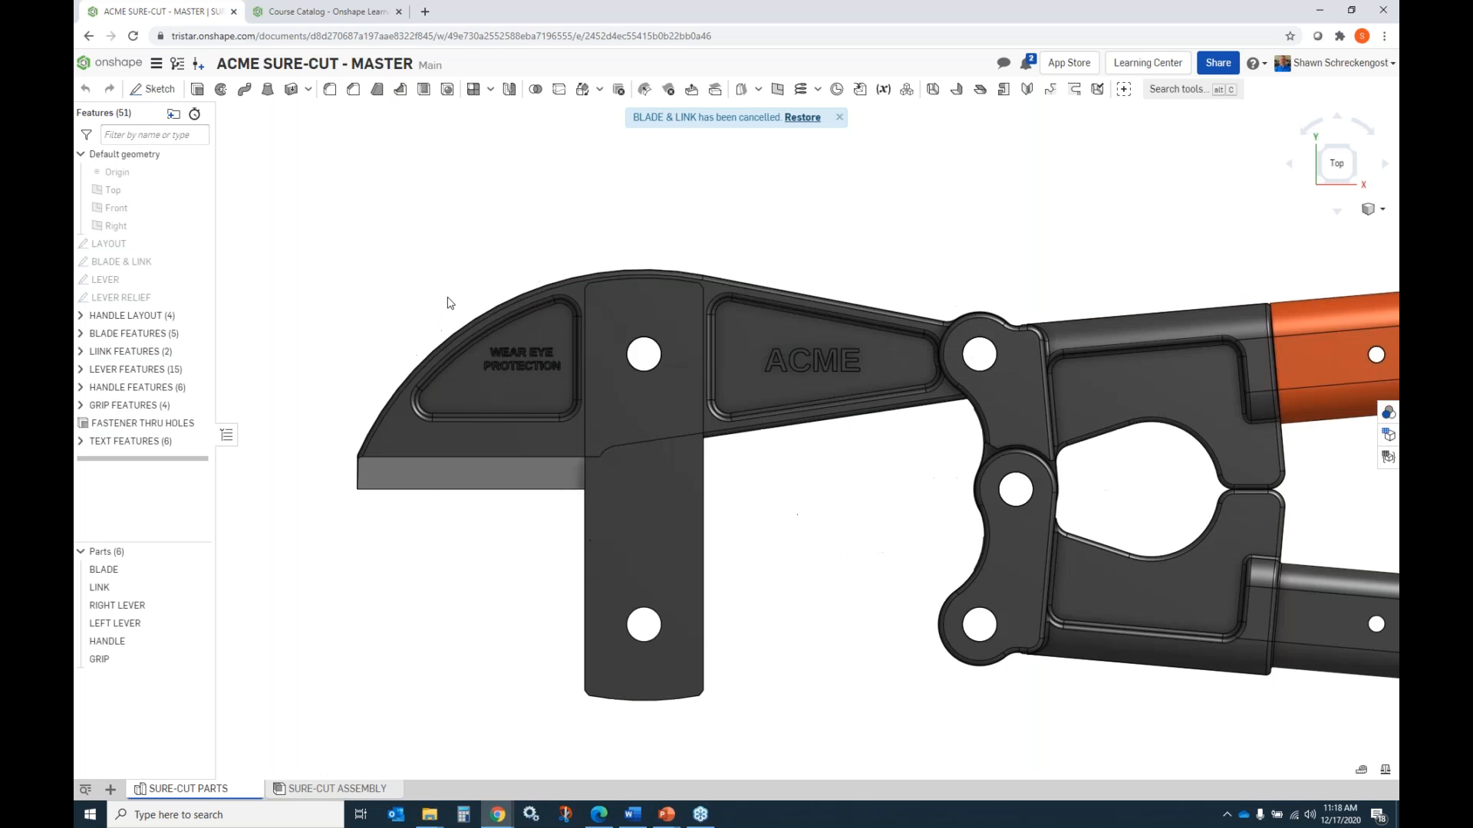
{"action": "scroll", "coordinate": [491, 326], "scroll_direction": "down", "scroll_amount": 3}
{"action": "key", "text": "shift+7"}
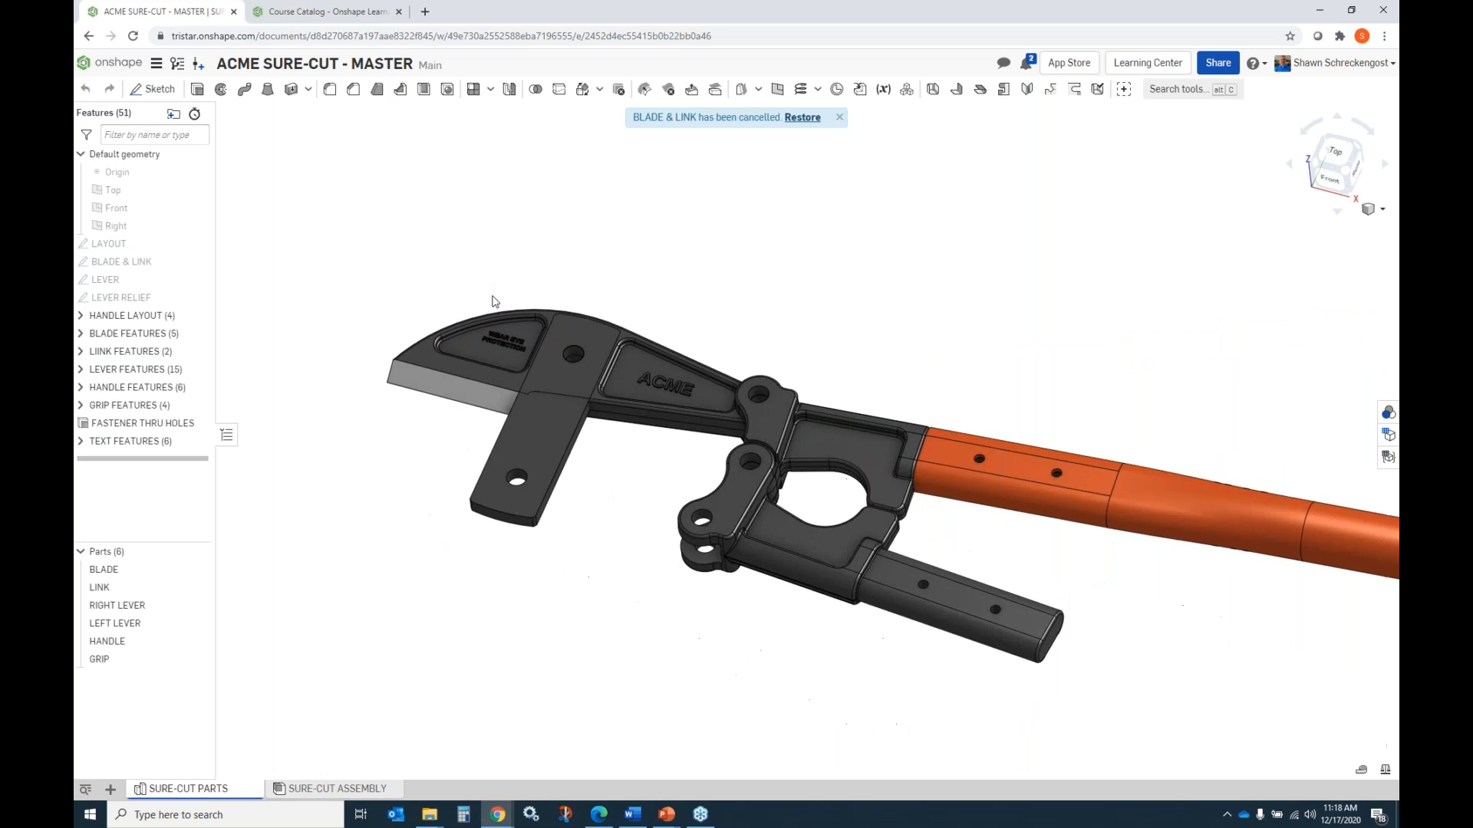
{"action": "scroll", "coordinate": [474, 280], "scroll_direction": "down", "scroll_amount": 1}
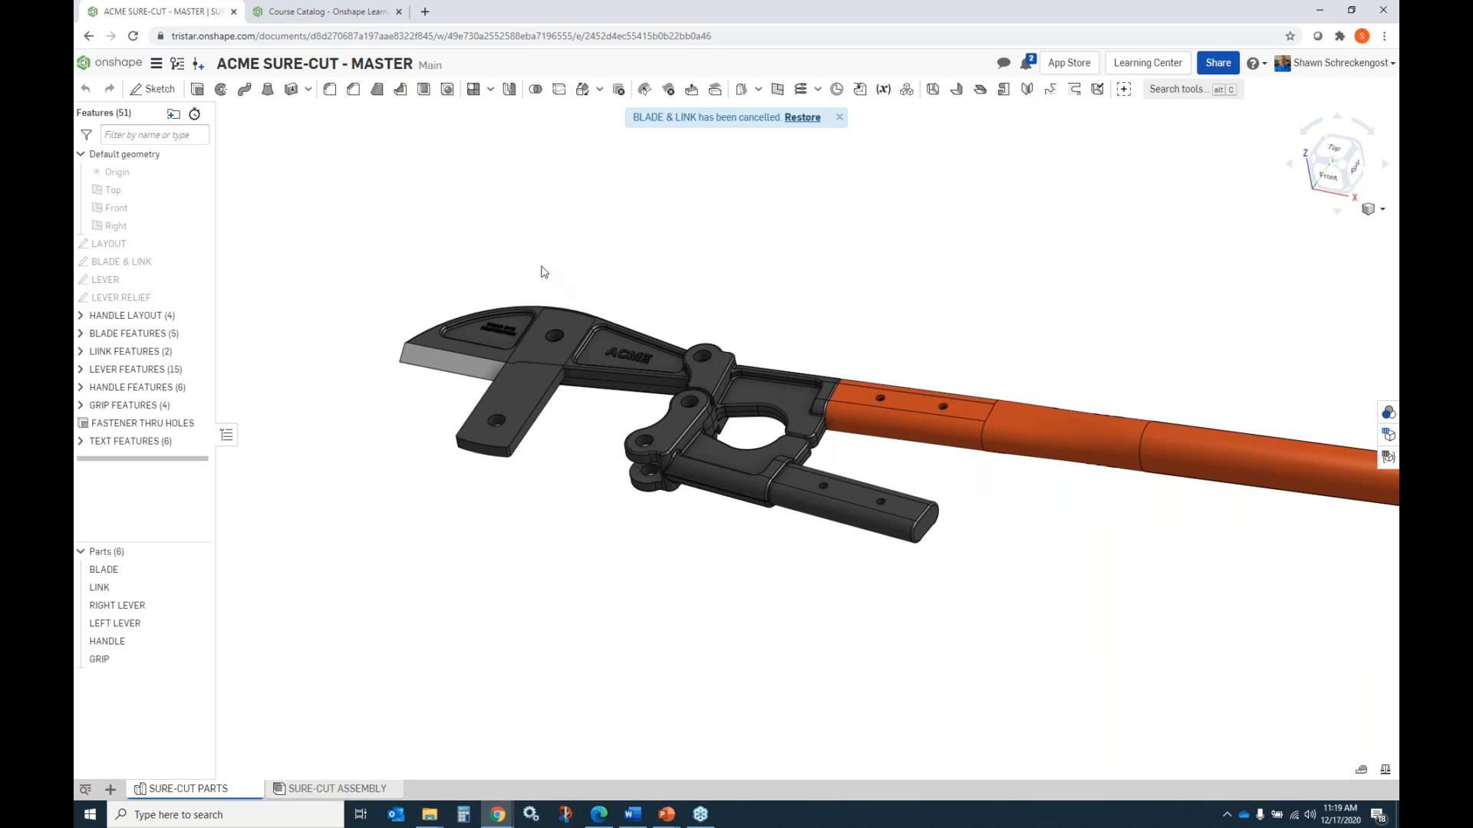
Roll the feature history back to just after the LEVER RELIEF sketch and show that sketch.
{"action": "right_click", "coordinate": [135, 304]}
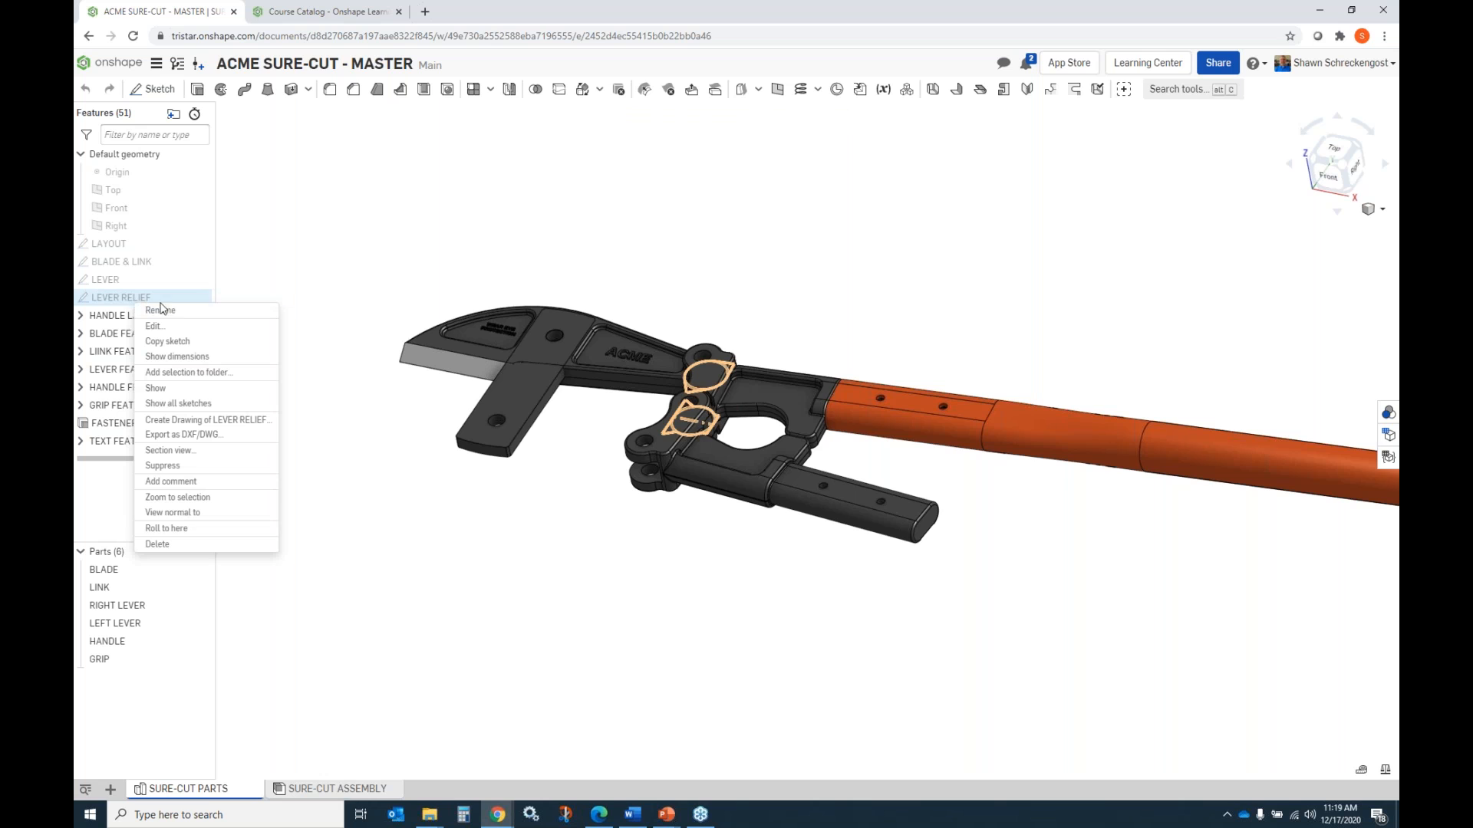
{"action": "left_click", "coordinate": [108, 463]}
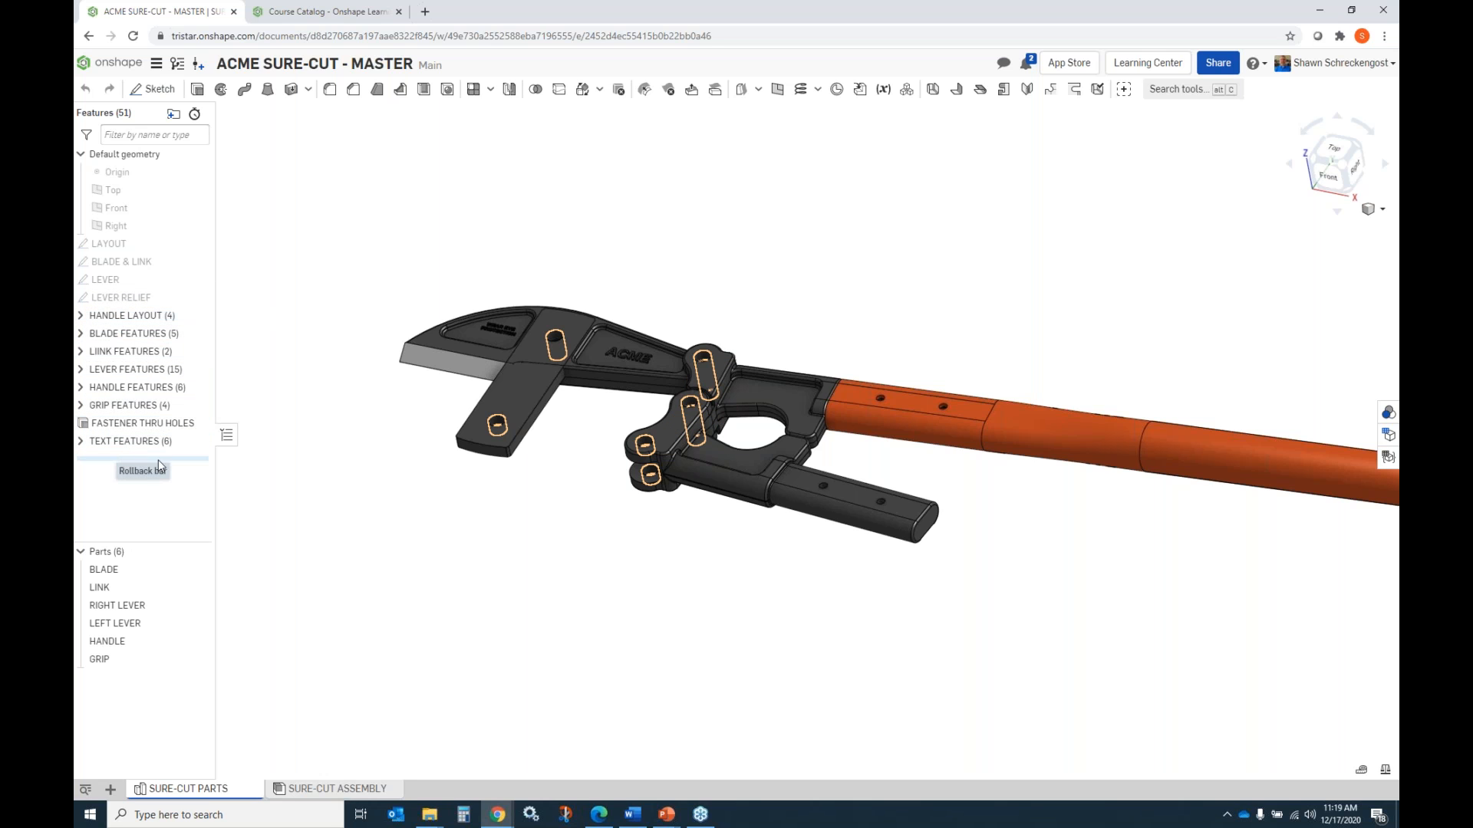
{"action": "left_click_drag", "start_coordinate": [154, 459], "coordinate": [134, 312]}
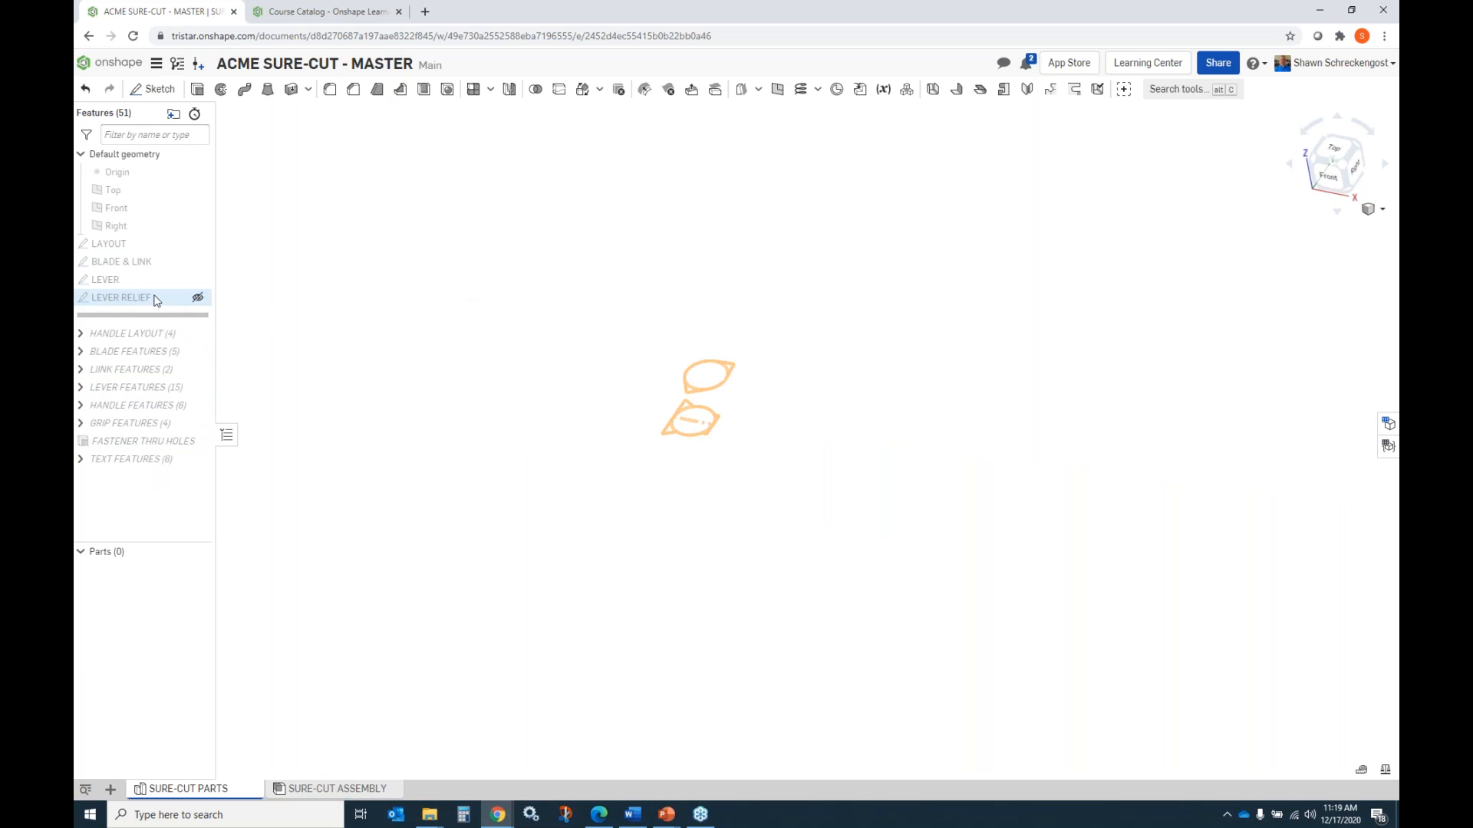
{"action": "left_click", "coordinate": [197, 297]}
{"action": "scroll", "coordinate": [737, 353], "scroll_direction": "up", "scroll_amount": 5}
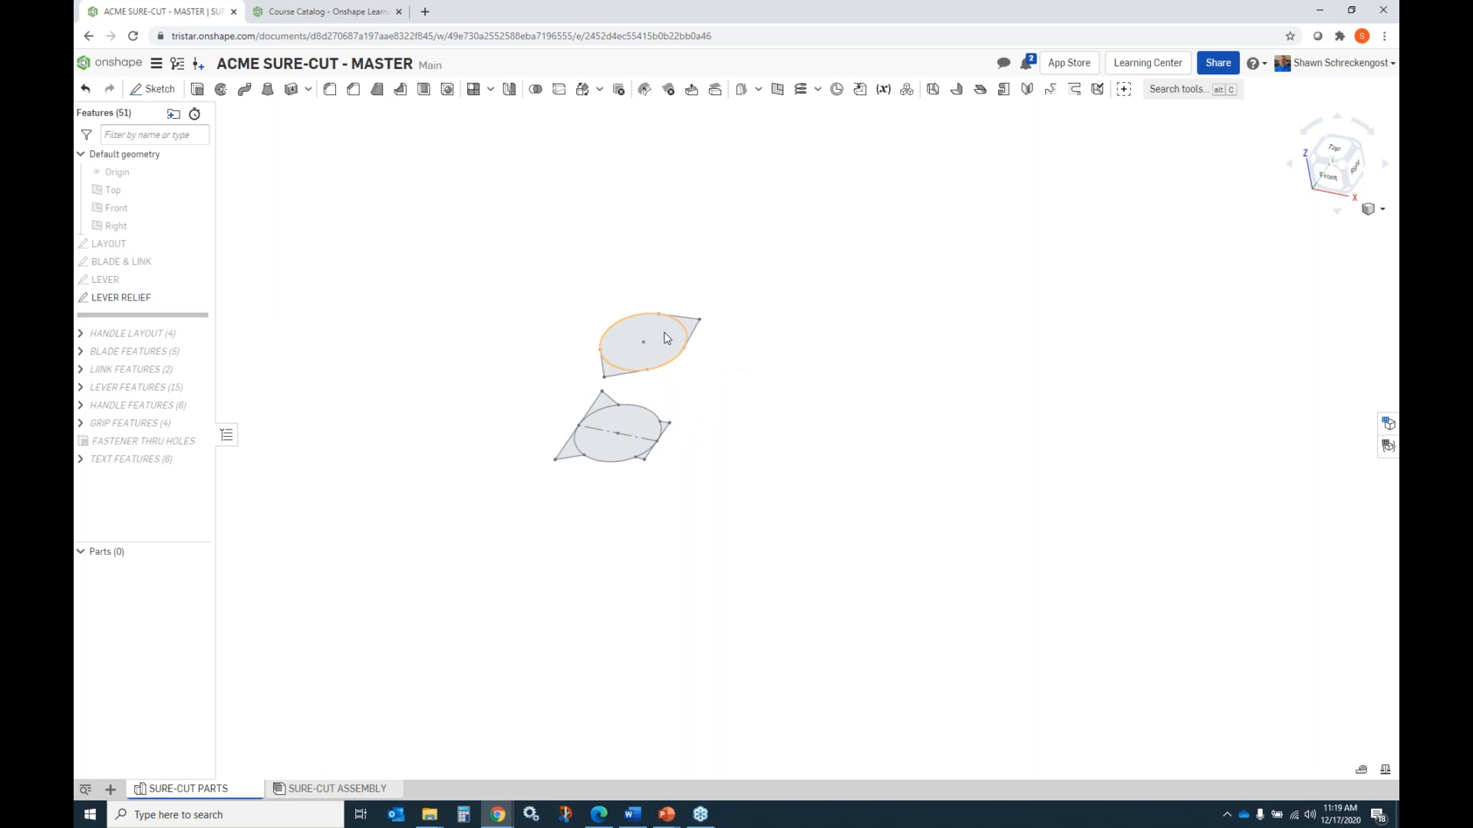
Preview a new blind solid extrude, 1 in deep, of the upper LEVER RELIEF circle and its two corner regions.
{"action": "left_click", "coordinate": [669, 336]}
{"action": "scroll", "coordinate": [690, 330], "scroll_direction": "down", "scroll_amount": 1}
{"action": "left_click", "coordinate": [689, 332]}
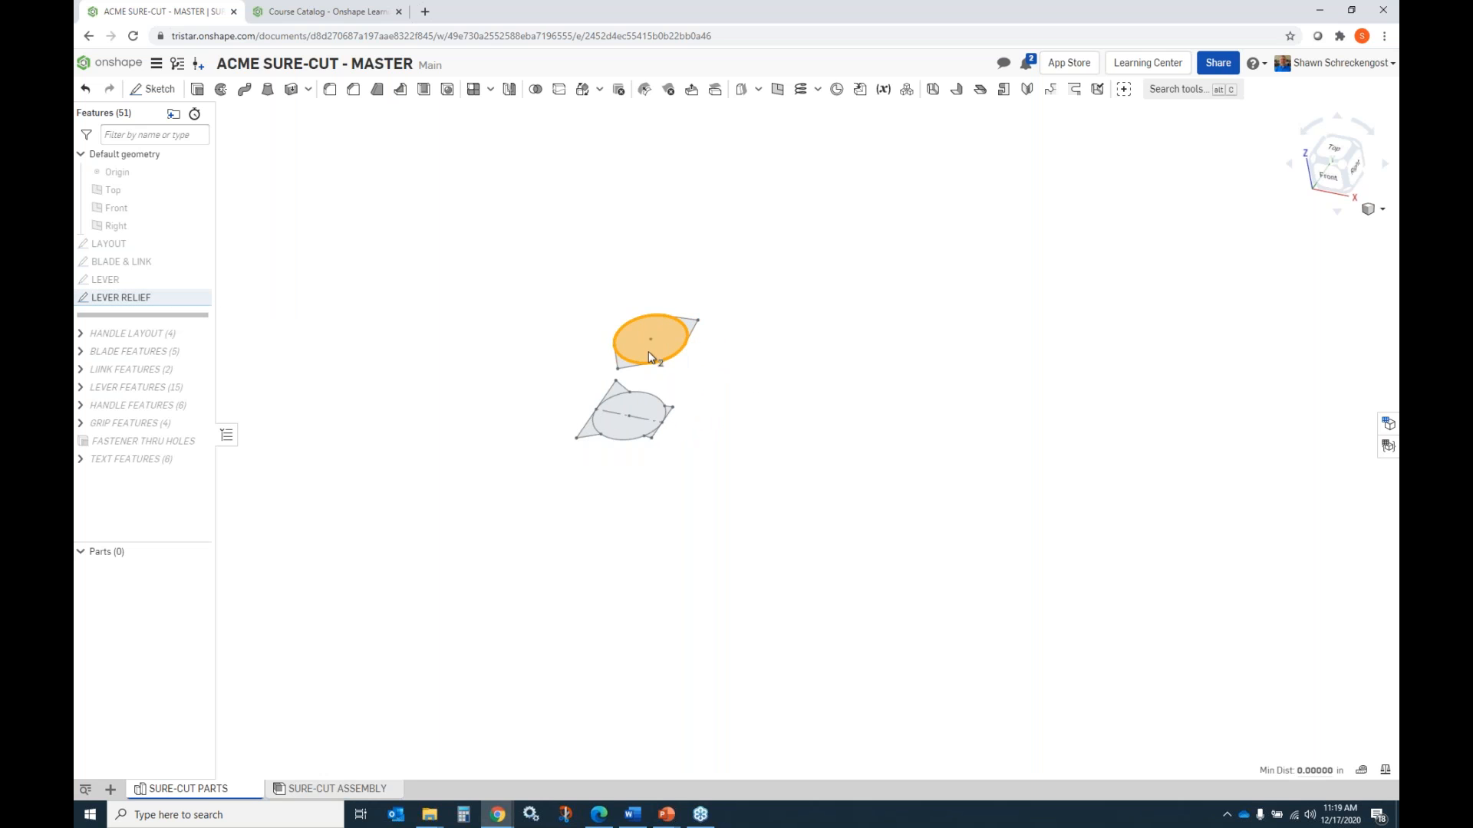
{"action": "scroll", "coordinate": [629, 368], "scroll_direction": "up", "scroll_amount": 5}
{"action": "left_click", "coordinate": [618, 374]}
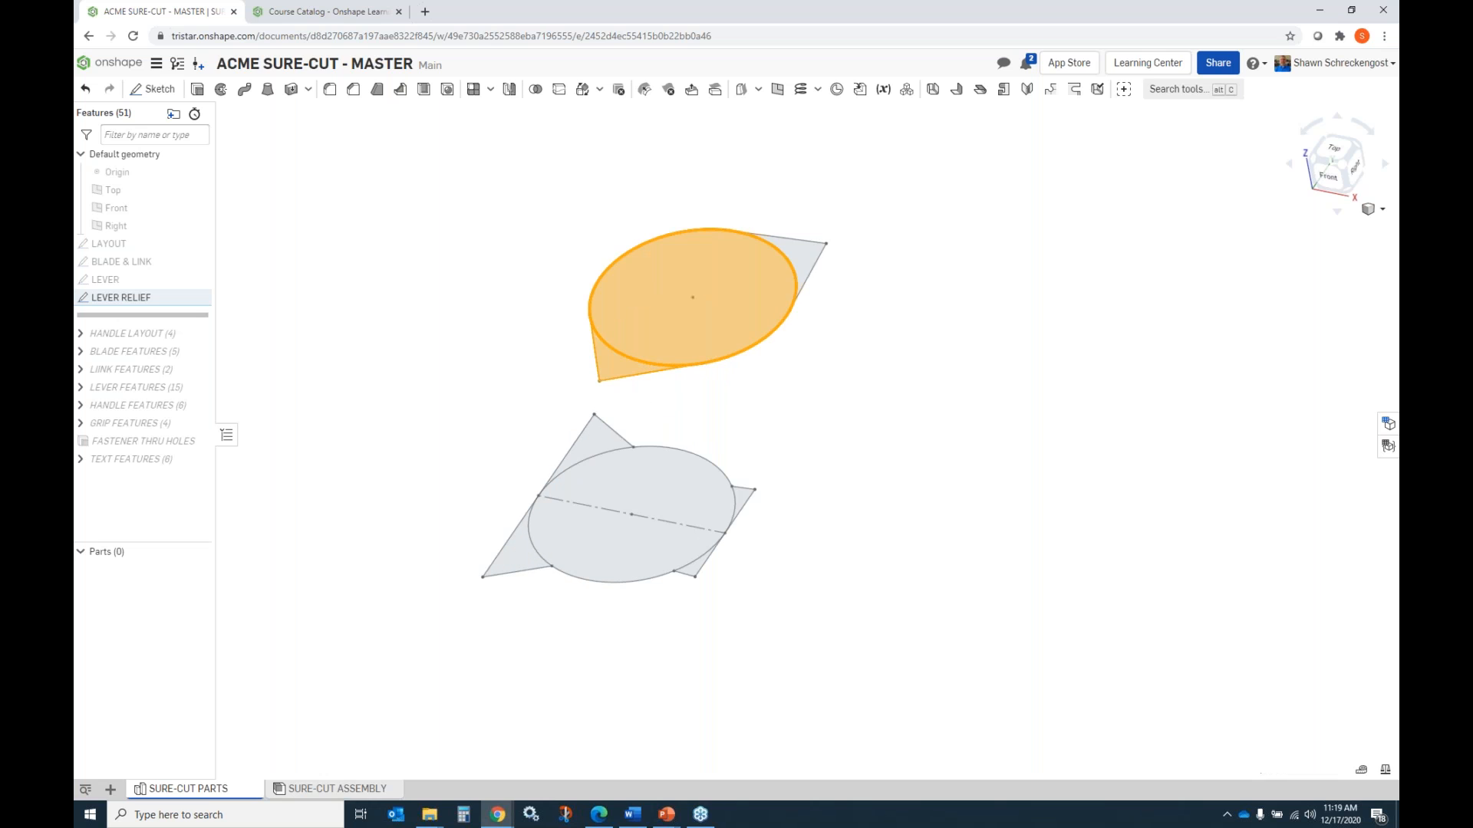
{"action": "left_click", "coordinate": [801, 264]}
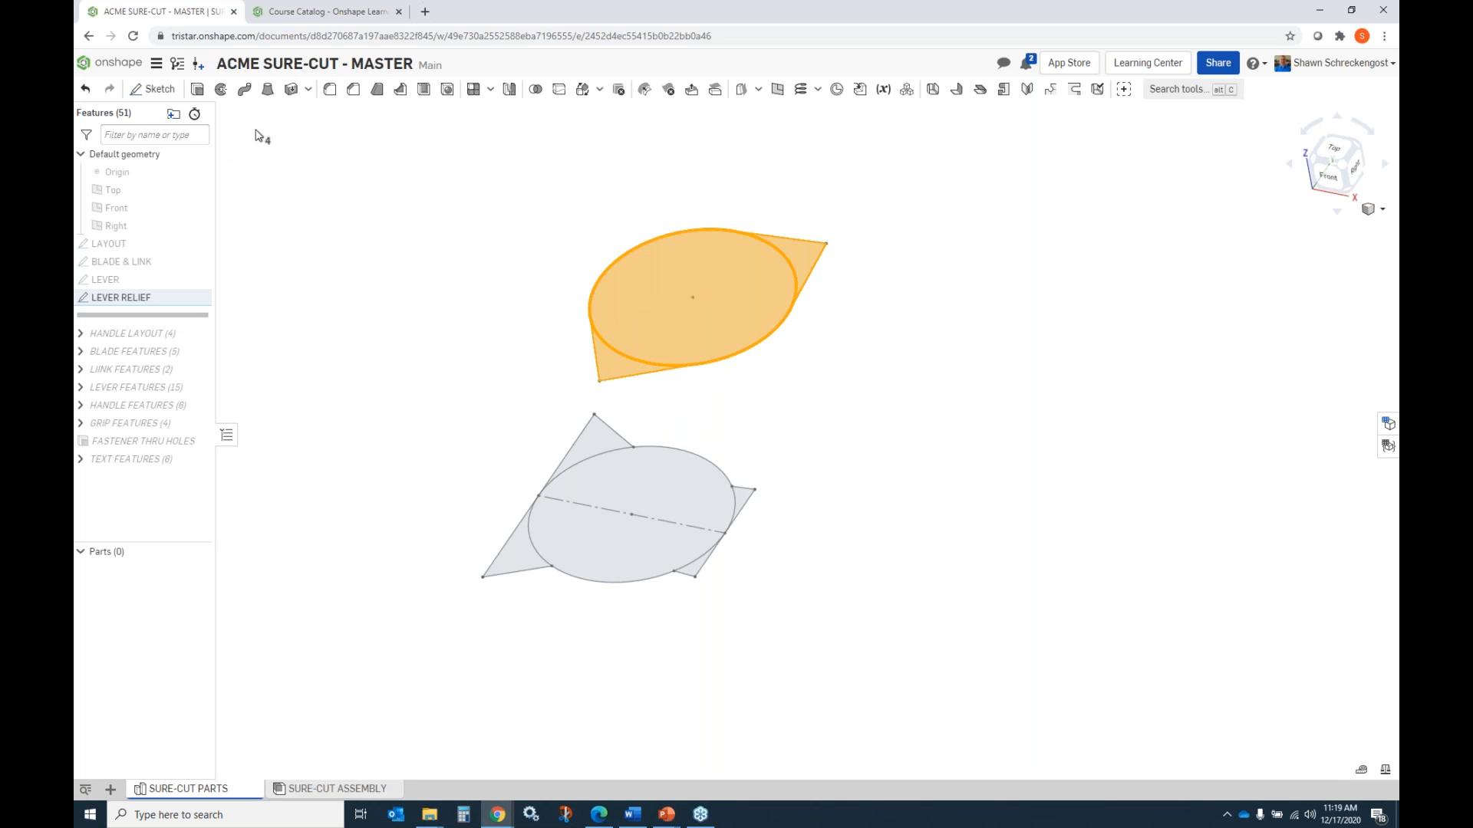
{"action": "left_click", "coordinate": [198, 90]}
{"action": "scroll", "coordinate": [713, 492], "scroll_direction": "up", "scroll_amount": 2}
{"action": "scroll", "coordinate": [713, 492], "scroll_direction": "down", "scroll_amount": 3}
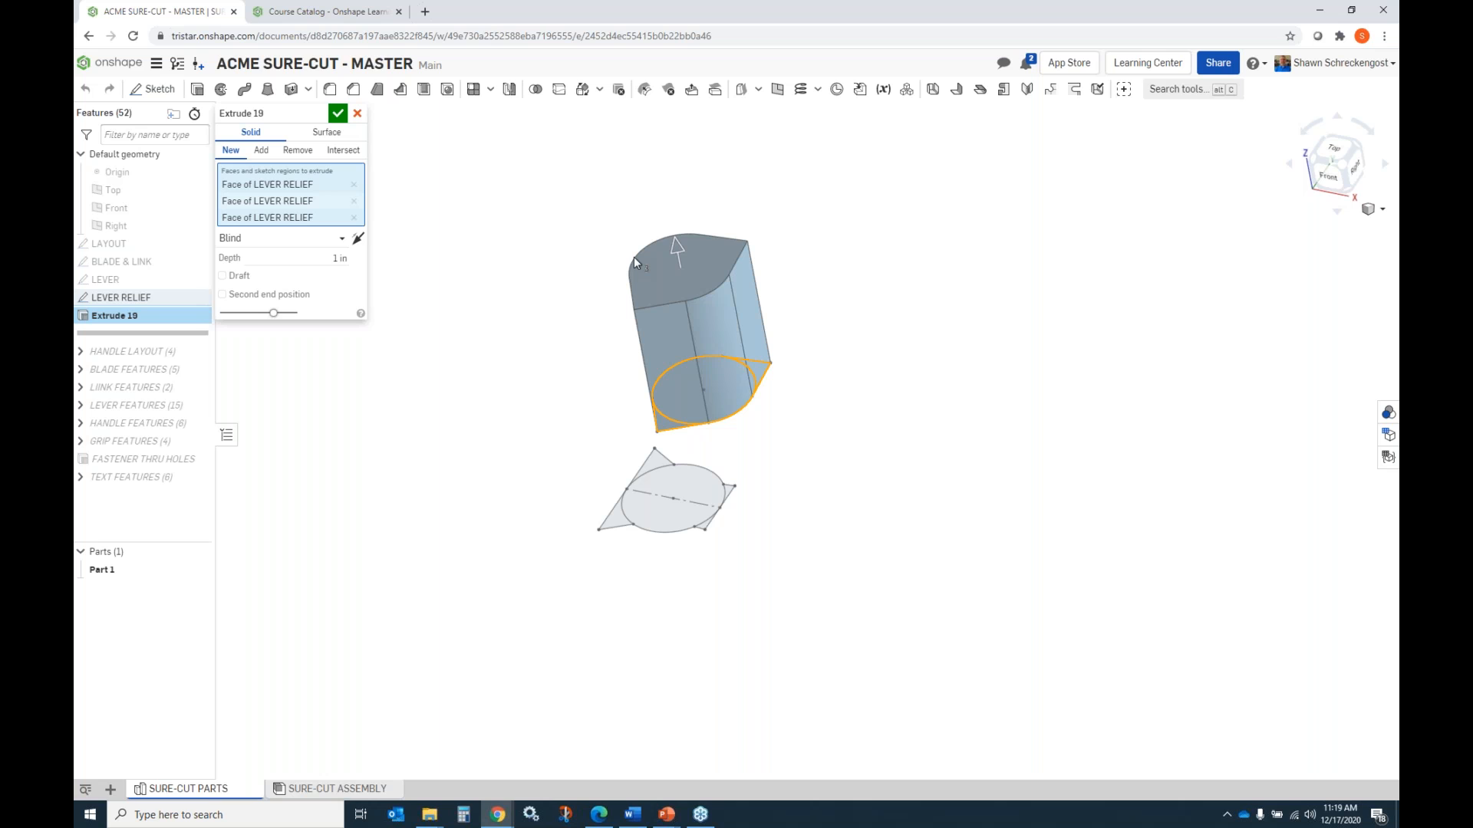
Try the Symmetric end type on the extrude, review the other end types, and cancel the feature.
{"action": "left_click", "coordinate": [343, 240]}
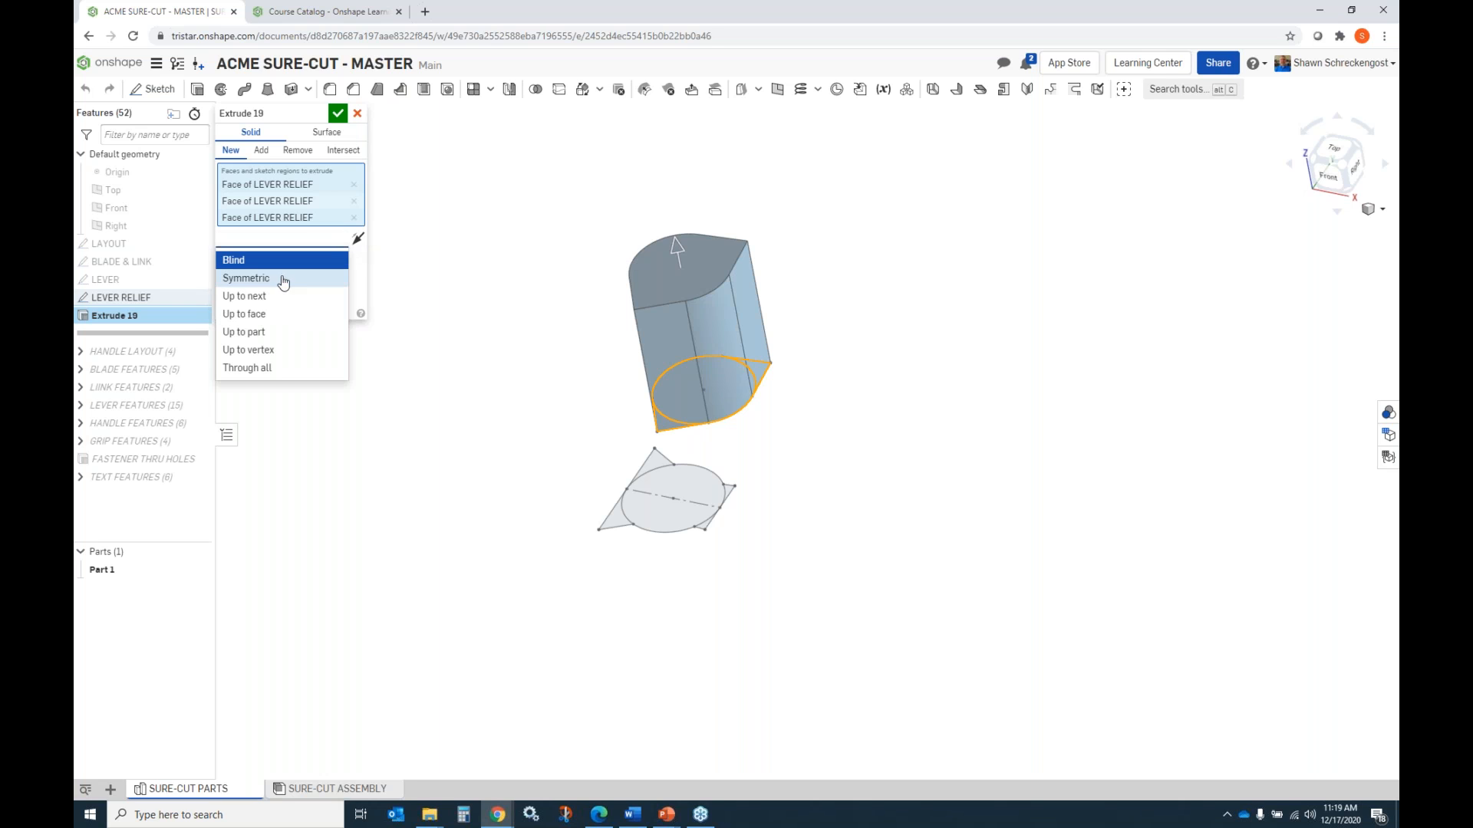
{"action": "left_click", "coordinate": [283, 277]}
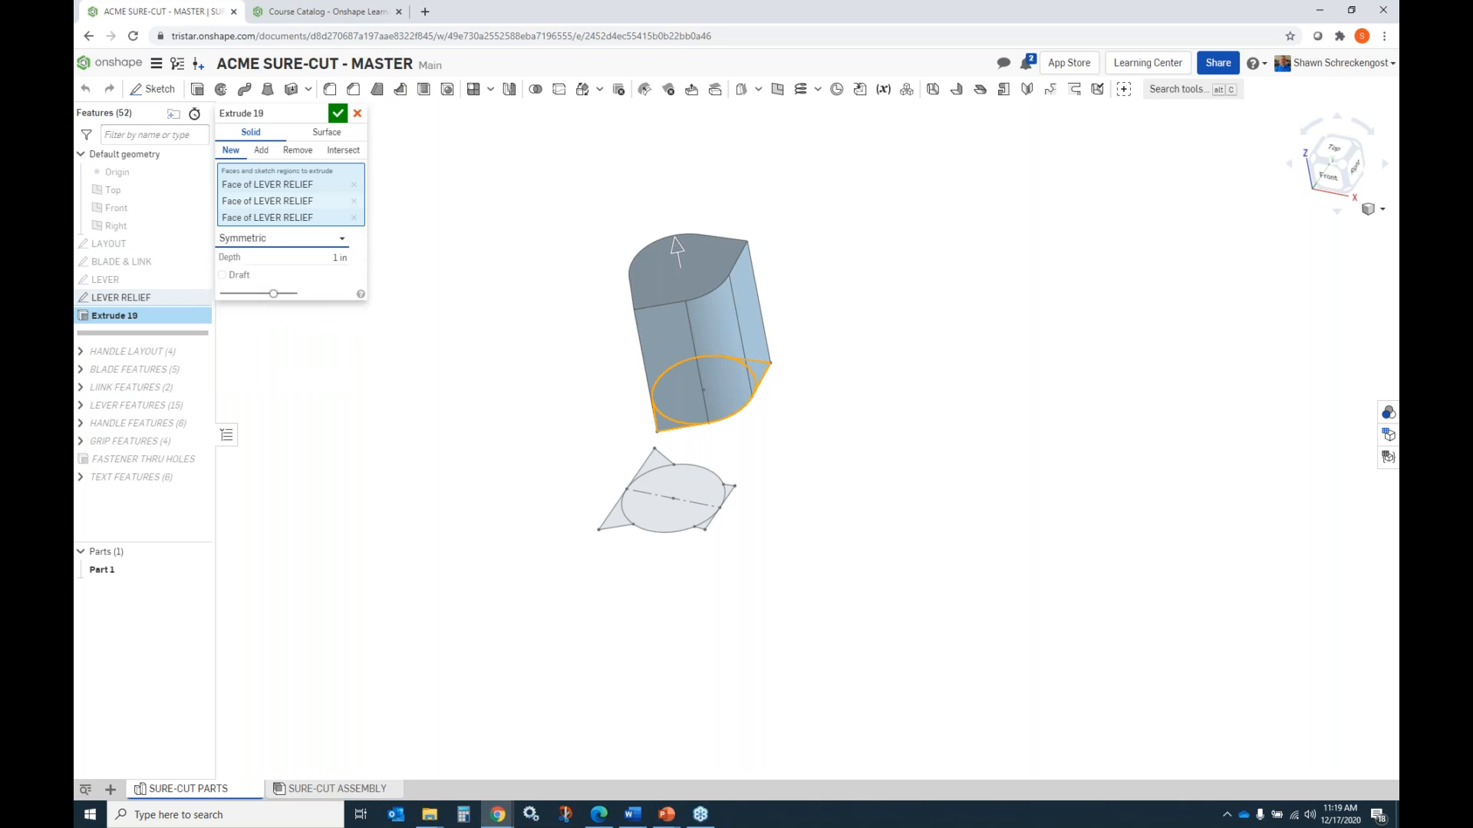
{"action": "left_click", "coordinate": [343, 239]}
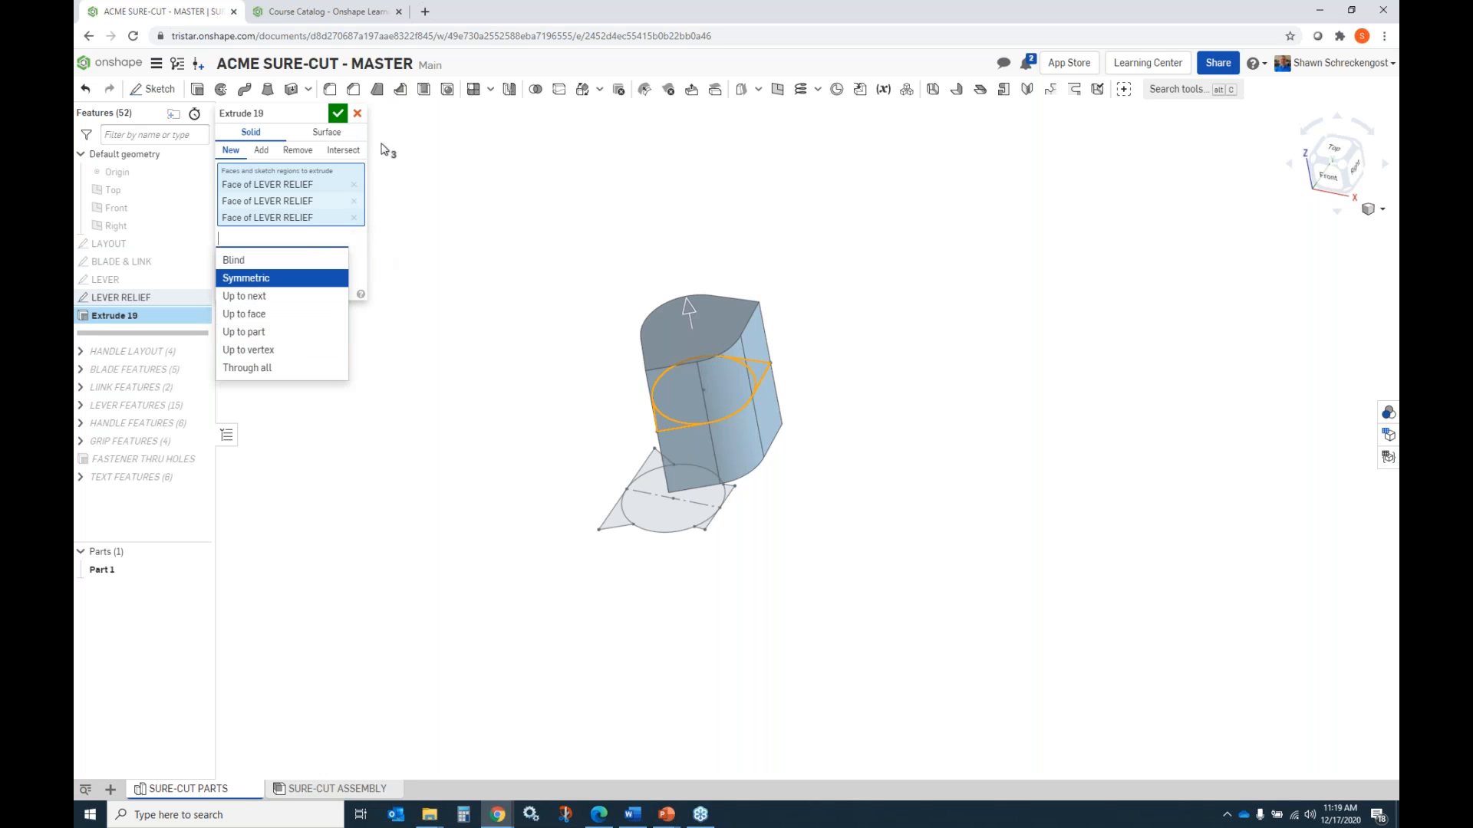
{"action": "left_click", "coordinate": [357, 114]}
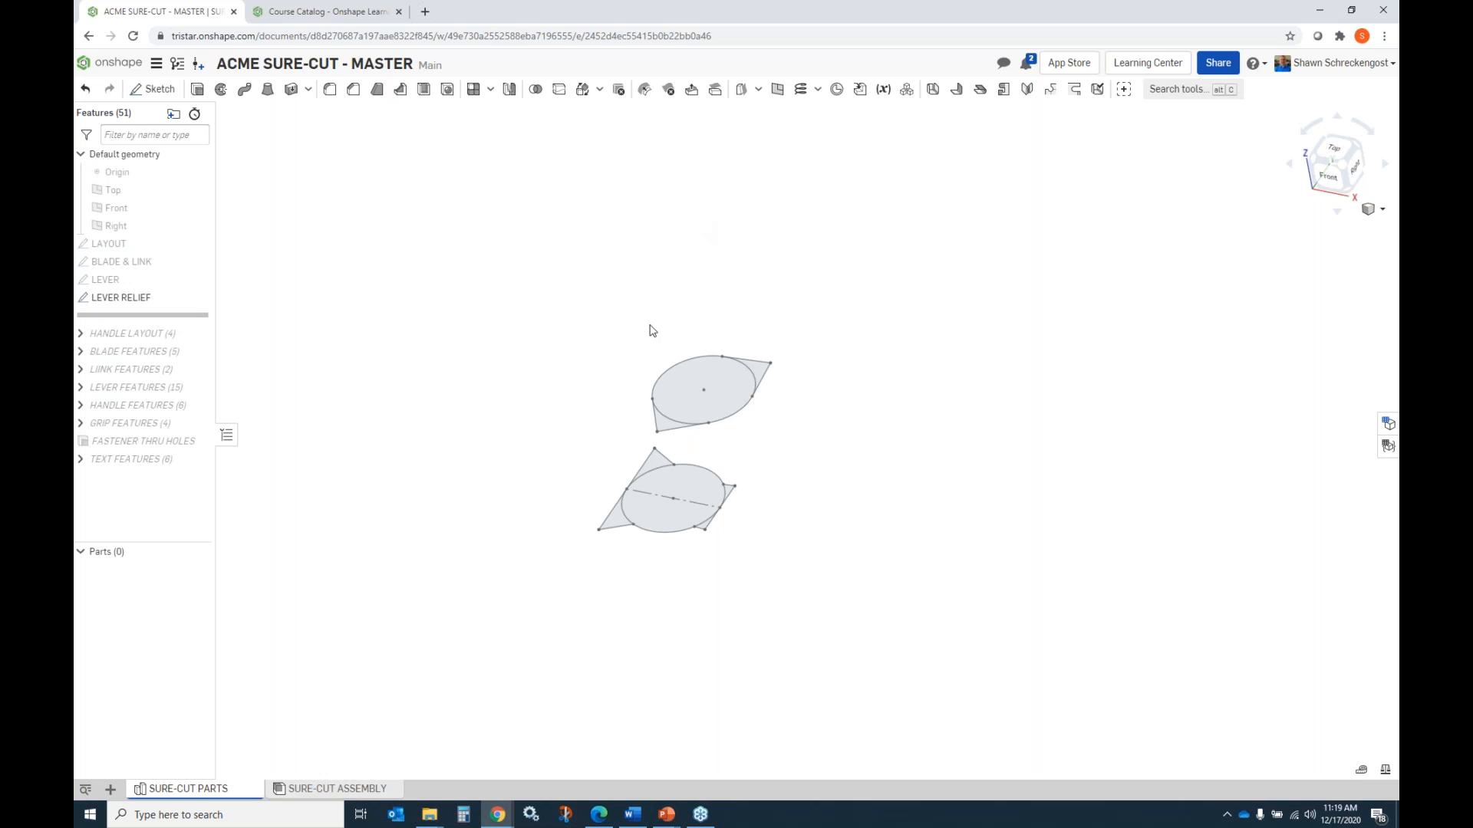
Roll the feature history forward to the end and examine the complete bolt cutter in an isometric view.
{"action": "right_click", "coordinate": [184, 323]}
{"action": "left_click", "coordinate": [201, 326]}
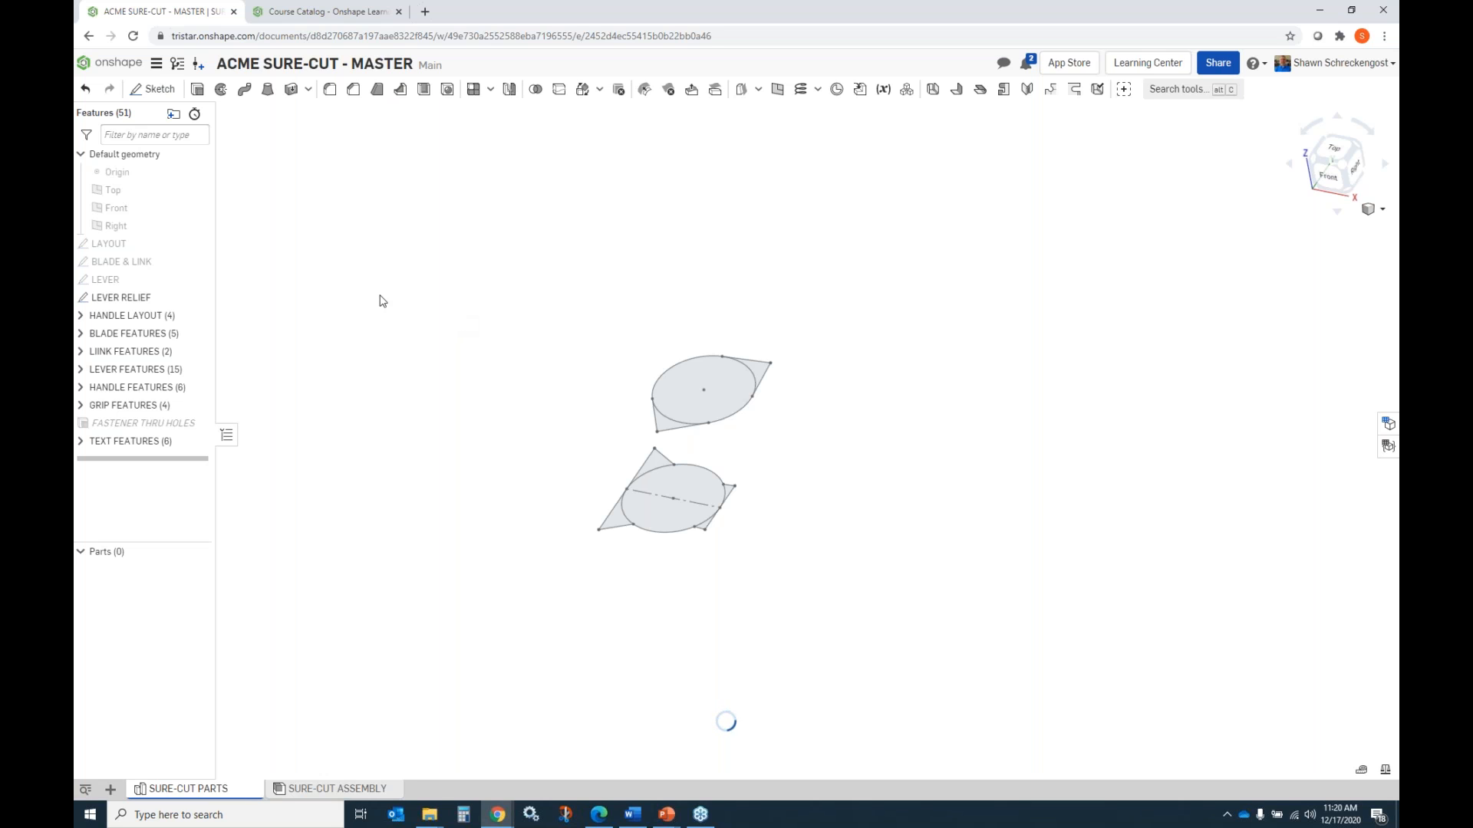
{"action": "scroll", "coordinate": [732, 310], "scroll_direction": "up", "scroll_amount": 3}
{"action": "scroll", "coordinate": [733, 314], "scroll_direction": "down", "scroll_amount": 5}
{"action": "right_click_drag", "start_coordinate": [725, 329], "coordinate": [669, 355]}
{"action": "scroll", "coordinate": [659, 345], "scroll_direction": "up", "scroll_amount": 2}
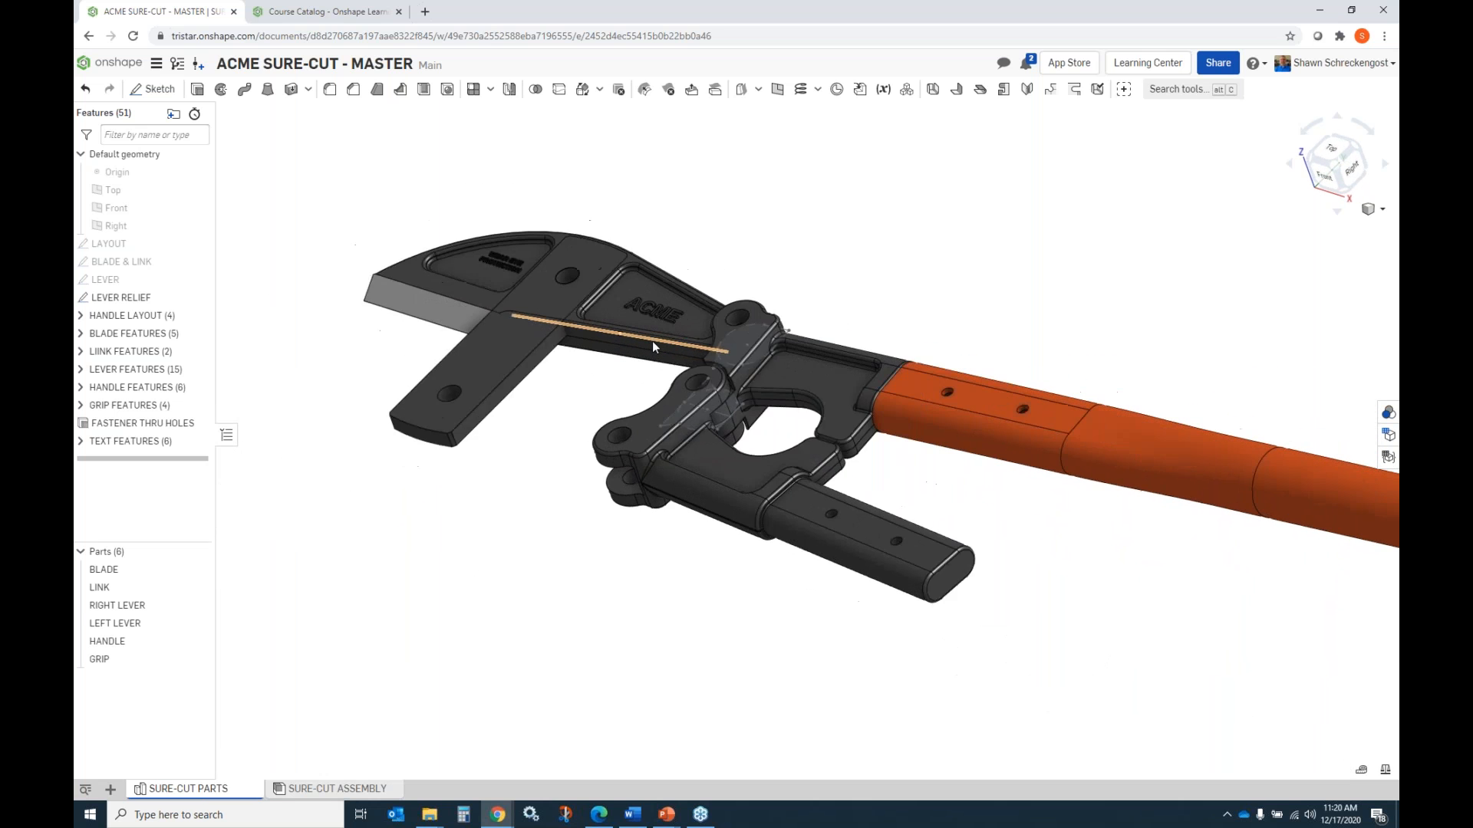
{"action": "scroll", "coordinate": [655, 341], "scroll_direction": "down", "scroll_amount": 3}
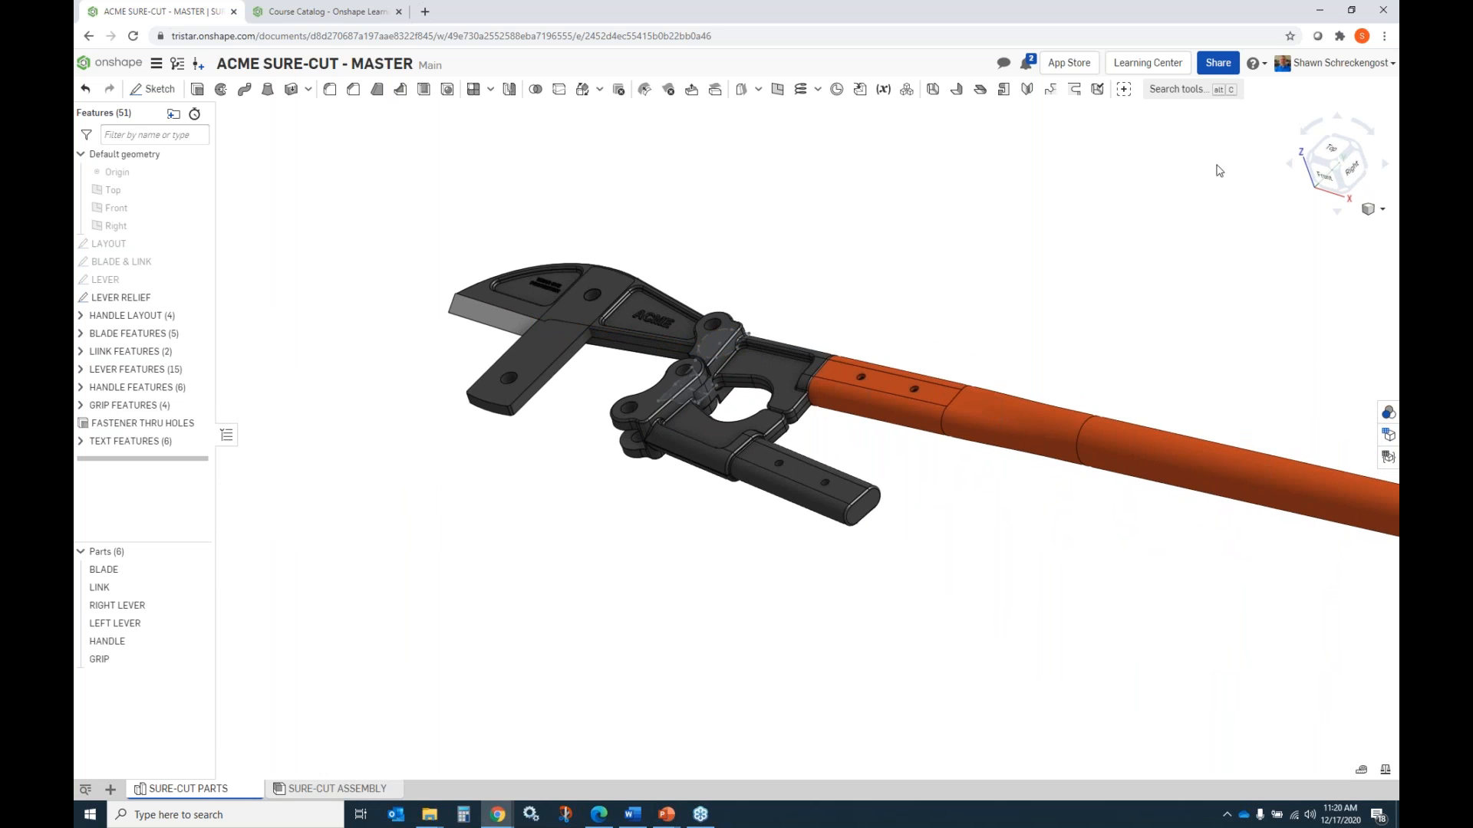
{"action": "left_click", "coordinate": [1337, 169]}
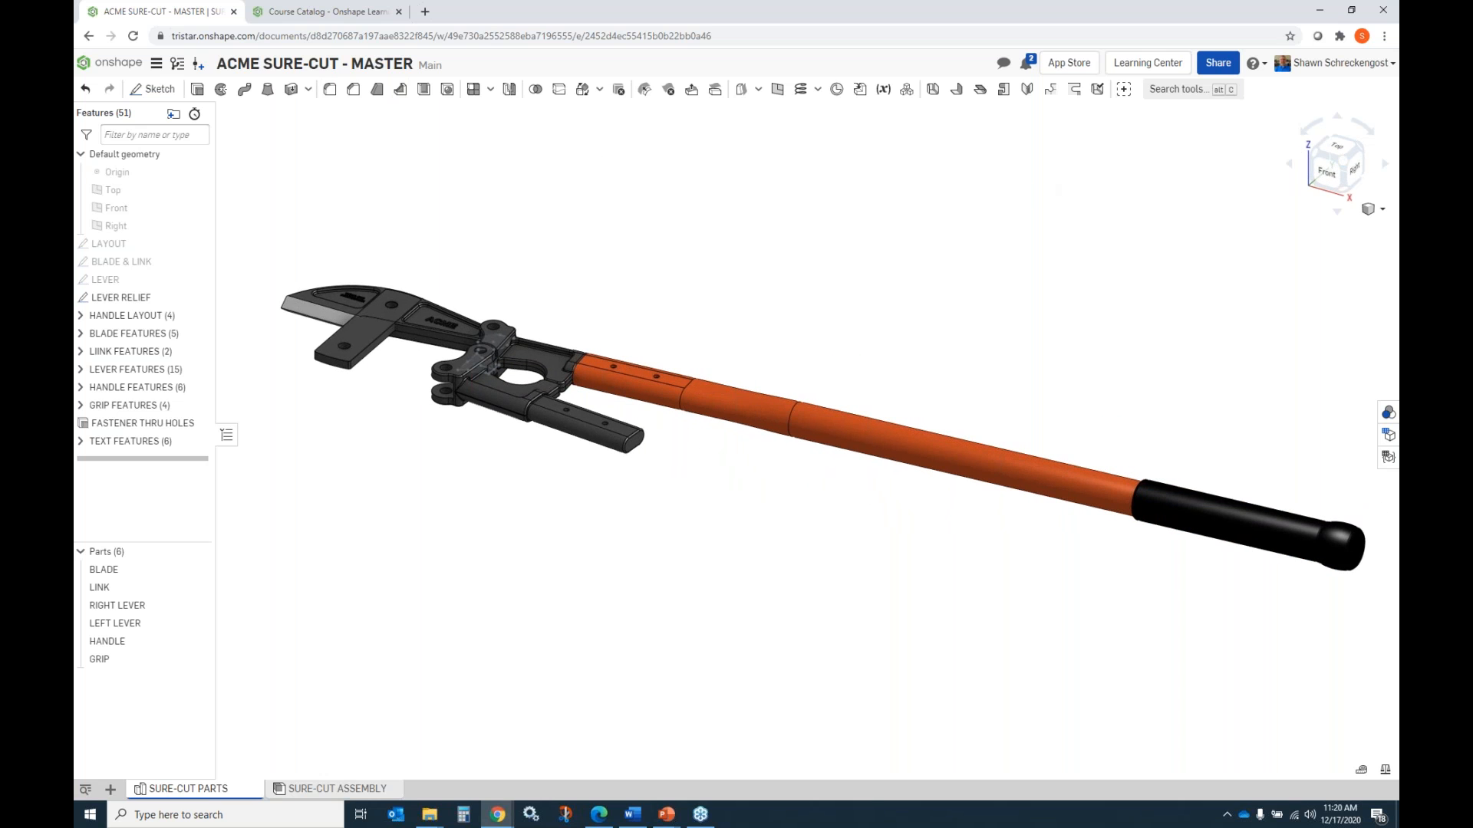
Open the document's version history, review the individual changes recorded under Main, and read the SURE-CUT V2 description.
{"action": "left_click", "coordinate": [179, 65]}
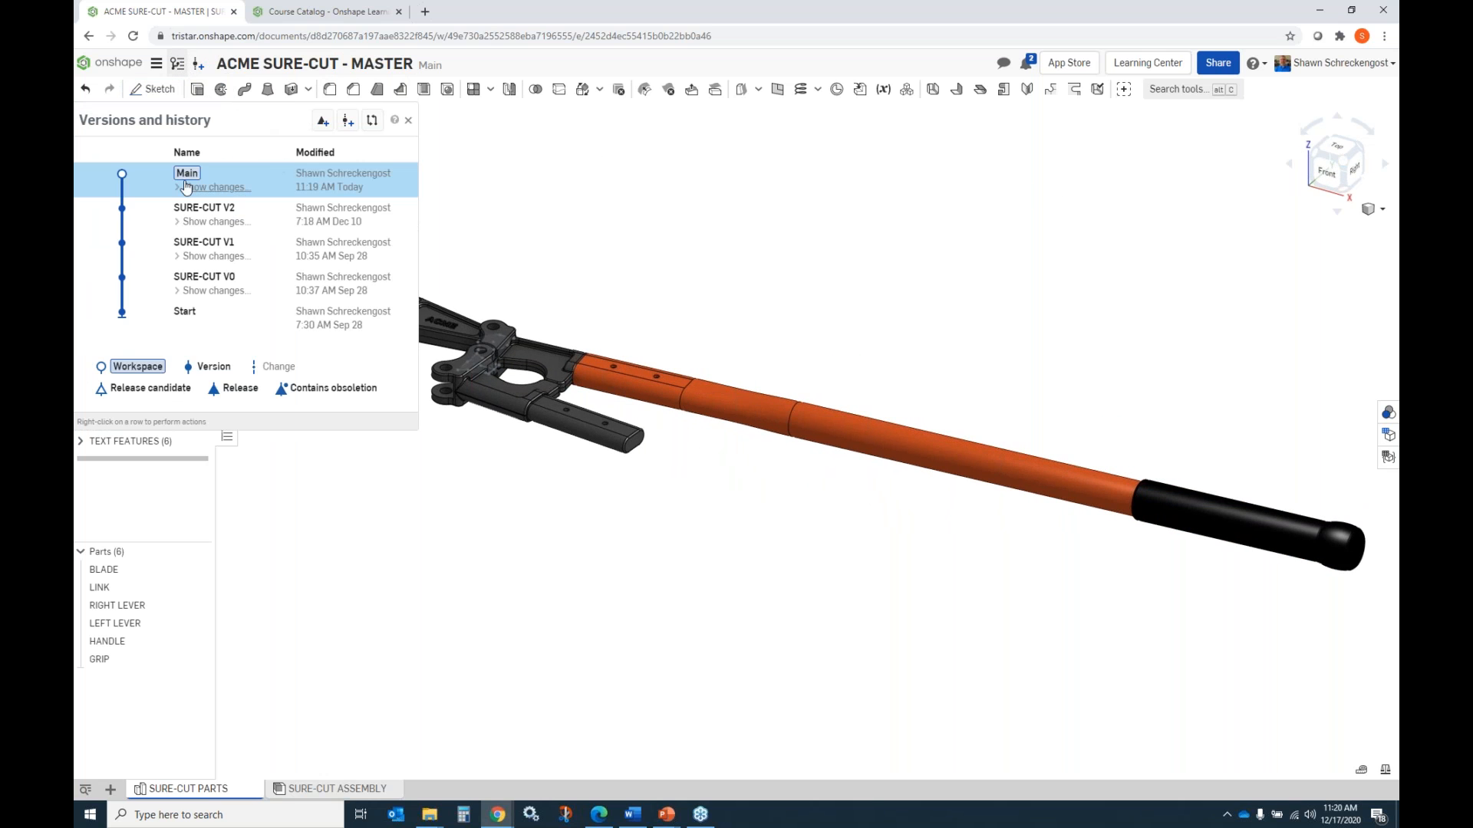
{"action": "left_click", "coordinate": [294, 190]}
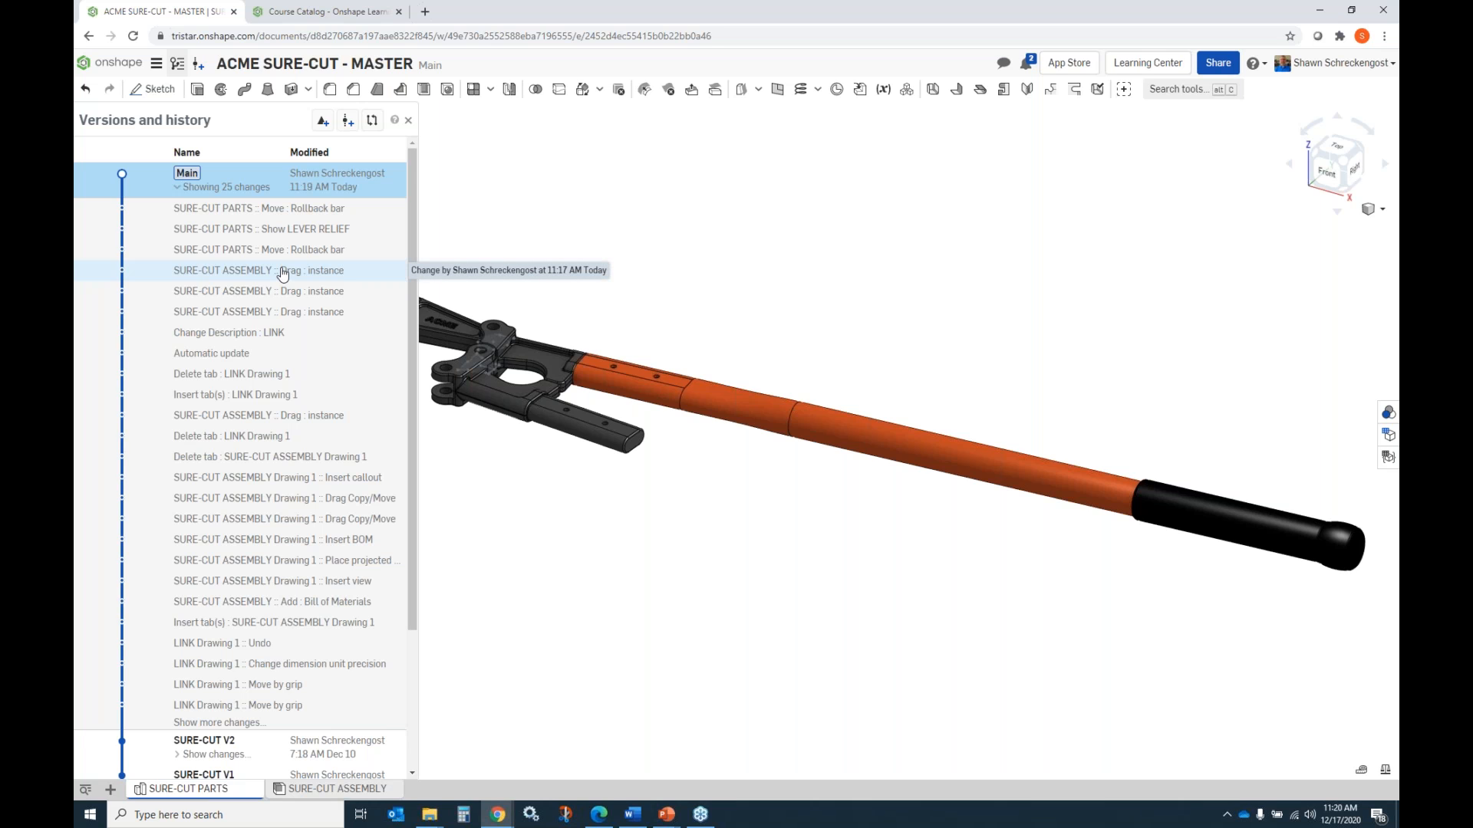
{"action": "left_click", "coordinate": [196, 192]}
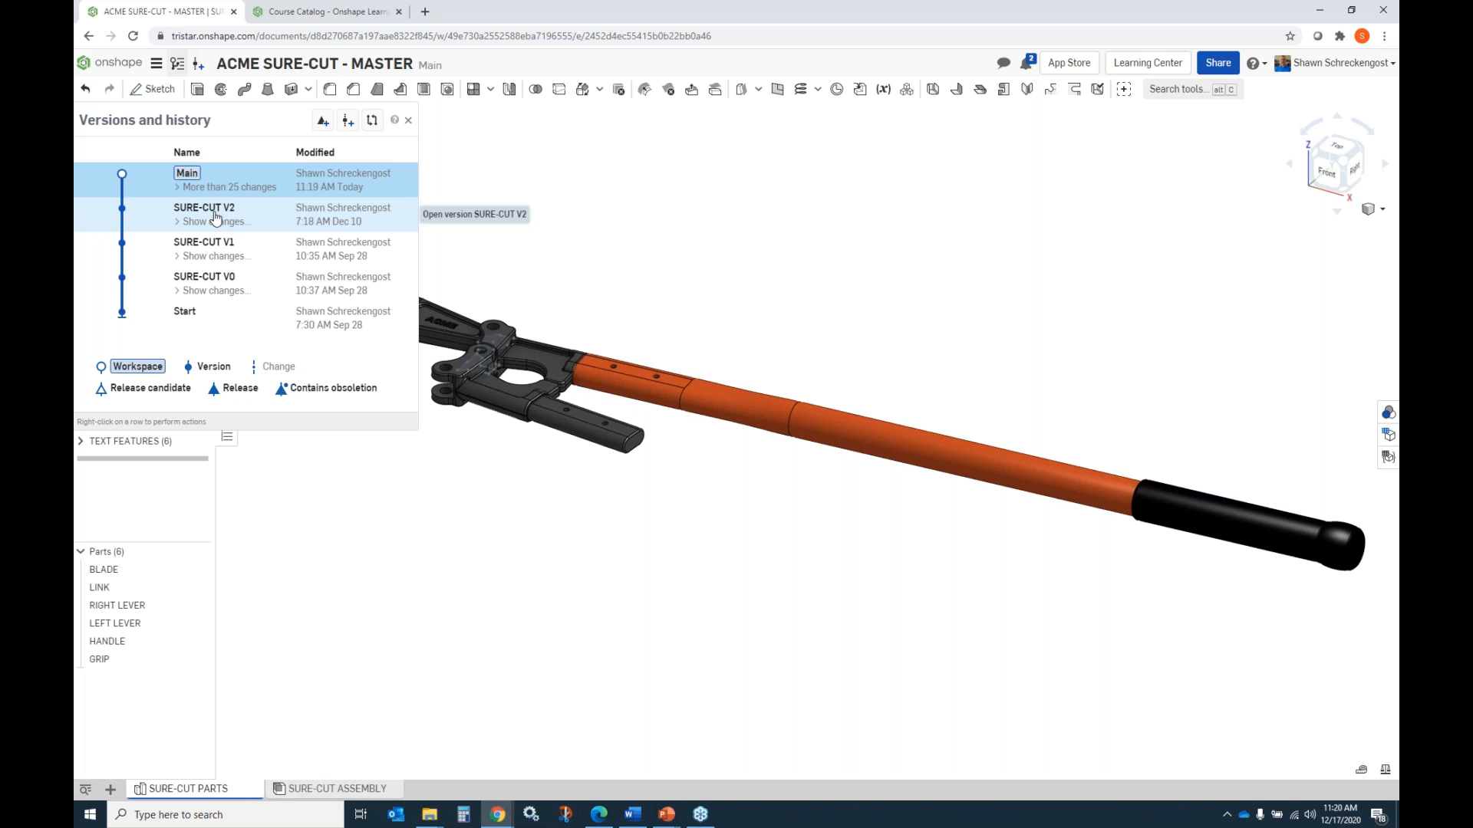
{"action": "mouse_move", "coordinate": [216, 218]}
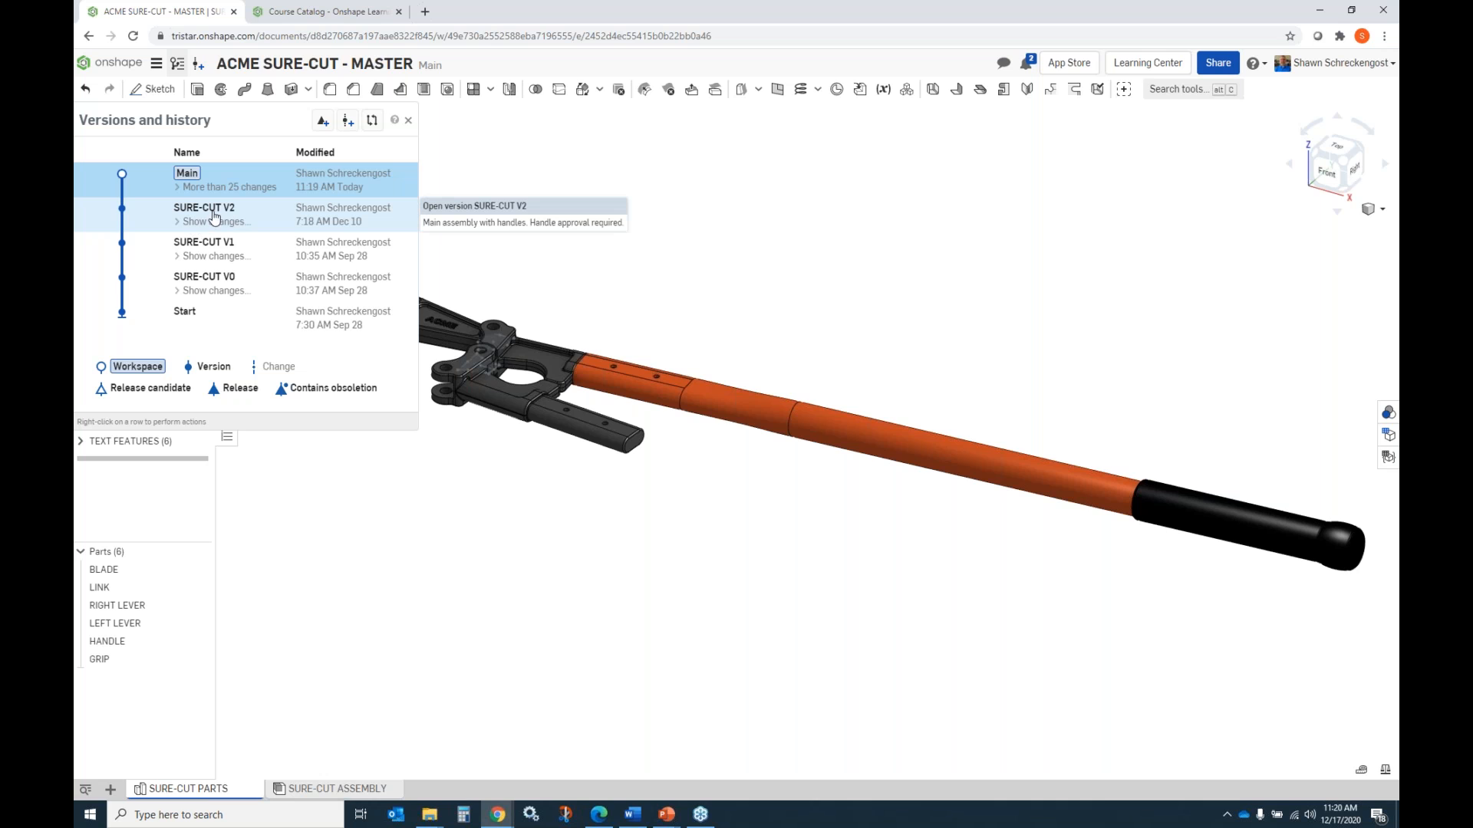
View the saved versions SURE-CUT V2, V1 and V0 in turn, and return to the Main workspace.
{"action": "left_click", "coordinate": [217, 217]}
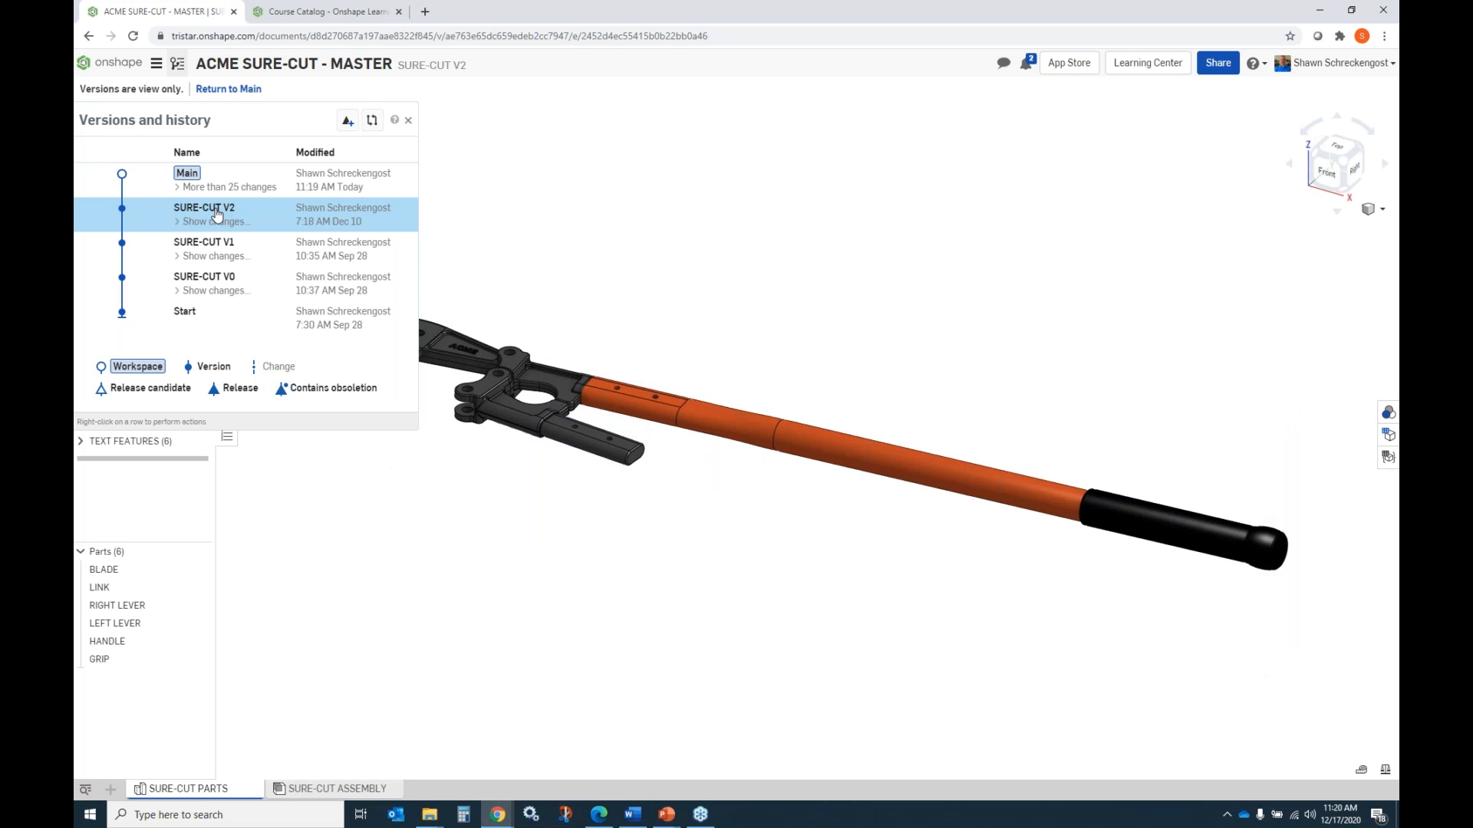
{"action": "left_click", "coordinate": [212, 249]}
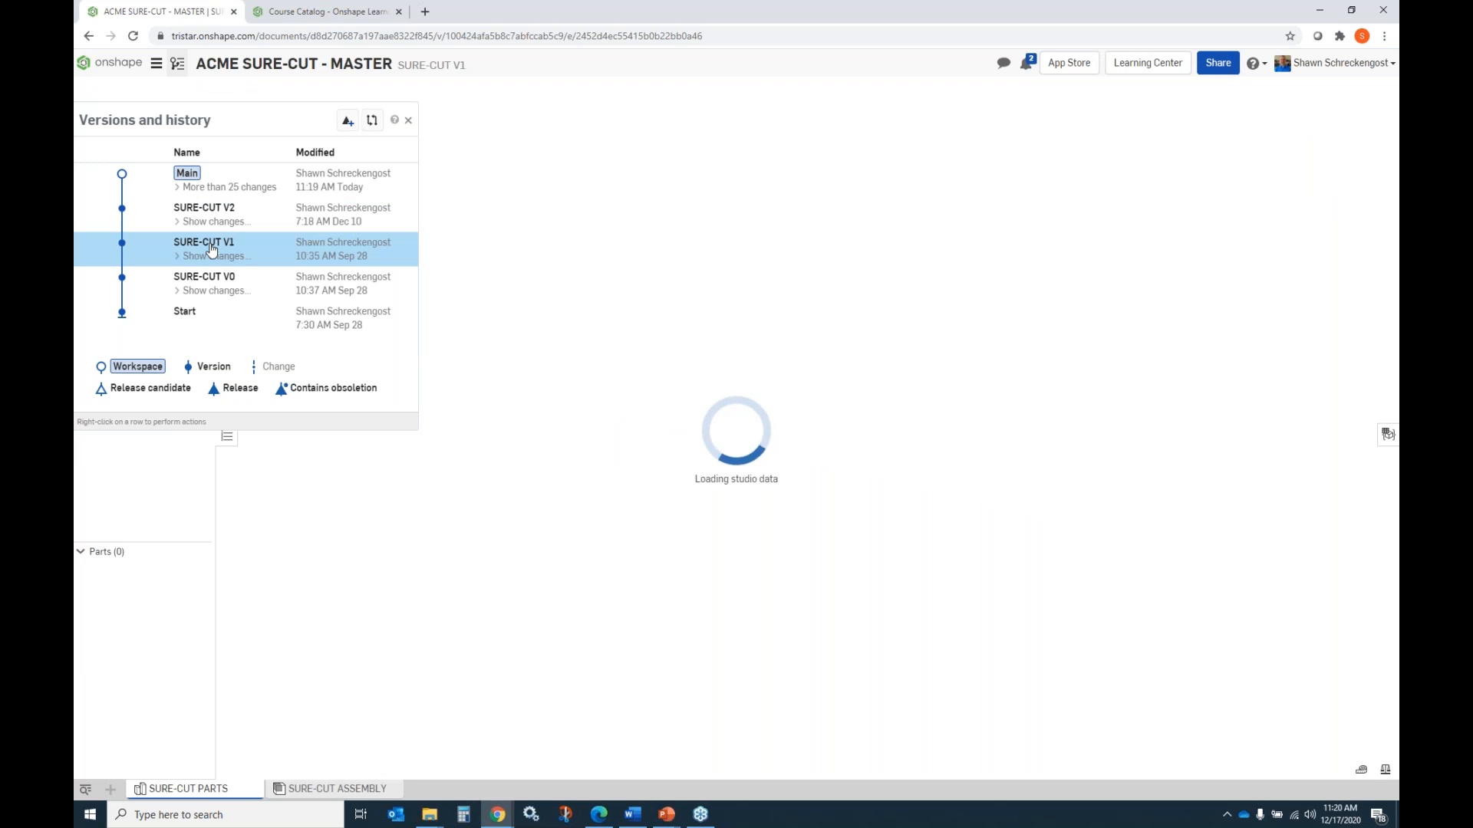
{"action": "left_click", "coordinate": [208, 284]}
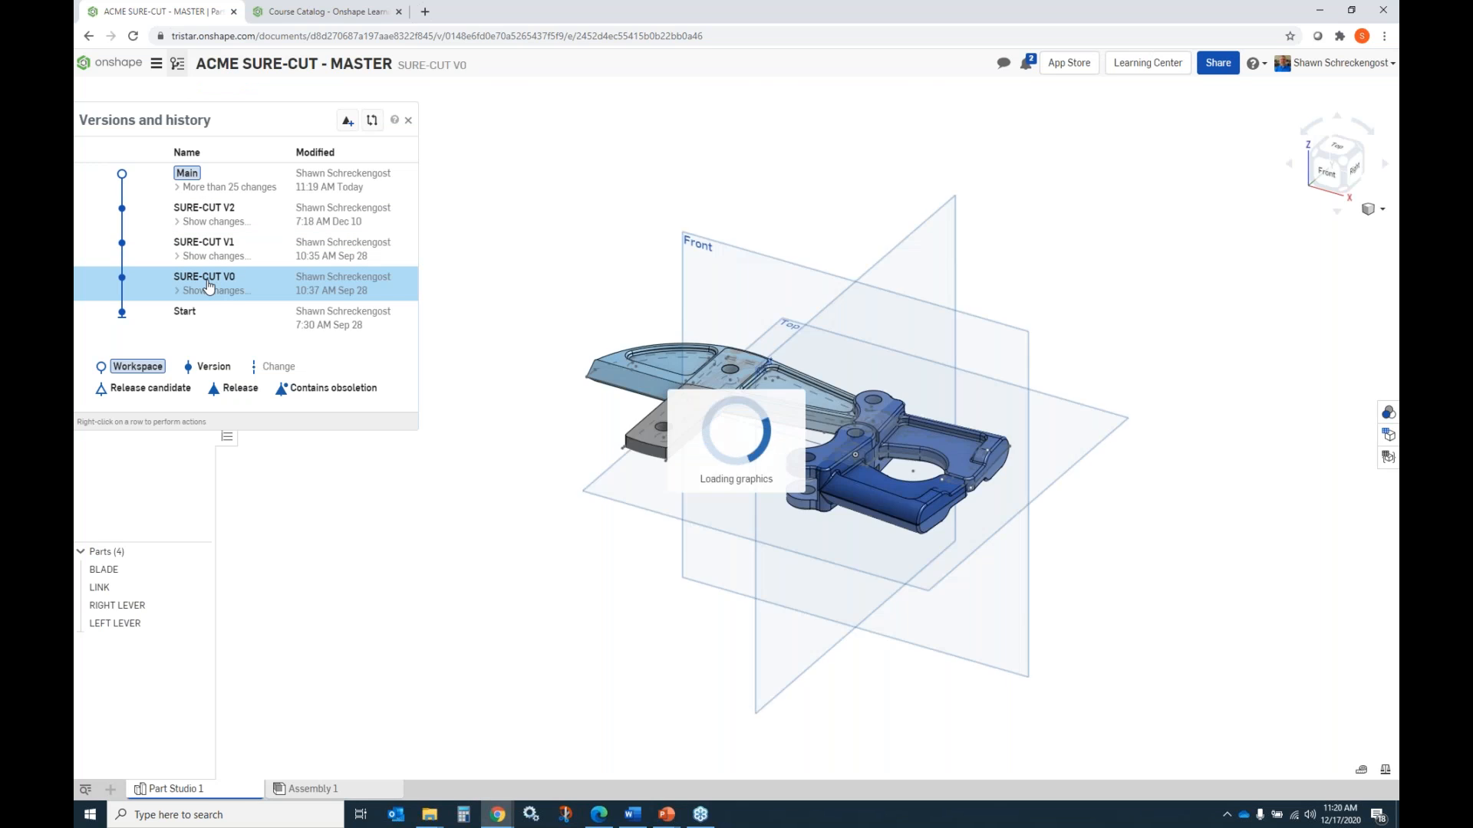
{"action": "left_click", "coordinate": [188, 184]}
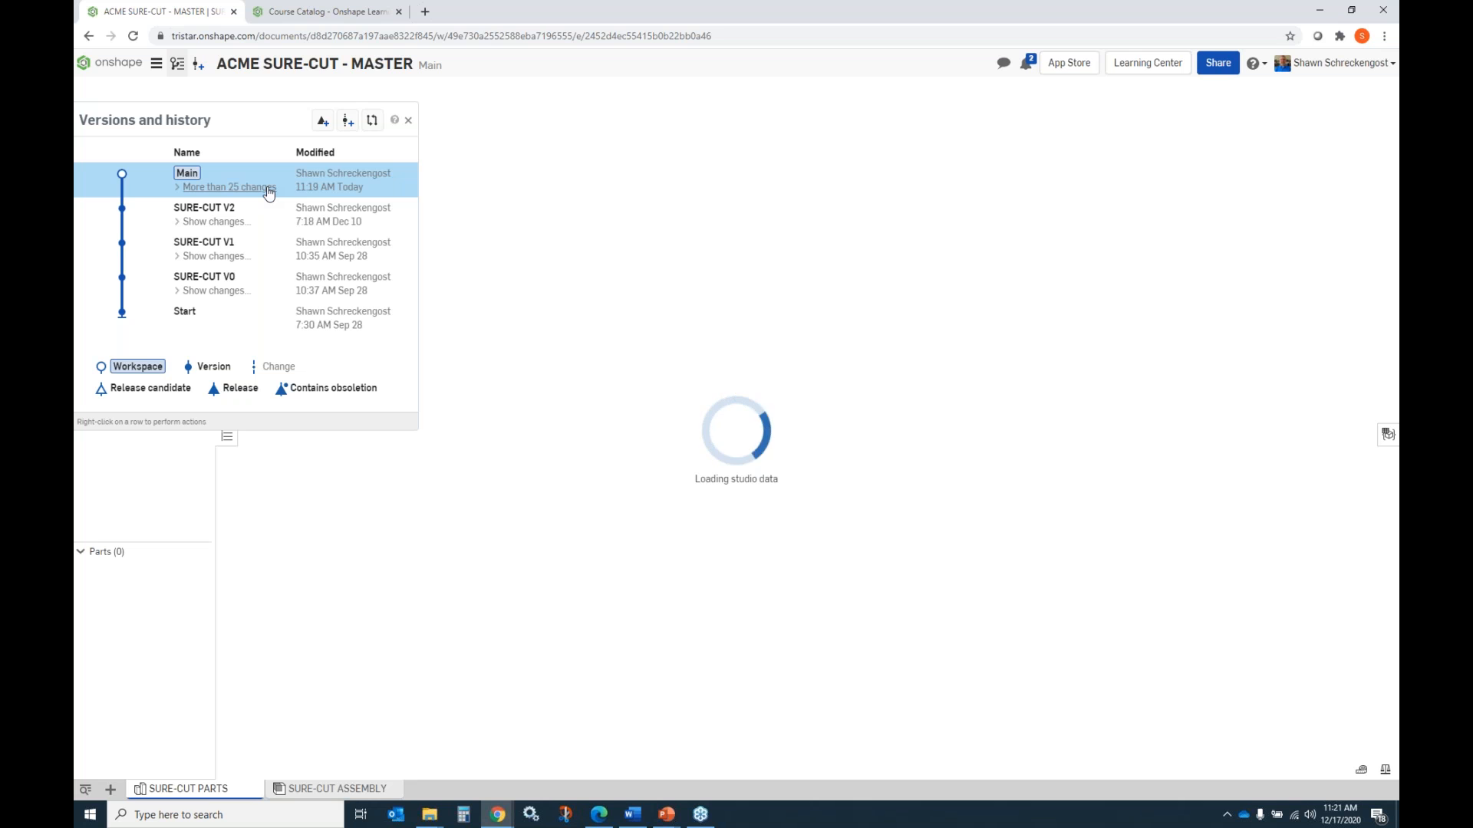
View the model at Main's "LINK Drawing 1 :: Undo" change, check its version-creation option, return to Main and close the history.
{"action": "left_click", "coordinate": [223, 188]}
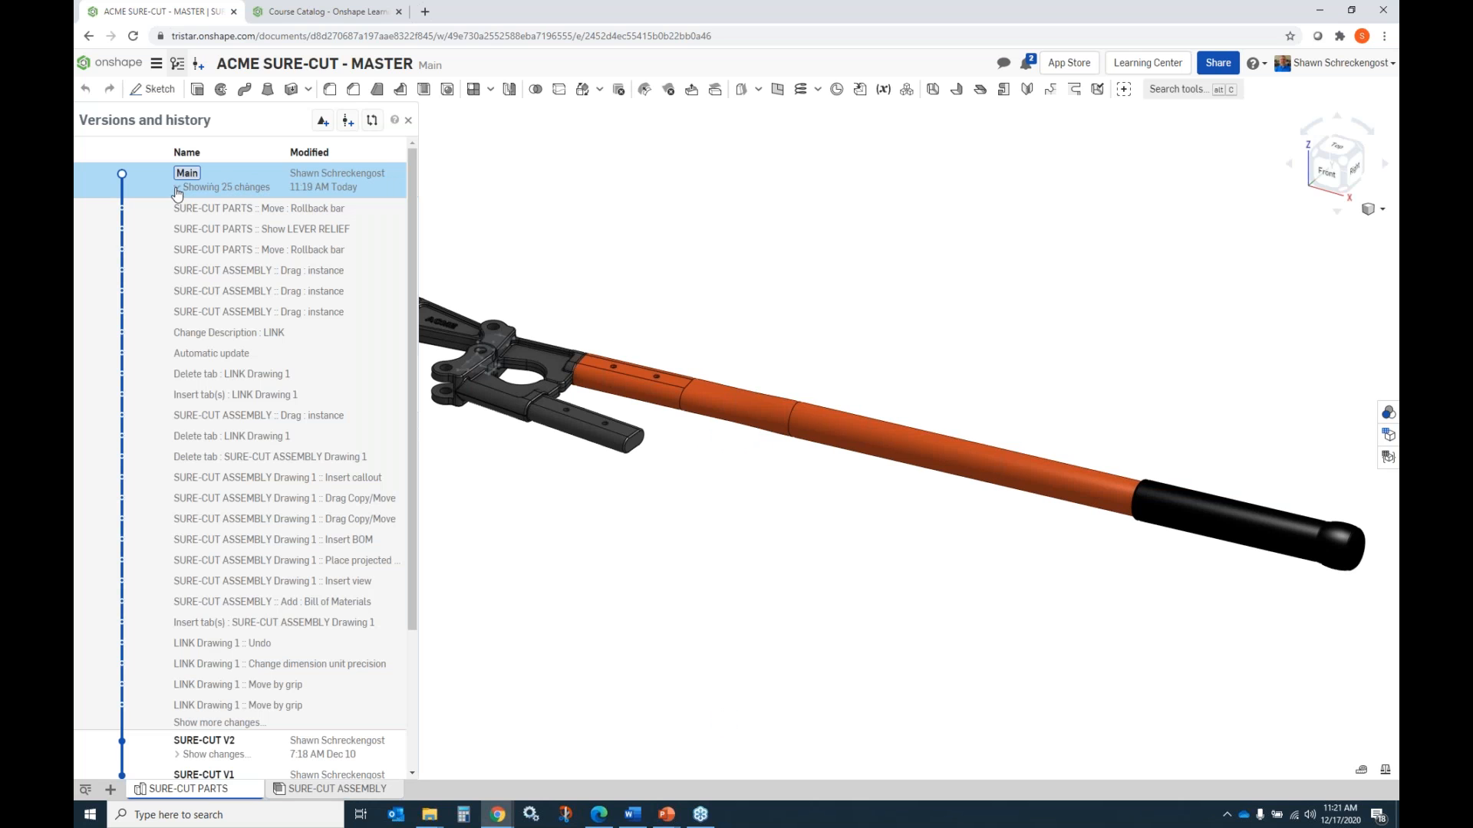
{"action": "left_click", "coordinate": [230, 647]}
{"action": "right_click", "coordinate": [230, 646]}
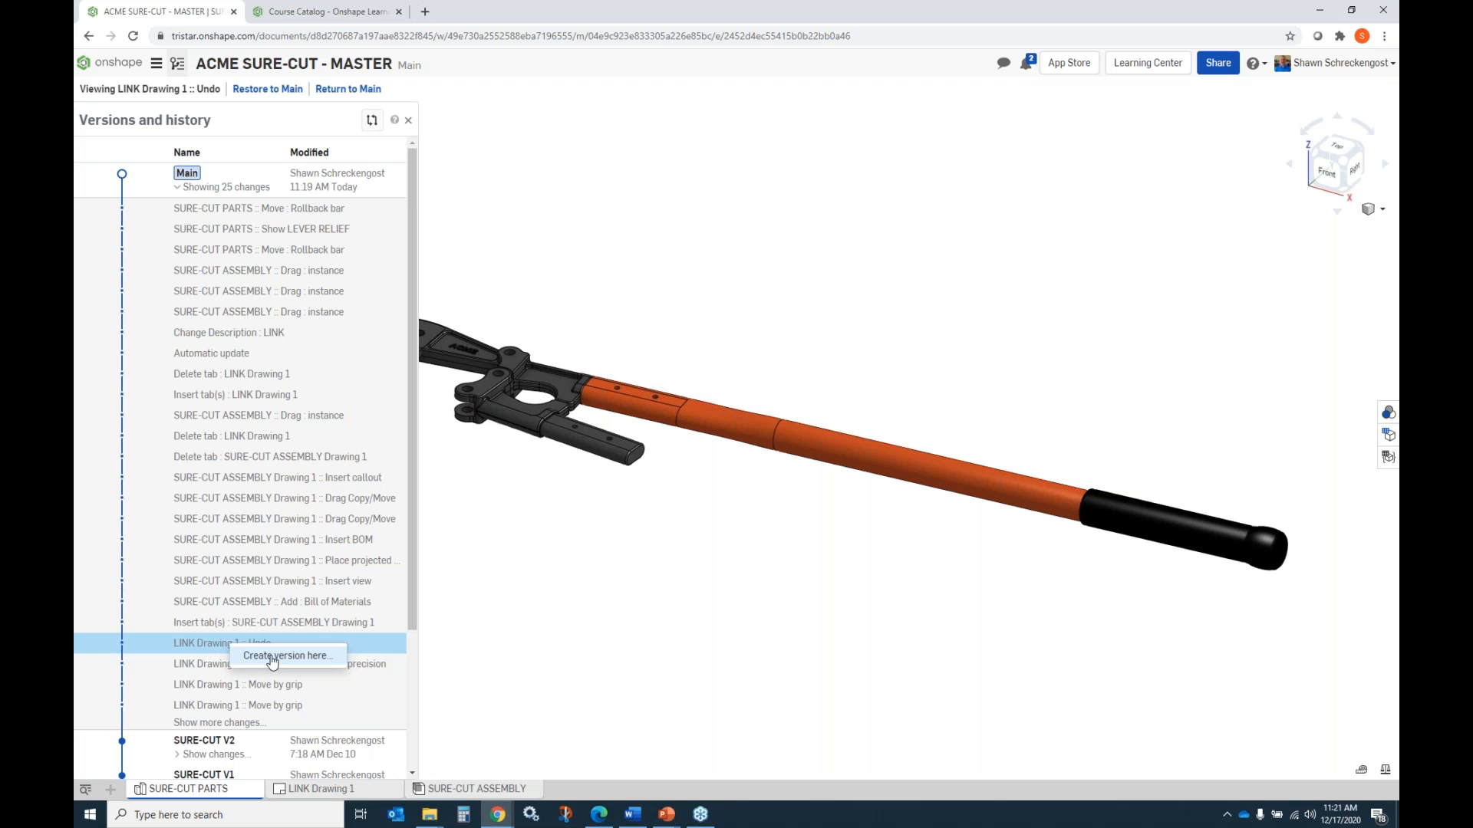
{"action": "left_click", "coordinate": [179, 188]}
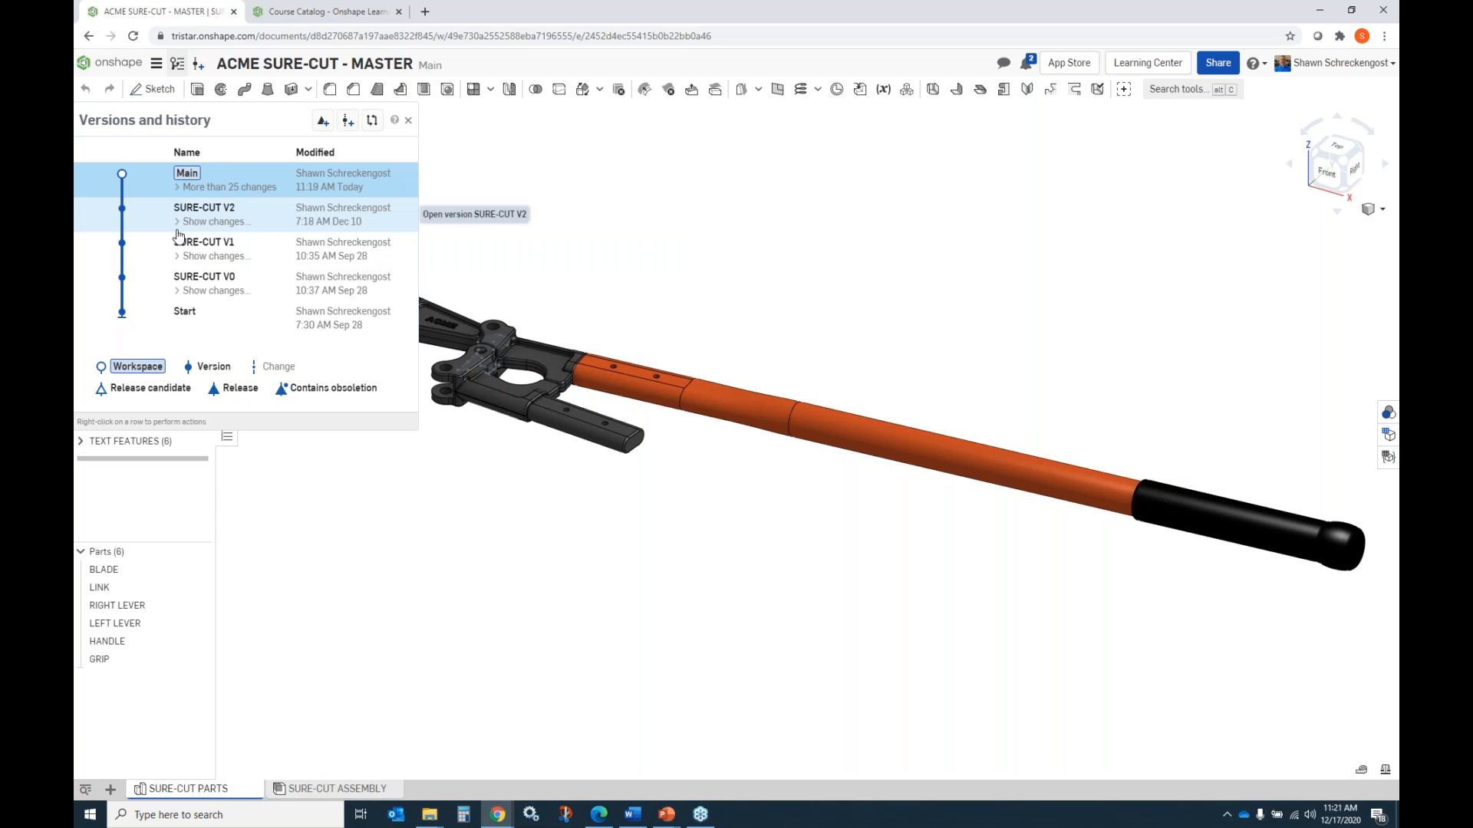
{"action": "left_click", "coordinate": [407, 122]}
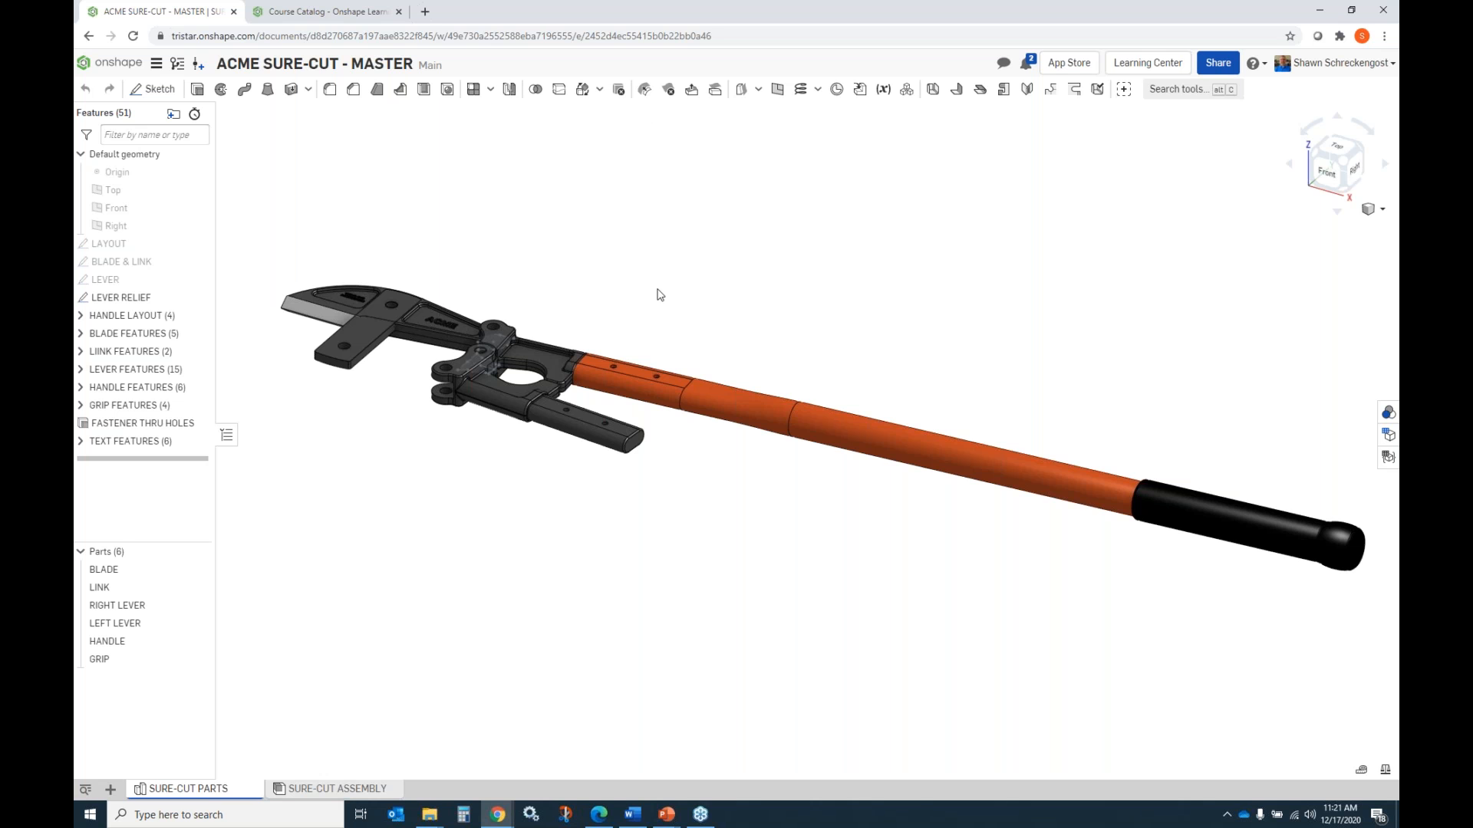
Examine the bolt cutter from top and isometric views, and review the appearances assigned to its parts.
{"action": "right_click_drag", "start_coordinate": [1238, 222], "coordinate": [1205, 240]}
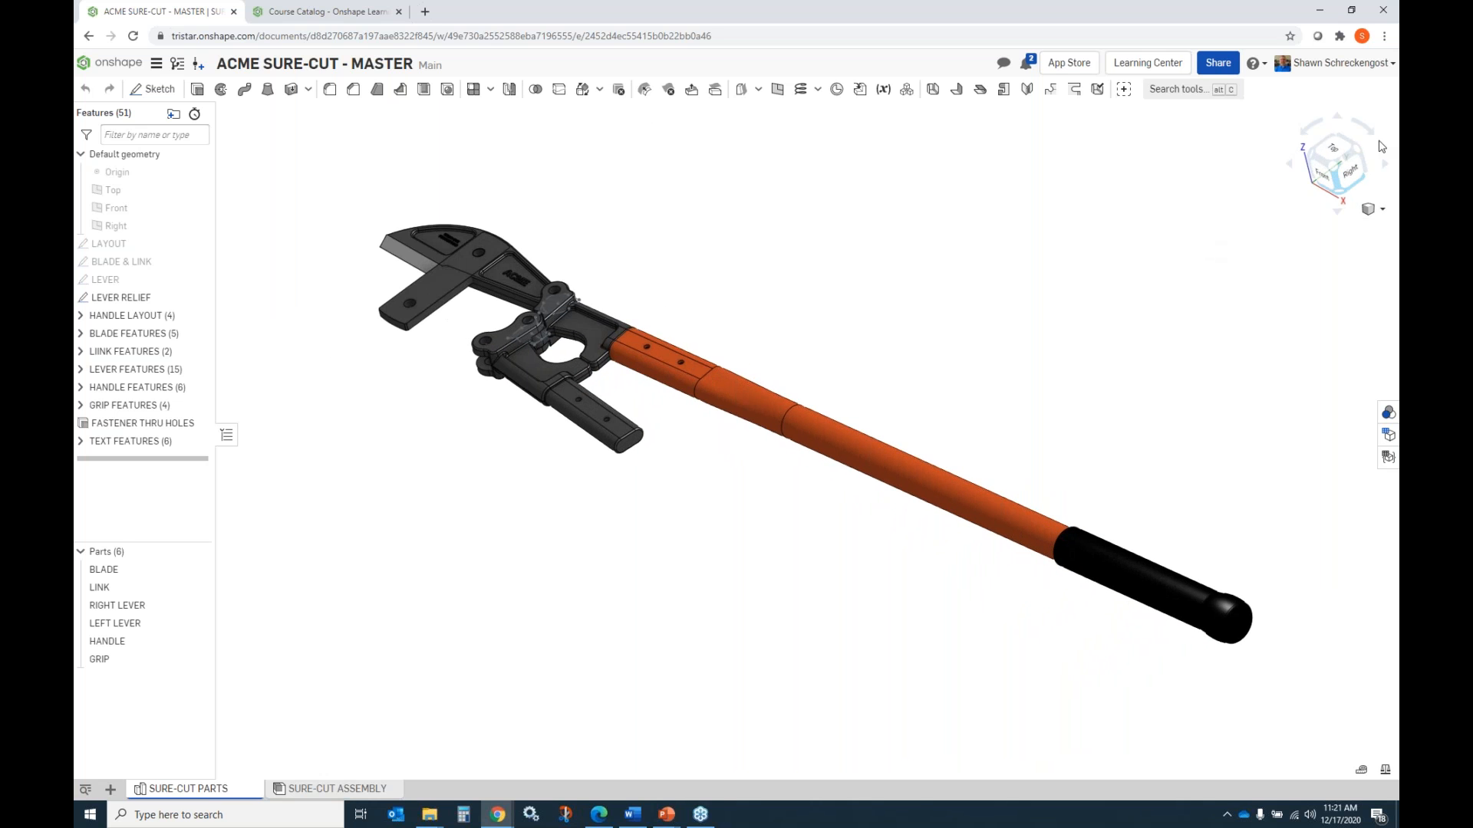
{"action": "left_click", "coordinate": [1351, 151]}
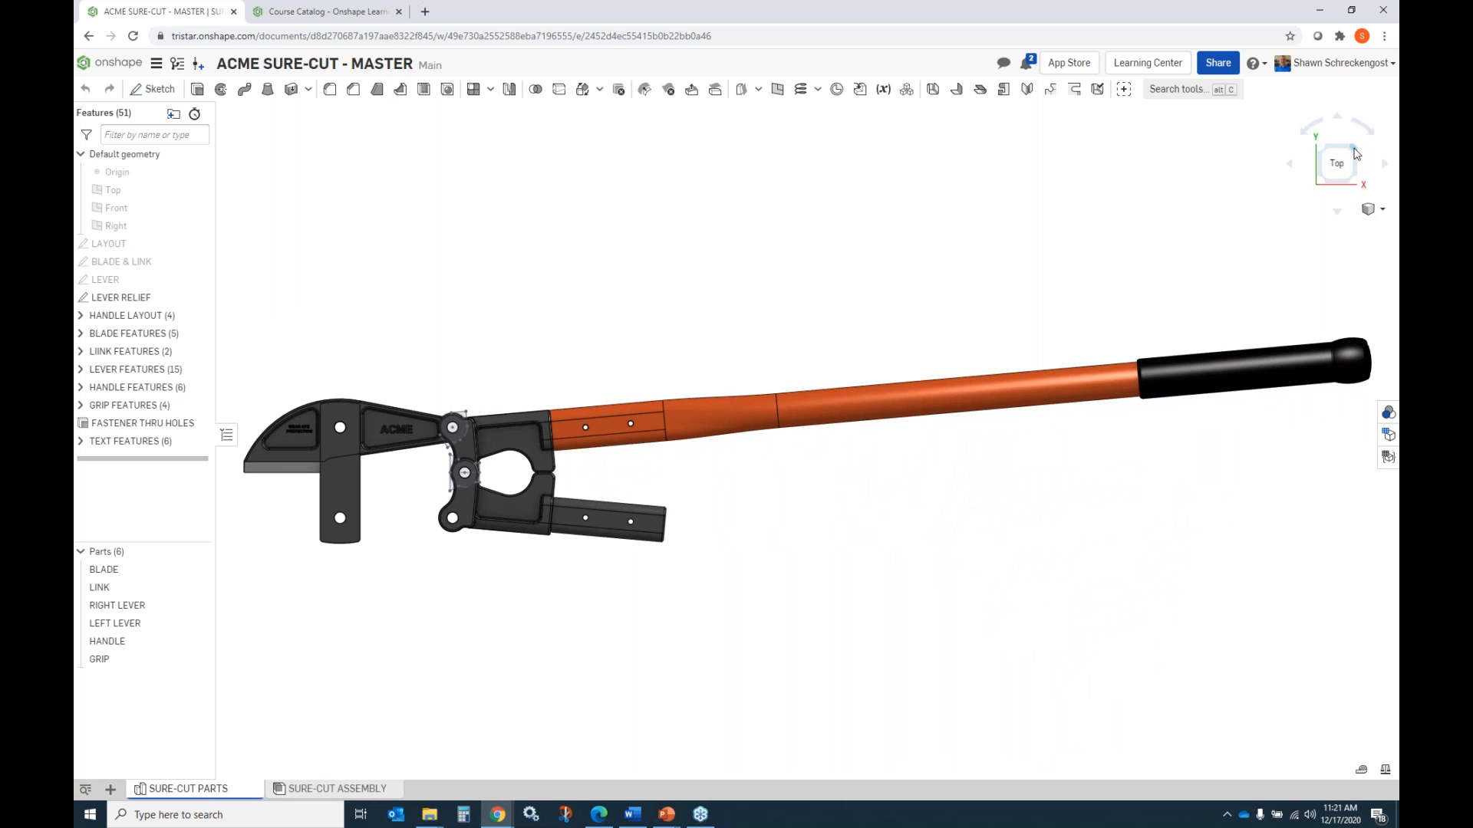
{"action": "left_click", "coordinate": [1354, 149]}
{"action": "left_click", "coordinate": [1311, 153]}
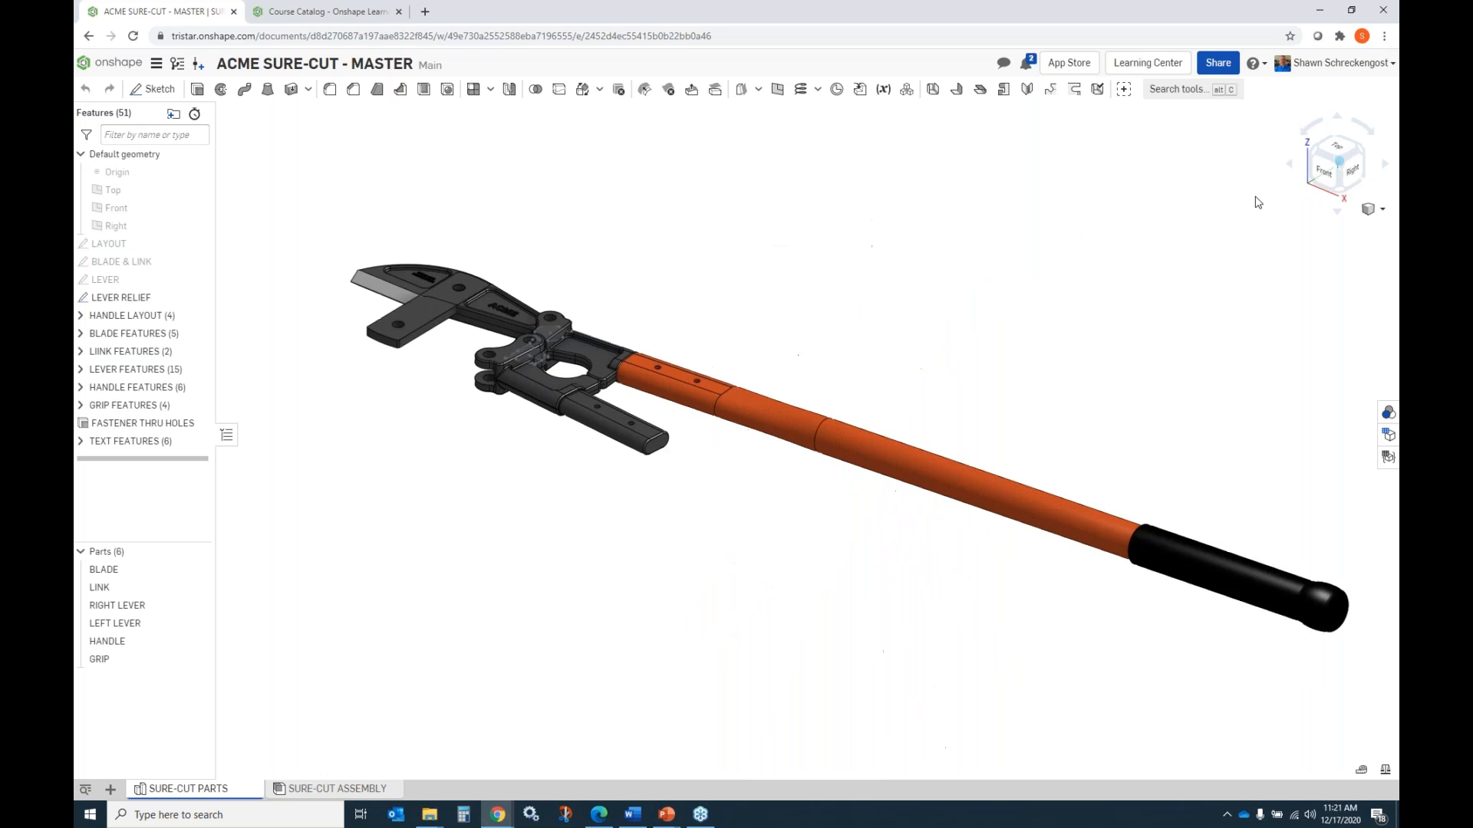
{"action": "left_click", "coordinate": [1390, 414]}
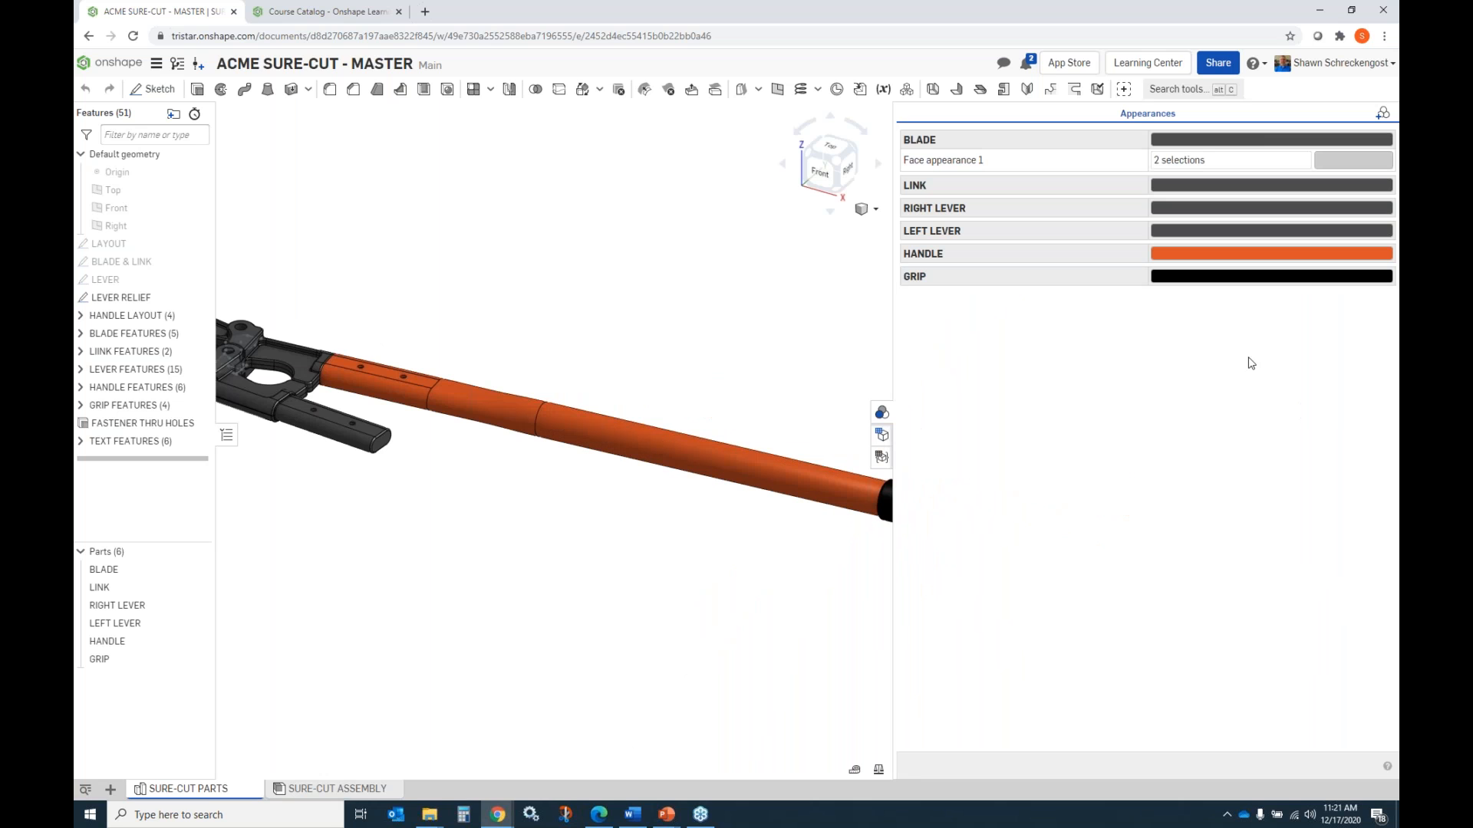
{"action": "left_click", "coordinate": [882, 413]}
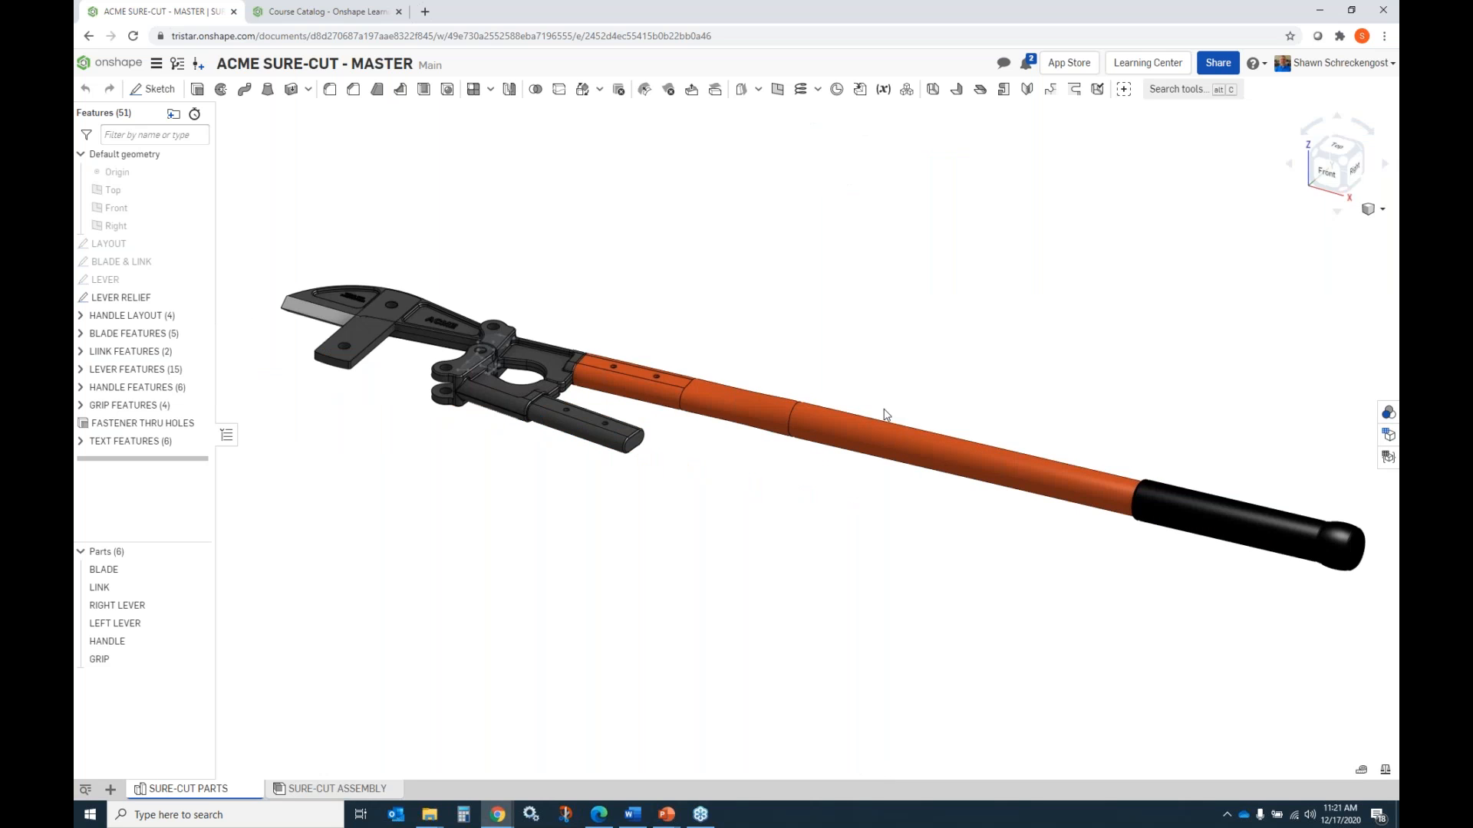
Leave the master document and open ACME SURE-CUT - DEMO from the SURE-CUT folder.
{"action": "left_click", "coordinate": [102, 67]}
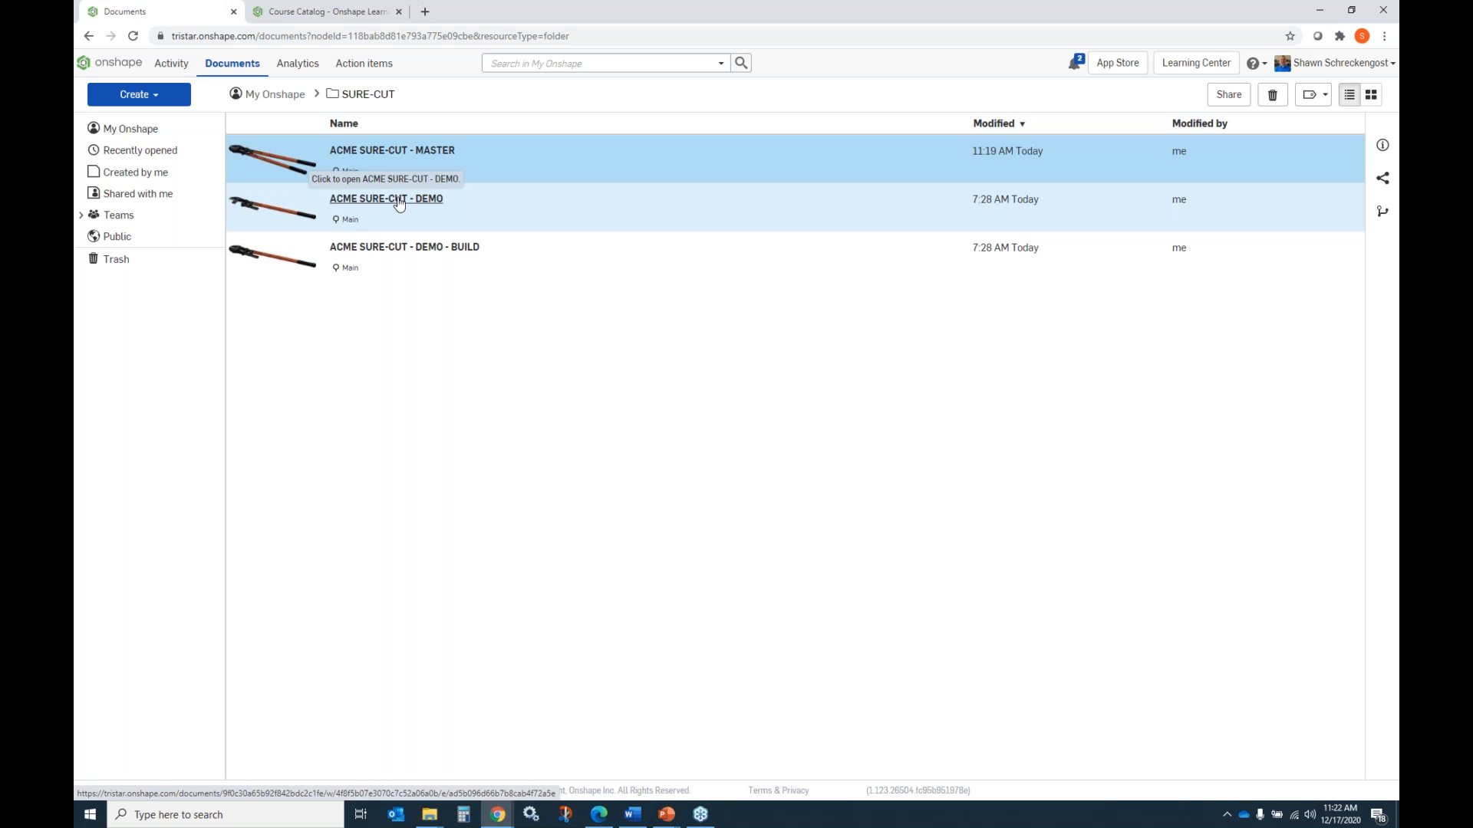
{"action": "left_click", "coordinate": [401, 203]}
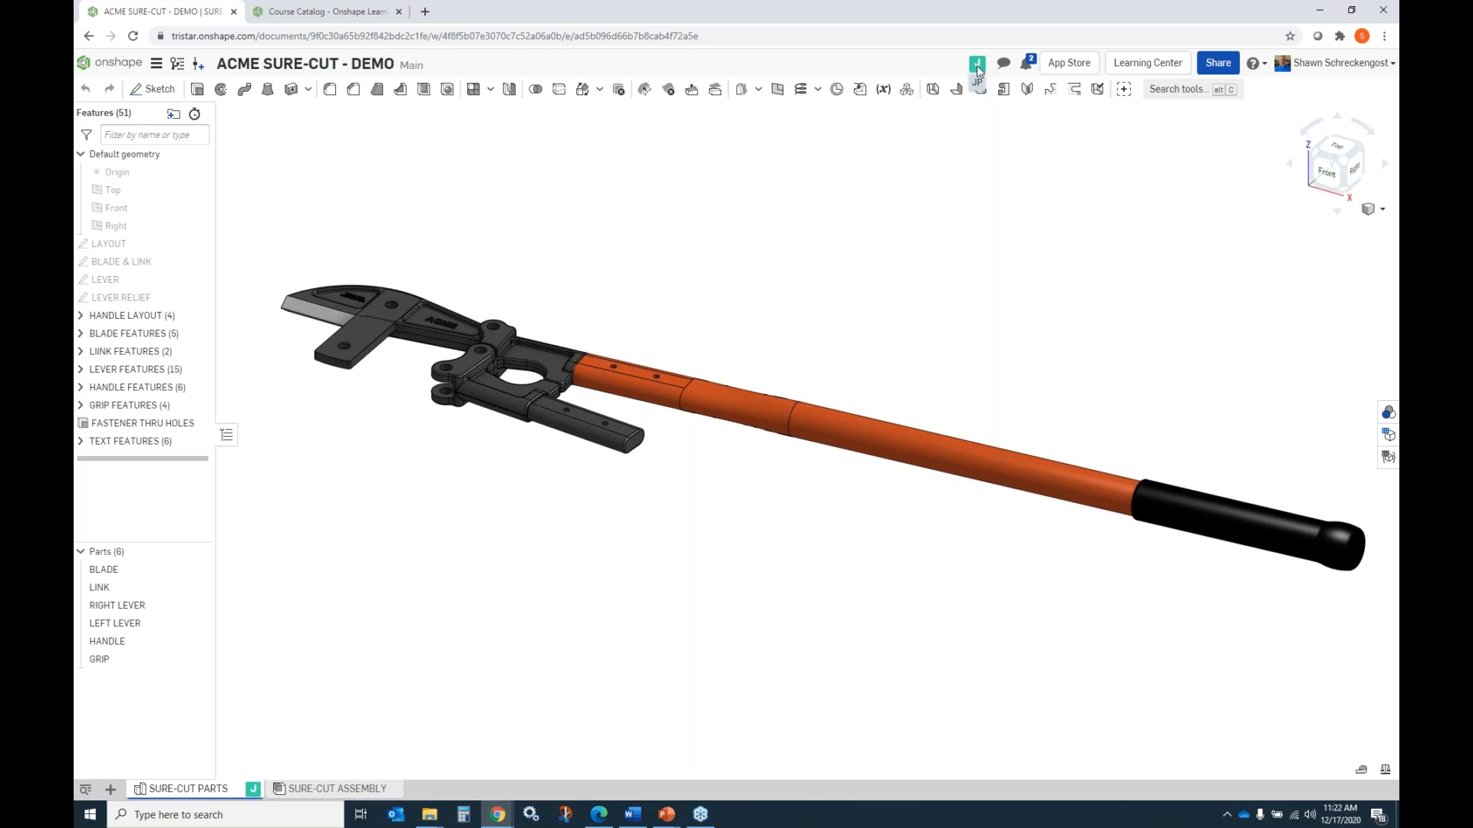
Post a document comment that mentions the active collaborator and reads "I see you are in the document".
{"action": "left_click", "coordinate": [1005, 64]}
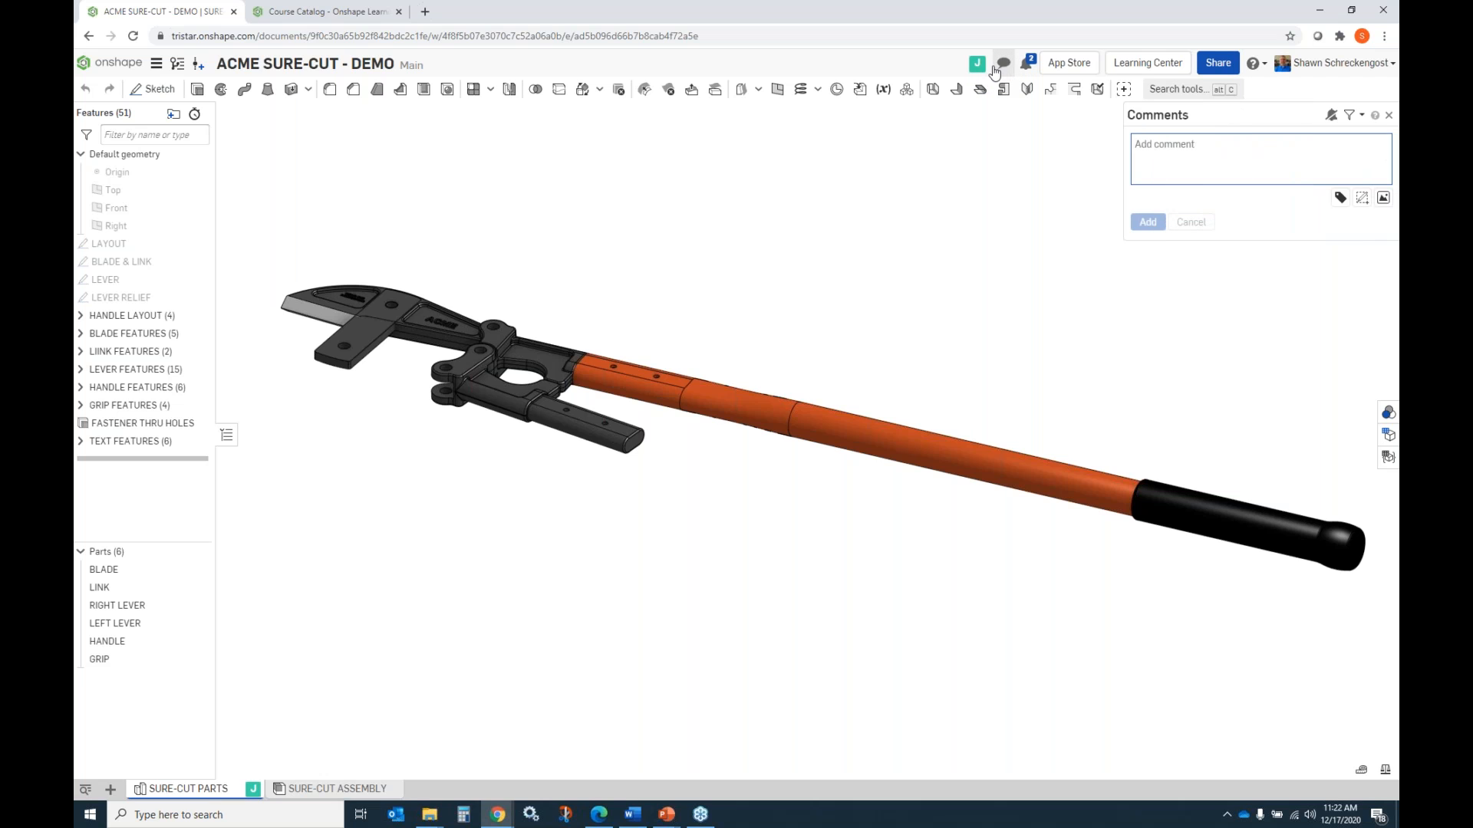
{"action": "type", "text": "@JP "}
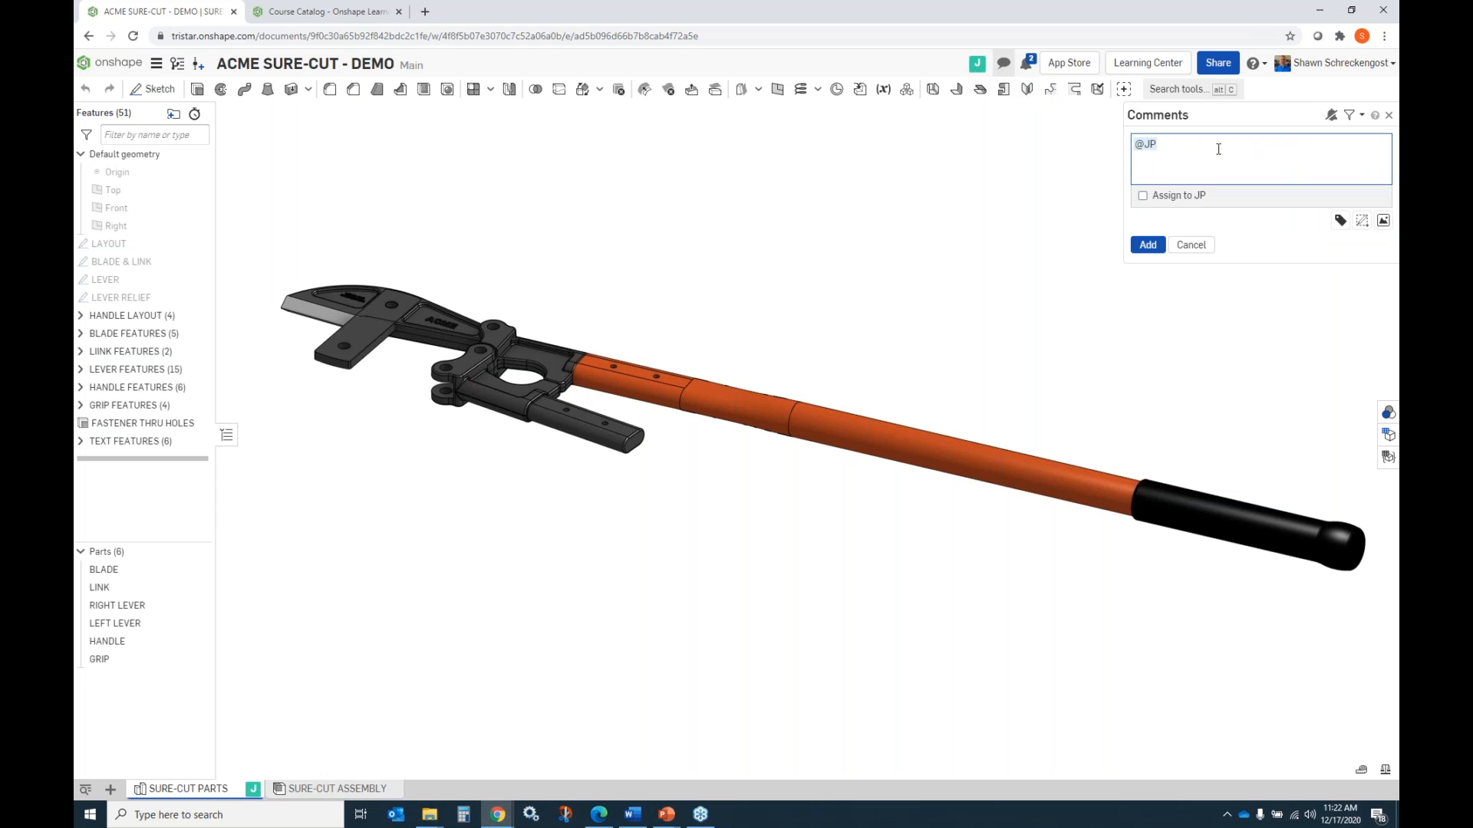
{"action": "type", "text": "I see you are in the document"}
{"action": "left_click", "coordinate": [1148, 245]}
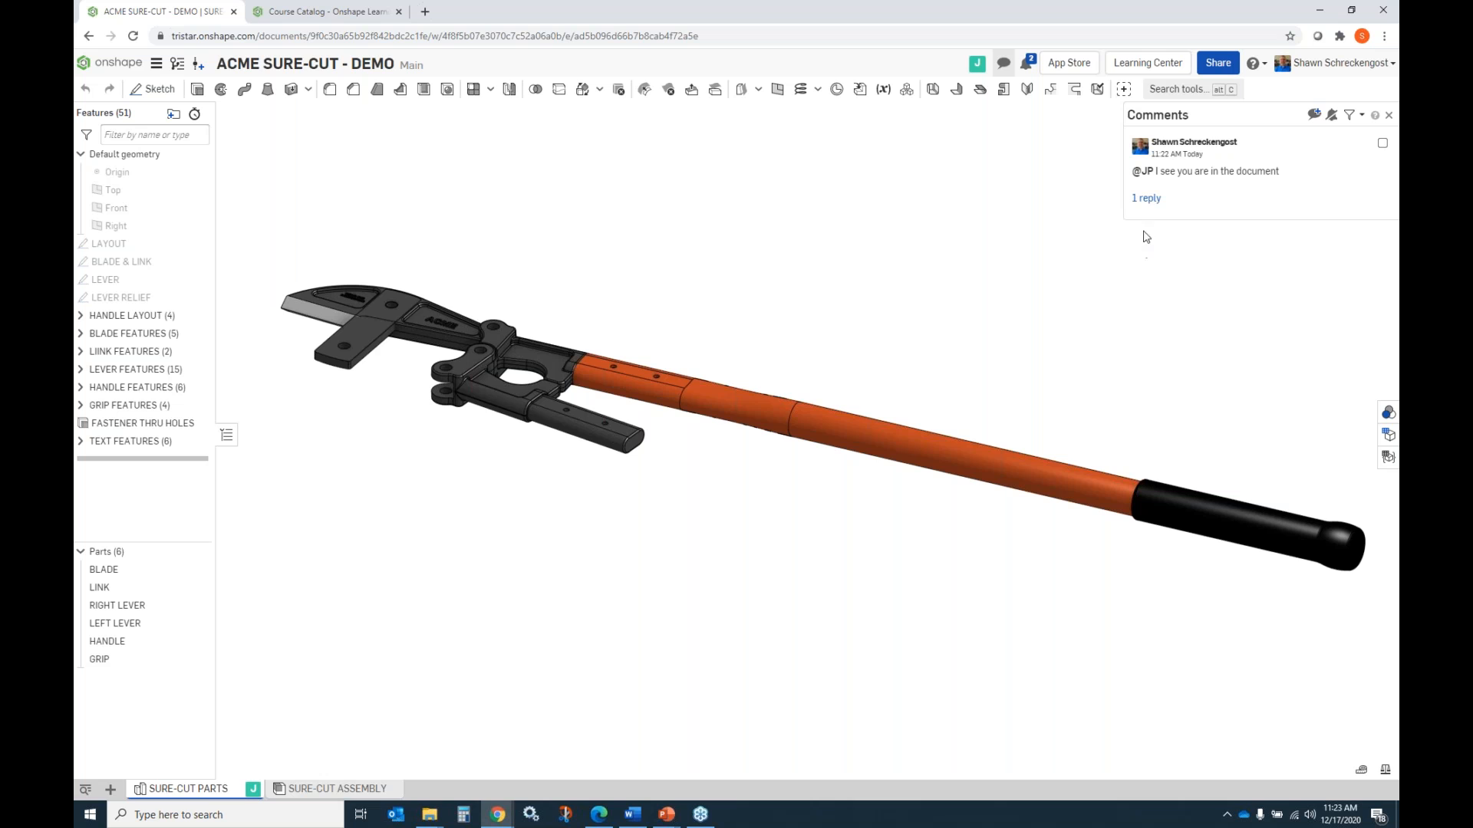
Read the collaborator's reply to the posted comment and close the document comments.
{"action": "left_click", "coordinate": [1147, 199]}
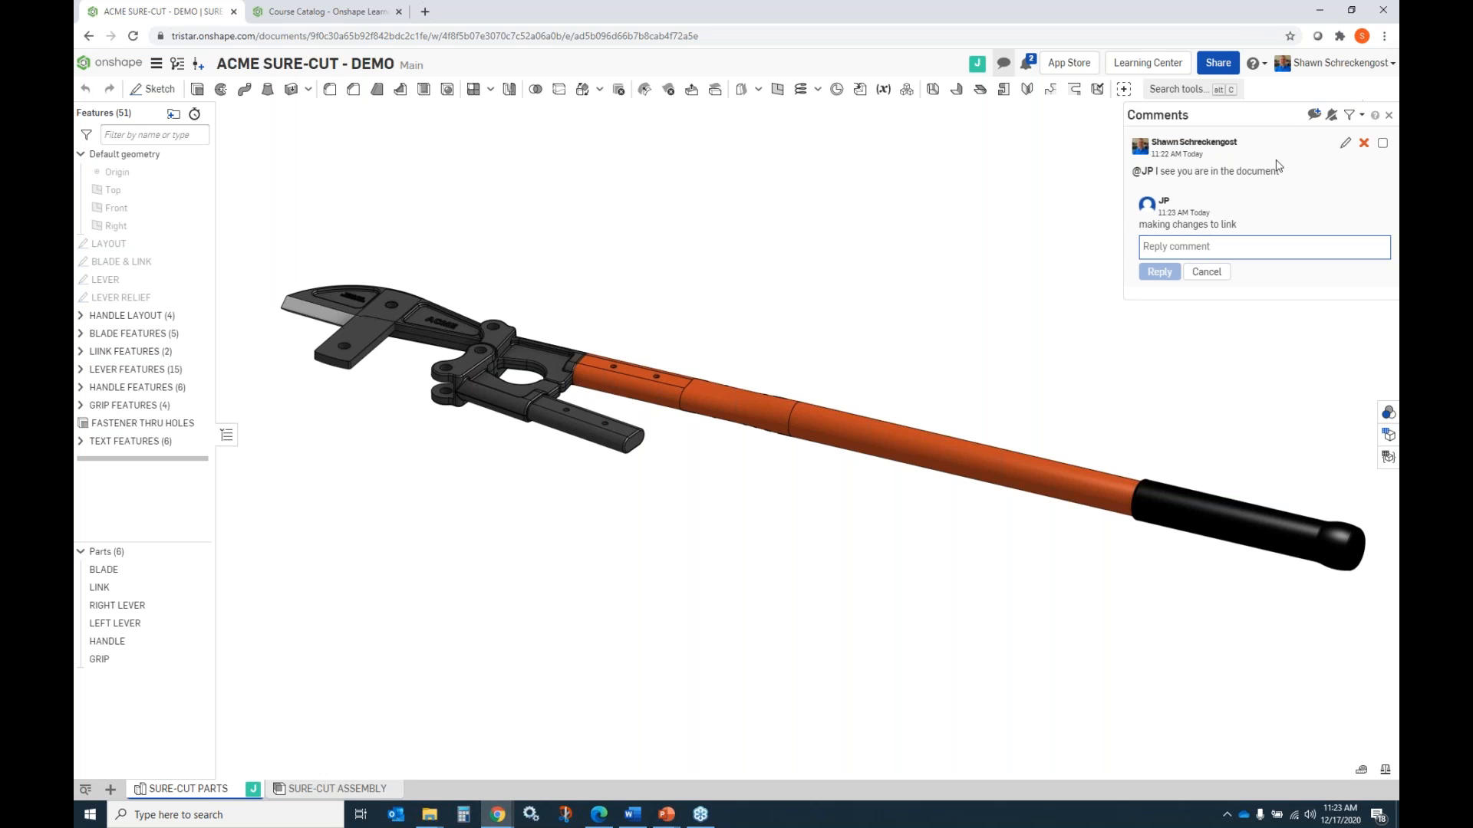
{"action": "left_click", "coordinate": [1242, 116]}
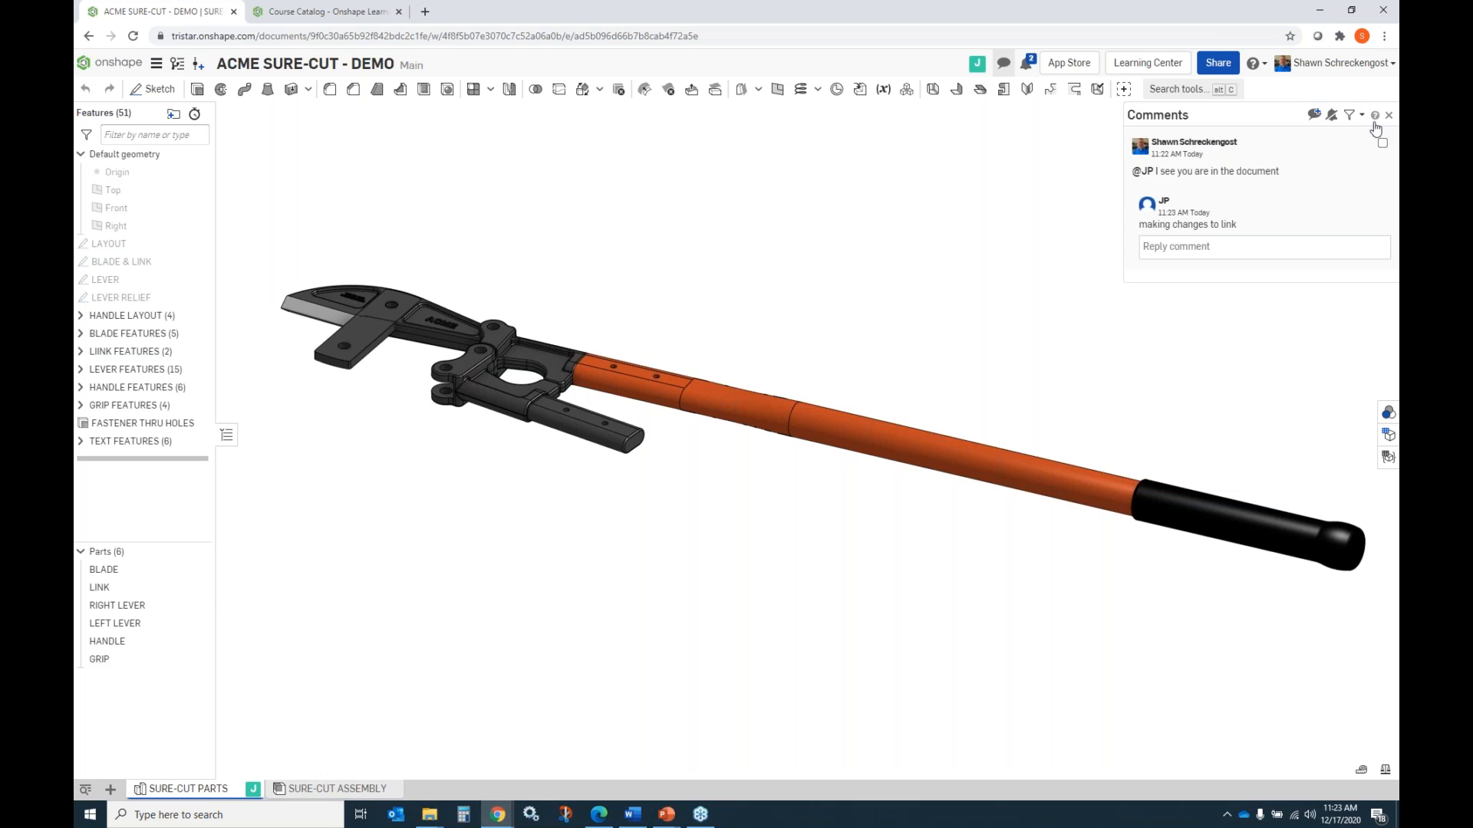
{"action": "left_click", "coordinate": [1389, 39]}
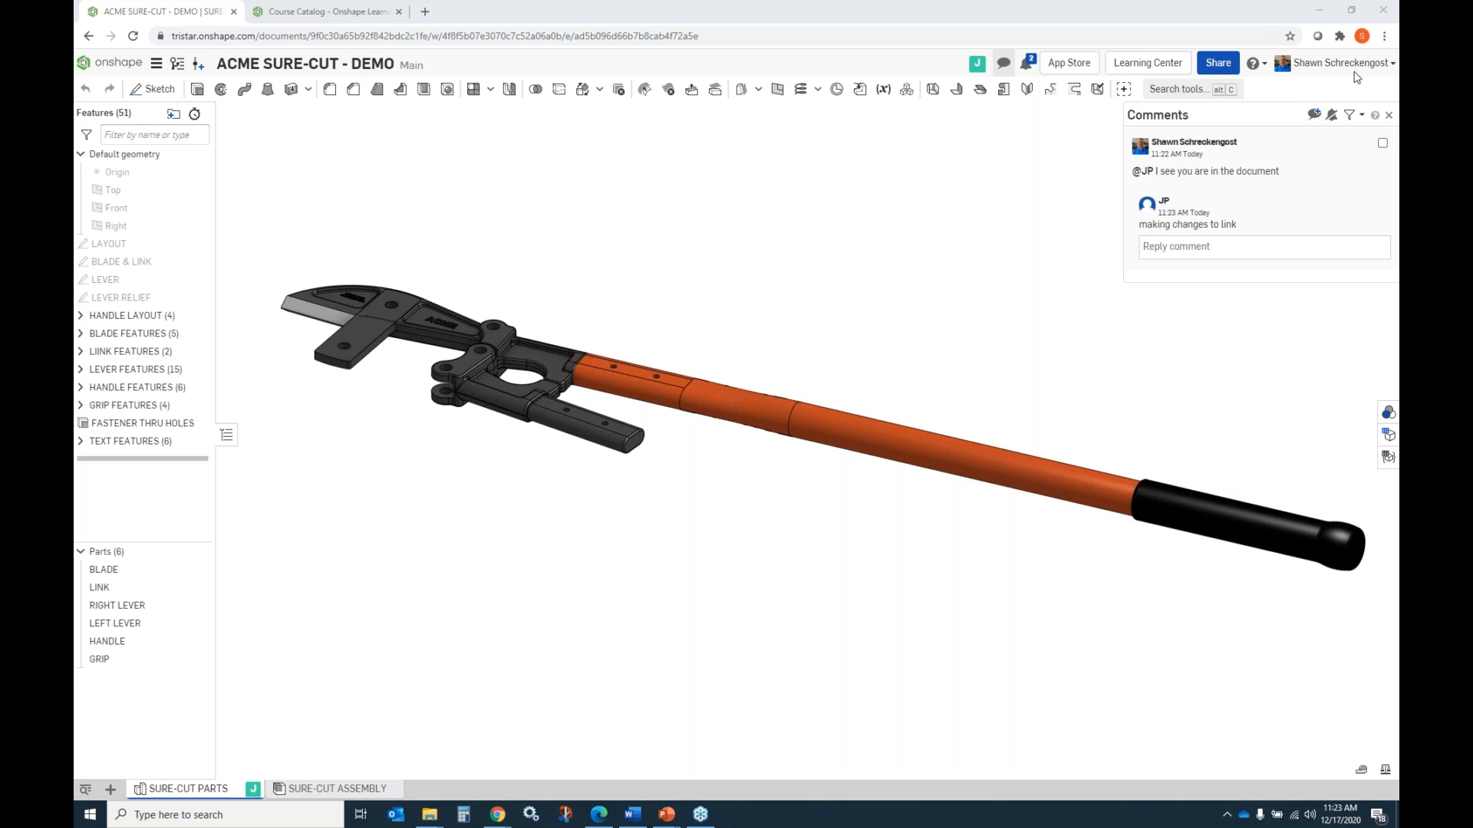
{"action": "left_click", "coordinate": [1389, 115]}
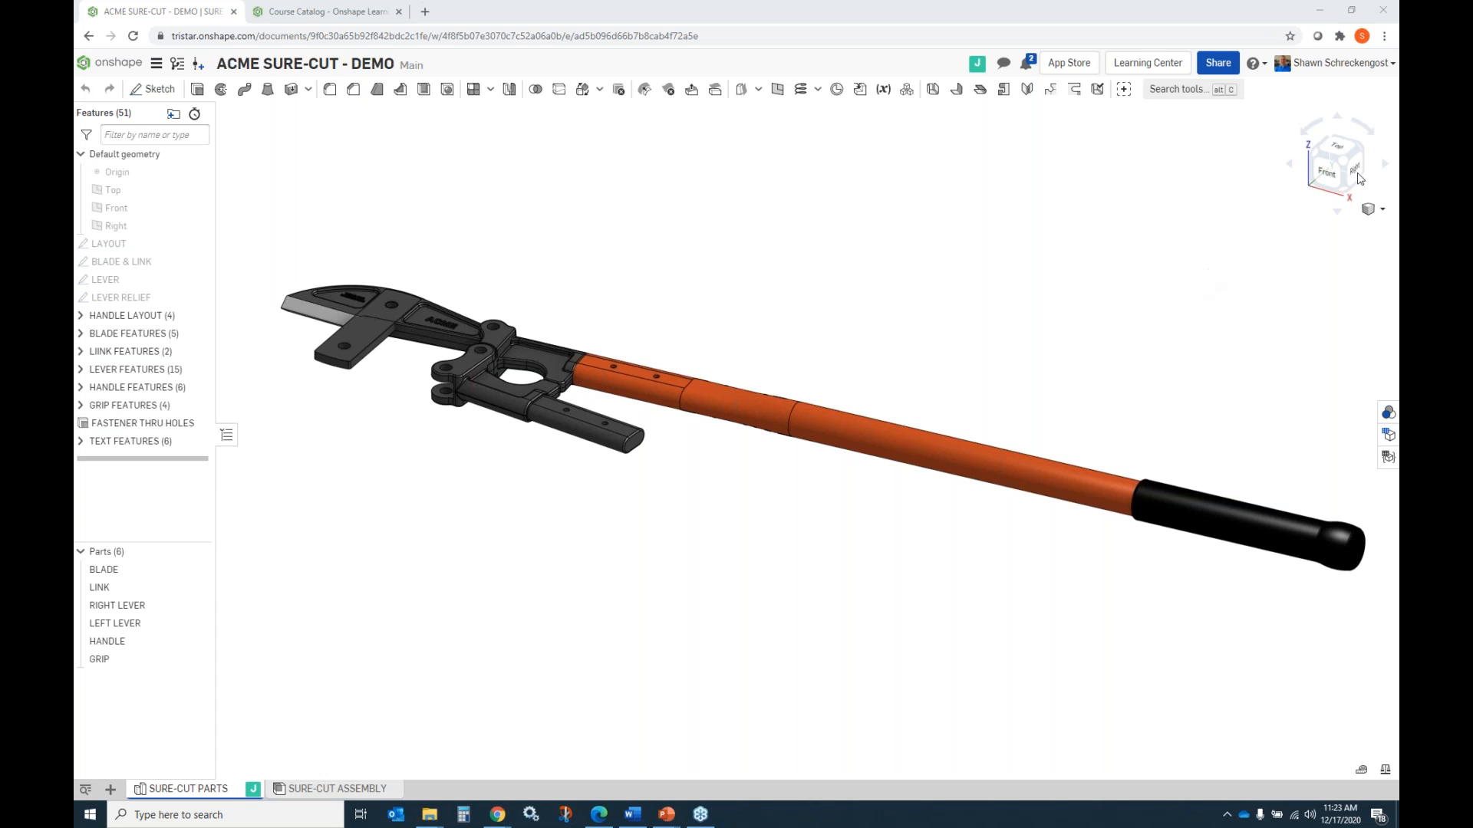
Follow the collaborator's view of the parts, stop following, and examine the link and cutter head from several angles.
{"action": "left_click", "coordinate": [977, 67]}
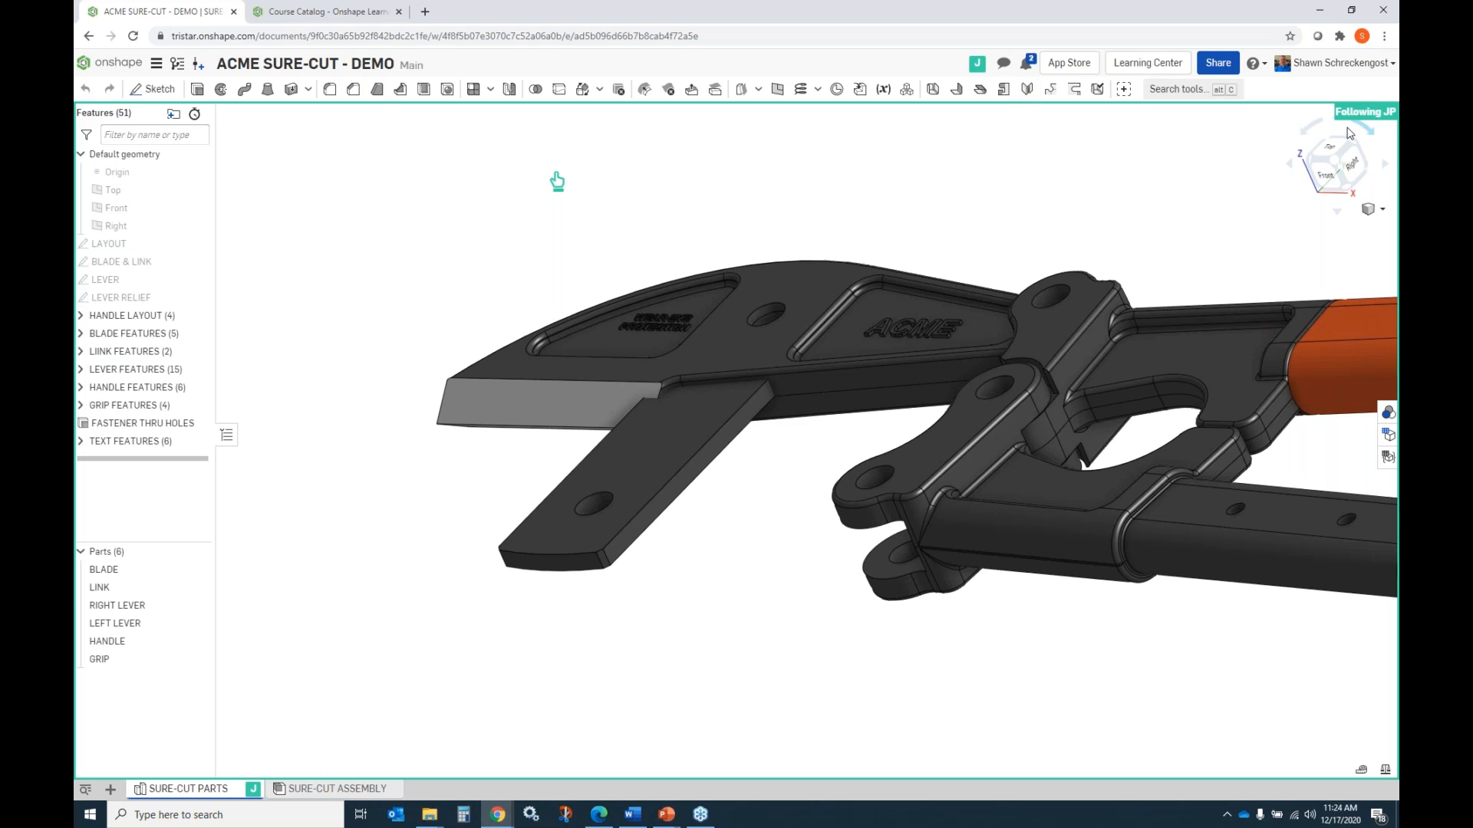
{"action": "left_click", "coordinate": [977, 64]}
{"action": "mouse_move", "coordinate": [830, 258]}
{"action": "right_mouse_down"}
{"action": "mouse_move", "coordinate": [821, 247]}
{"action": "mouse_move", "coordinate": [804, 268]}
{"action": "right_mouse_up"}
{"action": "scroll", "coordinate": [645, 339], "scroll_direction": "up", "scroll_amount": 2}
{"action": "scroll", "coordinate": [682, 351], "scroll_direction": "down", "scroll_amount": 5}
{"action": "right_click_drag", "start_coordinate": [680, 361], "coordinate": [614, 379]}
{"action": "mouse_move", "coordinate": [707, 323]}
{"action": "right_mouse_down"}
{"action": "mouse_move", "coordinate": [710, 361]}
{"action": "mouse_move", "coordinate": [713, 338]}
{"action": "right_mouse_up"}
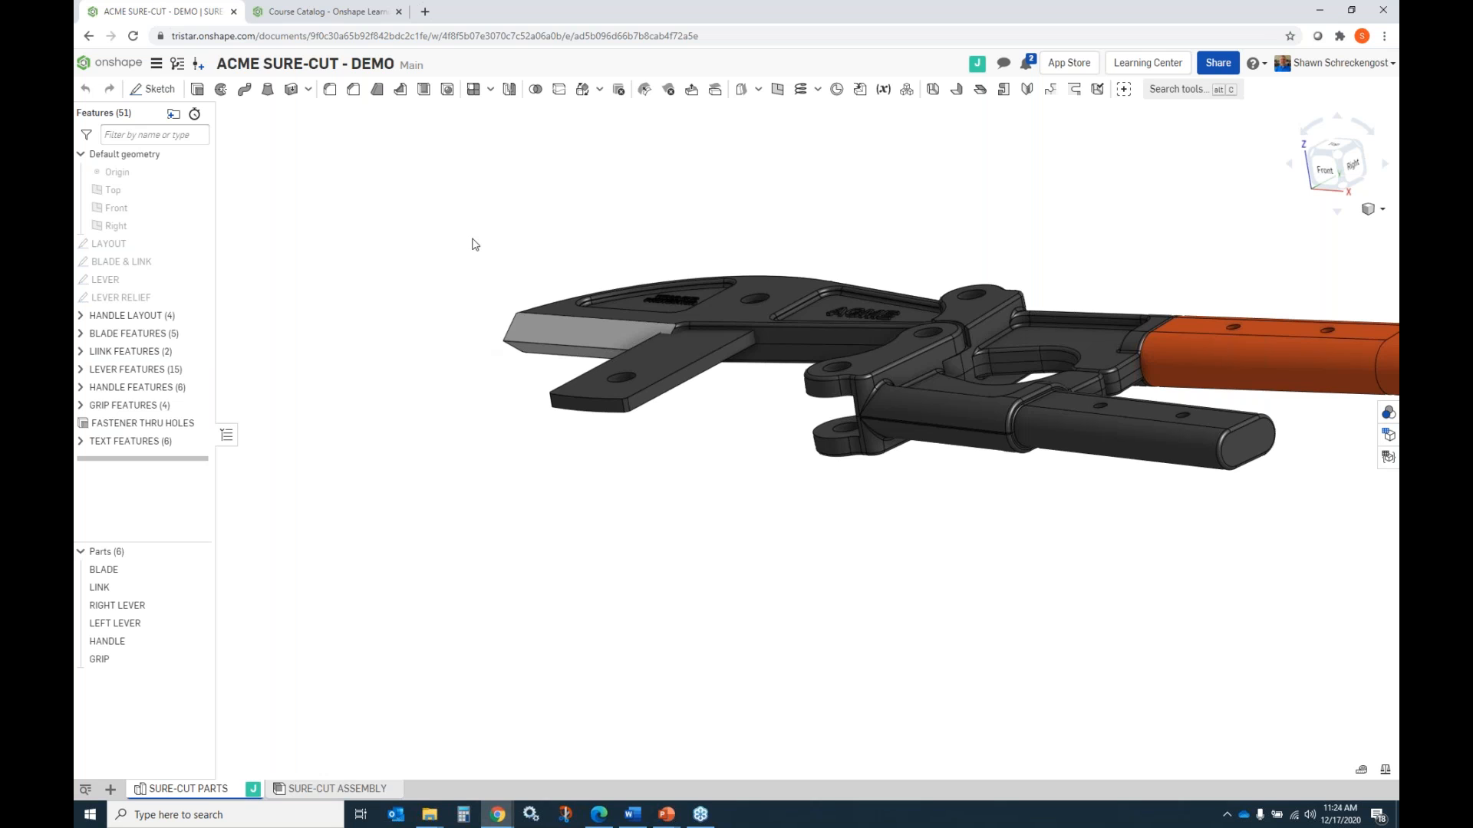
{"action": "mouse_move", "coordinate": [762, 409]}
{"action": "right_mouse_down"}
{"action": "mouse_move", "coordinate": [752, 418]}
{"action": "mouse_move", "coordinate": [756, 401]}
{"action": "right_mouse_up"}
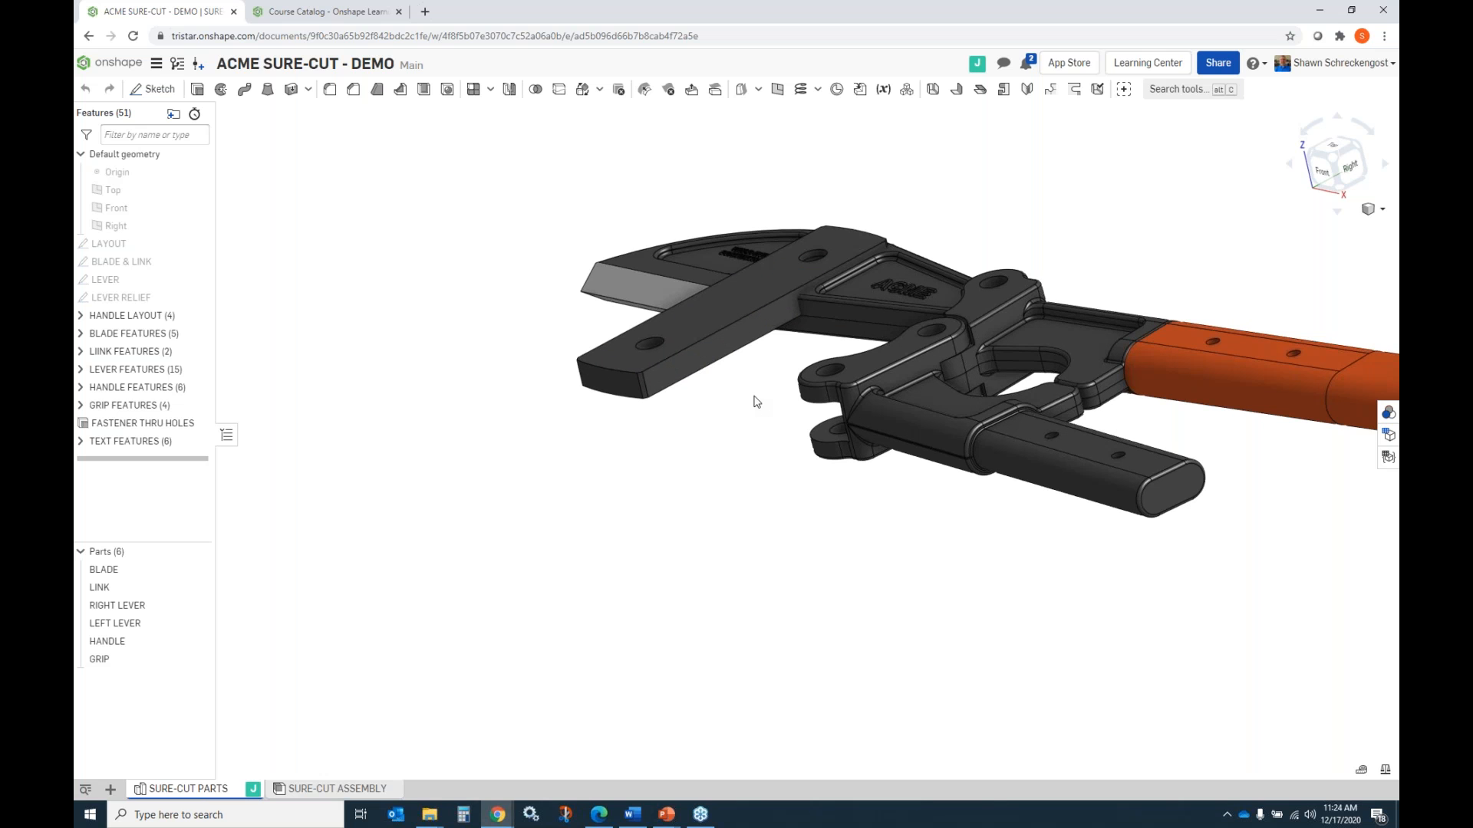
{"action": "scroll", "coordinate": [767, 281], "scroll_direction": "down", "scroll_amount": 2}
{"action": "scroll", "coordinate": [747, 310], "scroll_direction": "up", "scroll_amount": 5}
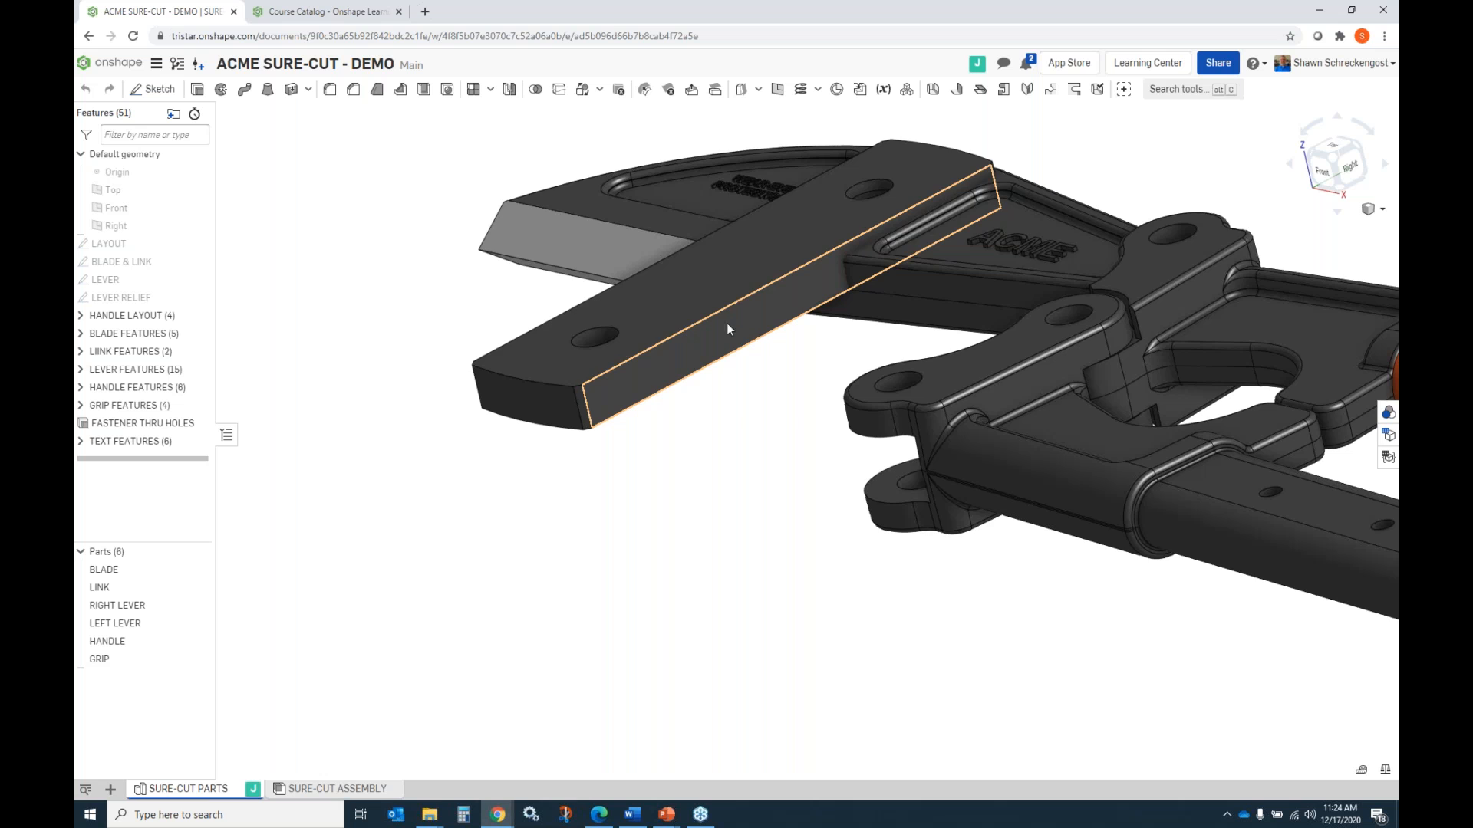
{"action": "scroll", "coordinate": [634, 471], "scroll_direction": "down", "scroll_amount": 5}
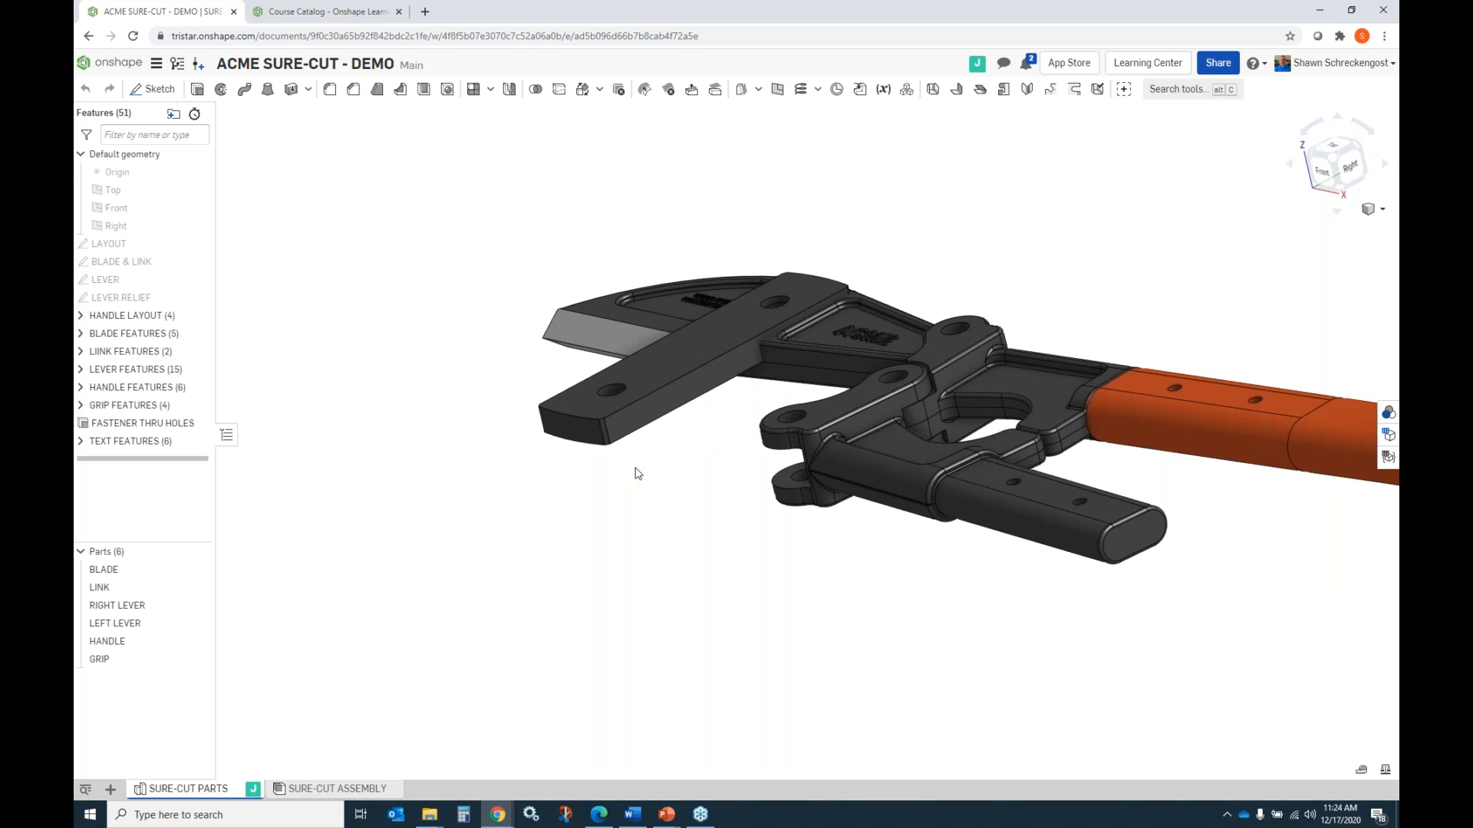
Review the individual changes recorded in the Main workspace history, close the history, and inspect the link on the model.
{"action": "left_click", "coordinate": [178, 65]}
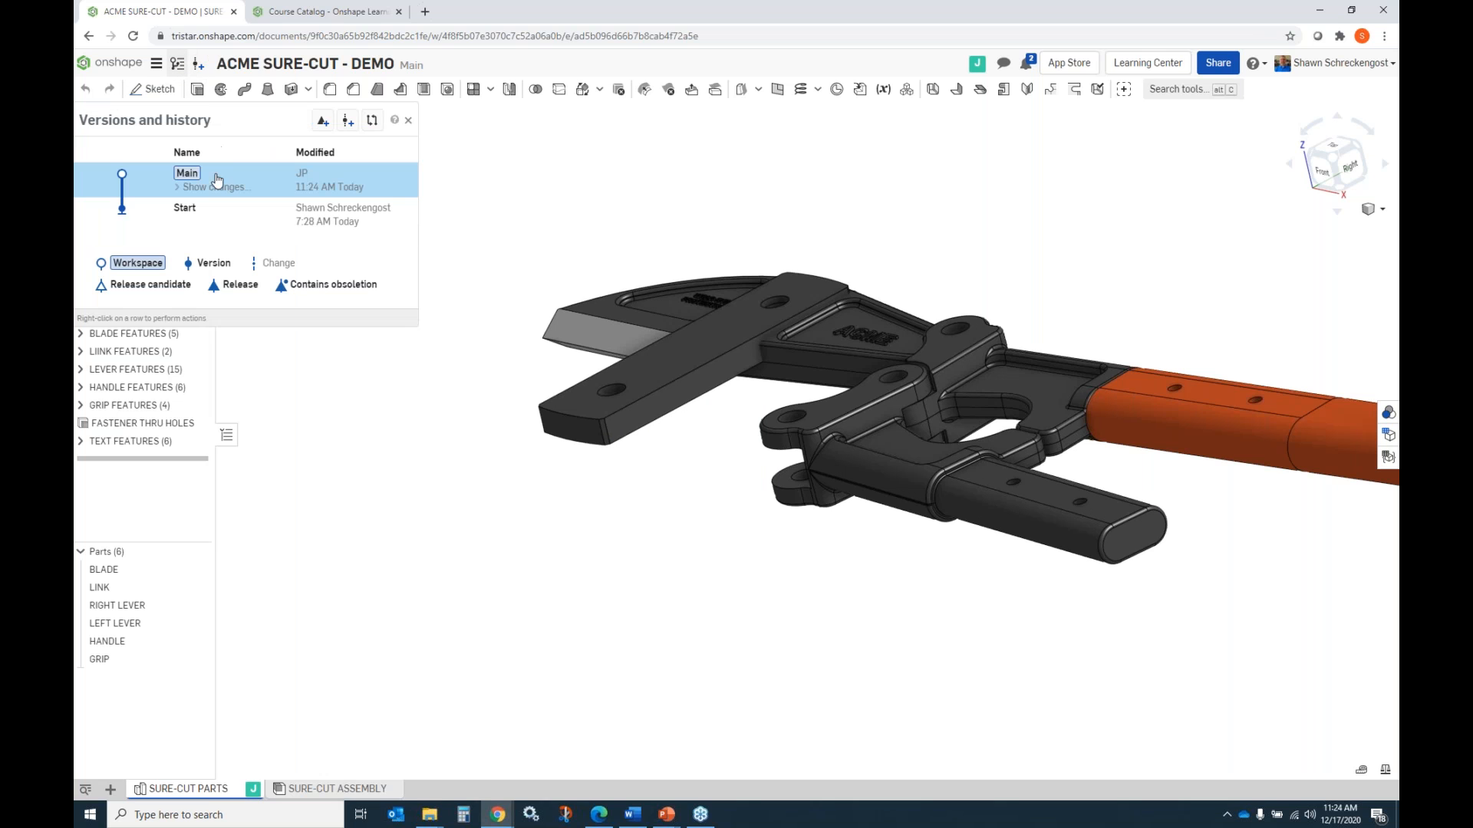
{"action": "left_click", "coordinate": [214, 190]}
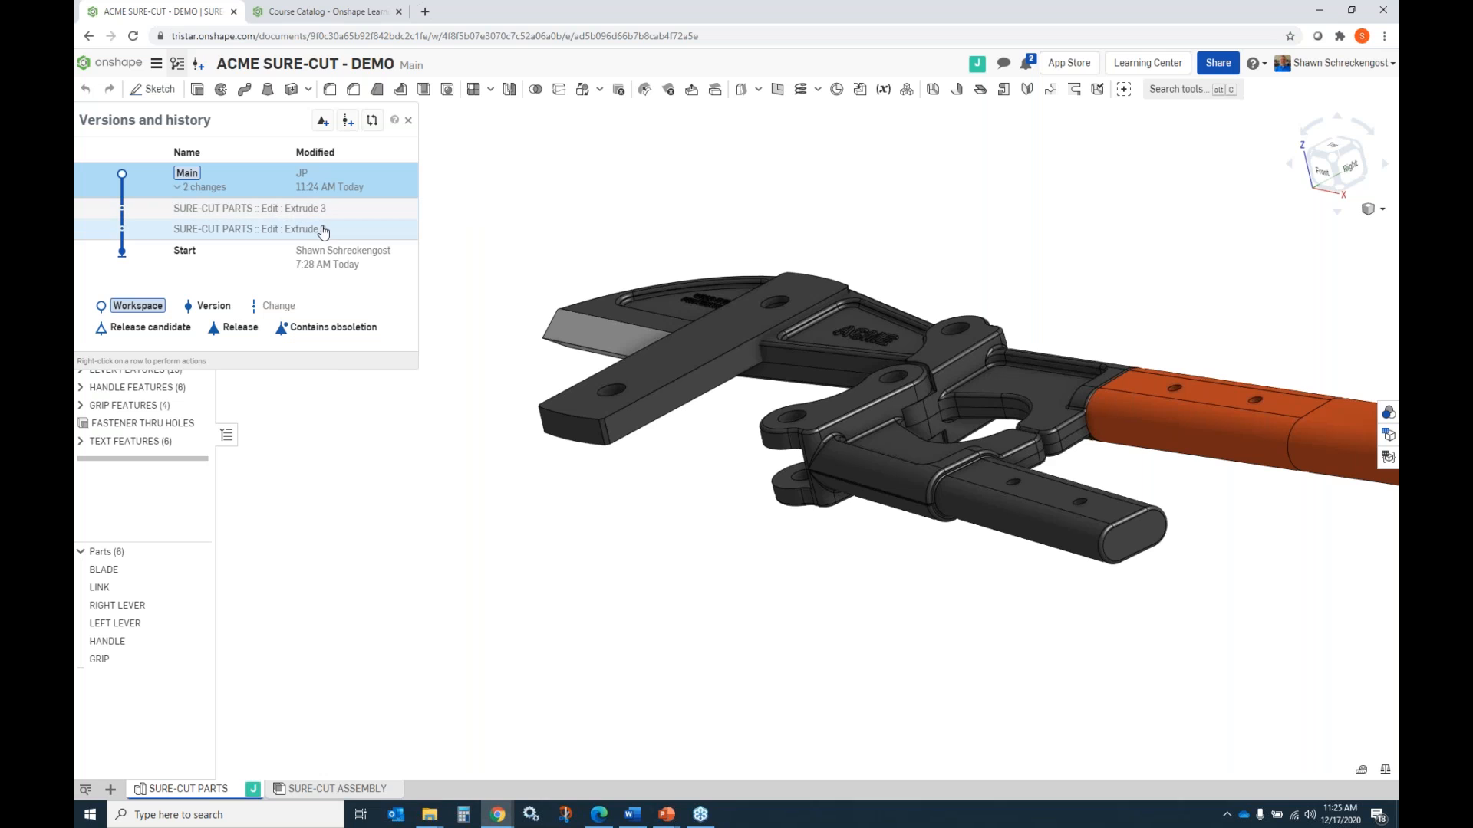
{"action": "left_click", "coordinate": [189, 189]}
{"action": "left_click", "coordinate": [409, 122]}
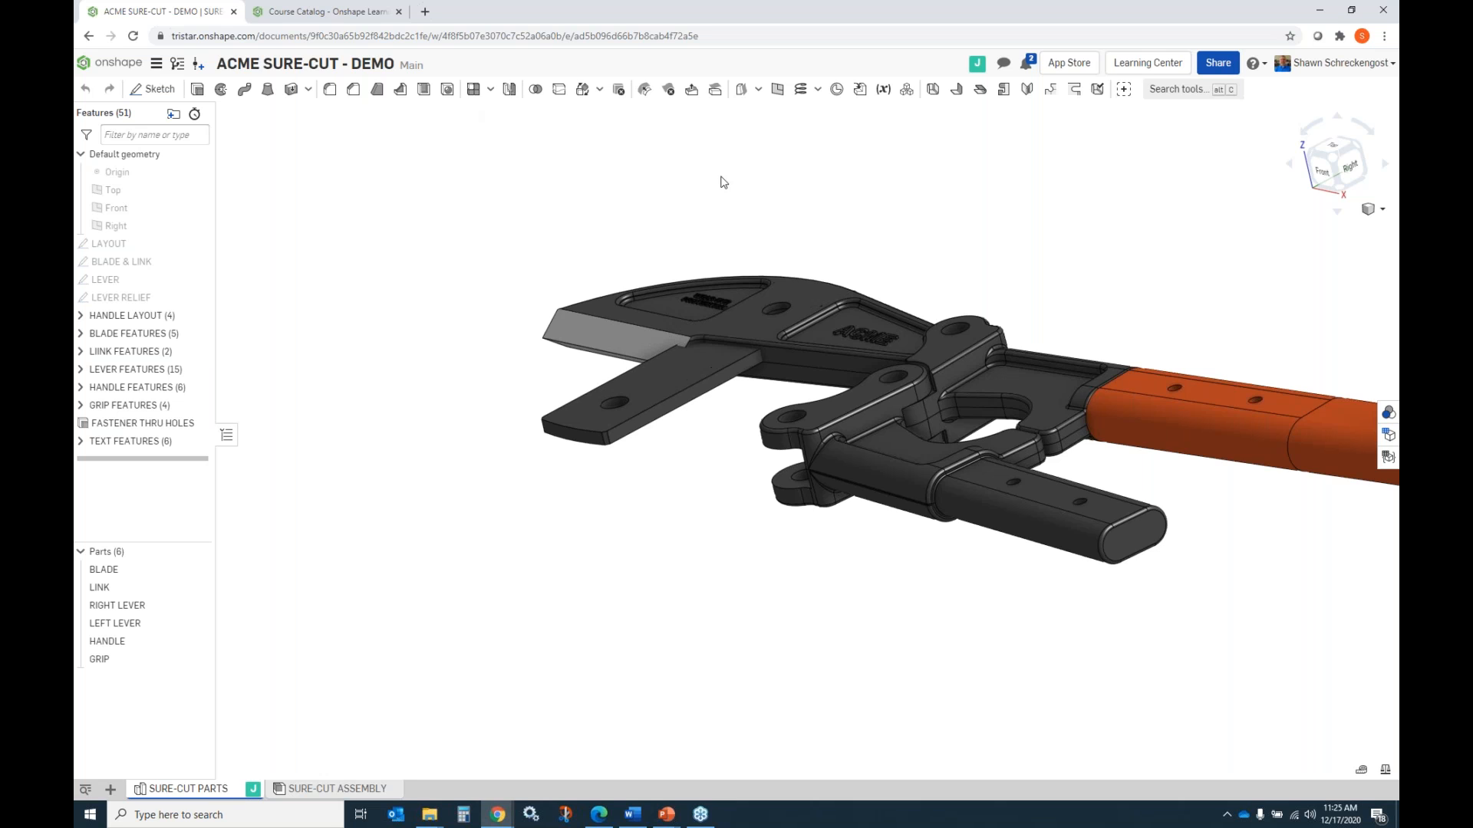
{"action": "right_click_drag", "start_coordinate": [687, 374], "coordinate": [558, 441]}
{"action": "scroll", "coordinate": [558, 441], "scroll_direction": "up", "scroll_amount": 3}
{"action": "scroll", "coordinate": [555, 440], "scroll_direction": "down", "scroll_amount": 3}
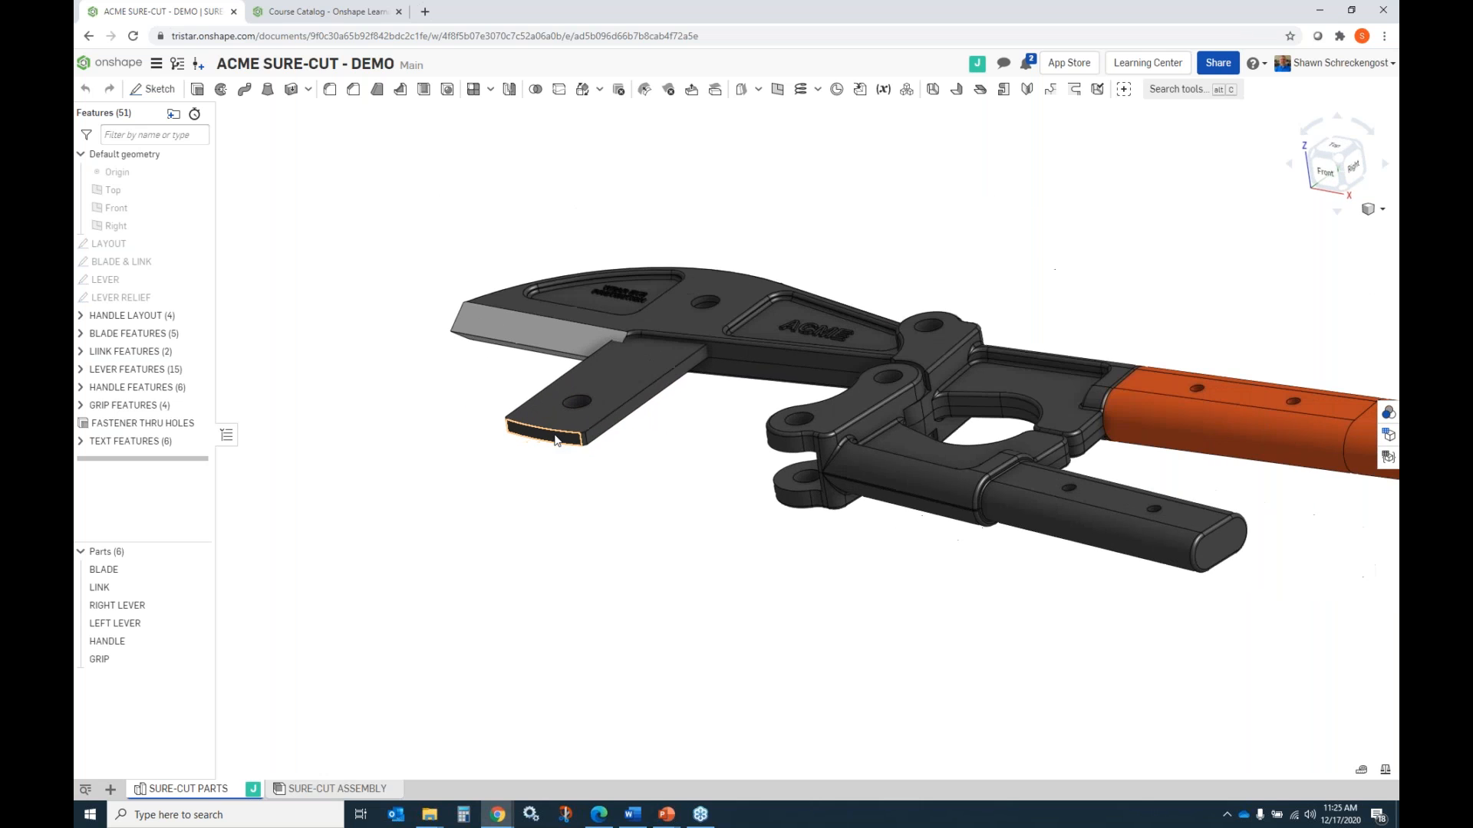
{"action": "scroll", "coordinate": [557, 441], "scroll_direction": "down", "scroll_amount": 2}
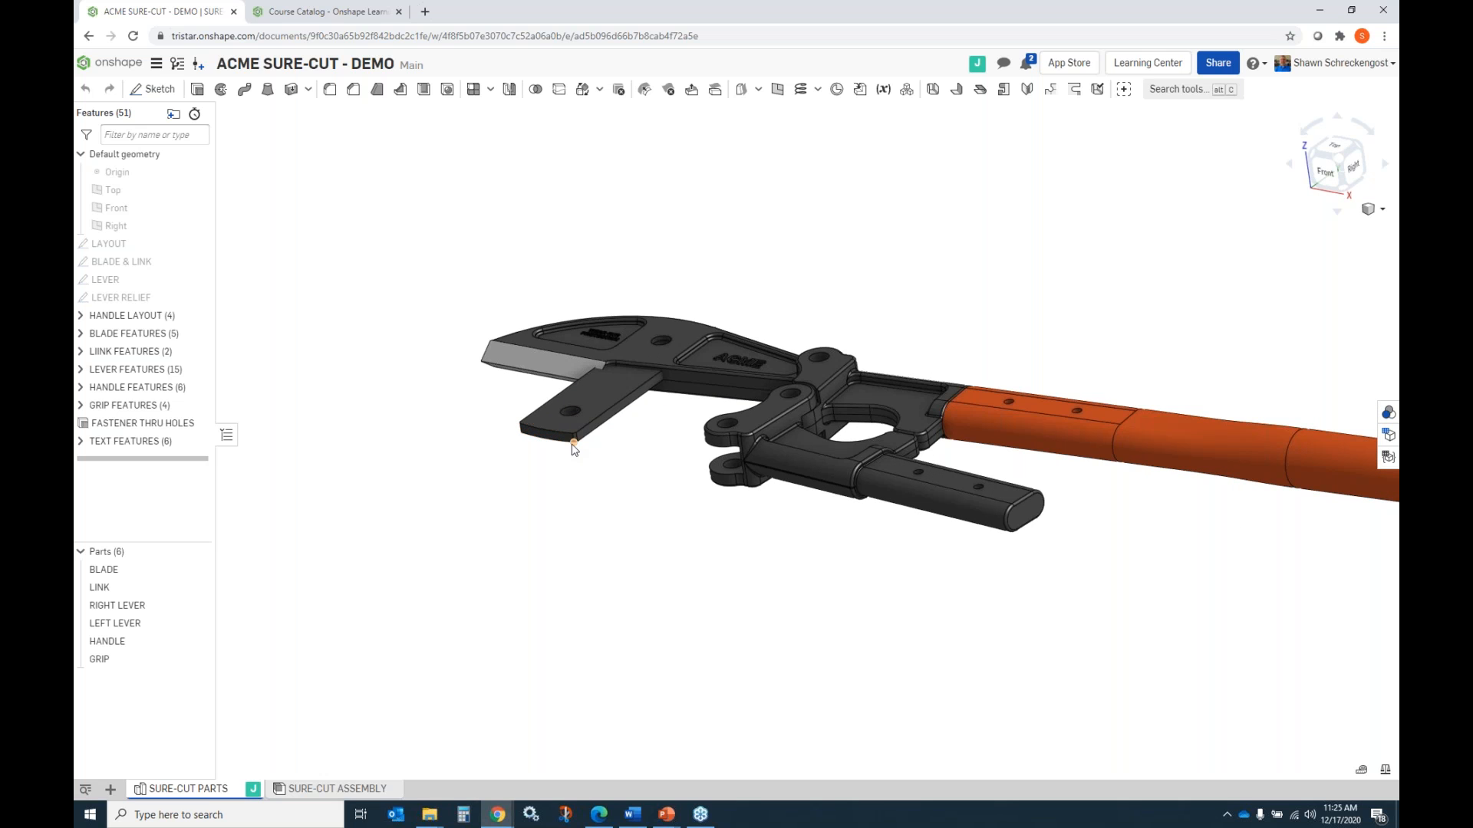
Open SURE-CUT ASSEMBLY, view which parts can be inserted, and compare it with the SURE-CUT PARTS studio before returning.
{"action": "left_click", "coordinate": [359, 790]}
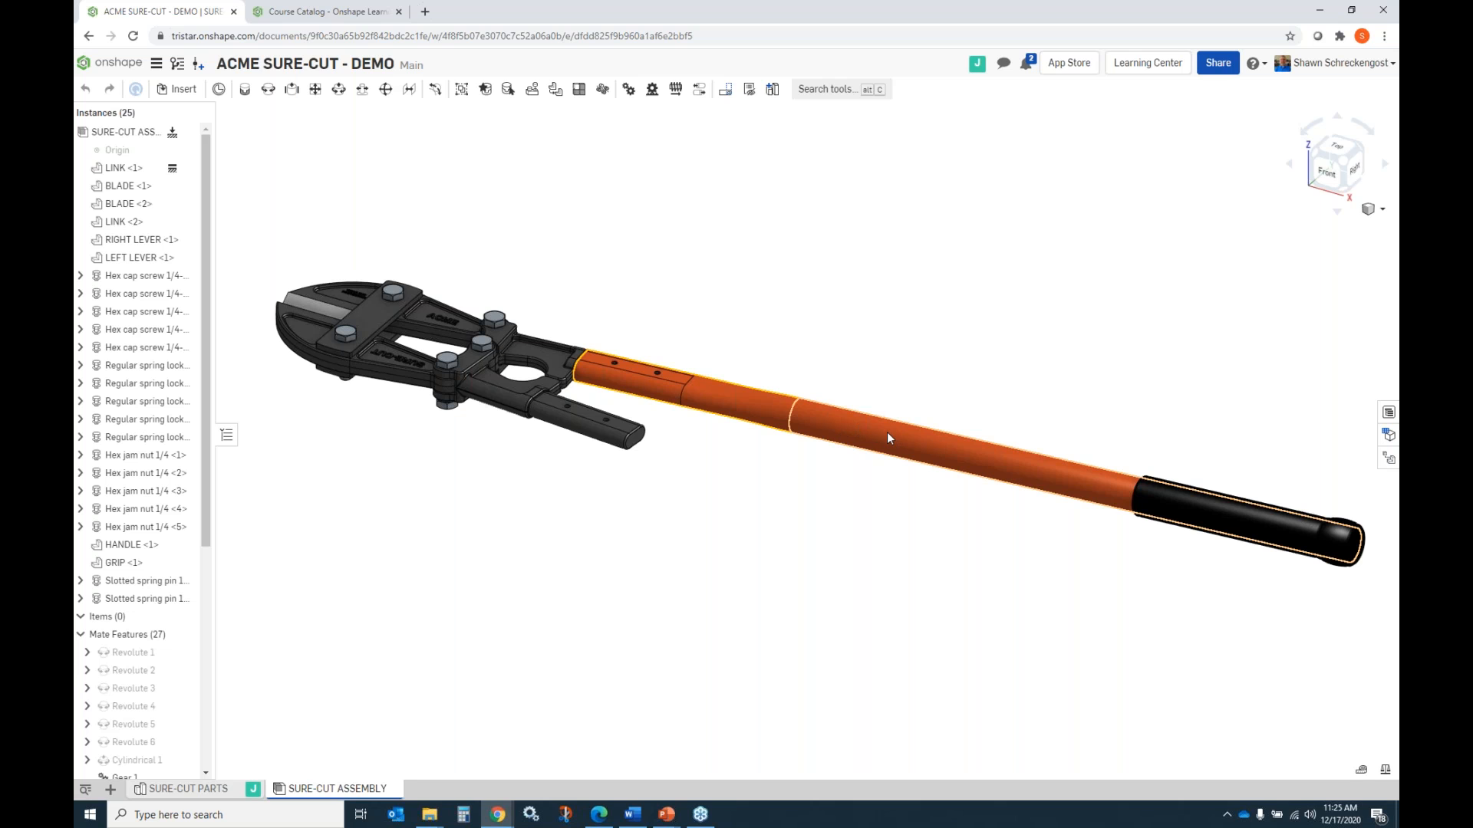
{"action": "left_click", "coordinate": [184, 90]}
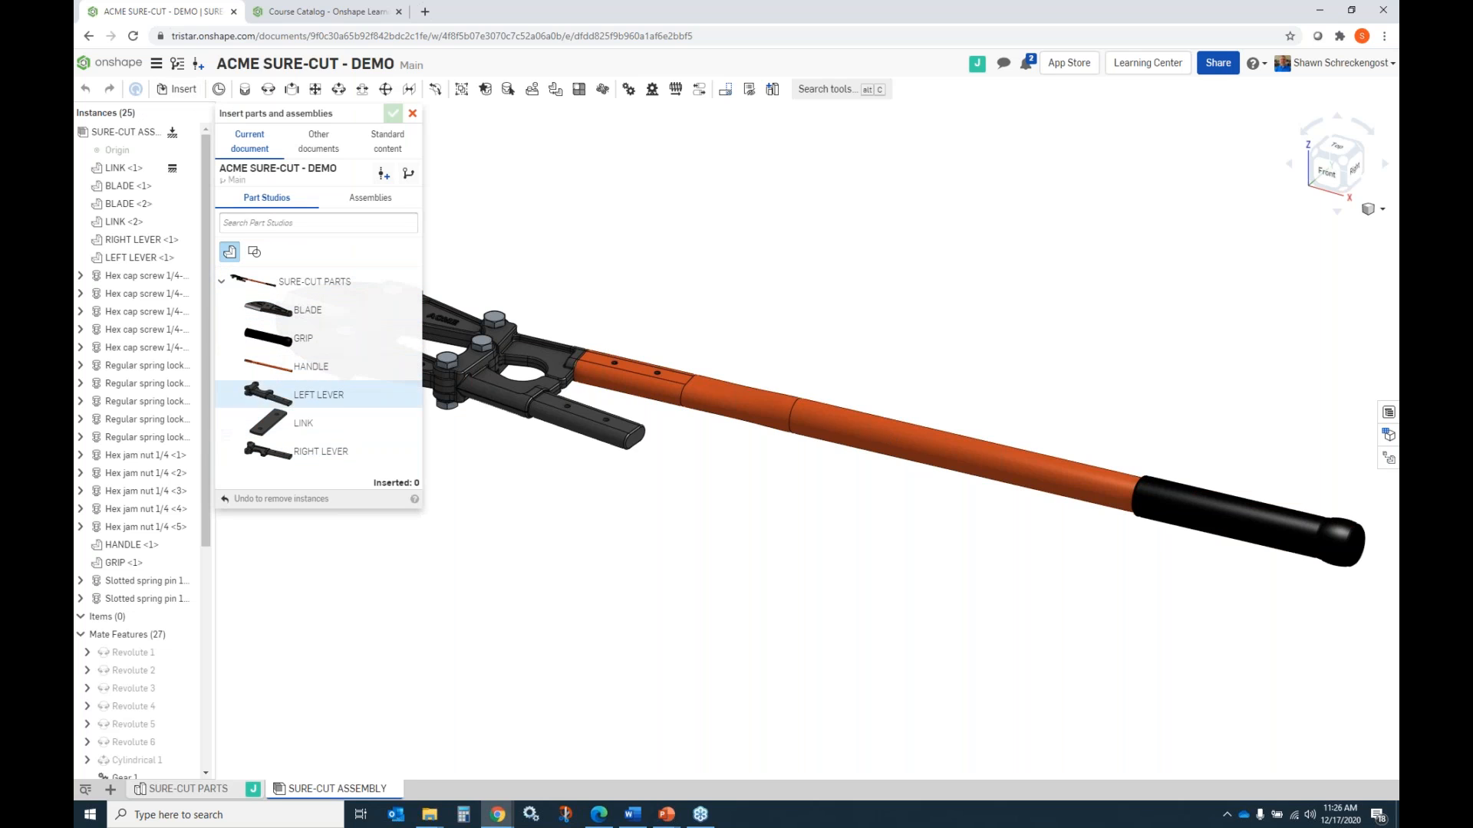
{"action": "left_click", "coordinate": [411, 113]}
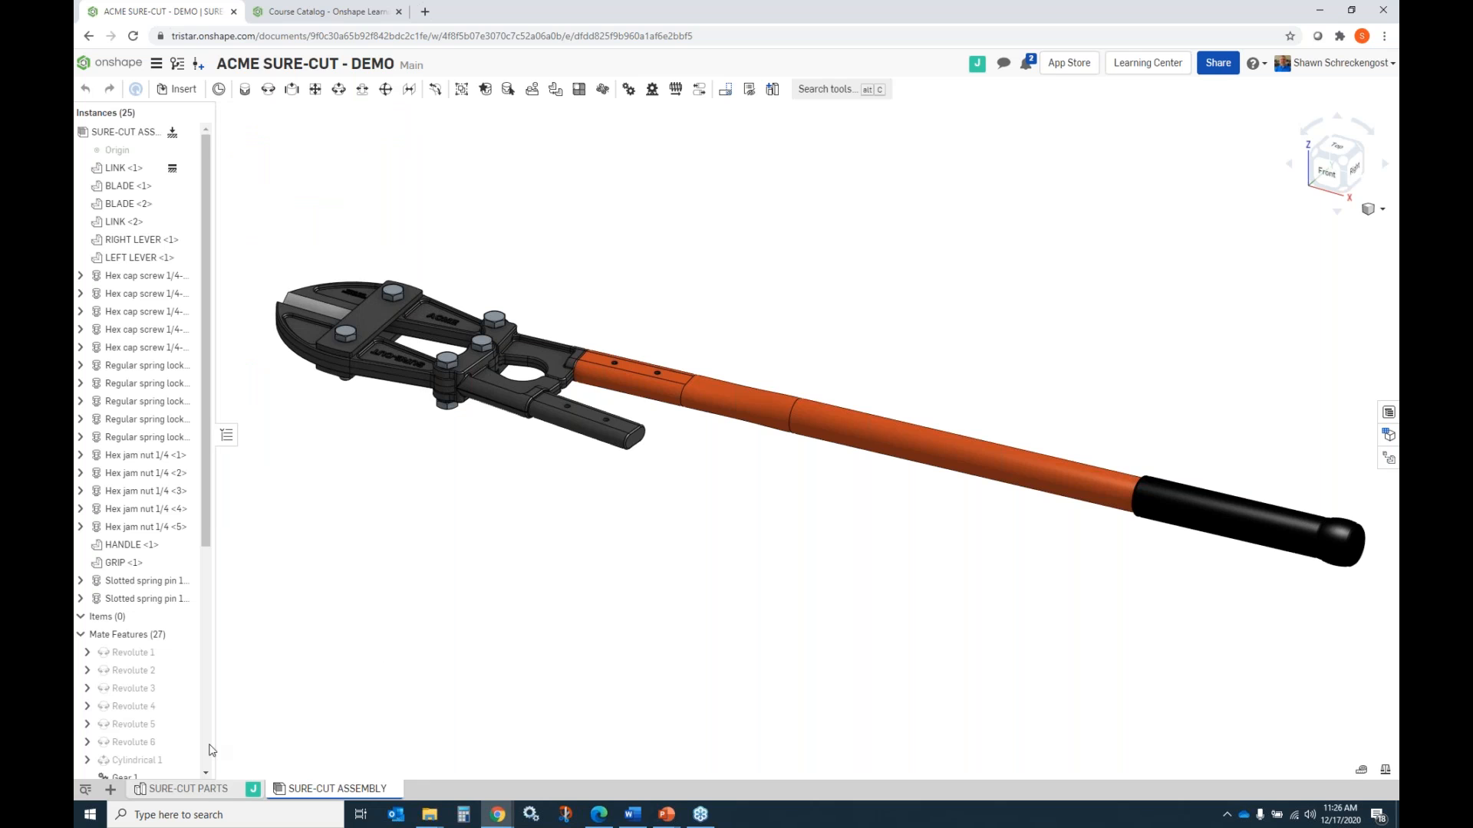
{"action": "left_click", "coordinate": [195, 789]}
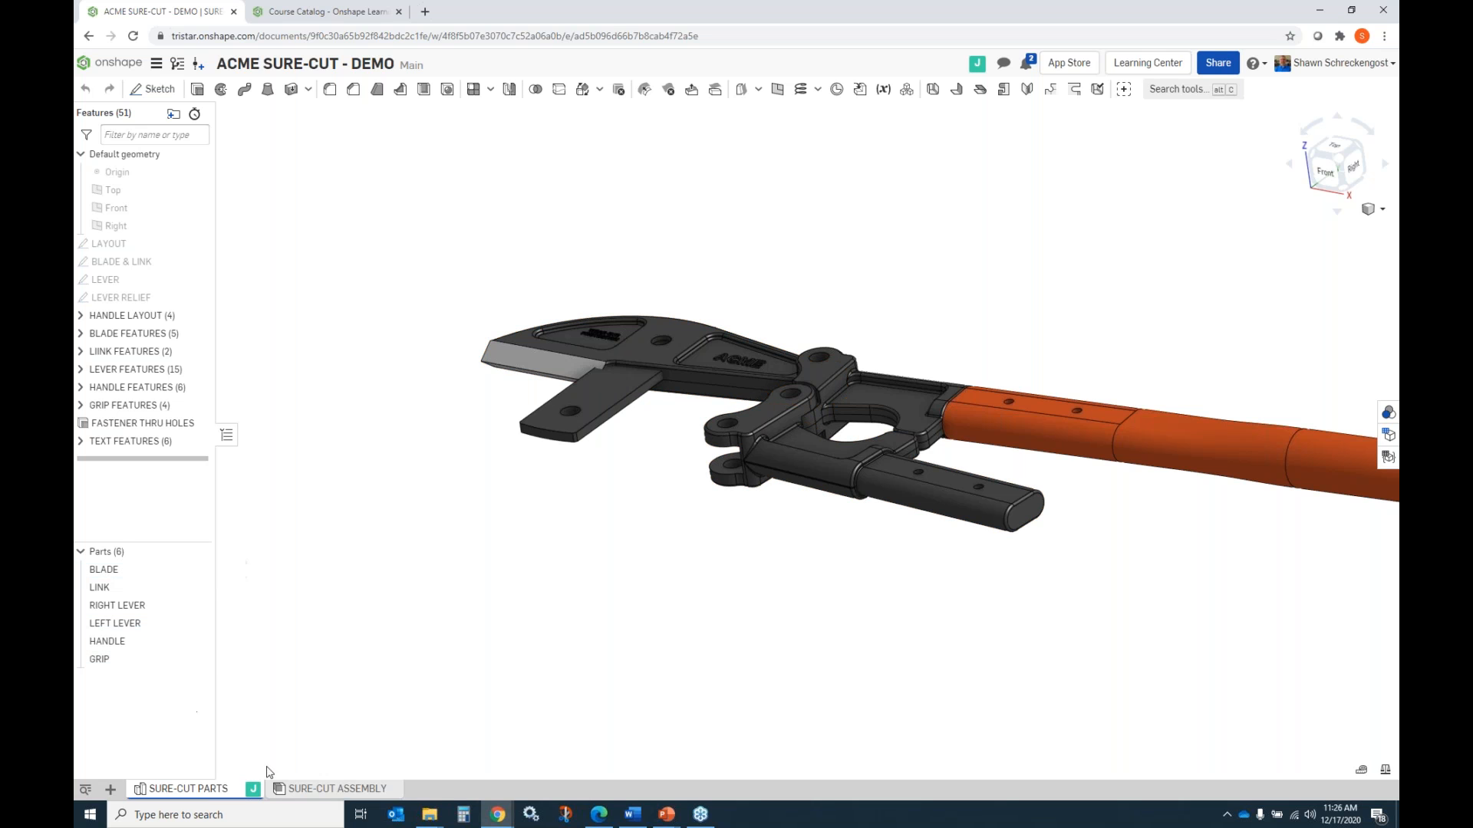
{"action": "left_click", "coordinate": [330, 790]}
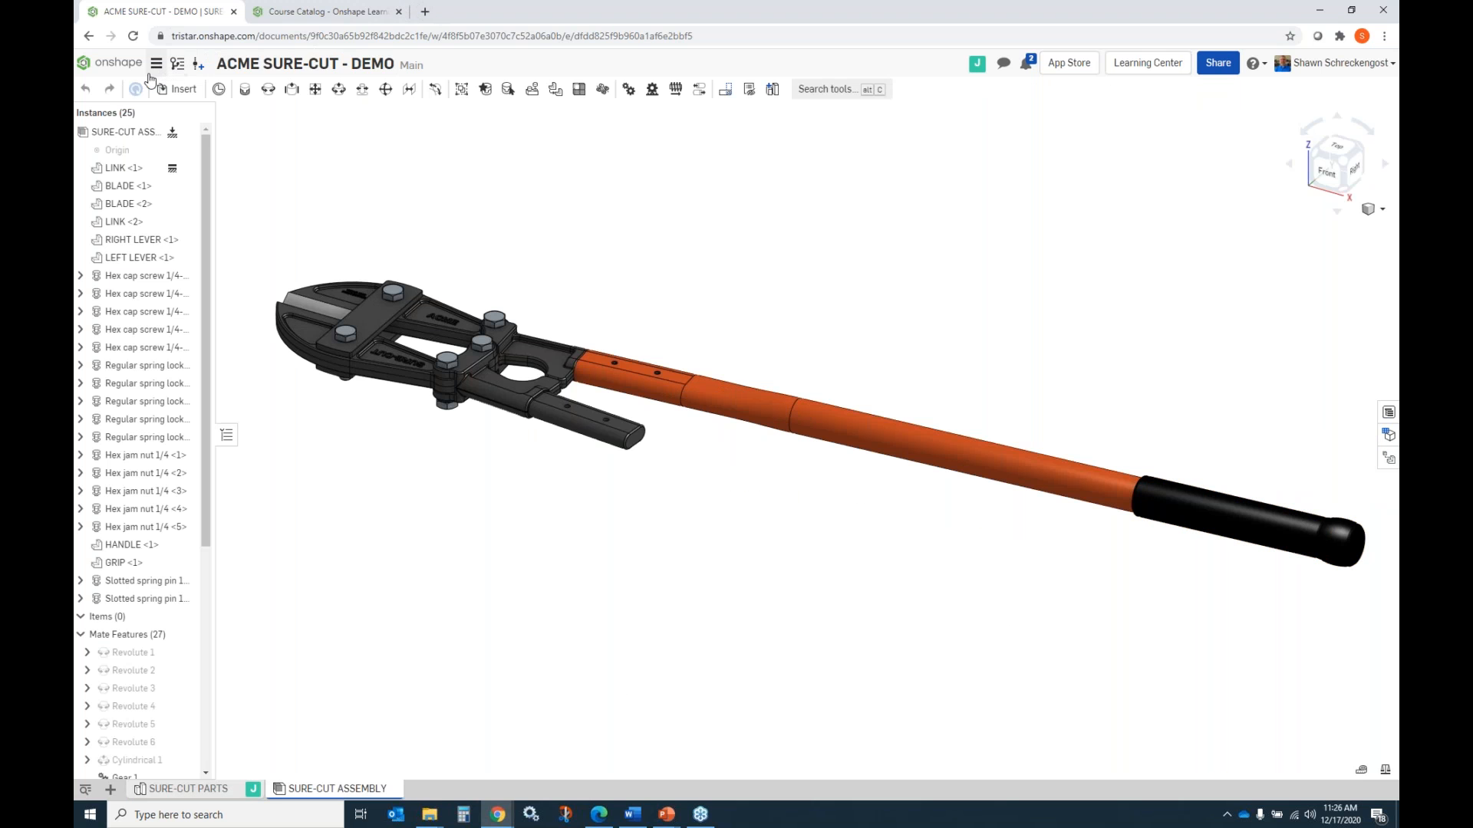
Insert one more HANDLE and one more GRIP from SURE-CUT PARTS into free space beside the bolt cutter assembly.
{"action": "left_click", "coordinate": [181, 90]}
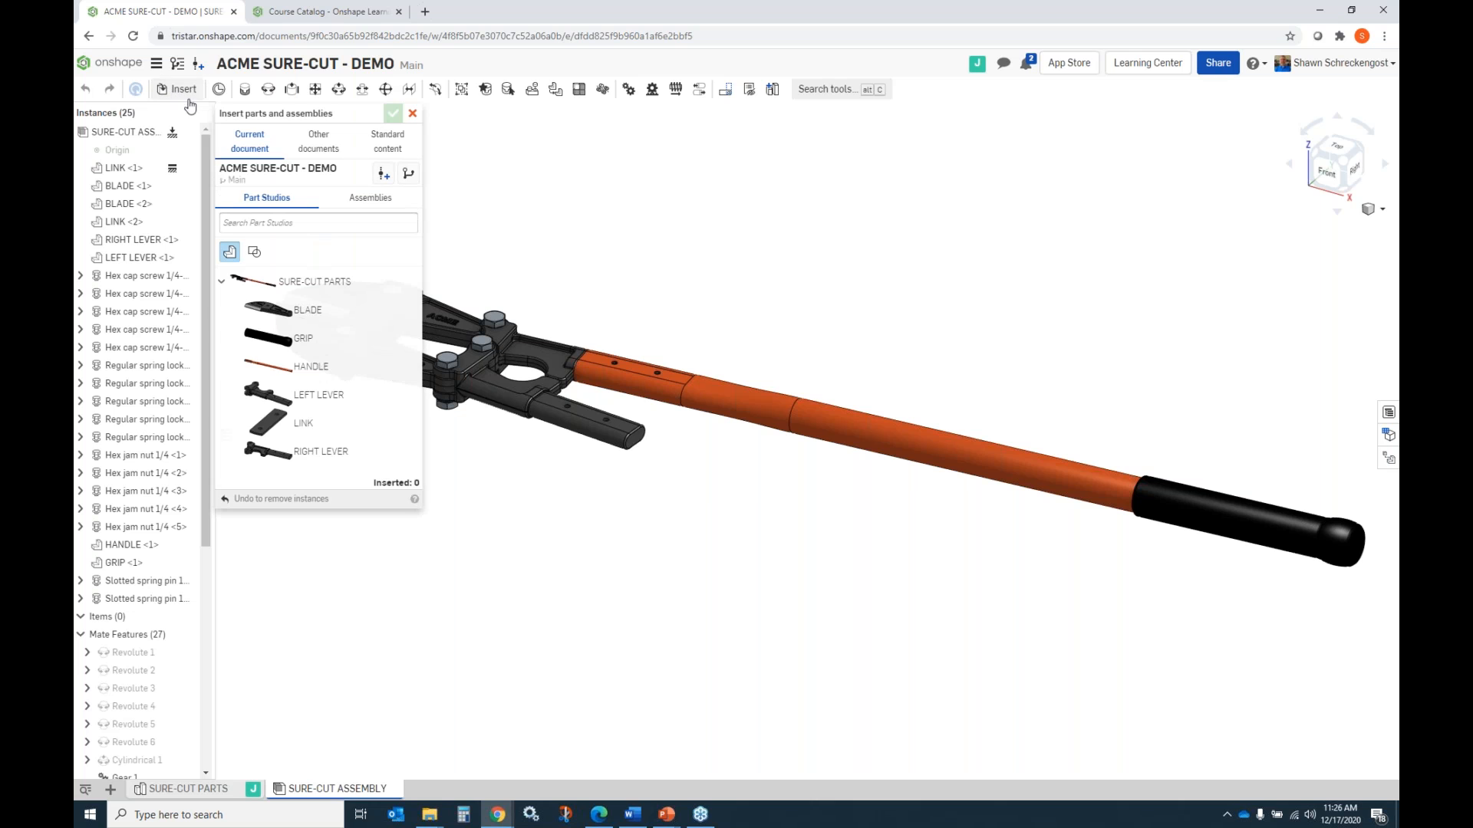
{"action": "left_click", "coordinate": [310, 367]}
{"action": "left_click", "coordinate": [685, 587]}
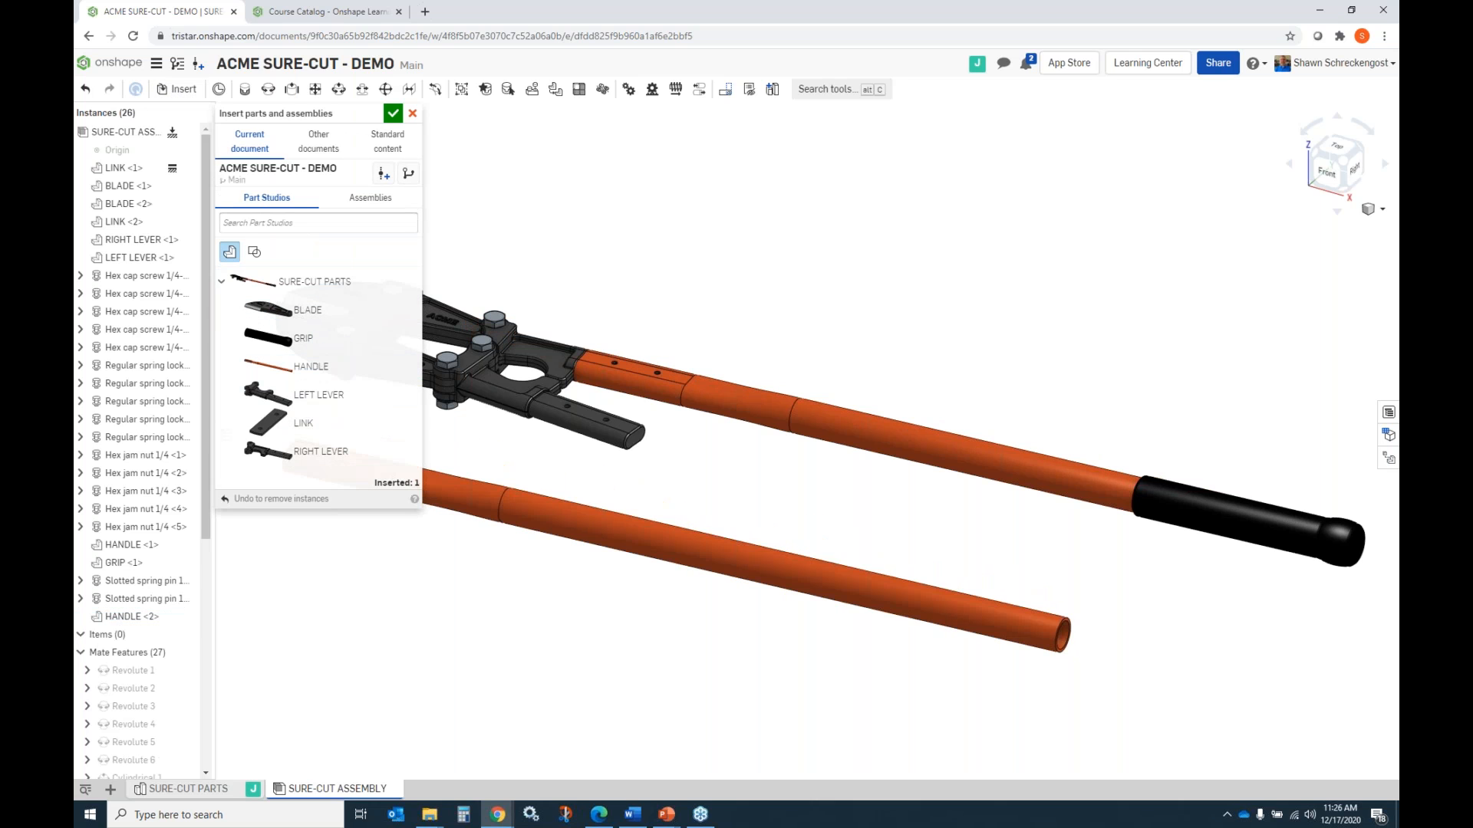
{"action": "left_click", "coordinate": [305, 339]}
{"action": "left_click", "coordinate": [862, 323]}
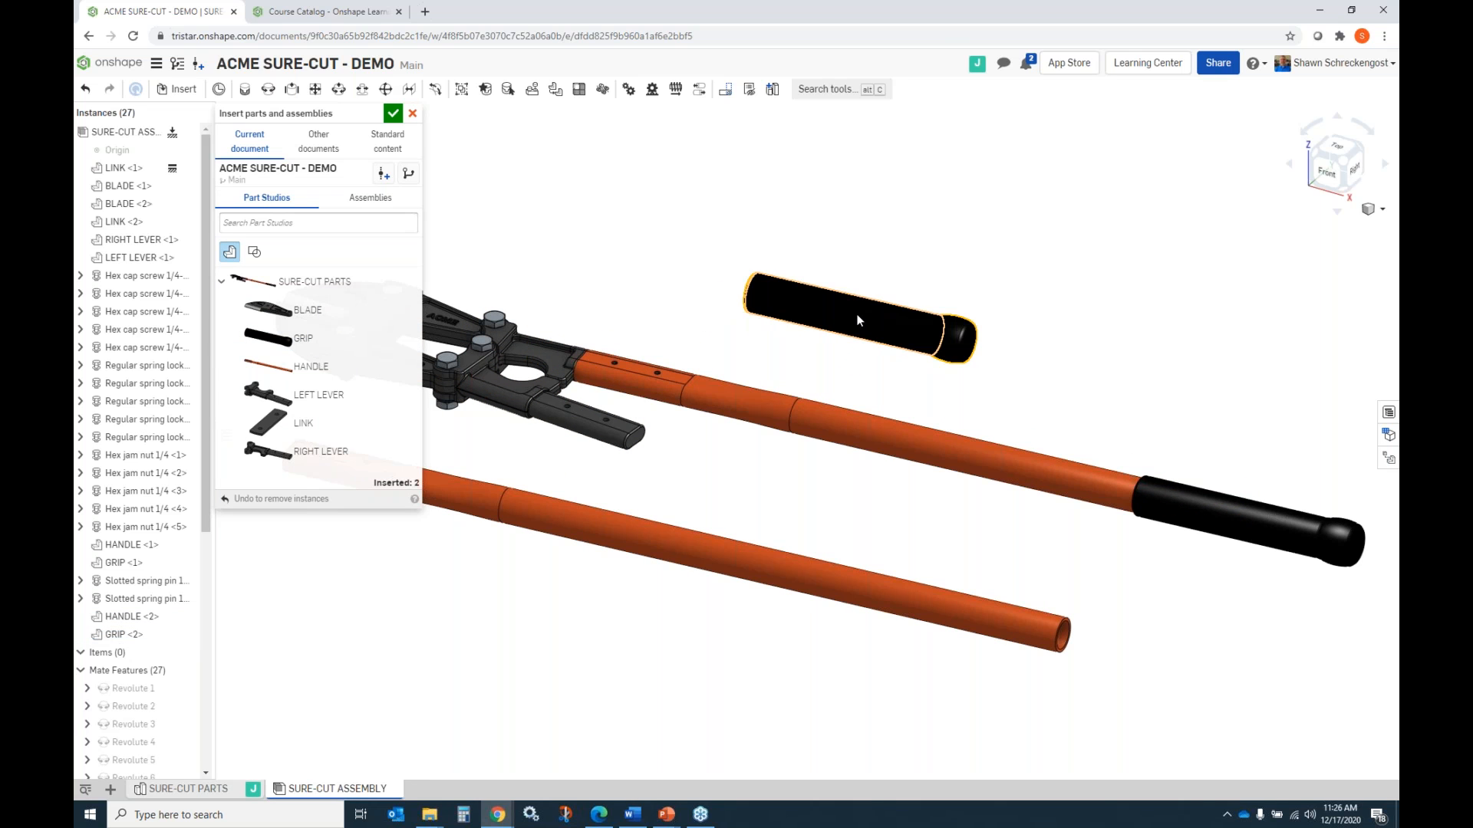
{"action": "left_click", "coordinate": [393, 115]}
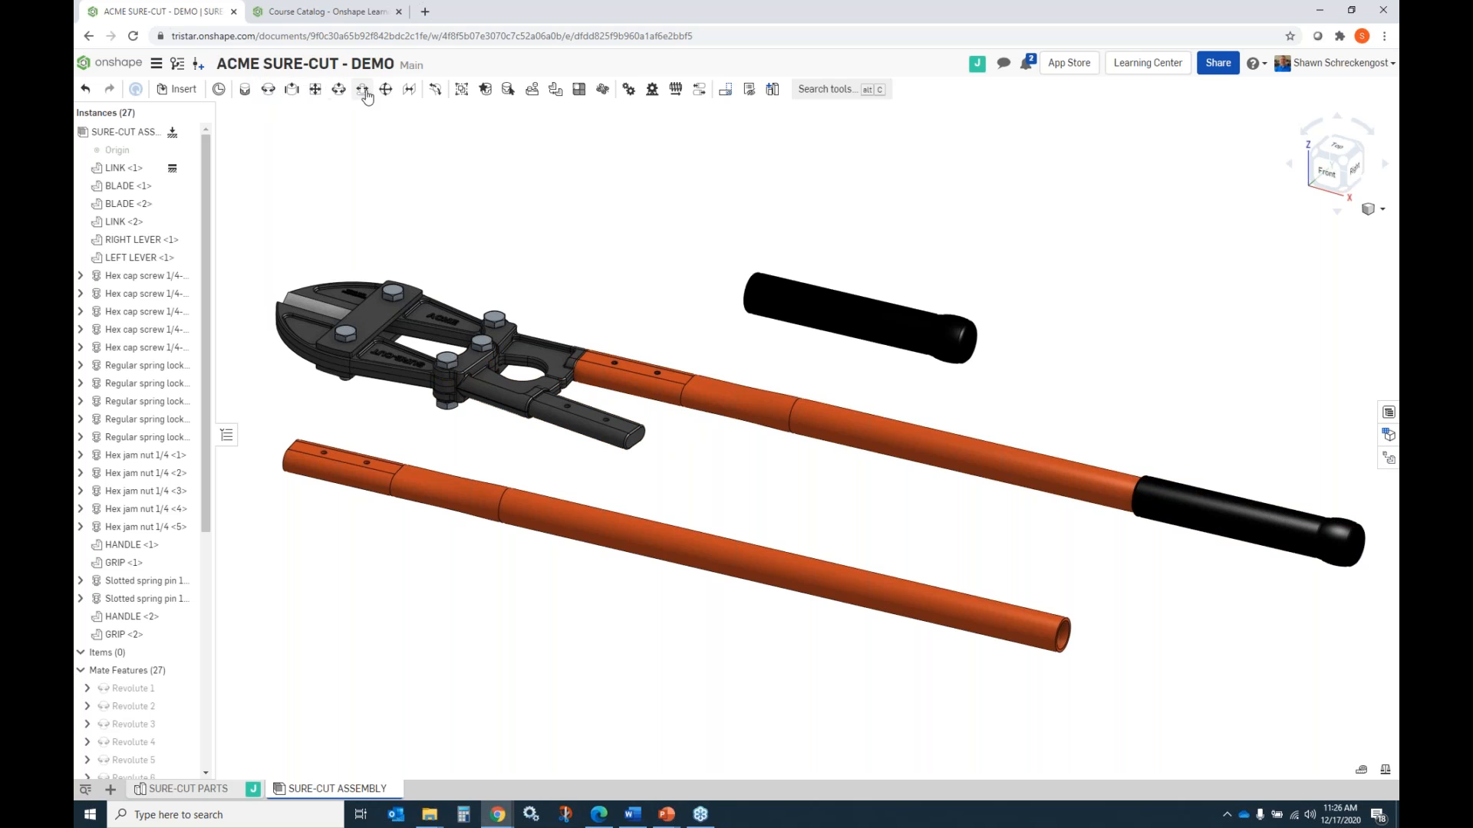
Try to fasten the loose handle with a Fastened mate, picking only a mate connector on the LEFT LEVER's end face.
{"action": "left_click", "coordinate": [244, 89]}
{"action": "right_click_drag", "start_coordinate": [437, 475], "coordinate": [634, 473]}
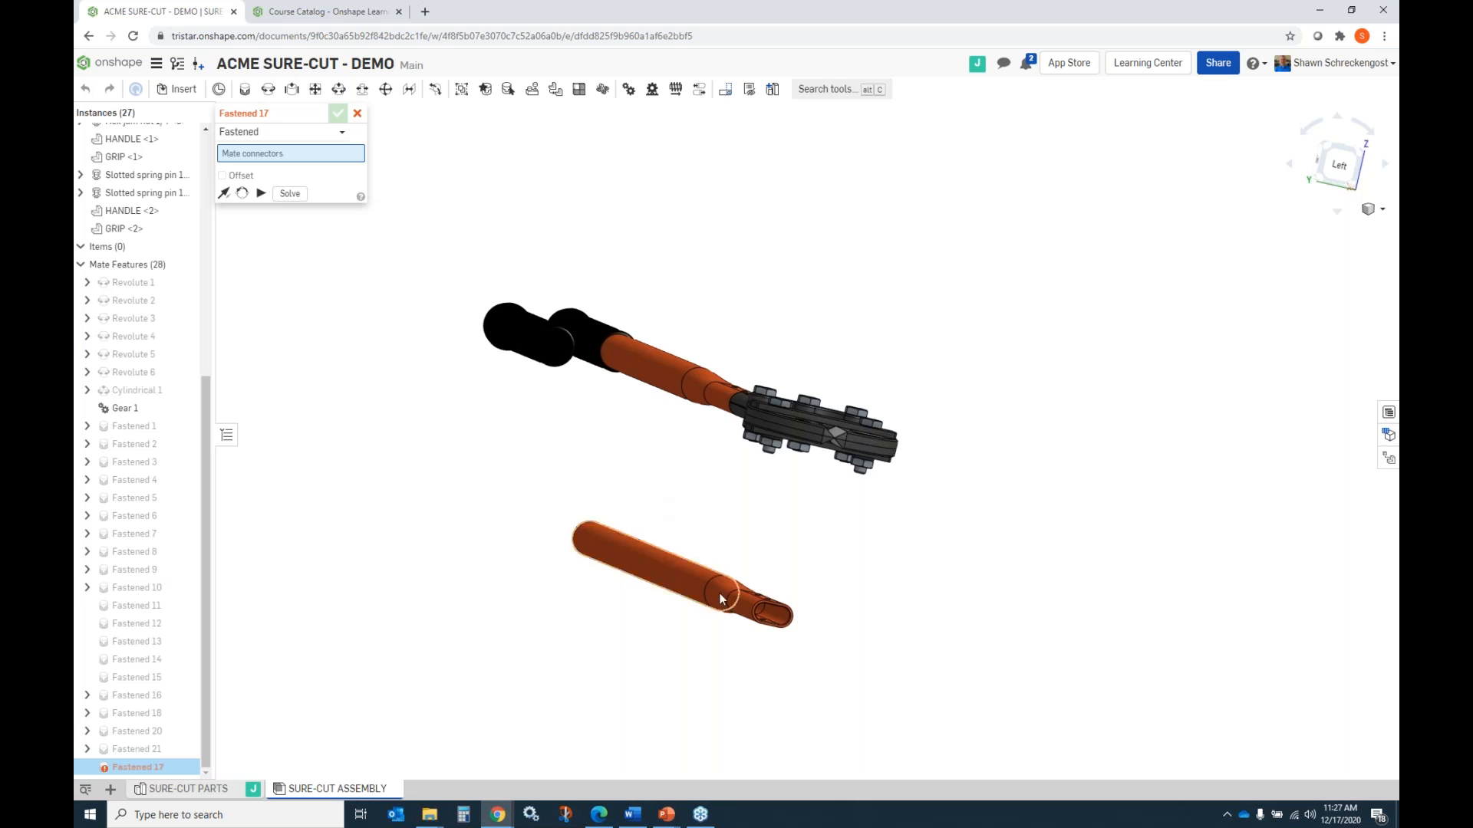
{"action": "scroll", "coordinate": [798, 634], "scroll_direction": "down", "scroll_amount": 3}
{"action": "scroll", "coordinate": [789, 645], "scroll_direction": "up", "scroll_amount": 6}
{"action": "scroll", "coordinate": [797, 631], "scroll_direction": "up", "scroll_amount": 3}
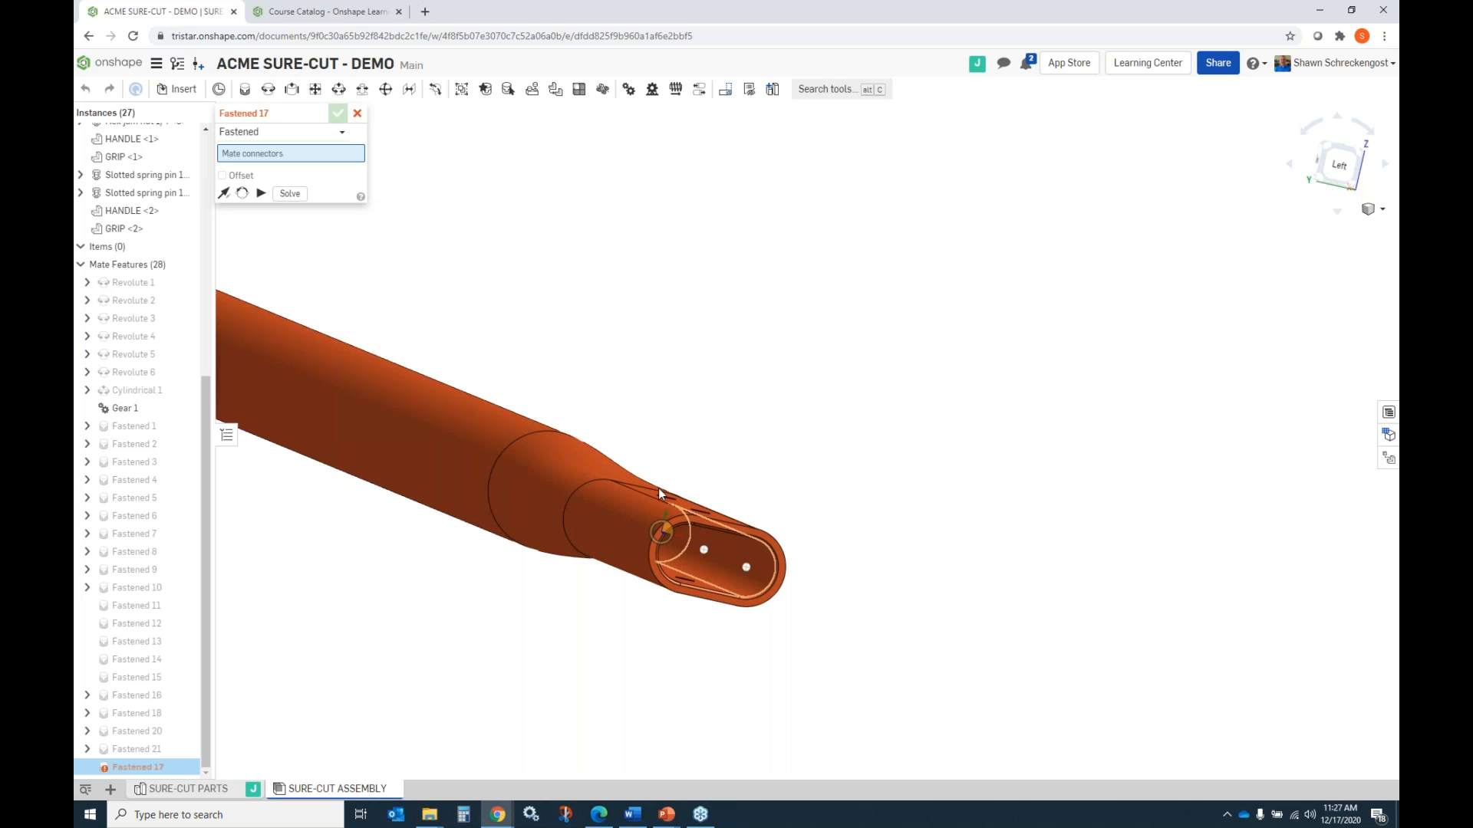
{"action": "scroll", "coordinate": [723, 476], "scroll_direction": "down", "scroll_amount": 5}
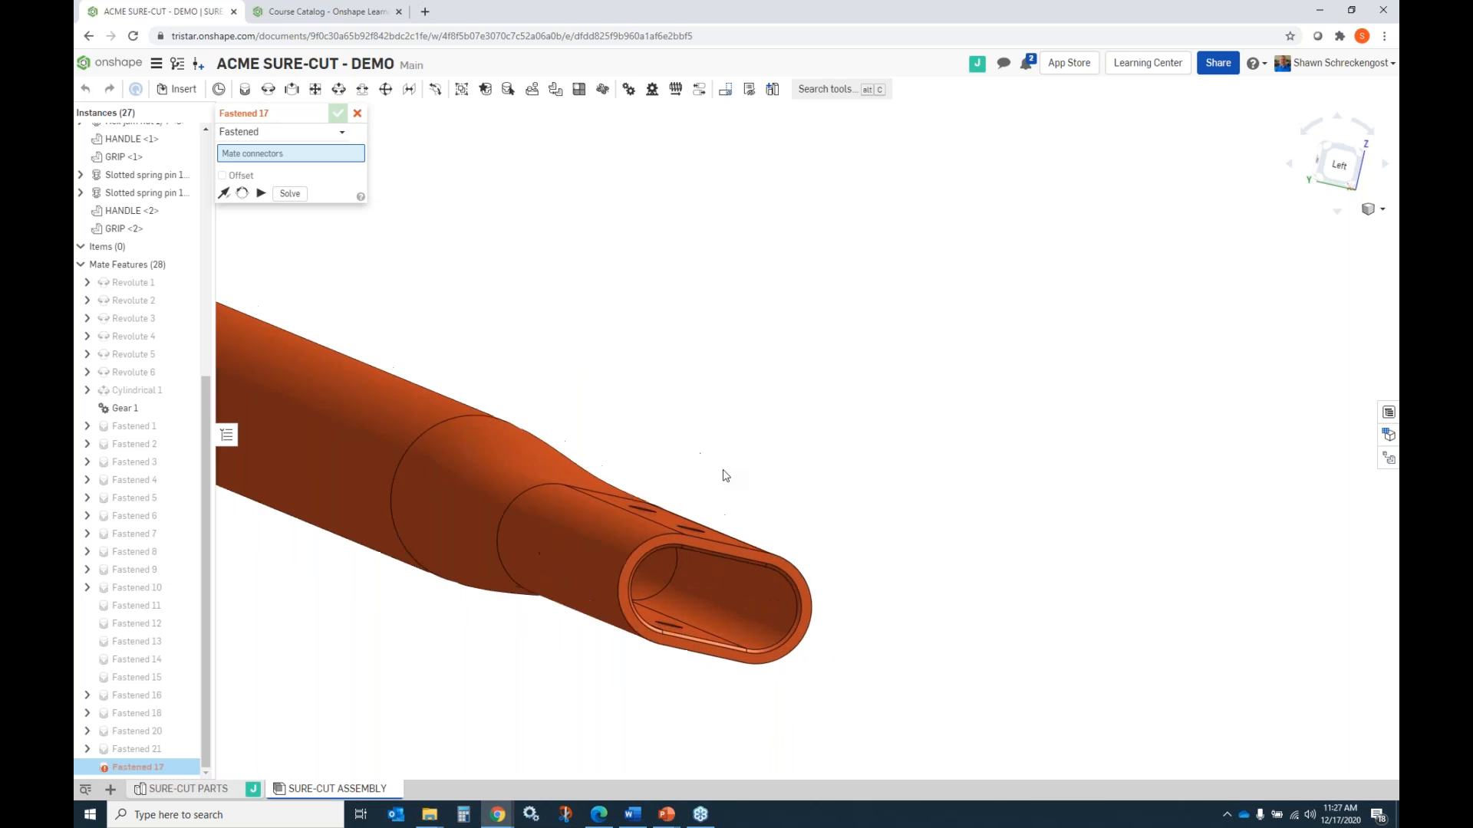
{"action": "right_click_drag", "start_coordinate": [799, 429], "coordinate": [730, 461]}
{"action": "scroll", "coordinate": [774, 342], "scroll_direction": "down", "scroll_amount": 3}
{"action": "scroll", "coordinate": [777, 355], "scroll_direction": "up", "scroll_amount": 4}
{"action": "right_click_drag", "start_coordinate": [776, 354], "coordinate": [572, 500]}
{"action": "scroll", "coordinate": [691, 491], "scroll_direction": "up", "scroll_amount": 3}
{"action": "scroll", "coordinate": [721, 512], "scroll_direction": "down", "scroll_amount": 3}
{"action": "scroll", "coordinate": [722, 512], "scroll_direction": "down", "scroll_amount": 2}
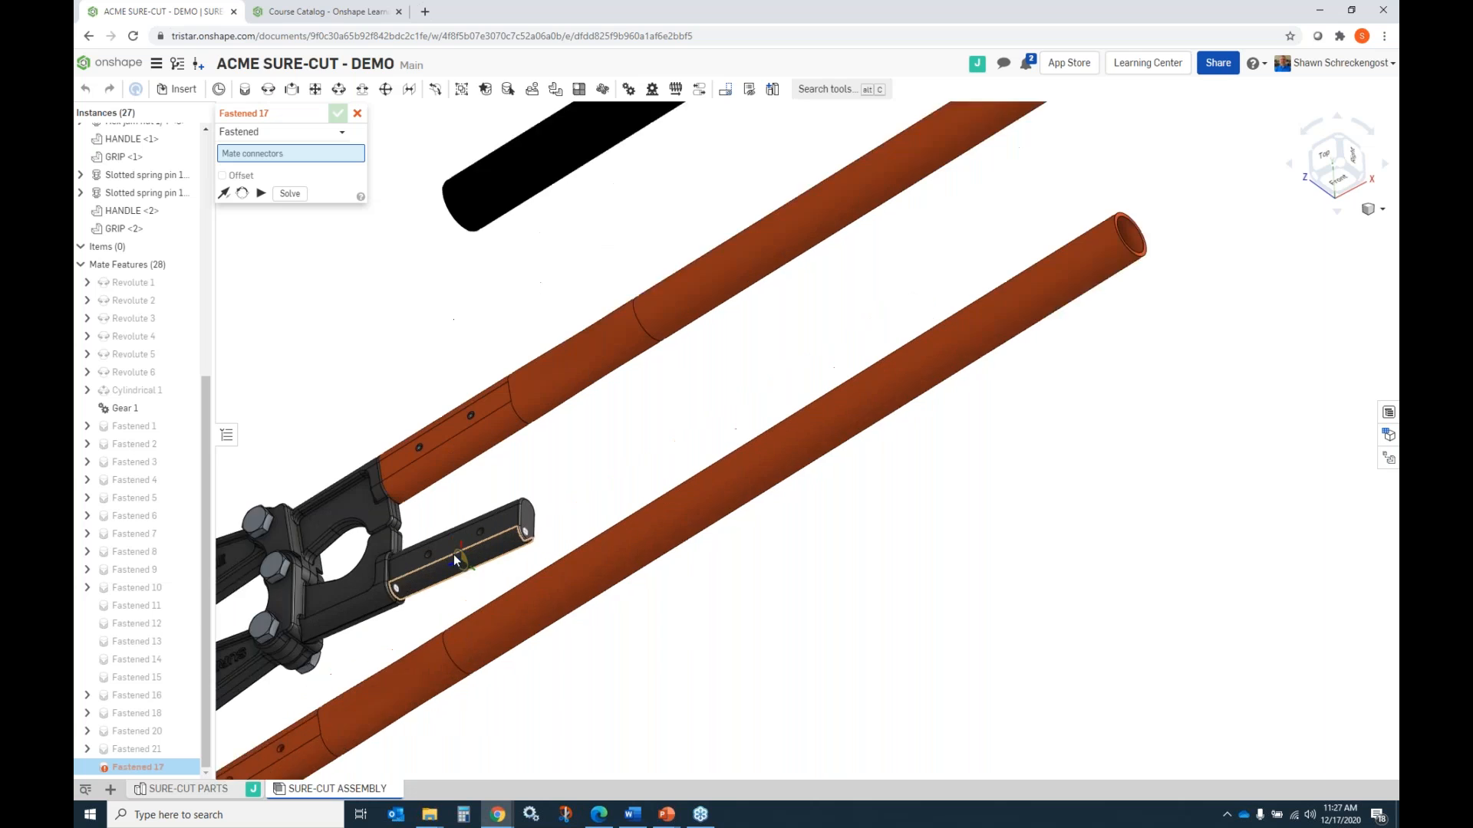
{"action": "scroll", "coordinate": [554, 531], "scroll_direction": "up", "scroll_amount": 4}
{"action": "scroll", "coordinate": [562, 509], "scroll_direction": "up", "scroll_amount": 2}
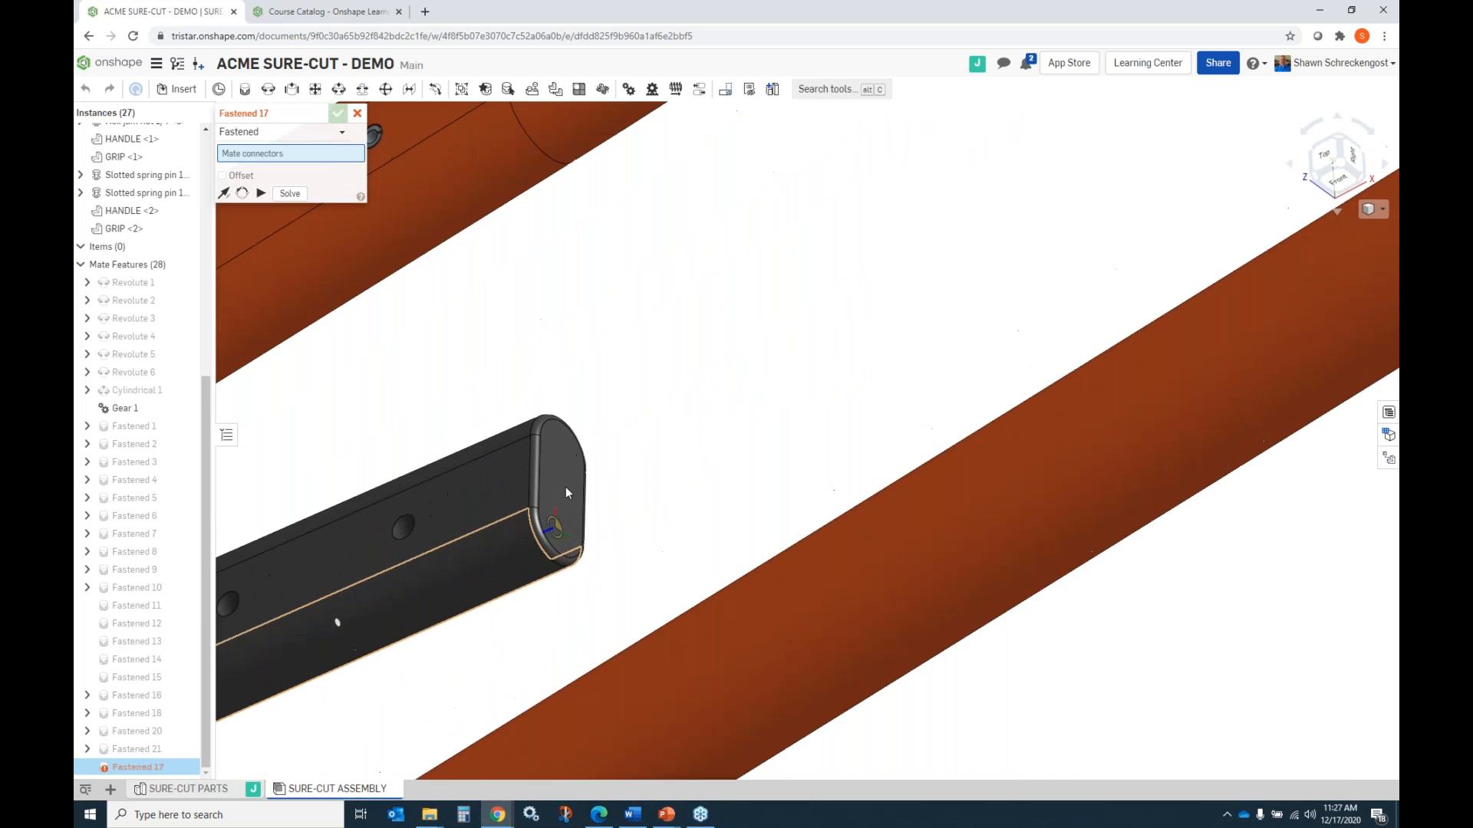
{"action": "left_click", "coordinate": [564, 524]}
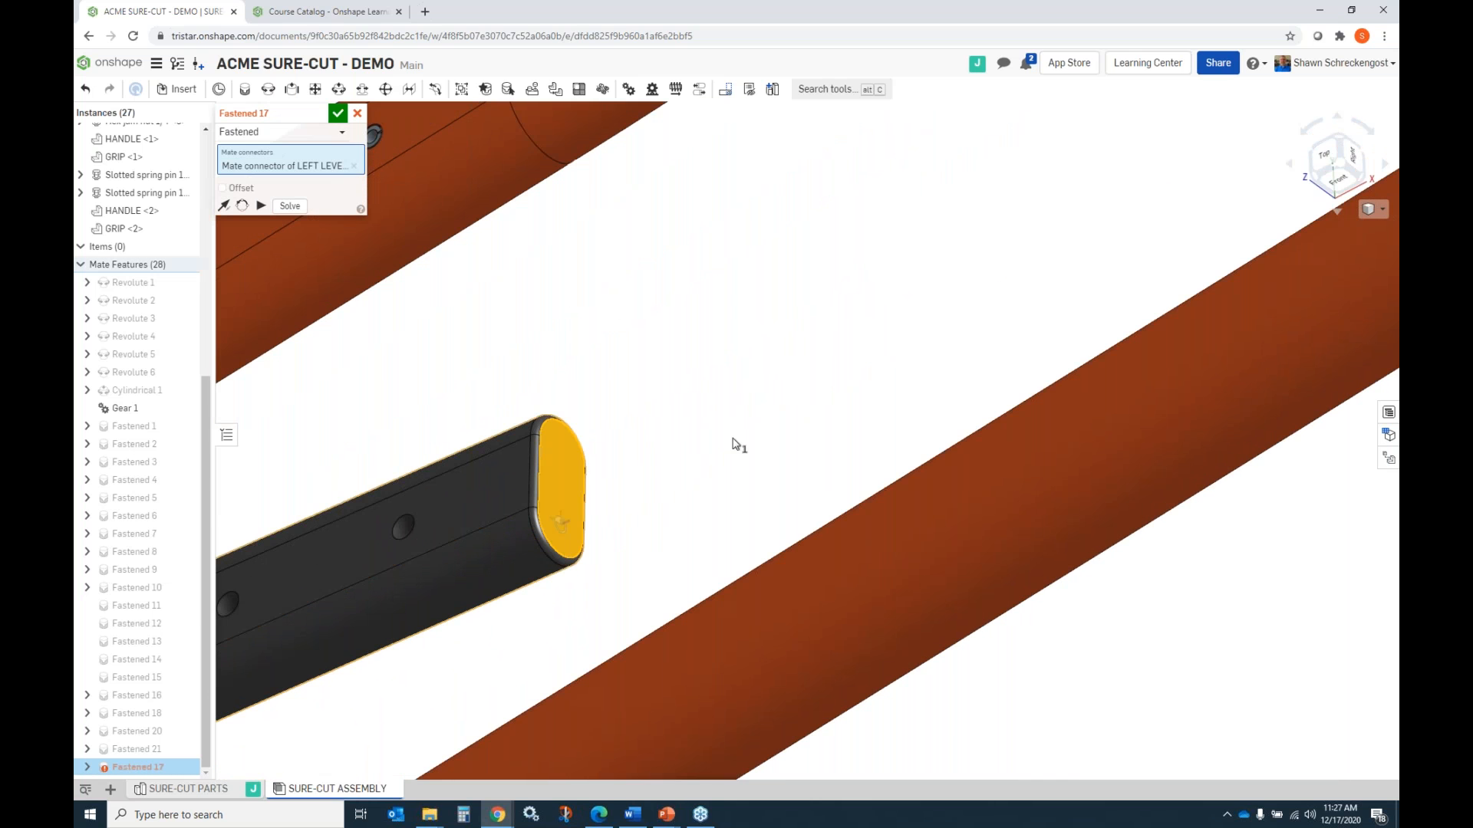
{"action": "left_click", "coordinate": [340, 115]}
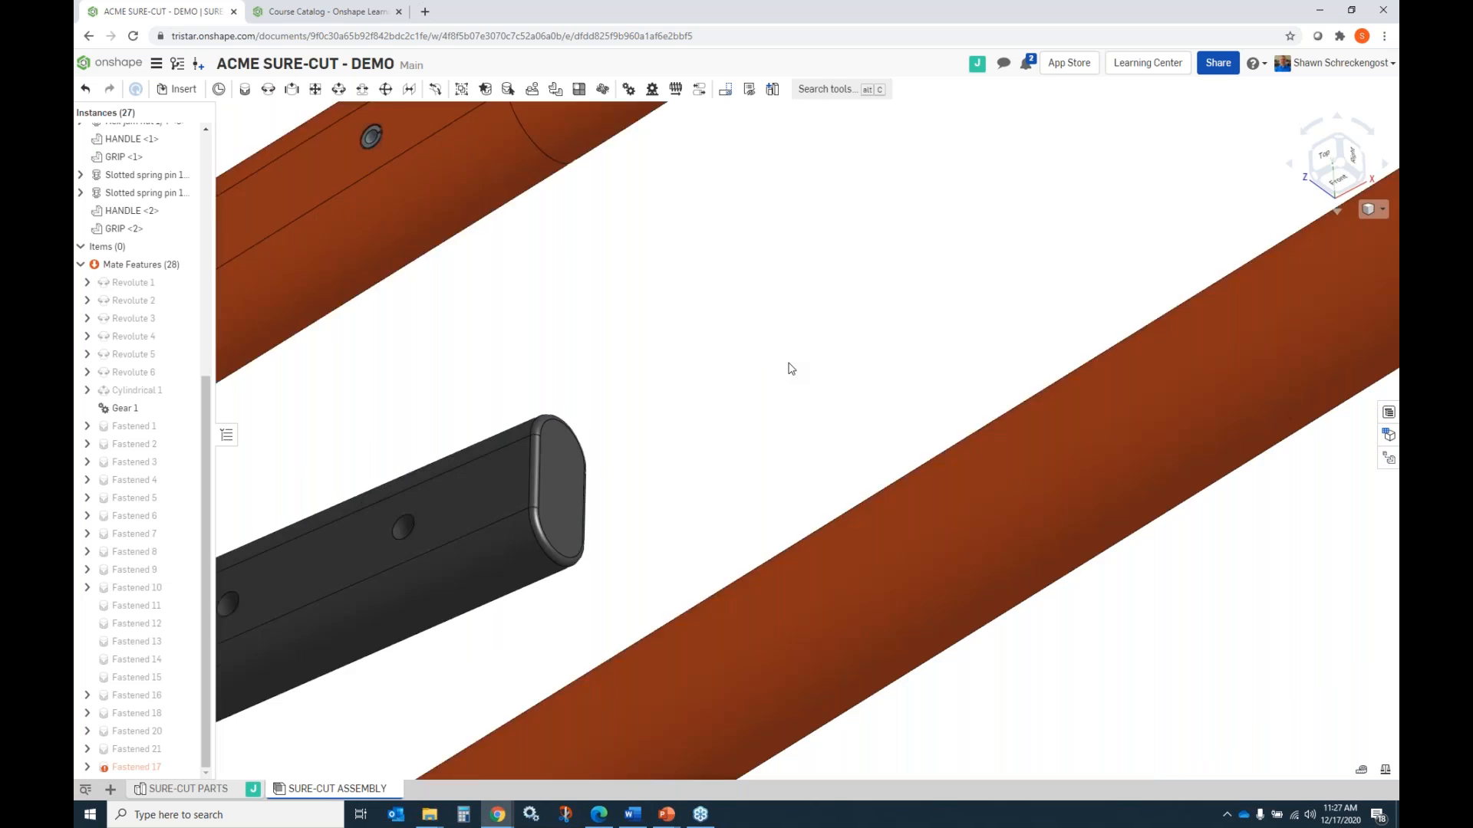
Start a new Fastened mate, picking a mate connector on the inner end face of the loose HANDLE's socket.
{"action": "scroll", "coordinate": [794, 370], "scroll_direction": "down", "scroll_amount": 3}
{"action": "right_click_drag", "start_coordinate": [797, 372], "coordinate": [824, 395]}
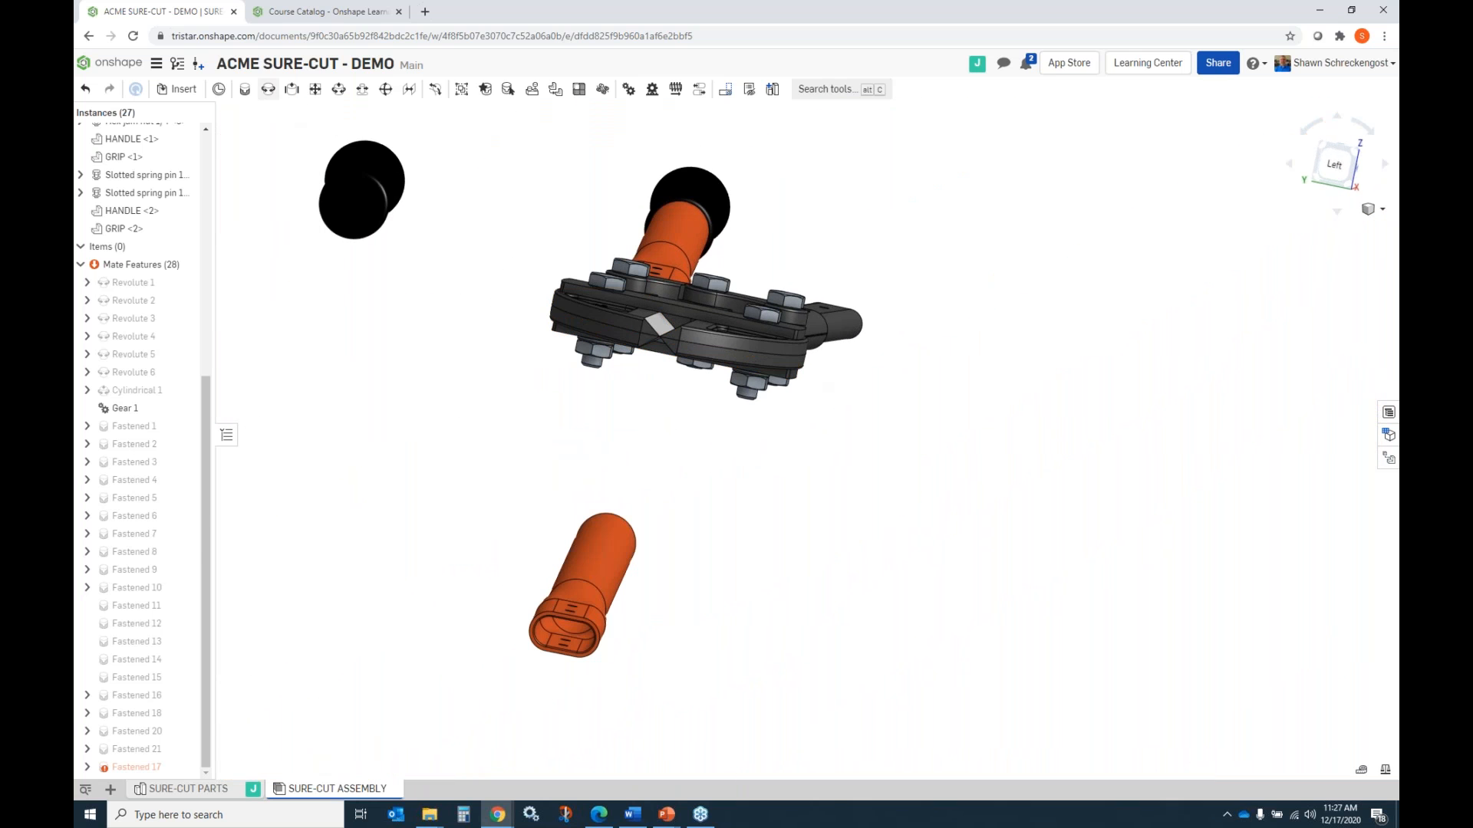
{"action": "left_click", "coordinate": [245, 89]}
{"action": "scroll", "coordinate": [577, 629], "scroll_direction": "down", "scroll_amount": 3}
{"action": "scroll", "coordinate": [577, 629], "scroll_direction": "down", "scroll_amount": 1}
{"action": "right_click_drag", "start_coordinate": [577, 632], "coordinate": [604, 624]}
{"action": "scroll", "coordinate": [574, 643], "scroll_direction": "down", "scroll_amount": 3}
{"action": "scroll", "coordinate": [570, 644], "scroll_direction": "up", "scroll_amount": 2}
{"action": "scroll", "coordinate": [571, 646], "scroll_direction": "up", "scroll_amount": 5}
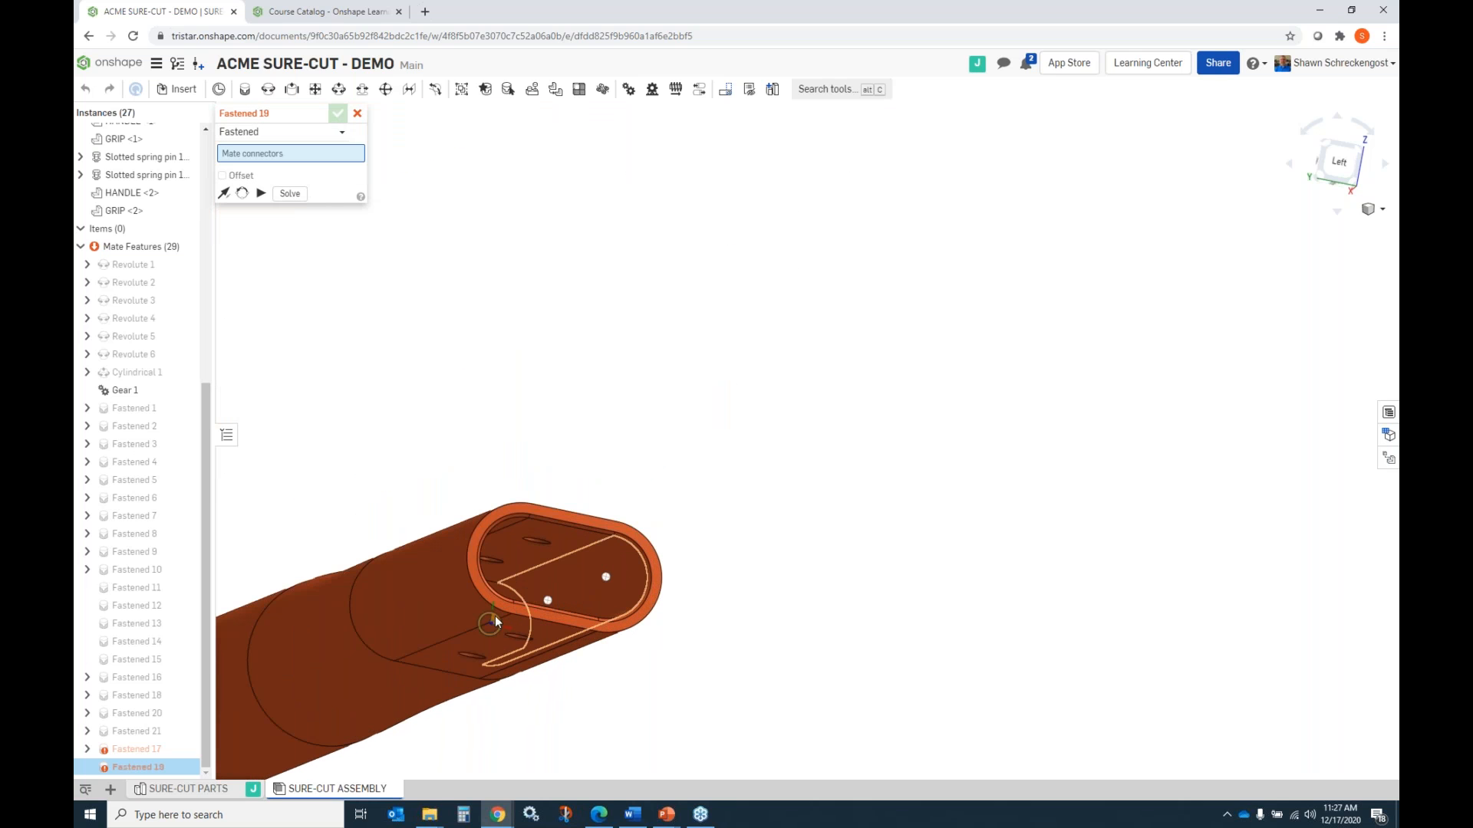
{"action": "left_click", "coordinate": [489, 624]}
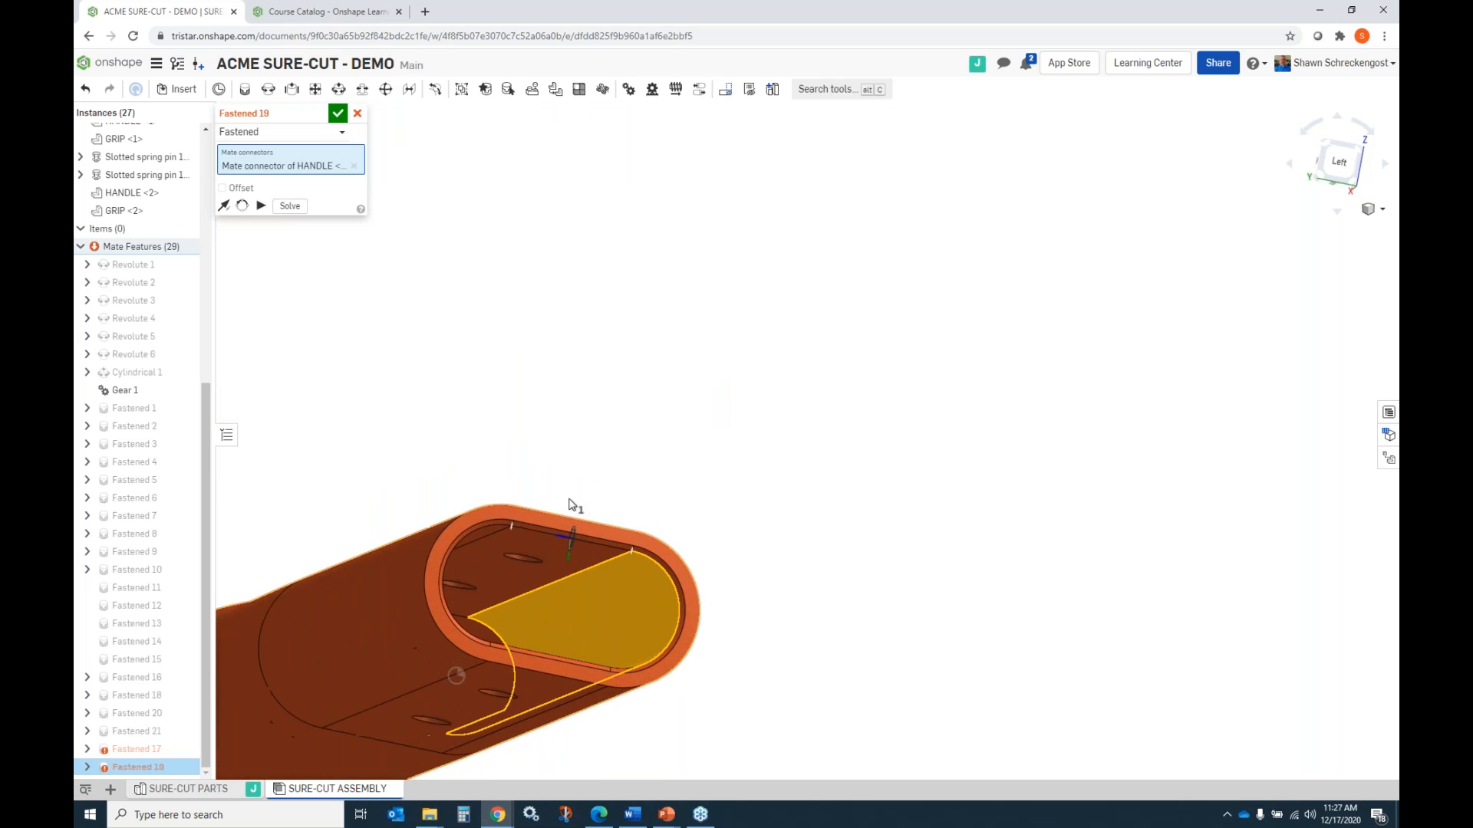
Pick the matching mate connector on the LEFT LEVER's end face to seat the handle on the lever.
{"action": "scroll", "coordinate": [569, 506], "scroll_direction": "down", "scroll_amount": 5}
{"action": "right_click_drag", "start_coordinate": [646, 408], "coordinate": [478, 448]}
{"action": "scroll", "coordinate": [394, 420], "scroll_direction": "up", "scroll_amount": 5}
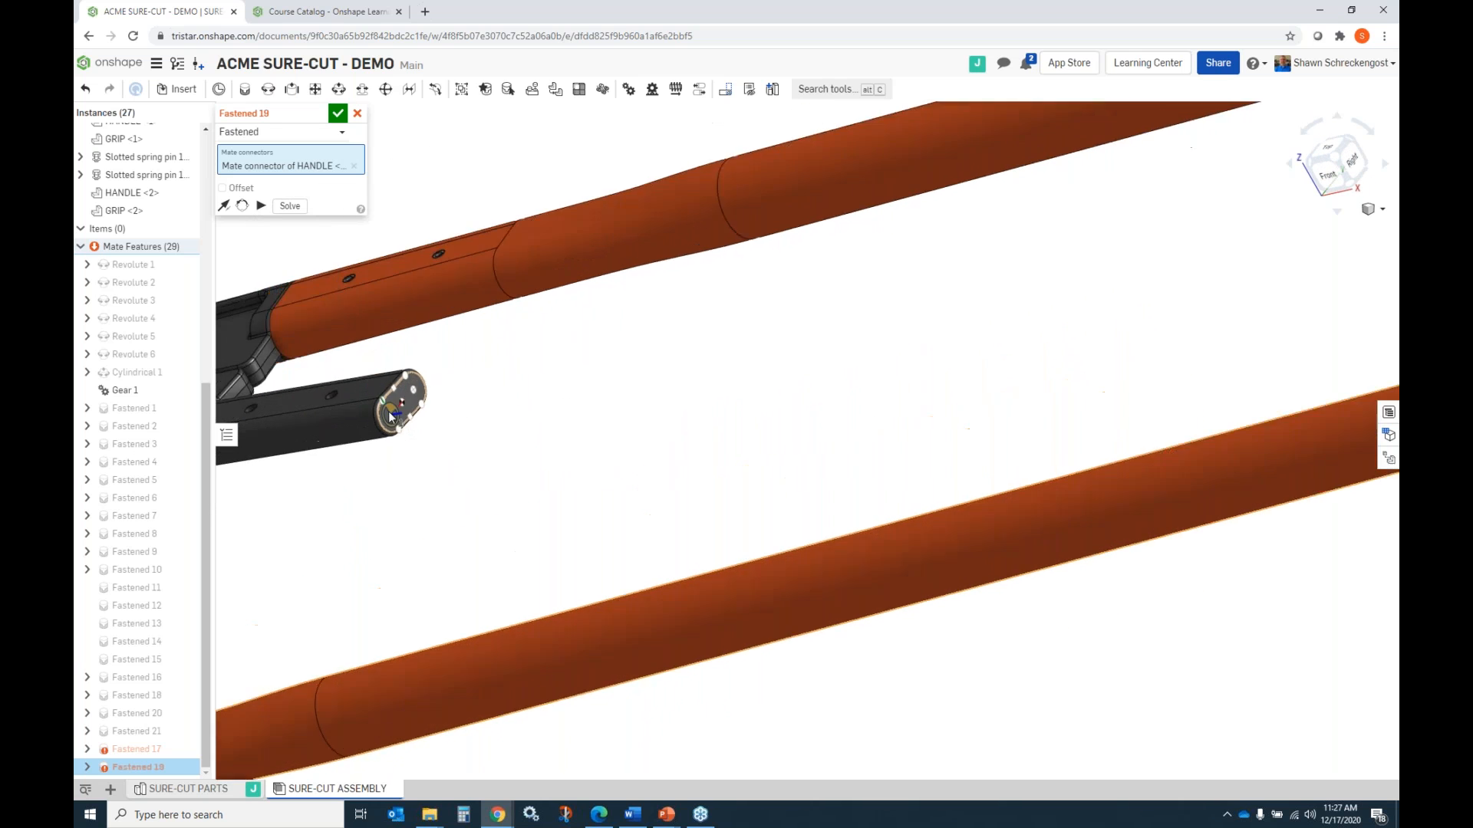
{"action": "left_click", "coordinate": [392, 420]}
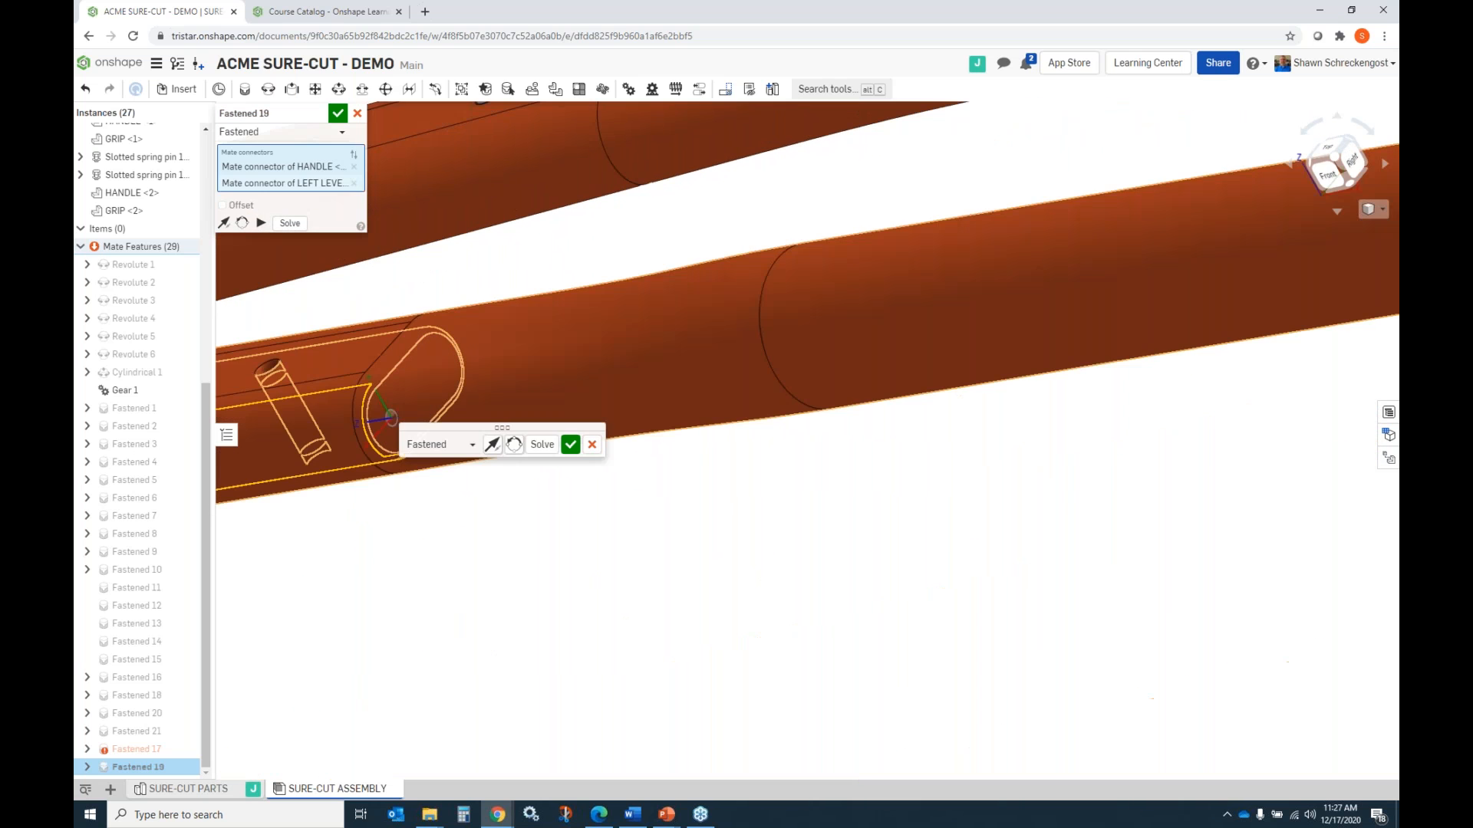
Preview the handle mate with its primary axis flipped, restore the original direction, accept the mate and end the Fastened command.
{"action": "scroll", "coordinate": [787, 518], "scroll_direction": "up", "scroll_amount": 2}
{"action": "scroll", "coordinate": [789, 517], "scroll_direction": "down", "scroll_amount": 6}
{"action": "mouse_move", "coordinate": [787, 518]}
{"action": "right_mouse_down"}
{"action": "mouse_move", "coordinate": [734, 523]}
{"action": "mouse_move", "coordinate": [770, 526]}
{"action": "right_mouse_up"}
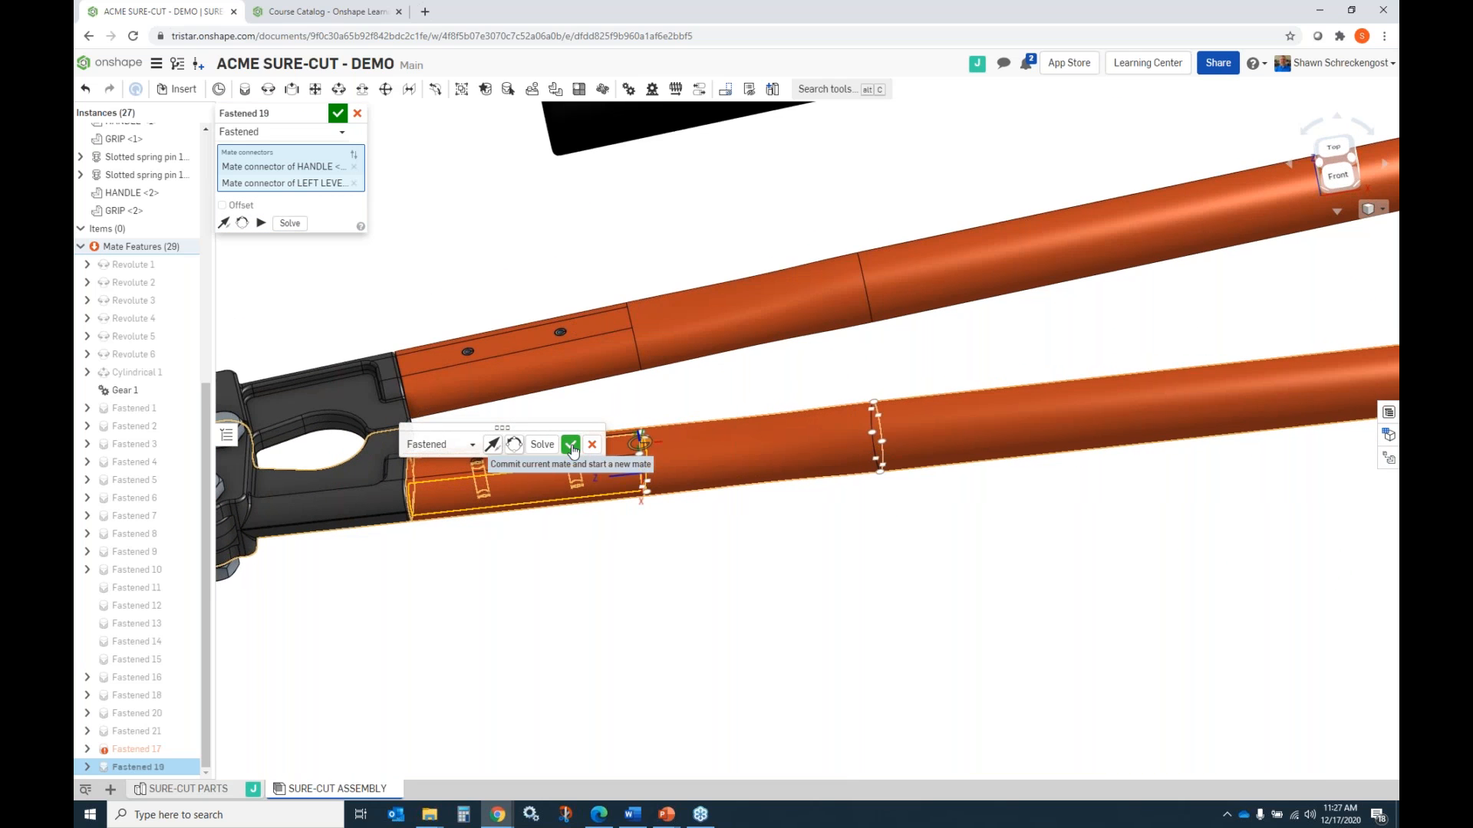
{"action": "left_click", "coordinate": [493, 446]}
{"action": "left_click", "coordinate": [493, 446]}
{"action": "left_click", "coordinate": [475, 445]}
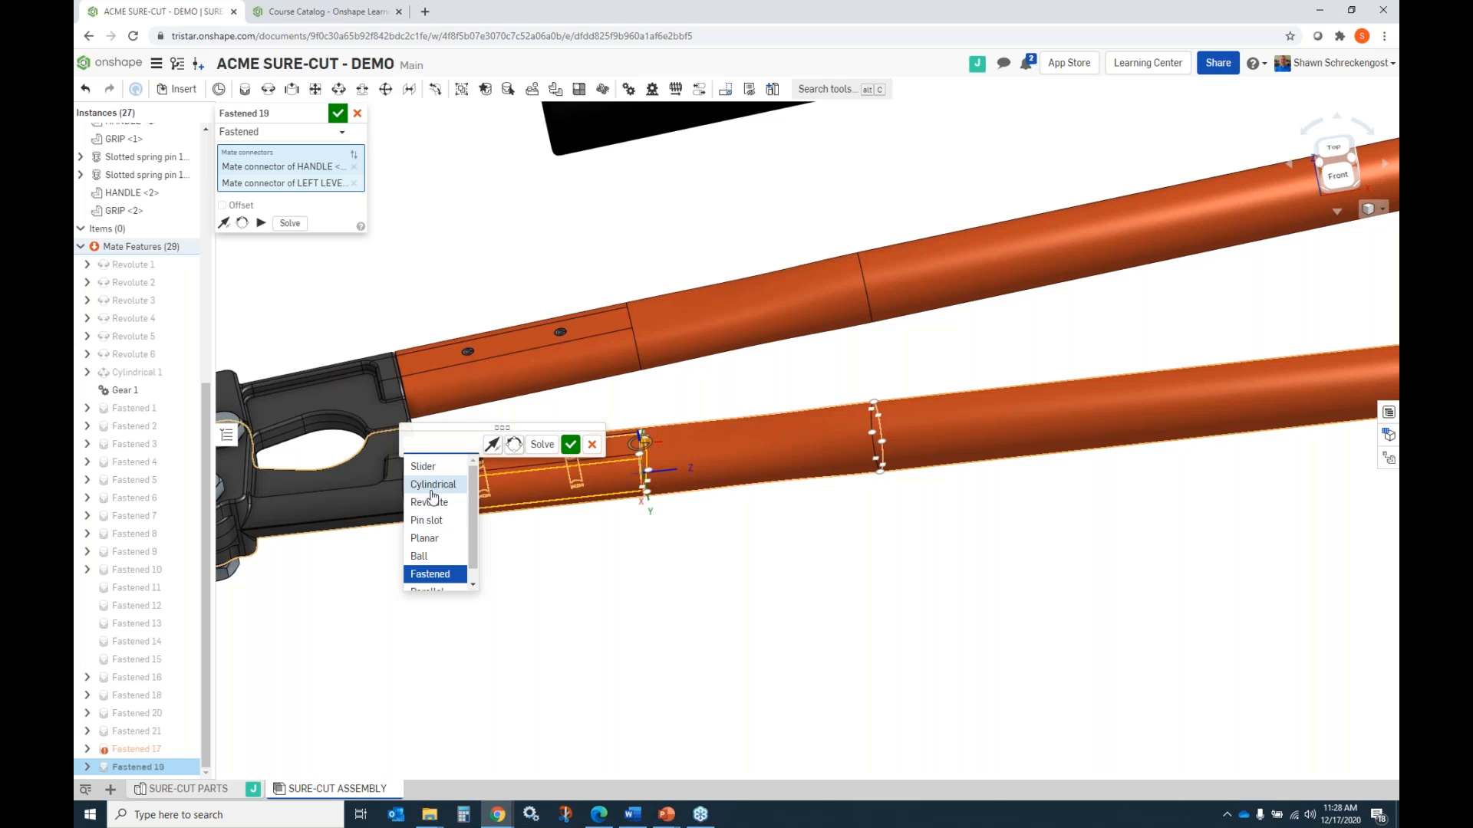
{"action": "left_click", "coordinate": [493, 449]}
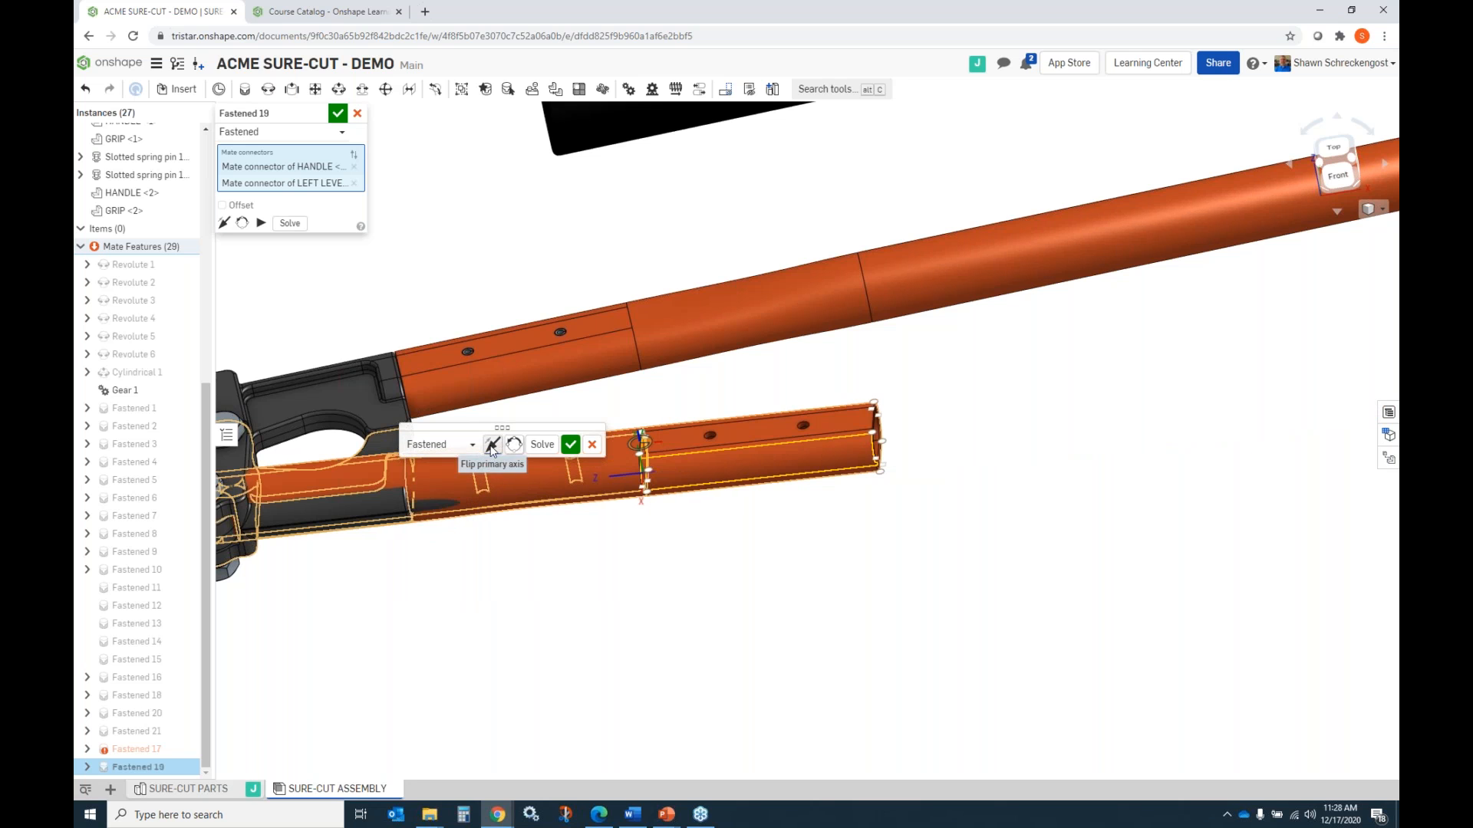
{"action": "left_click", "coordinate": [492, 449]}
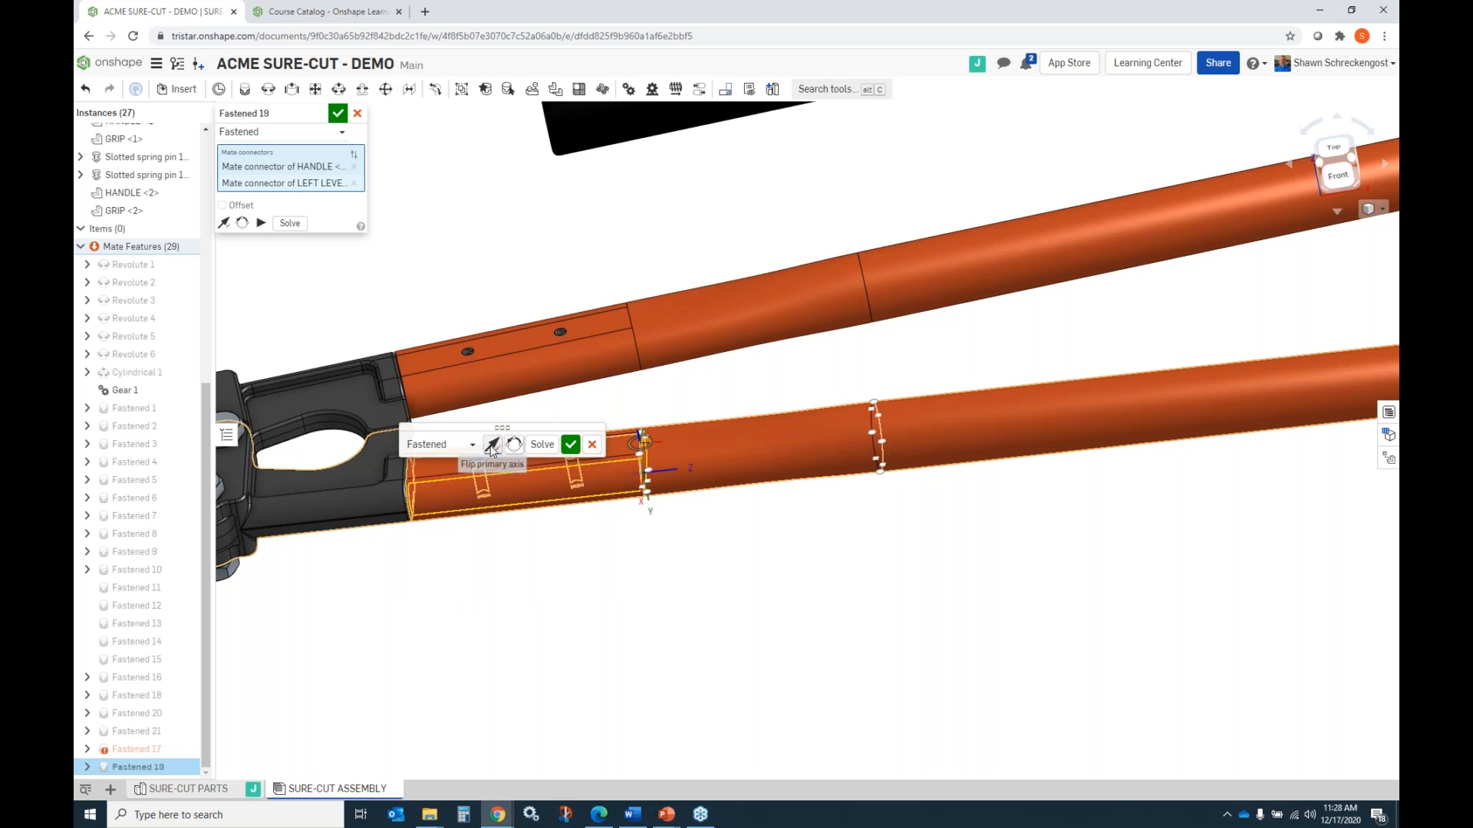
{"action": "left_click", "coordinate": [573, 445]}
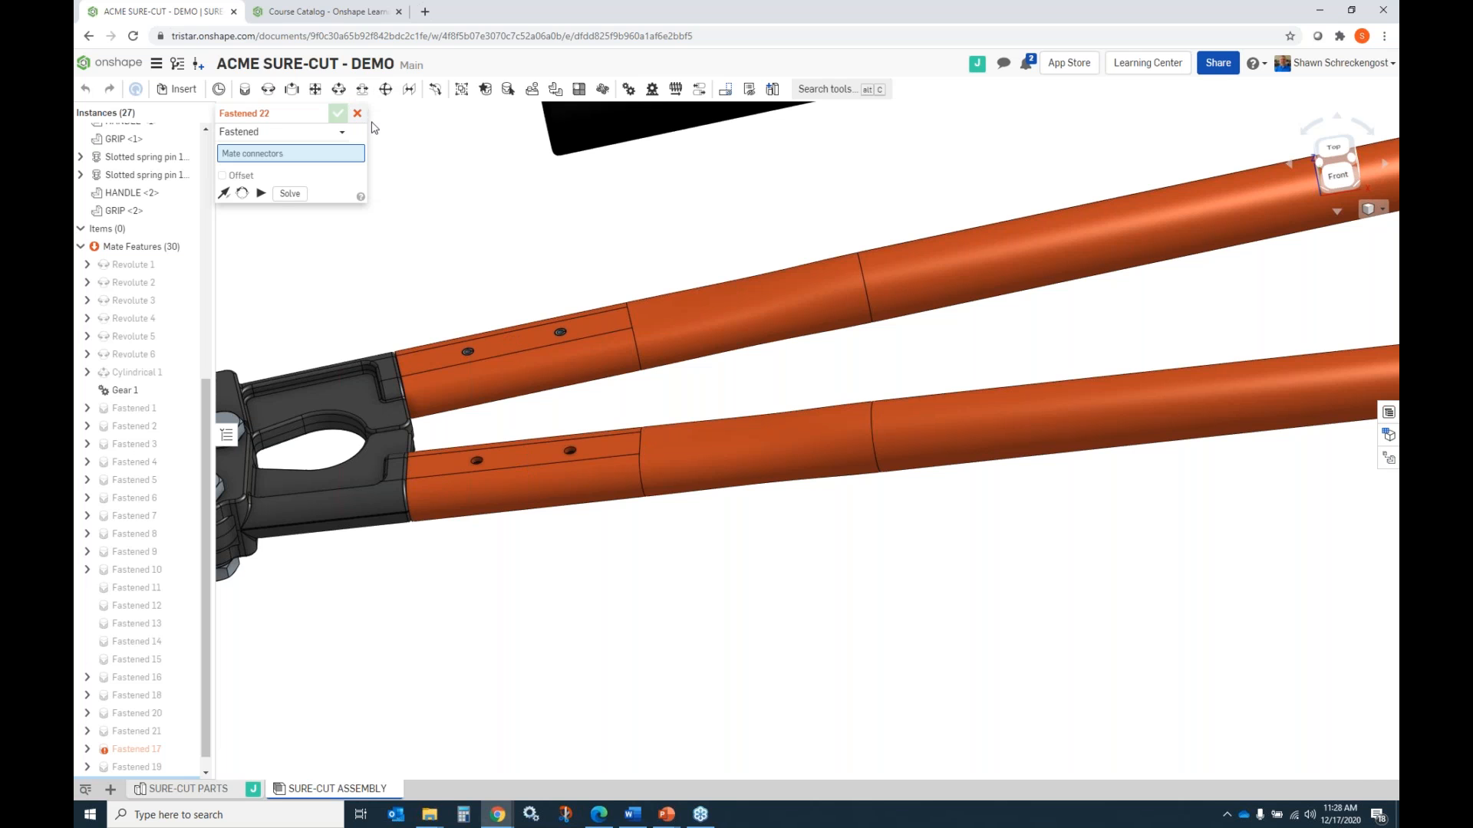
{"action": "key", "text": "Escape"}
Start a Fastened mate for the loose GRIP, picking a mate connector at the closed end of its bore.
{"action": "scroll", "coordinate": [591, 453], "scroll_direction": "up", "scroll_amount": 3}
{"action": "scroll", "coordinate": [597, 456], "scroll_direction": "down", "scroll_amount": 5}
{"action": "right_click_drag", "start_coordinate": [604, 468], "coordinate": [736, 448]}
{"action": "scroll", "coordinate": [798, 459], "scroll_direction": "up", "scroll_amount": 3}
{"action": "scroll", "coordinate": [609, 428], "scroll_direction": "down", "scroll_amount": 5}
{"action": "scroll", "coordinate": [302, 332], "scroll_direction": "up", "scroll_amount": 5}
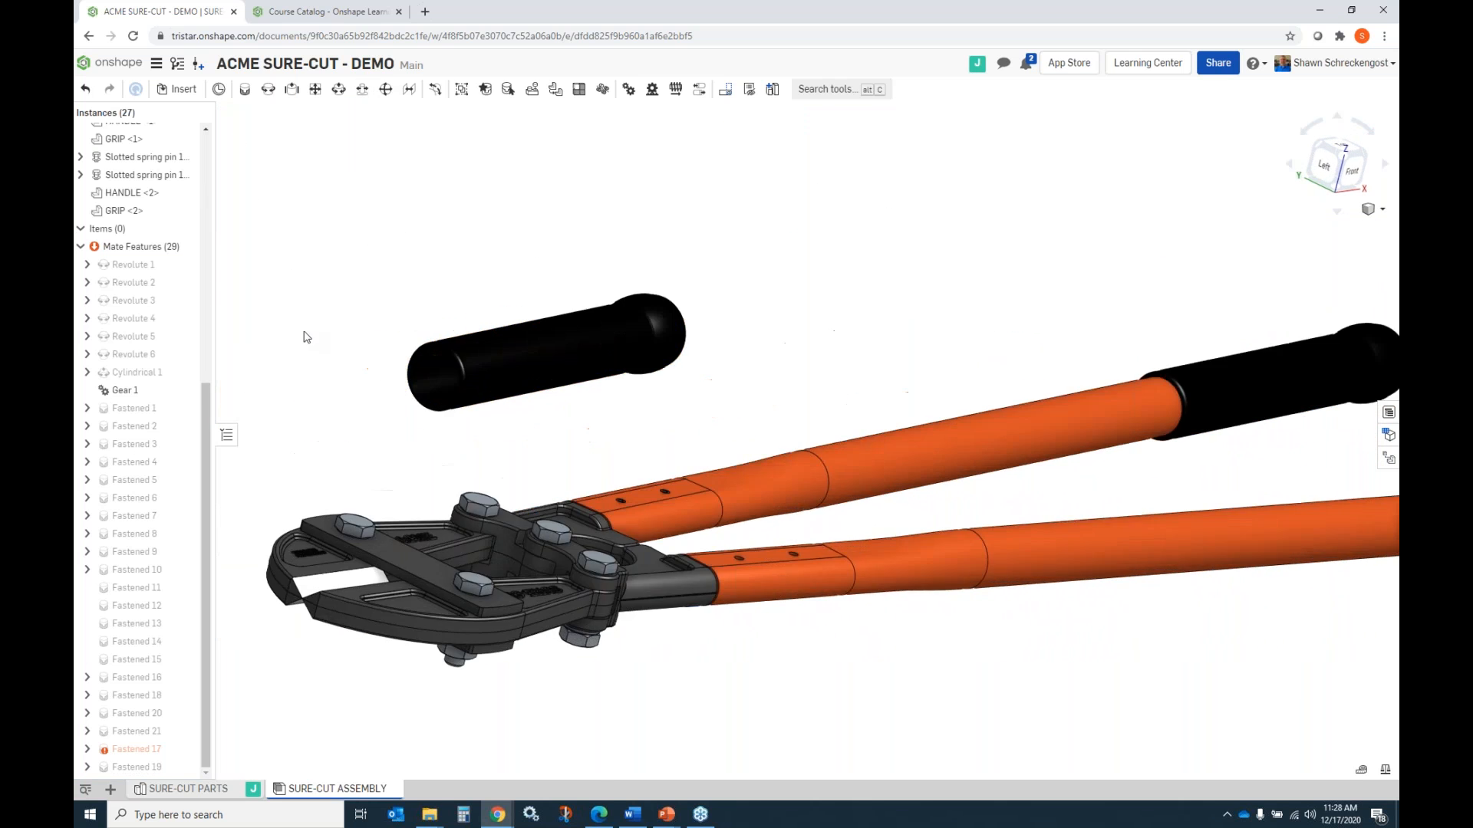
{"action": "left_click", "coordinate": [244, 90]}
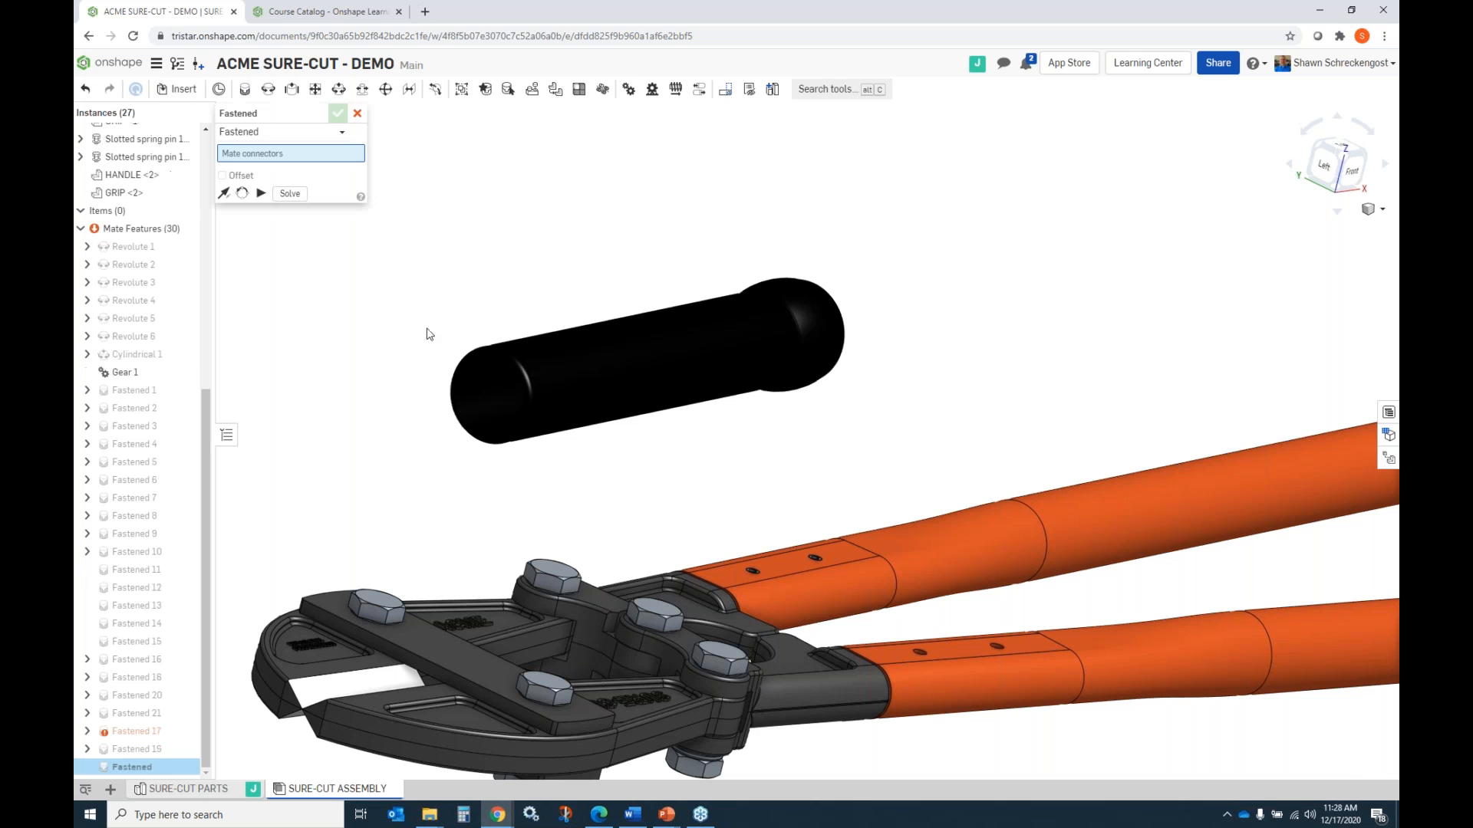
{"action": "right_click_drag", "start_coordinate": [486, 375], "coordinate": [526, 370]}
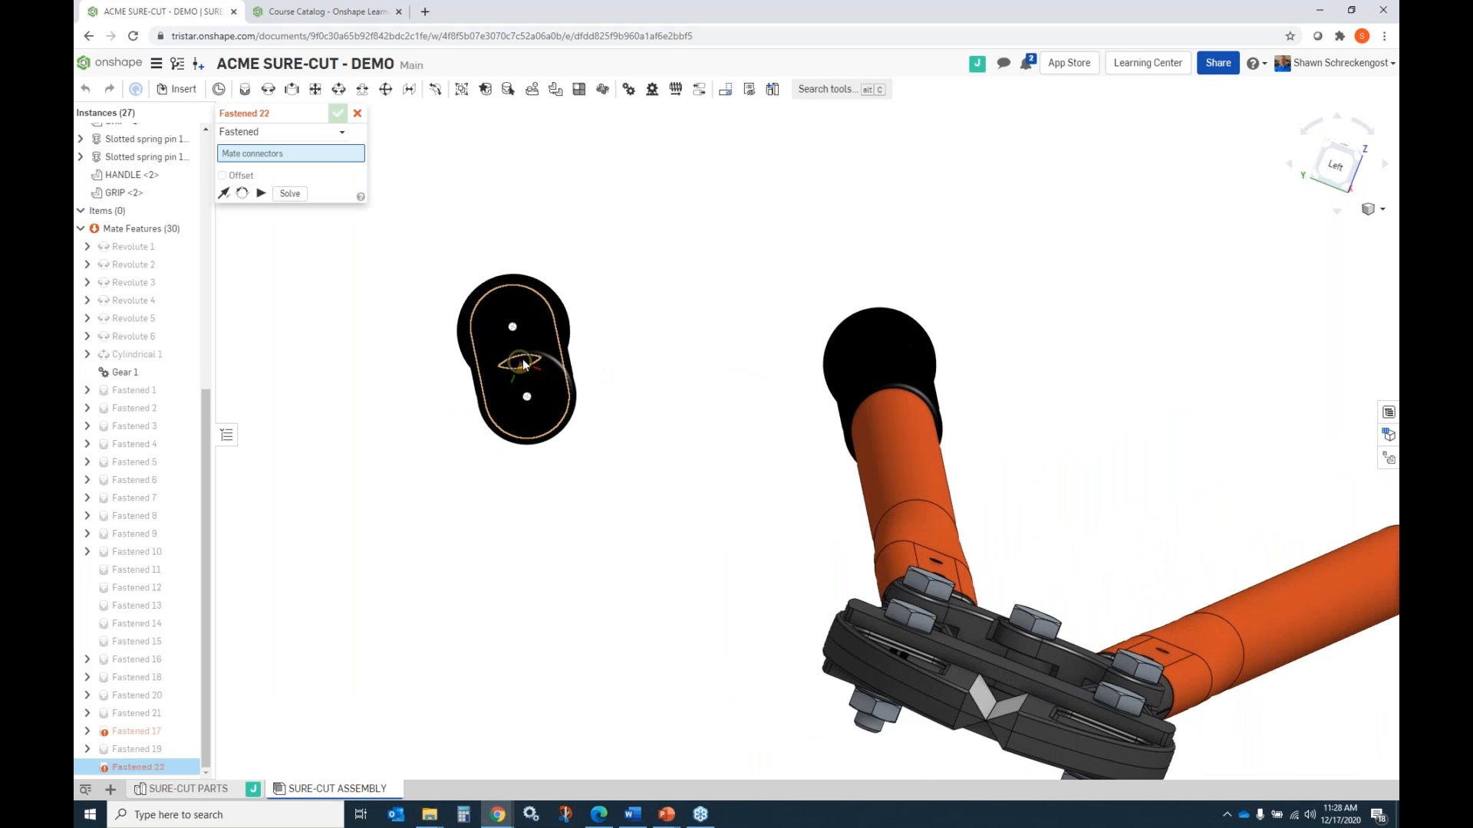
{"action": "left_click", "coordinate": [512, 332]}
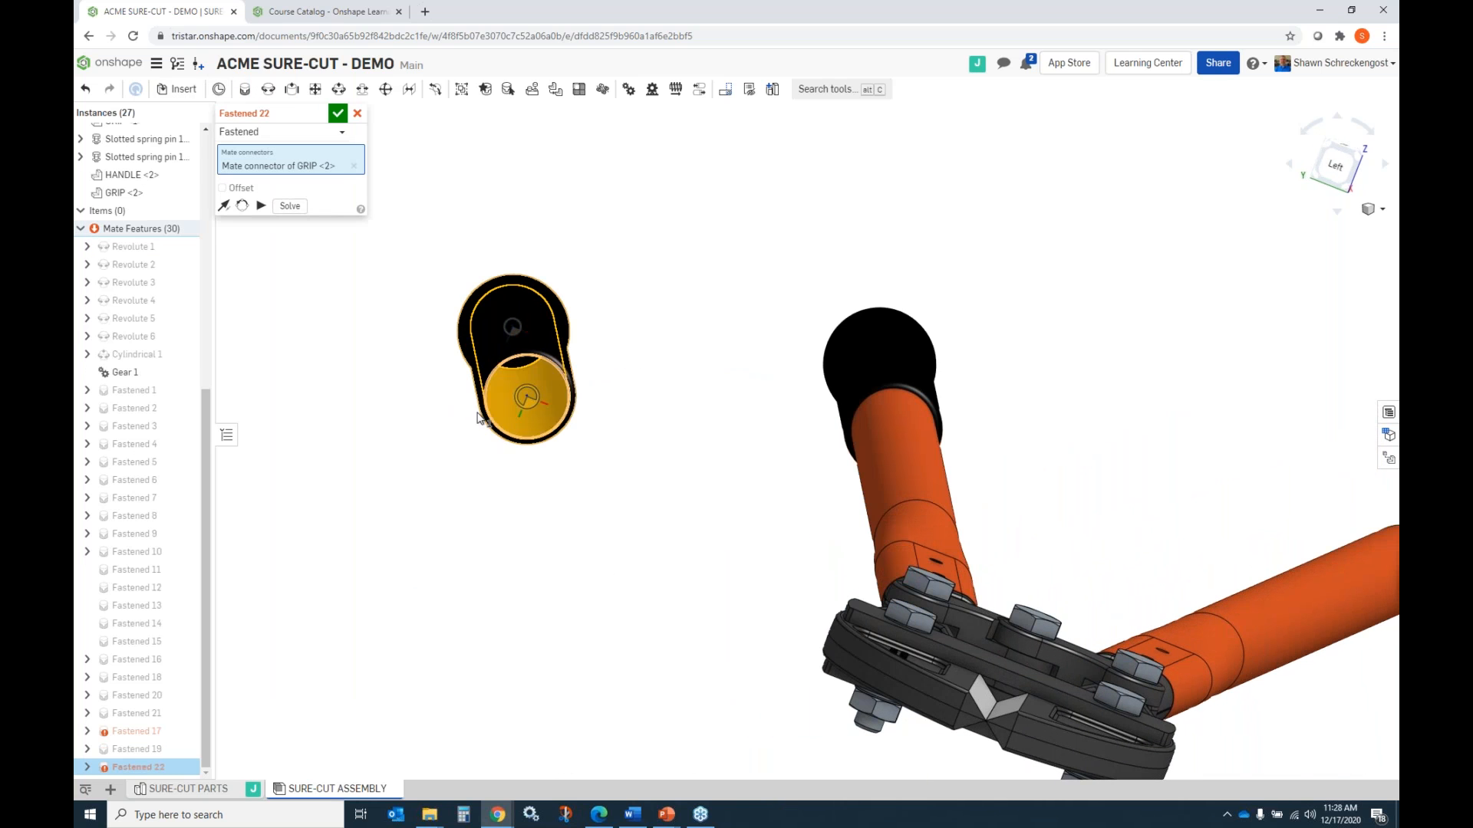
Mate the grip to the centre of the second handle's open end and accept the Fastened mate.
{"action": "scroll", "coordinate": [469, 416], "scroll_direction": "up", "scroll_amount": 2}
{"action": "scroll", "coordinate": [469, 414], "scroll_direction": "down", "scroll_amount": 4}
{"action": "scroll", "coordinate": [469, 409], "scroll_direction": "down", "scroll_amount": 2}
{"action": "right_click_drag", "start_coordinate": [821, 495], "coordinate": [592, 483]}
{"action": "scroll", "coordinate": [583, 531], "scroll_direction": "up", "scroll_amount": 5}
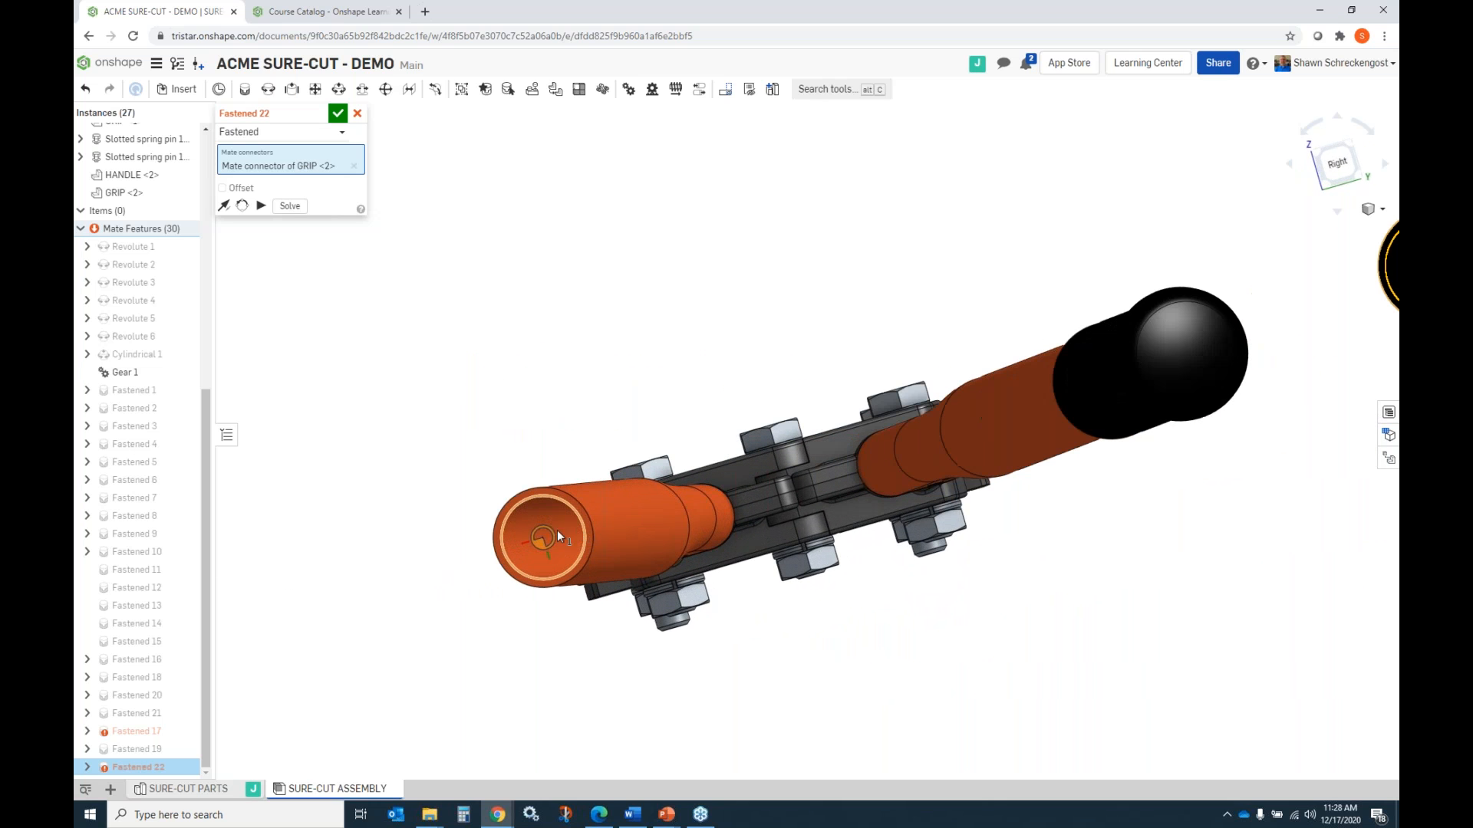
{"action": "left_click", "coordinate": [543, 540]}
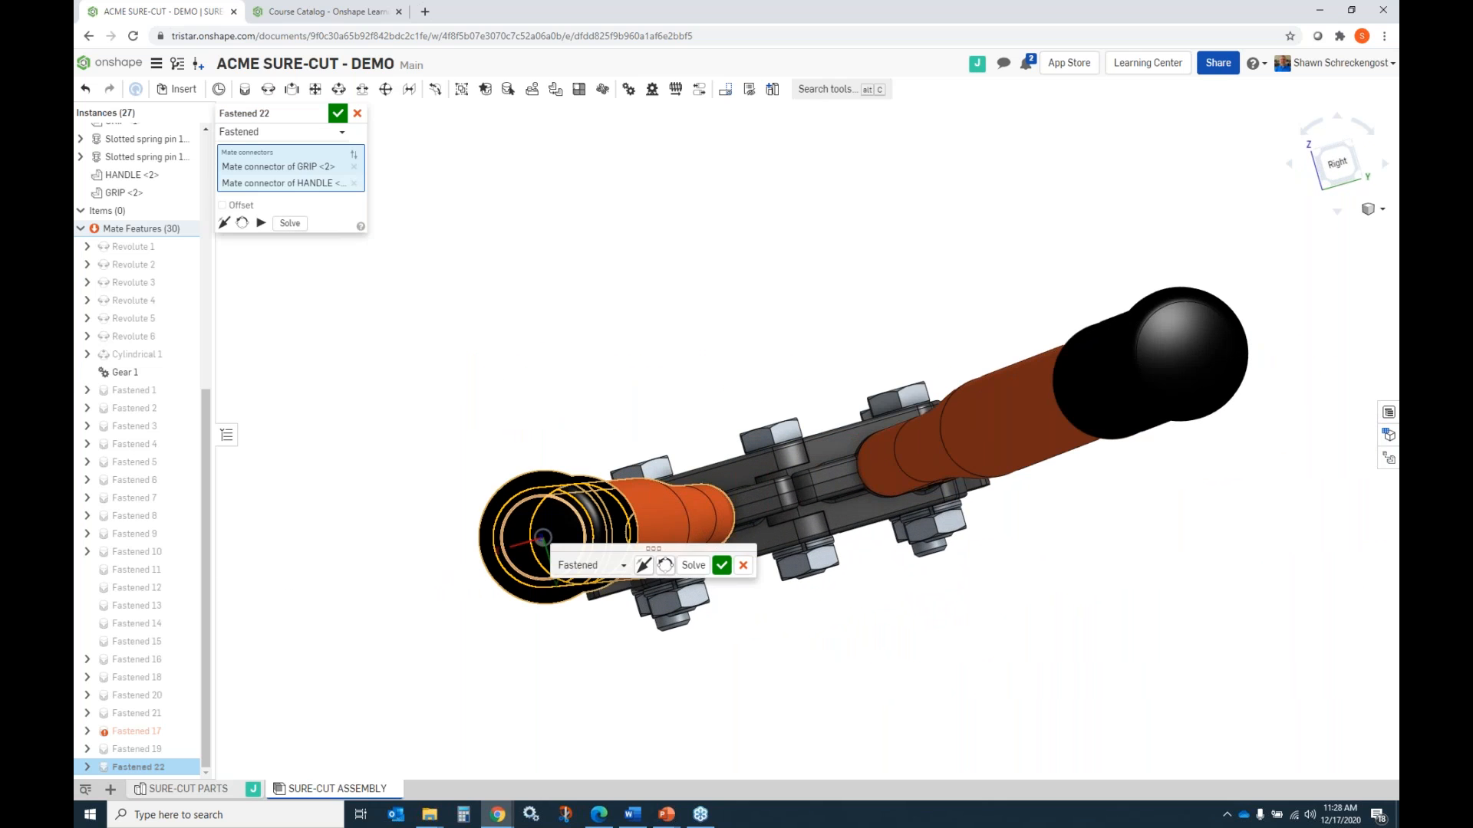
{"action": "left_click", "coordinate": [338, 115]}
Inspect both handles and grips on the assembled bolt cutter and view which document parts can be inserted.
{"action": "right_click_drag", "start_coordinate": [575, 376], "coordinate": [661, 426]}
{"action": "scroll", "coordinate": [858, 454], "scroll_direction": "up", "scroll_amount": 4}
{"action": "scroll", "coordinate": [914, 464], "scroll_direction": "down", "scroll_amount": 8}
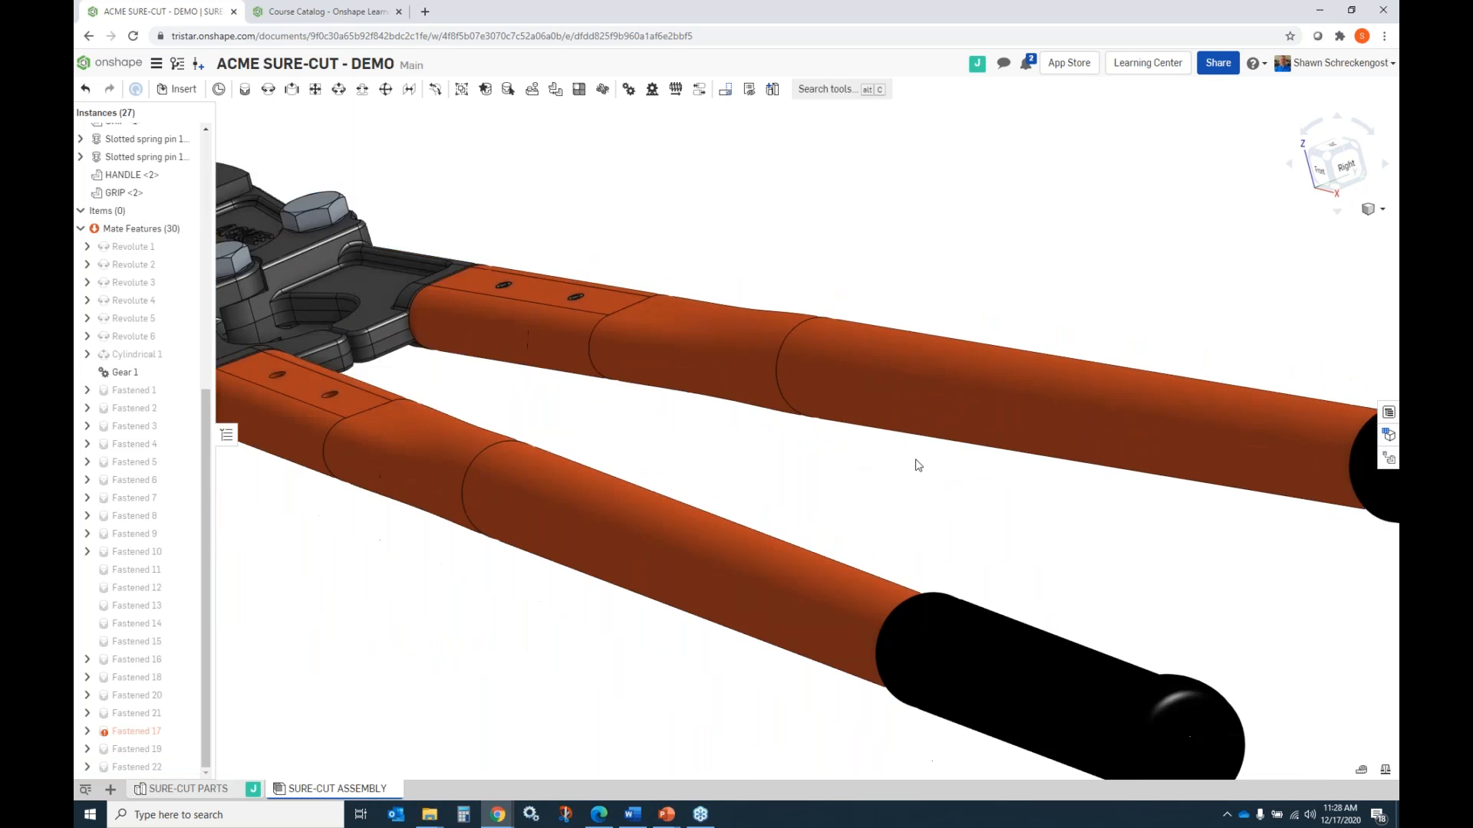
{"action": "scroll", "coordinate": [878, 473], "scroll_direction": "up", "scroll_amount": 4}
{"action": "scroll", "coordinate": [876, 487], "scroll_direction": "down", "scroll_amount": 2}
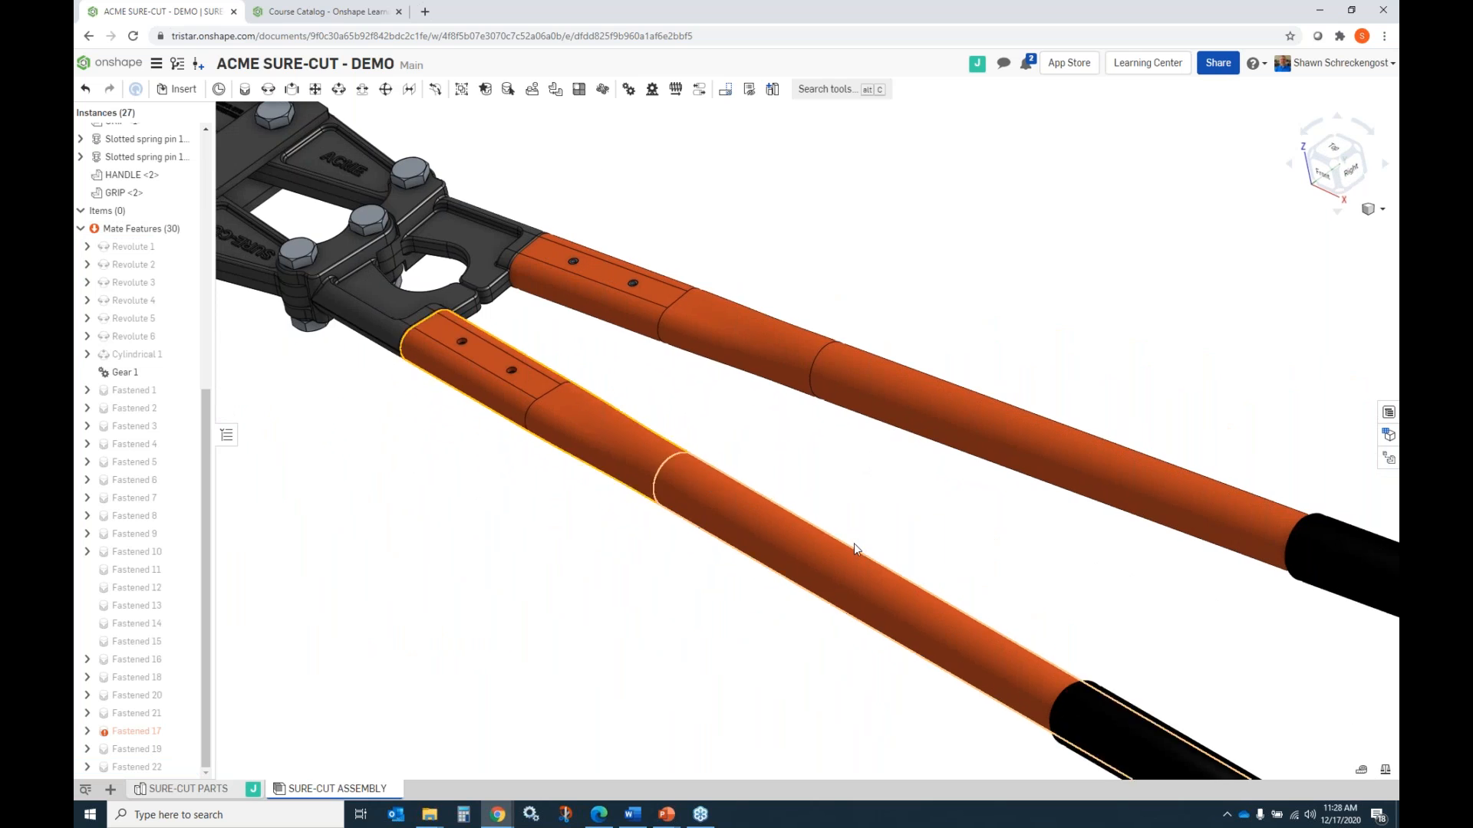
{"action": "scroll", "coordinate": [854, 543], "scroll_direction": "up", "scroll_amount": 3}
{"action": "scroll", "coordinate": [853, 543], "scroll_direction": "down", "scroll_amount": 2}
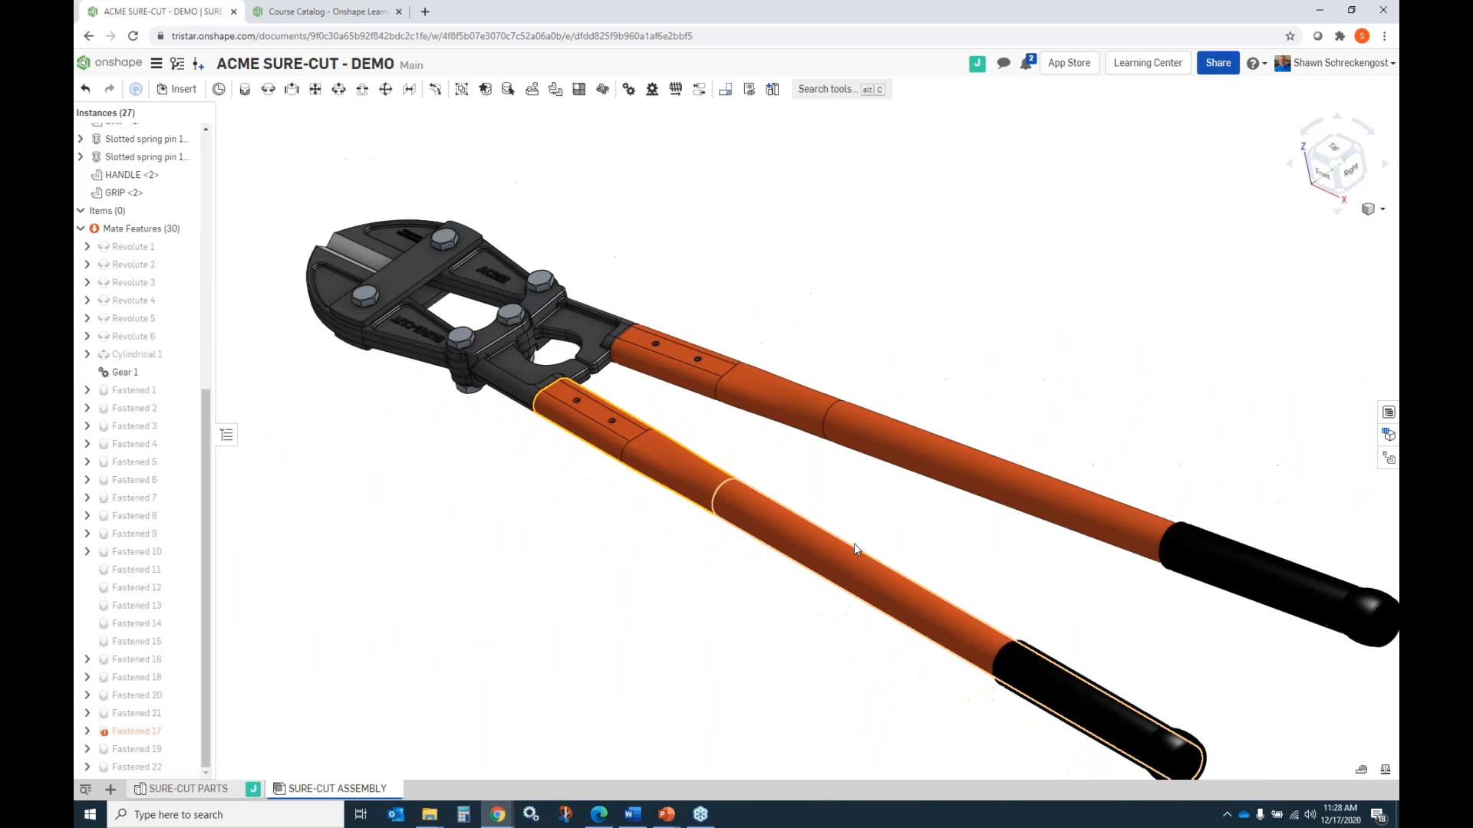
{"action": "left_click", "coordinate": [178, 89]}
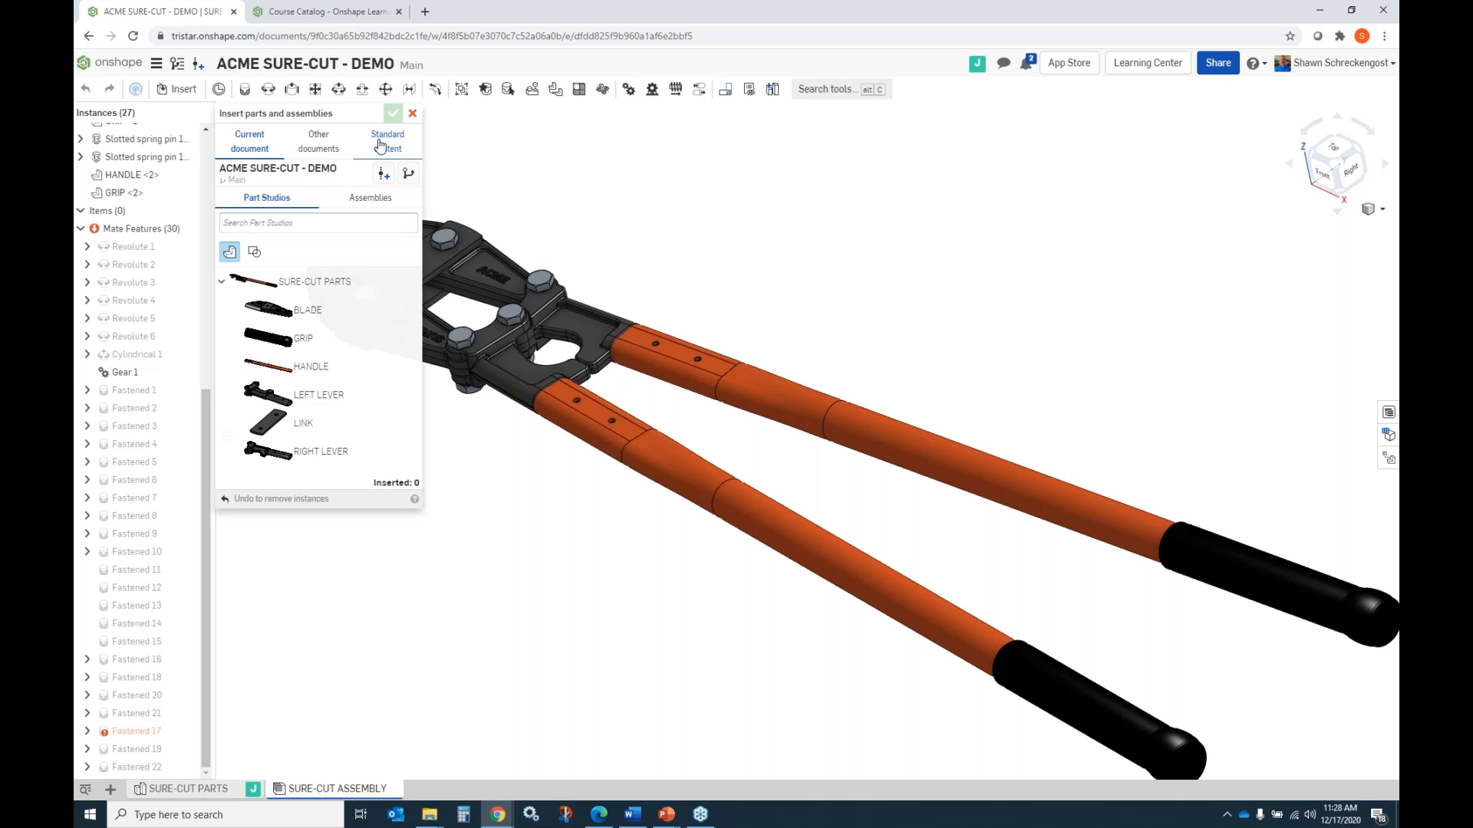
{"action": "left_click", "coordinate": [412, 113]}
{"action": "scroll", "coordinate": [735, 374], "scroll_direction": "down", "scroll_amount": 3}
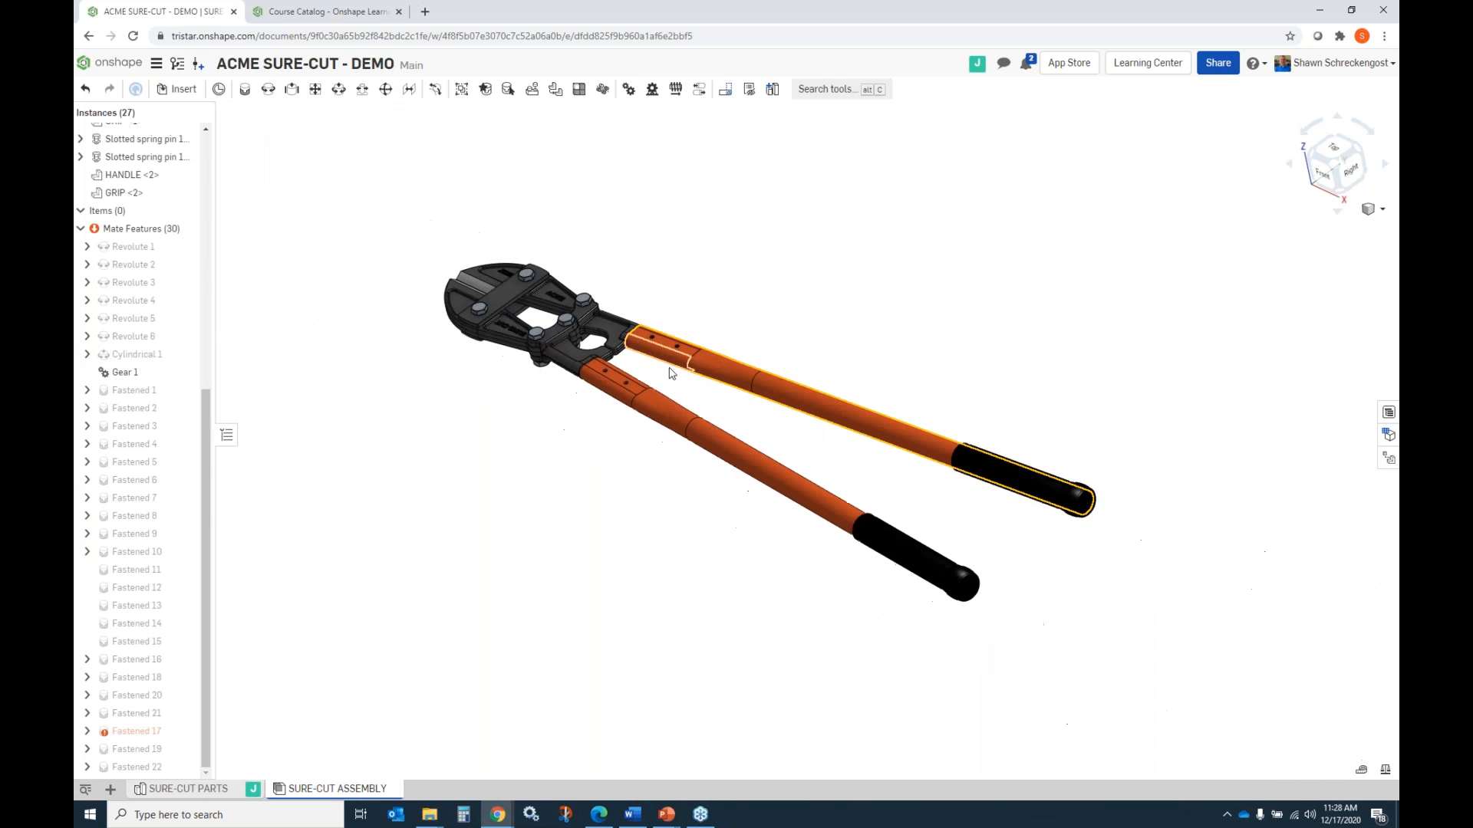
Hide the second HANDLE to expose the two pin holes in the LEFT LEVER.
{"action": "scroll", "coordinate": [667, 372], "scroll_direction": "up", "scroll_amount": 5}
{"action": "scroll", "coordinate": [659, 349], "scroll_direction": "up", "scroll_amount": 3}
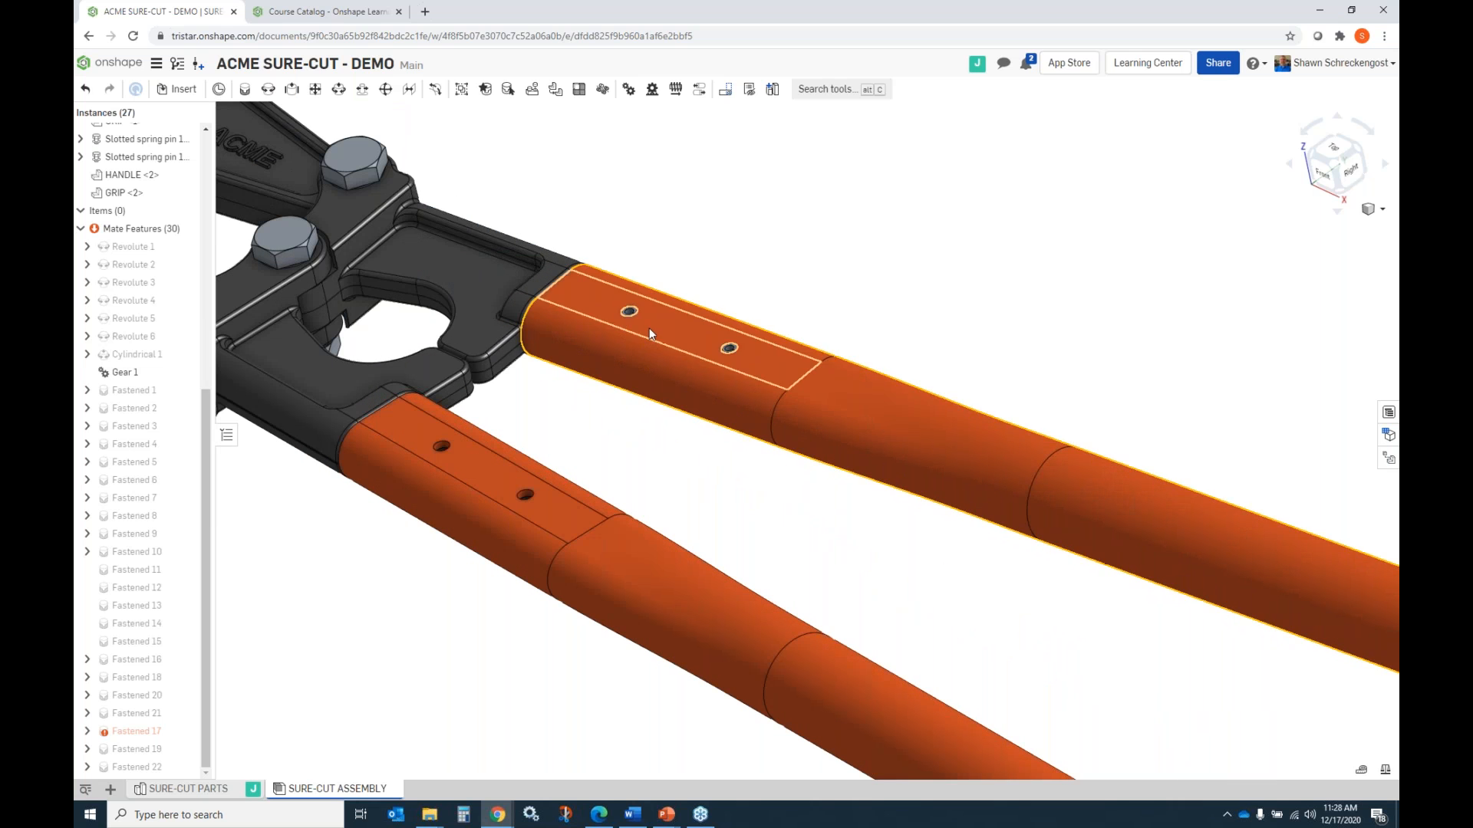
{"action": "left_click", "coordinate": [483, 481]}
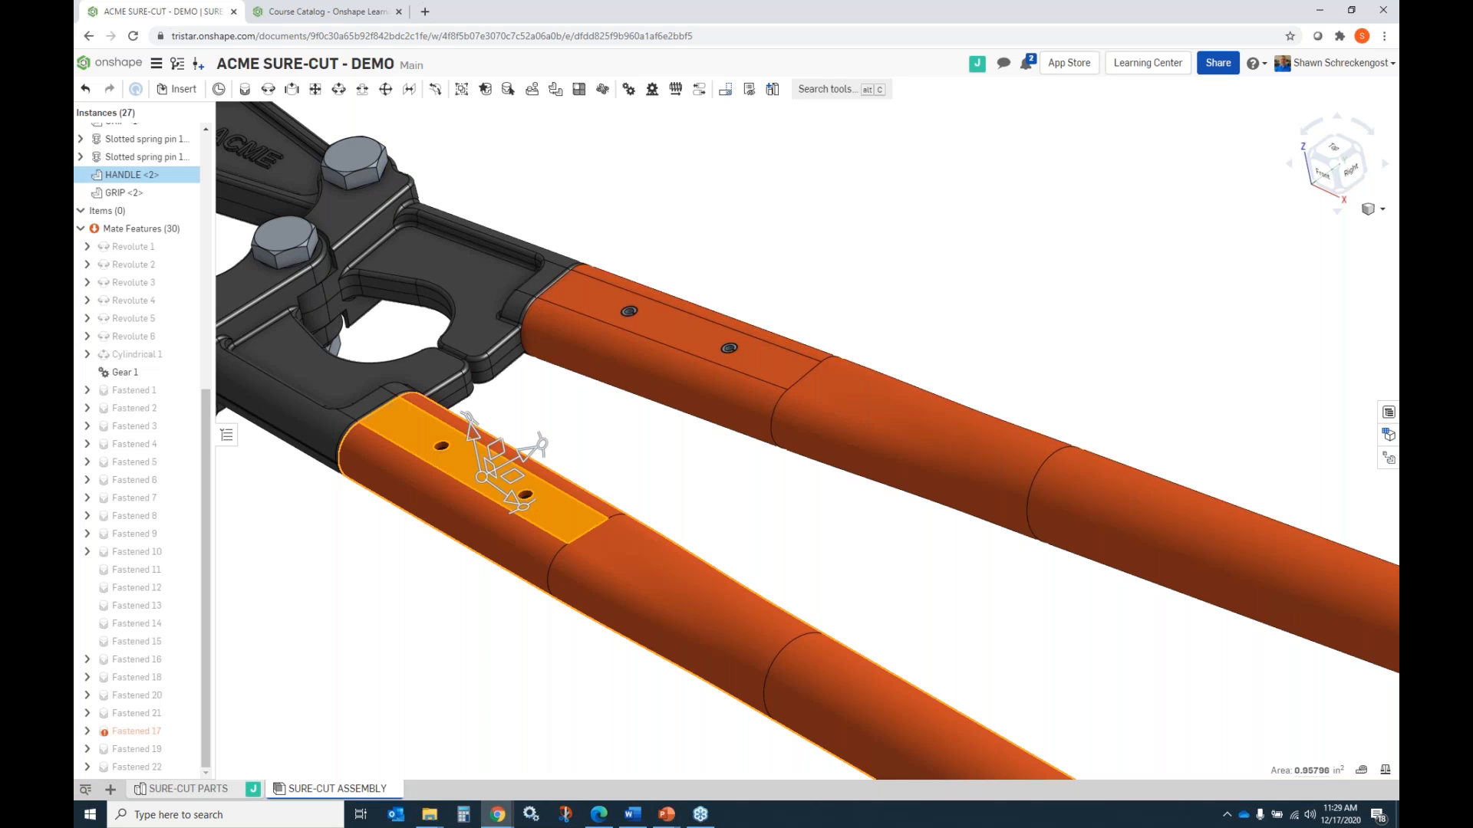
{"action": "right_click", "coordinate": [469, 418]}
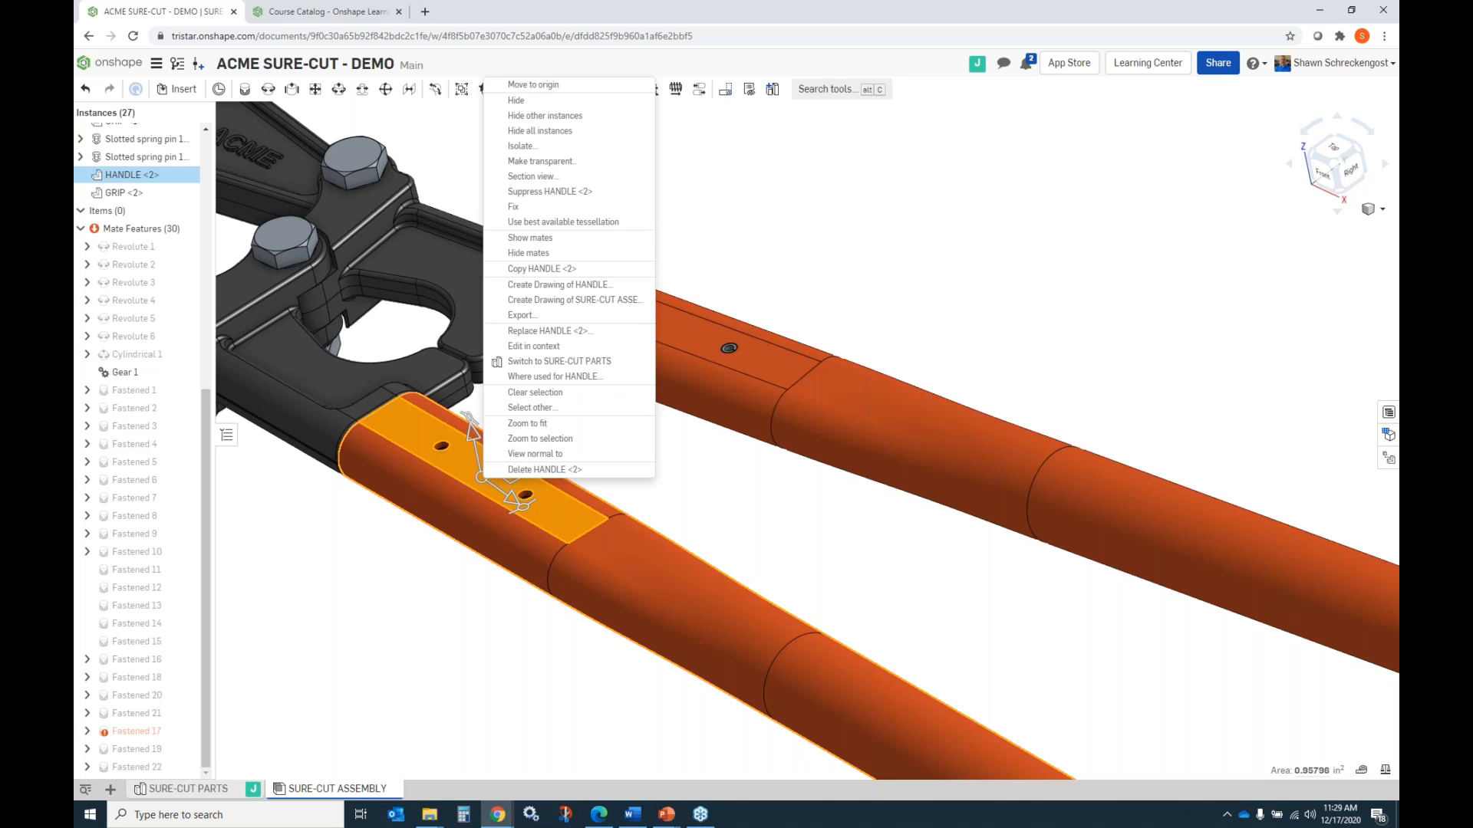
{"action": "left_click", "coordinate": [519, 102]}
{"action": "scroll", "coordinate": [784, 524], "scroll_direction": "up", "scroll_amount": 1}
{"action": "scroll", "coordinate": [805, 555], "scroll_direction": "down", "scroll_amount": 2}
{"action": "scroll", "coordinate": [570, 474], "scroll_direction": "up", "scroll_amount": 3}
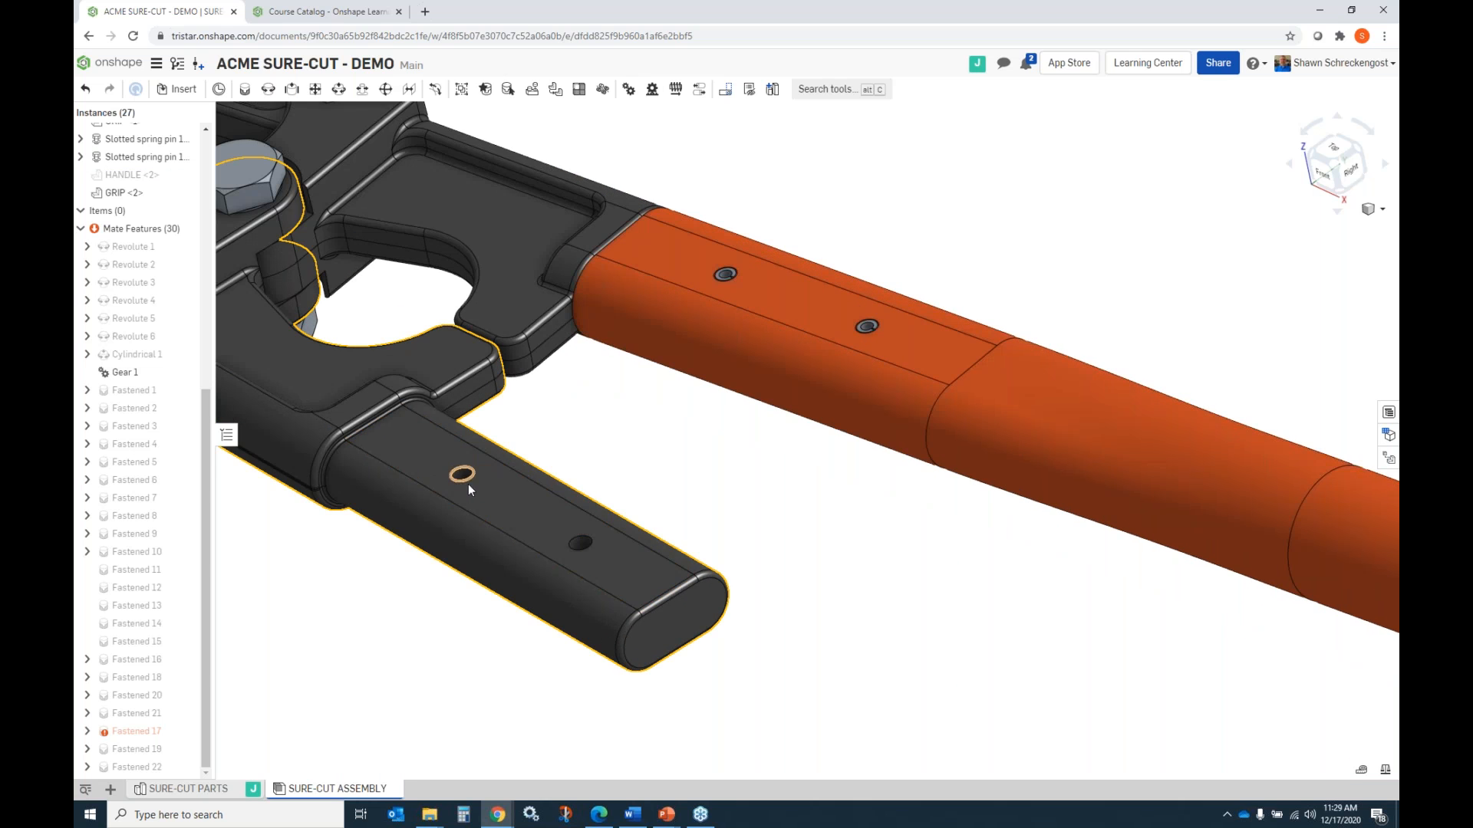
{"action": "scroll", "coordinate": [468, 484], "scroll_direction": "up", "scroll_amount": 2}
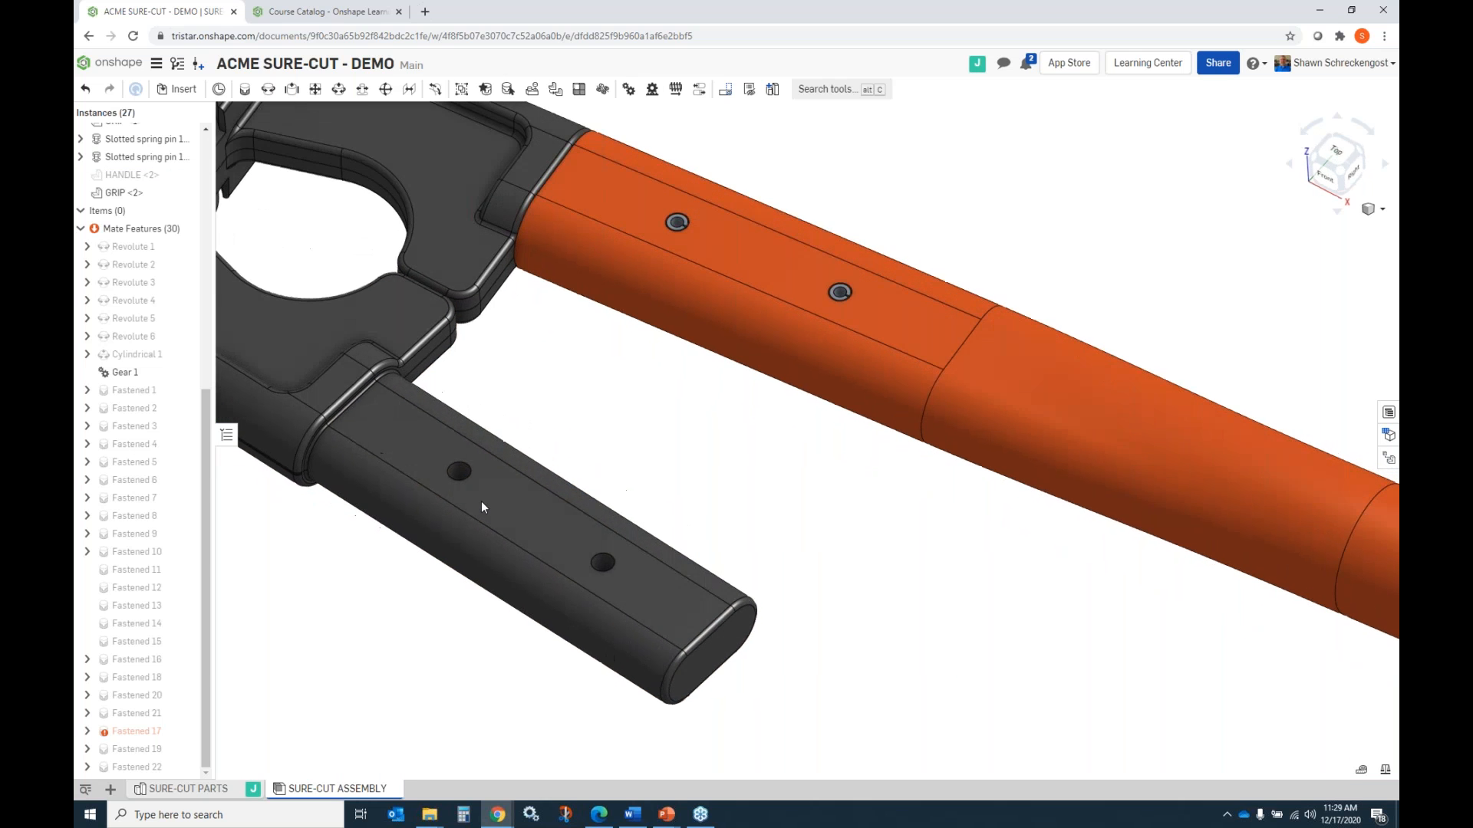
Insert a 1/8 x 0.5 stainless steel slotted spring pin from the ANSI inch standard content into the hole nearest the LEFT LEVER's end.
{"action": "left_click", "coordinate": [184, 90]}
{"action": "left_click", "coordinate": [390, 143]}
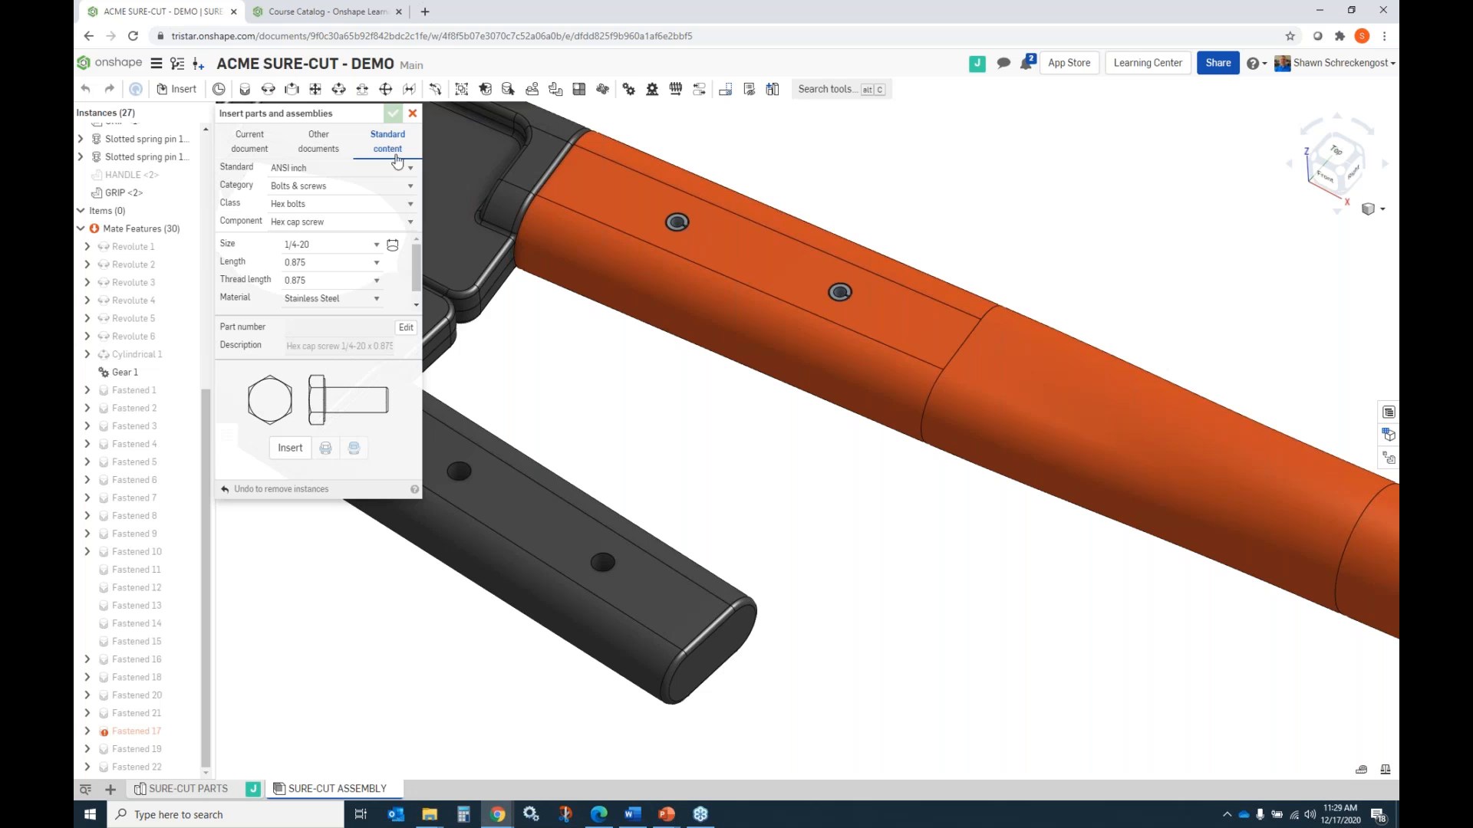
{"action": "left_click", "coordinate": [337, 187]}
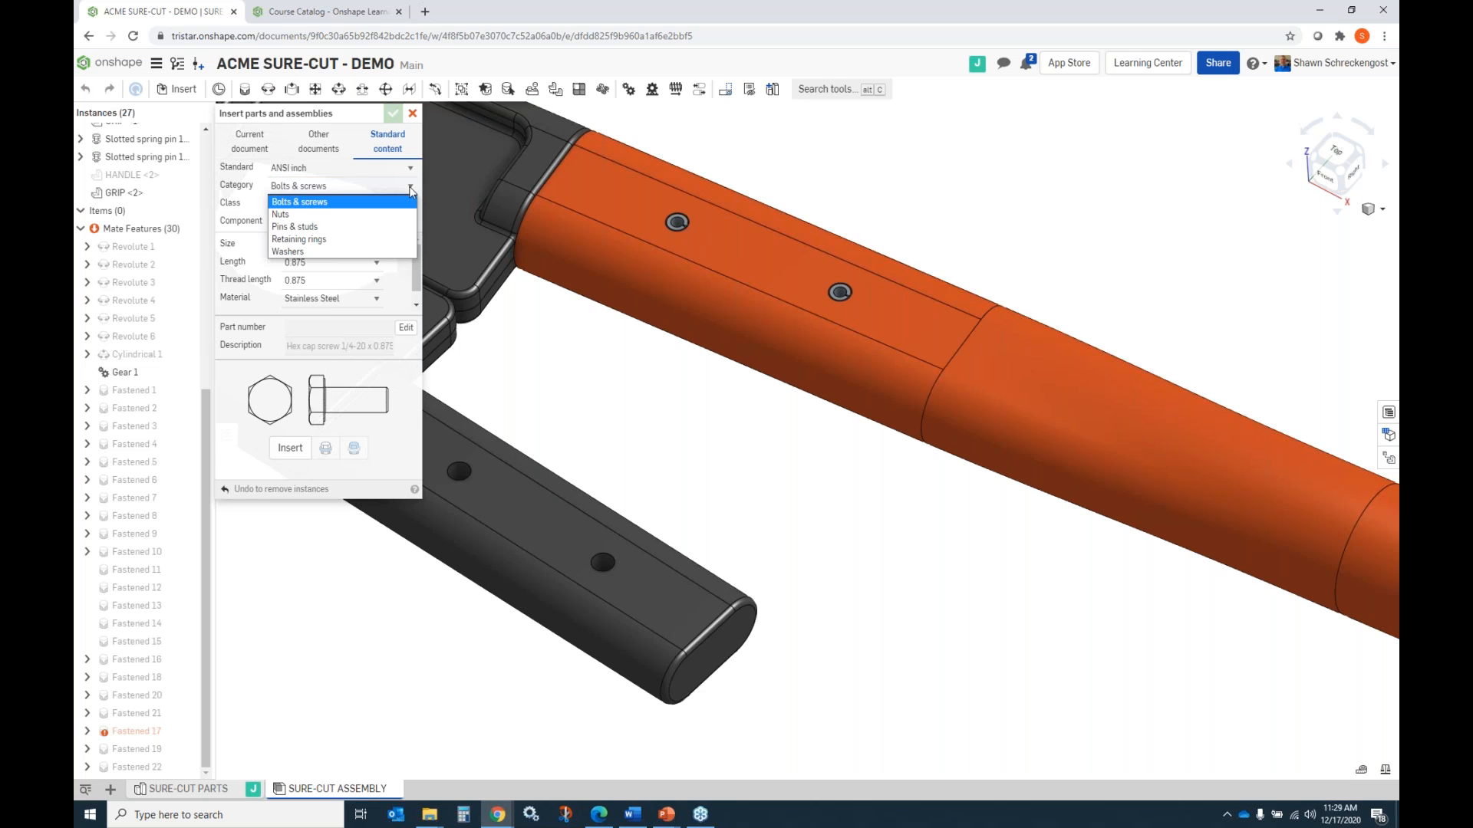
{"action": "left_click", "coordinate": [328, 227]}
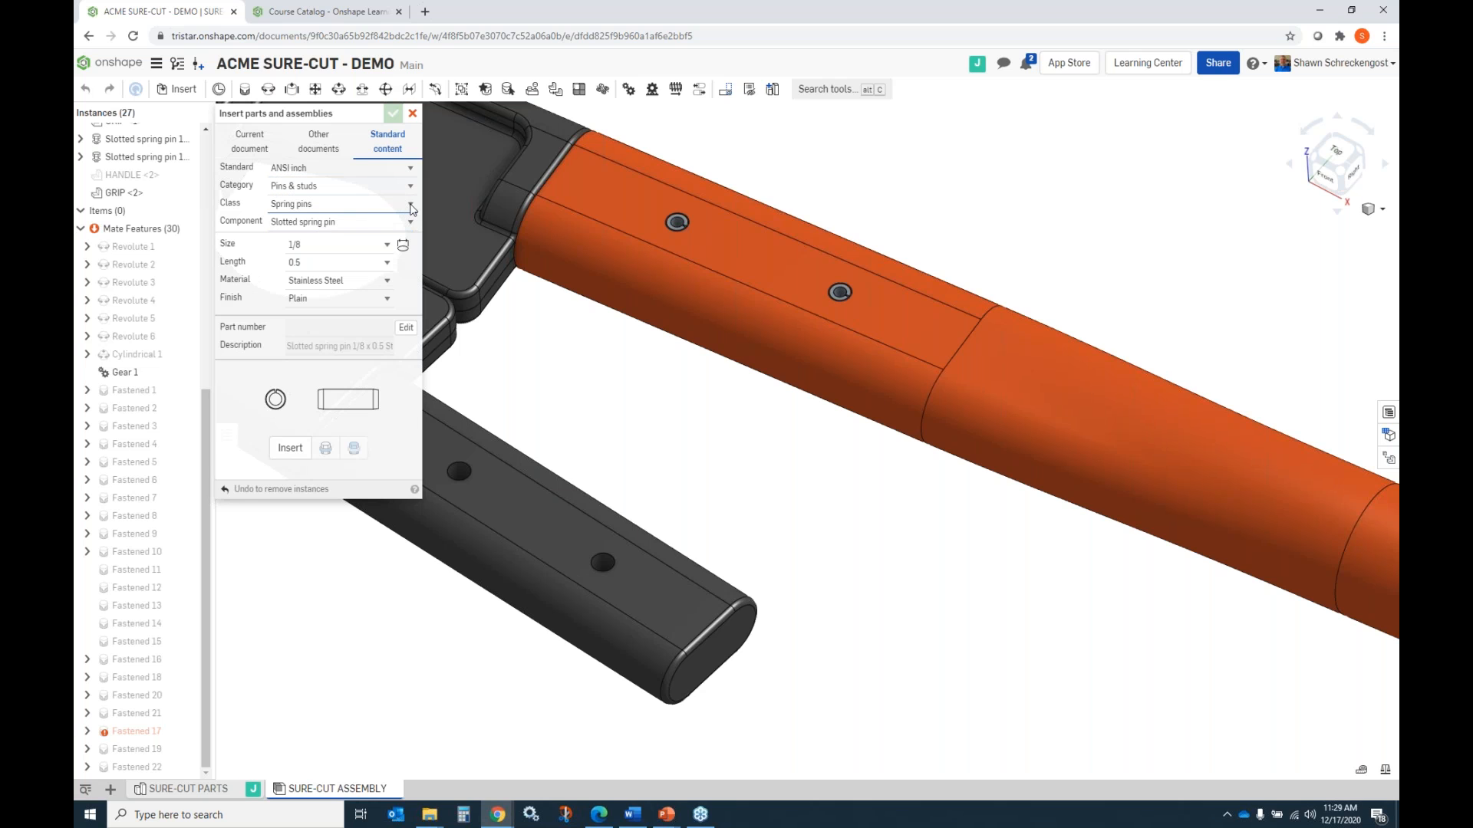
{"action": "left_click", "coordinate": [290, 449]}
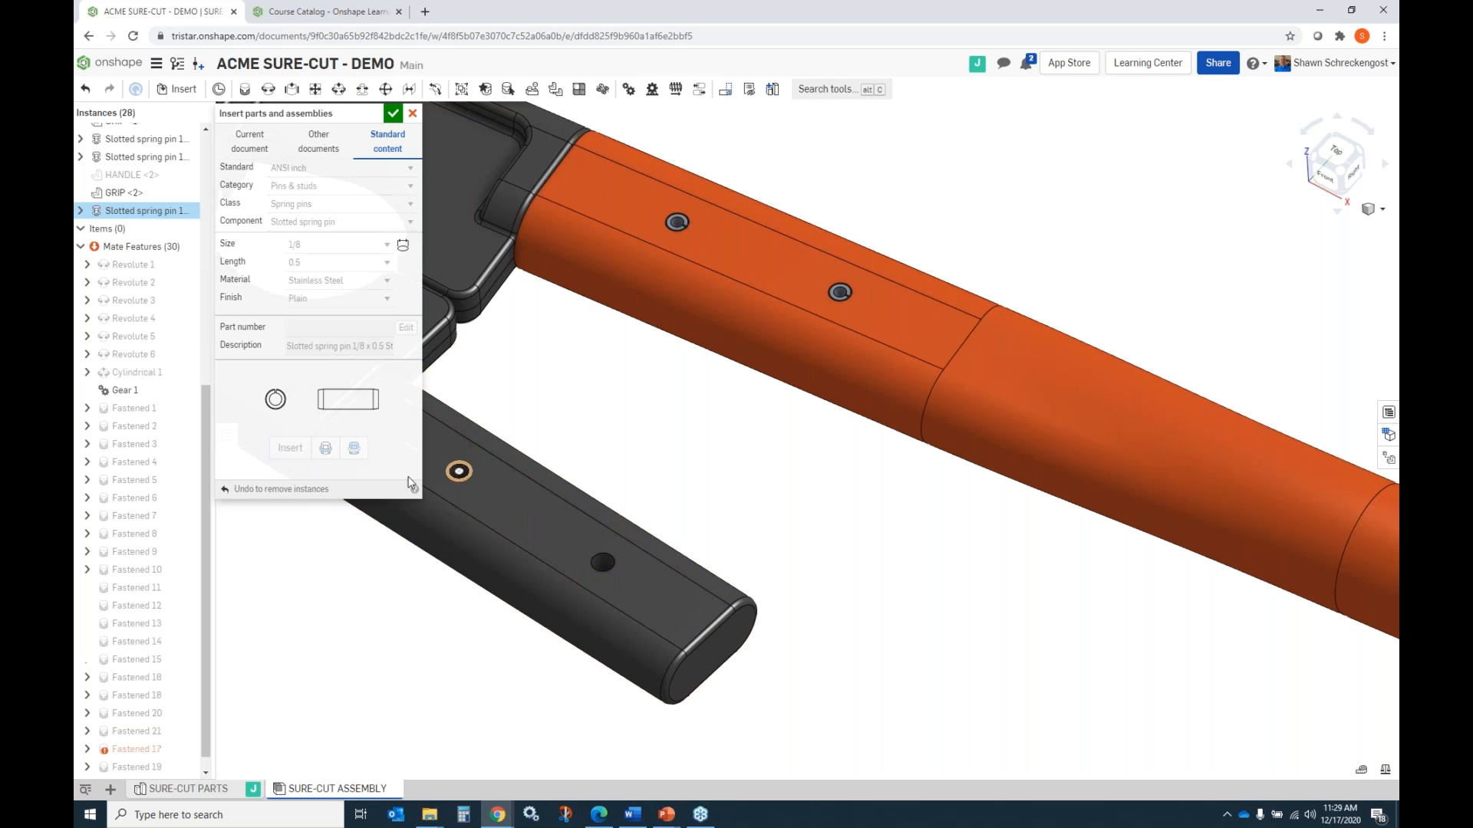
{"action": "left_click", "coordinate": [606, 577]}
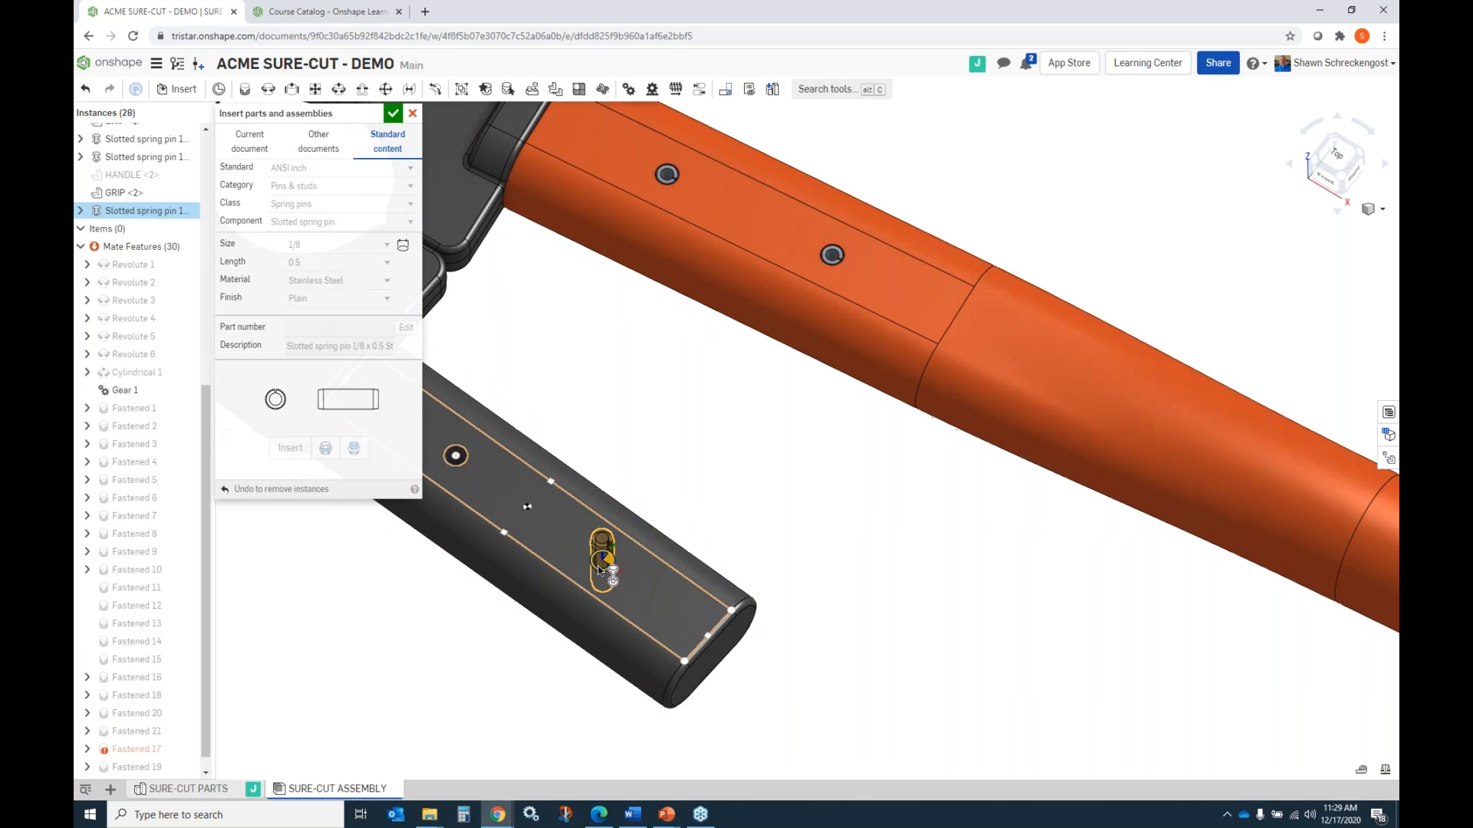
{"action": "scroll", "coordinate": [606, 577], "scroll_direction": "up", "scroll_amount": 10}
{"action": "mouse_move", "coordinate": [603, 574]}
{"action": "right_mouse_down"}
{"action": "mouse_move", "coordinate": [606, 592]}
{"action": "mouse_move", "coordinate": [626, 566]}
{"action": "mouse_move", "coordinate": [630, 586]}
{"action": "mouse_move", "coordinate": [622, 568]}
{"action": "right_mouse_up"}
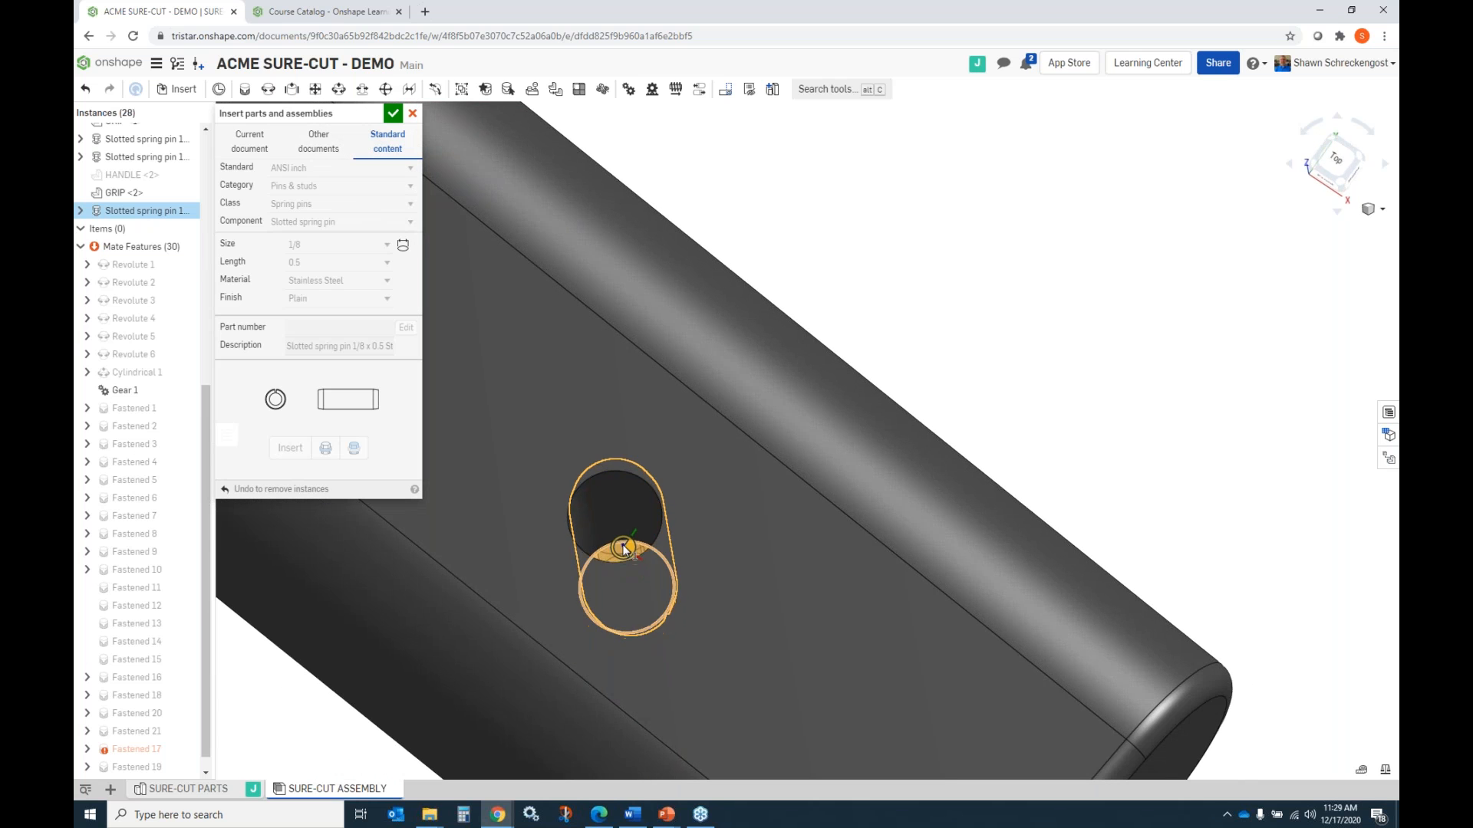
{"action": "left_click", "coordinate": [620, 536]}
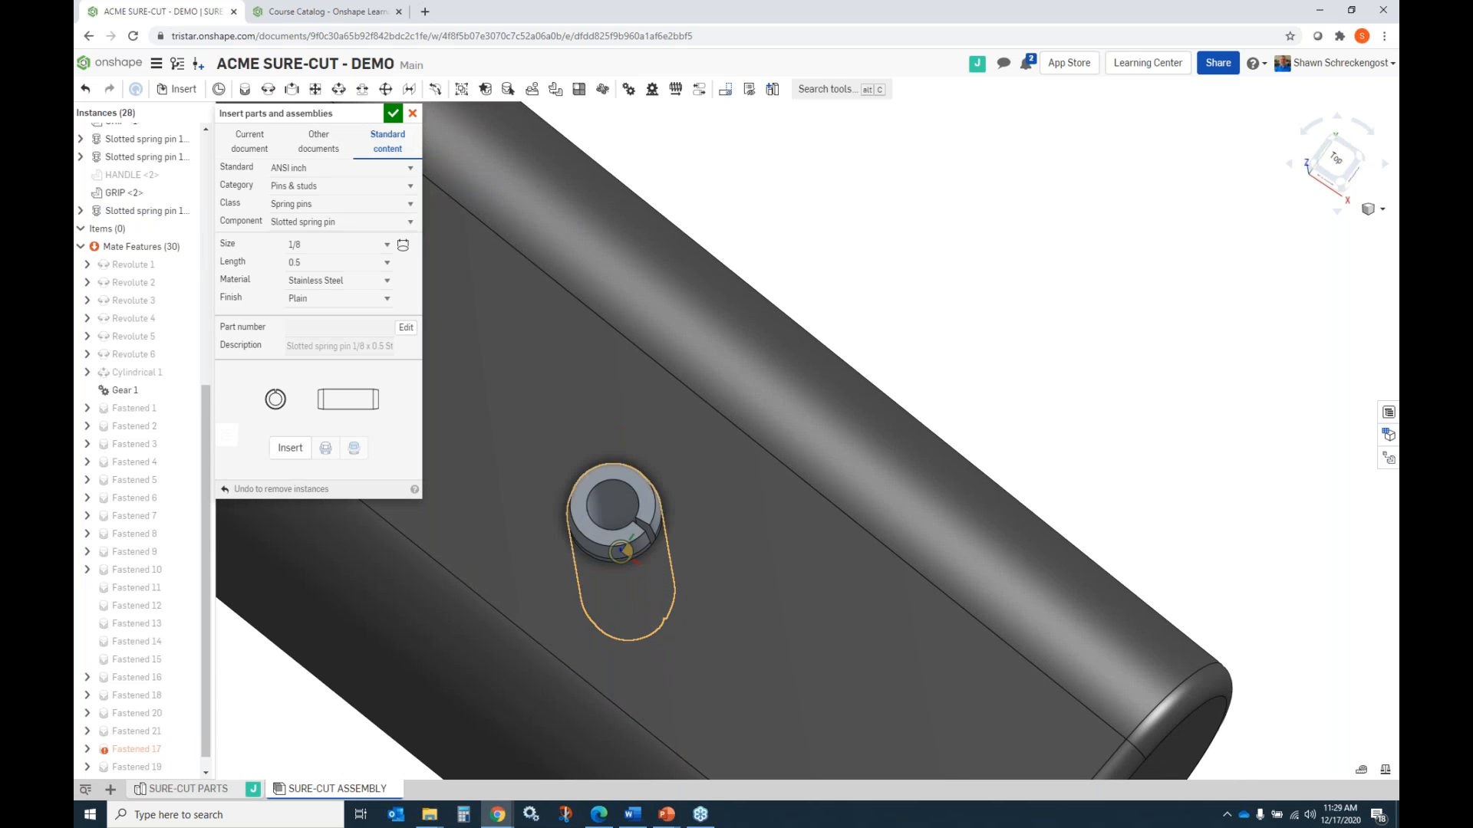
Insert a second 1/8 x 0.5 stainless steel slotted spring pin into the LEFT LEVER's remaining empty hole and finish inserting.
{"action": "scroll", "coordinate": [1045, 421], "scroll_direction": "down", "scroll_amount": 5}
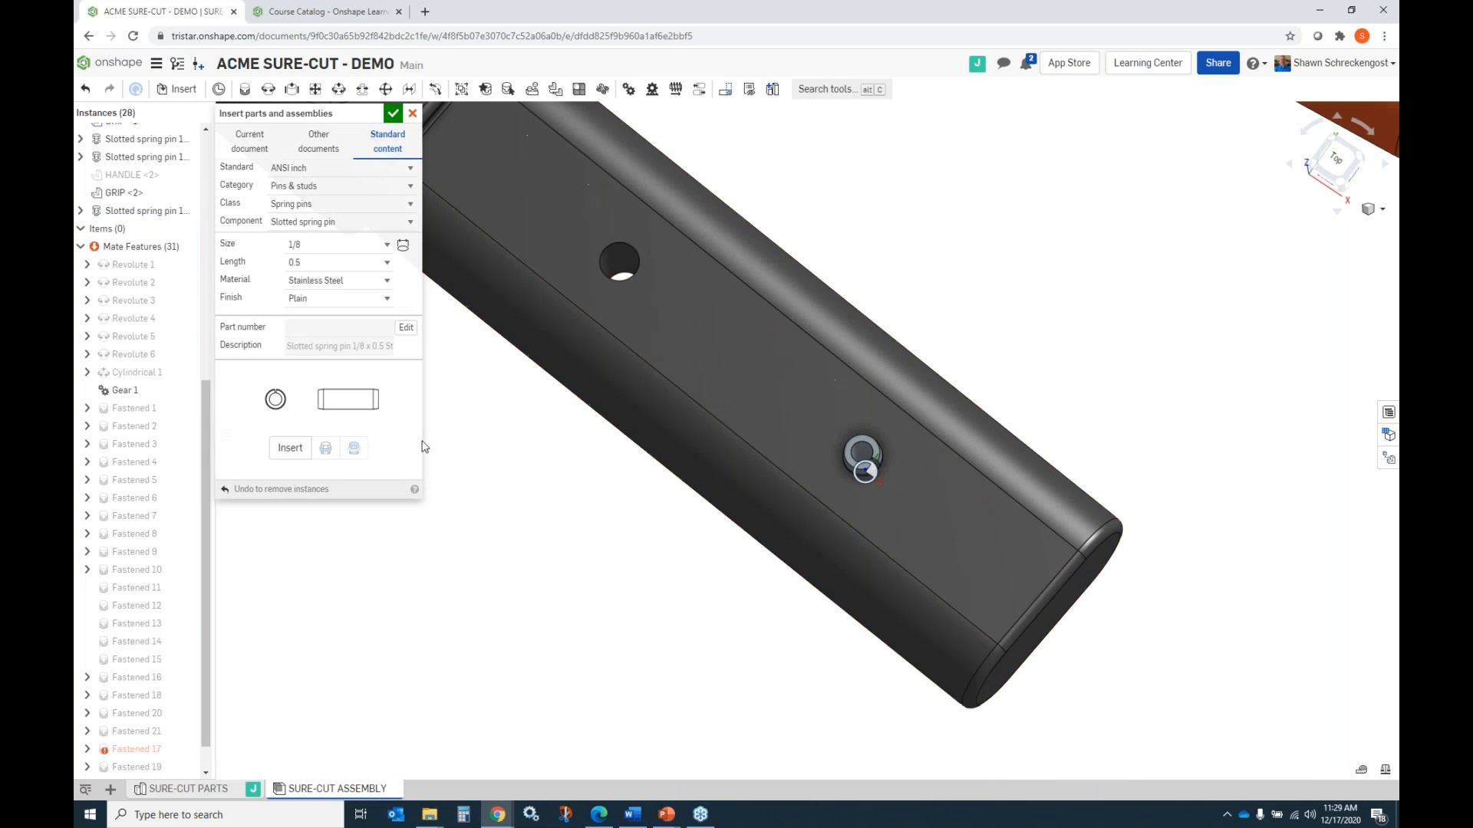
{"action": "left_click", "coordinate": [290, 448]}
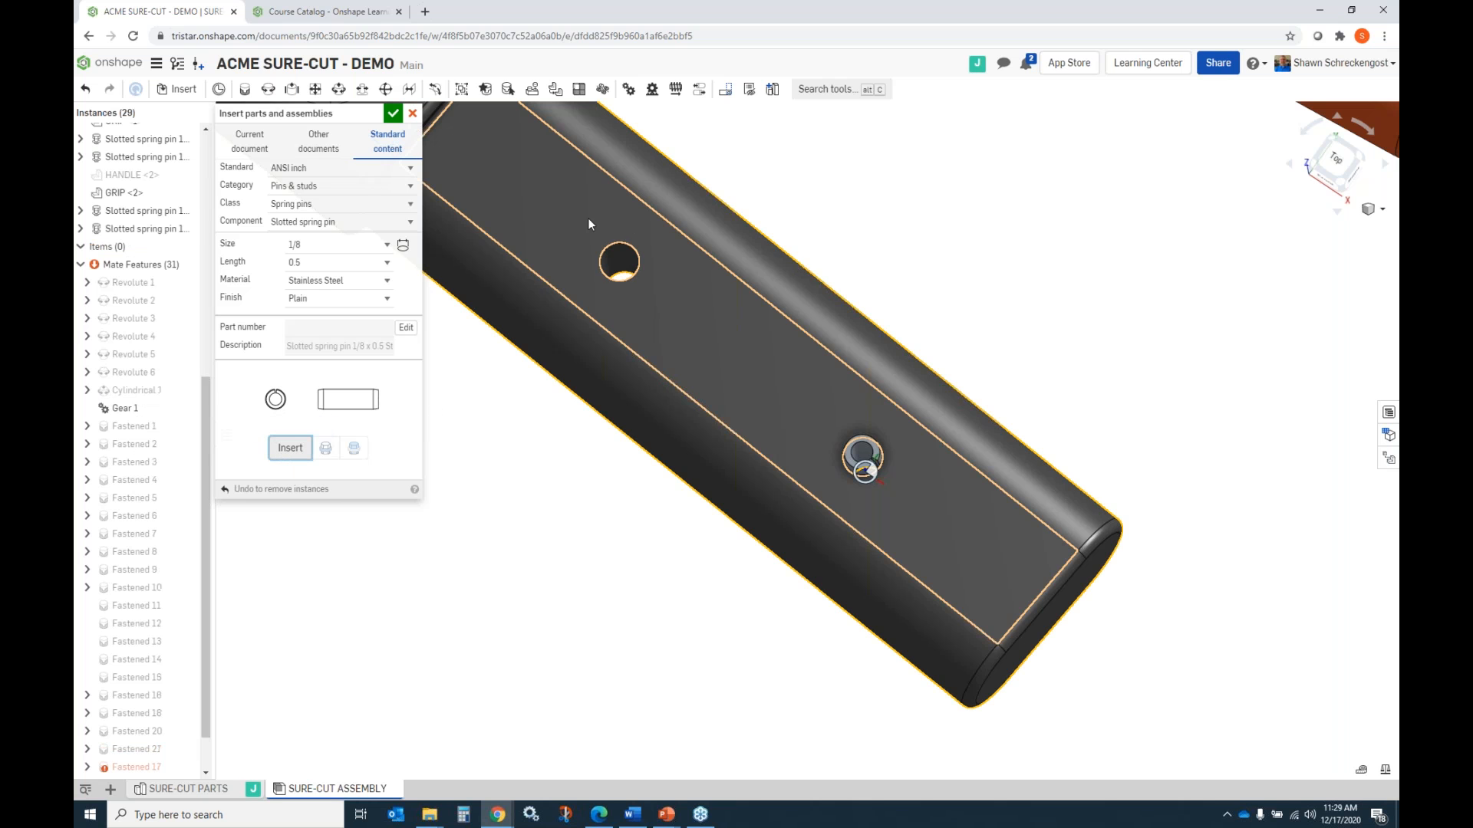
{"action": "scroll", "coordinate": [636, 253], "scroll_direction": "up", "scroll_amount": 5}
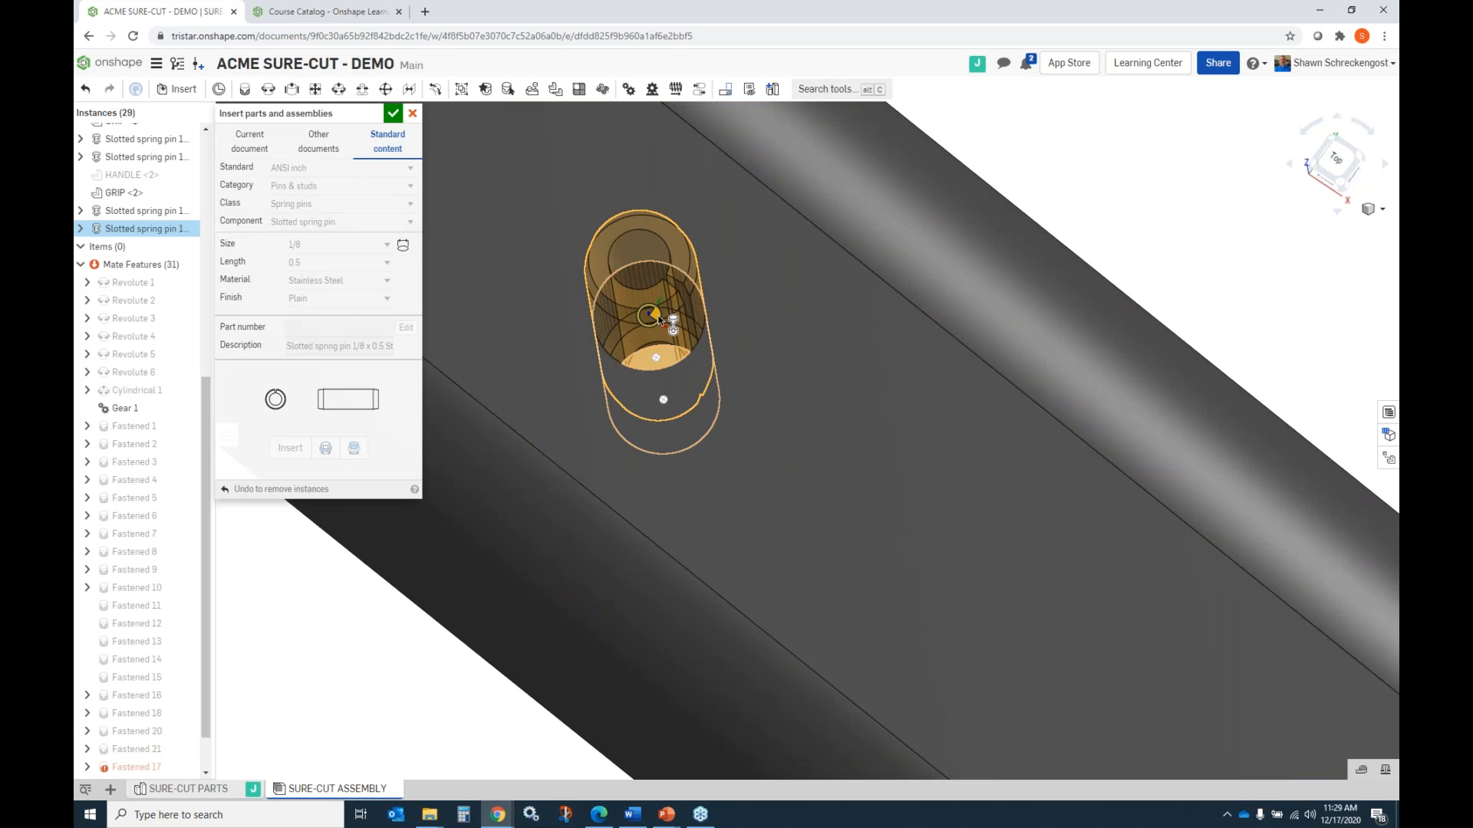
{"action": "left_click", "coordinate": [656, 357]}
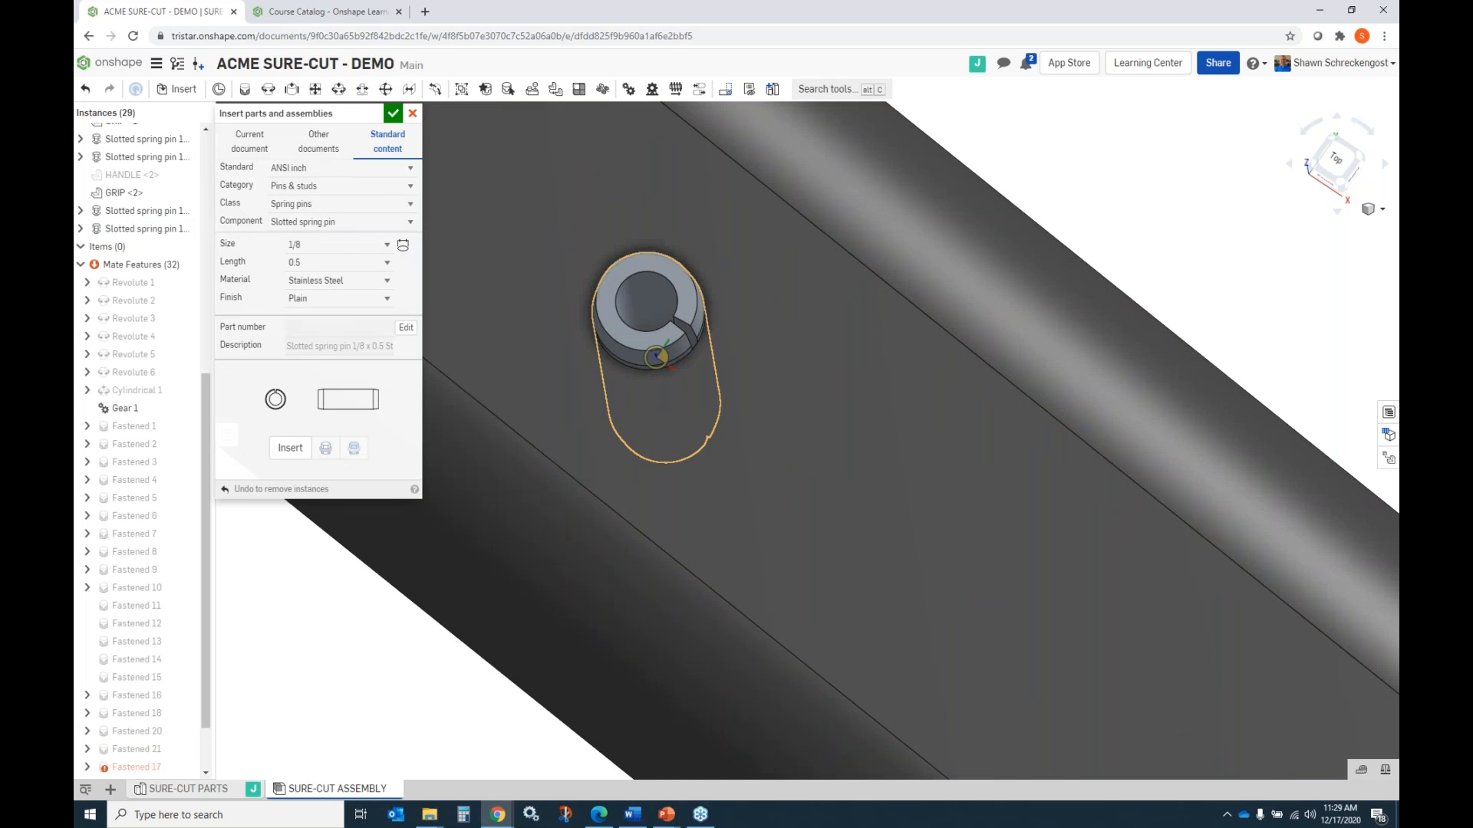
{"action": "scroll", "coordinate": [656, 357], "scroll_direction": "down", "scroll_amount": 3}
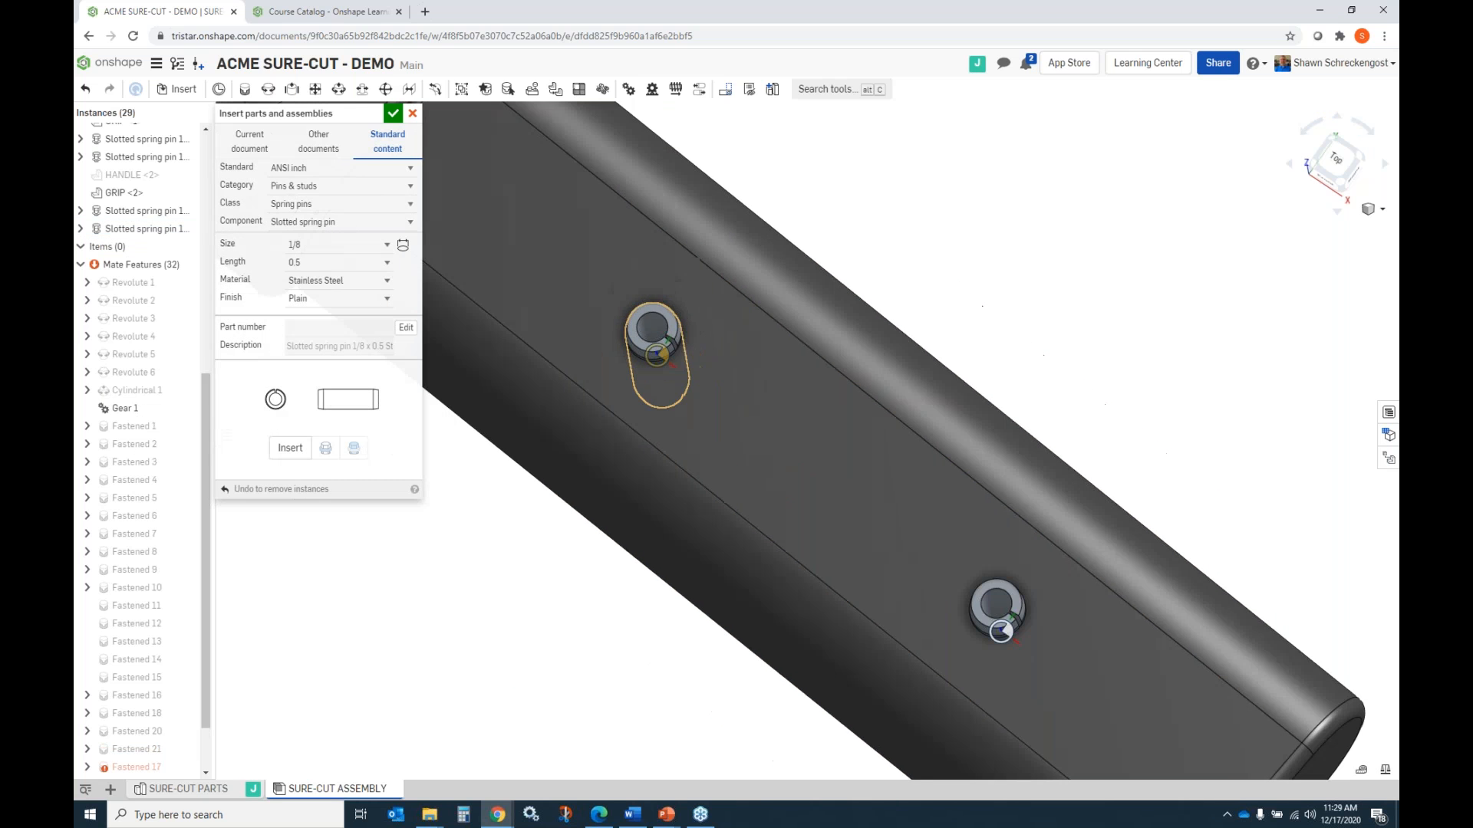
{"action": "left_click", "coordinate": [393, 113]}
Show the second HANDLE again over the LEFT LEVER and its two spring pins.
{"action": "scroll", "coordinate": [698, 458], "scroll_direction": "down", "scroll_amount": 3}
{"action": "right_click_drag", "start_coordinate": [698, 459], "coordinate": [692, 426]}
{"action": "left_click_drag", "start_coordinate": [207, 415], "coordinate": [198, 276]}
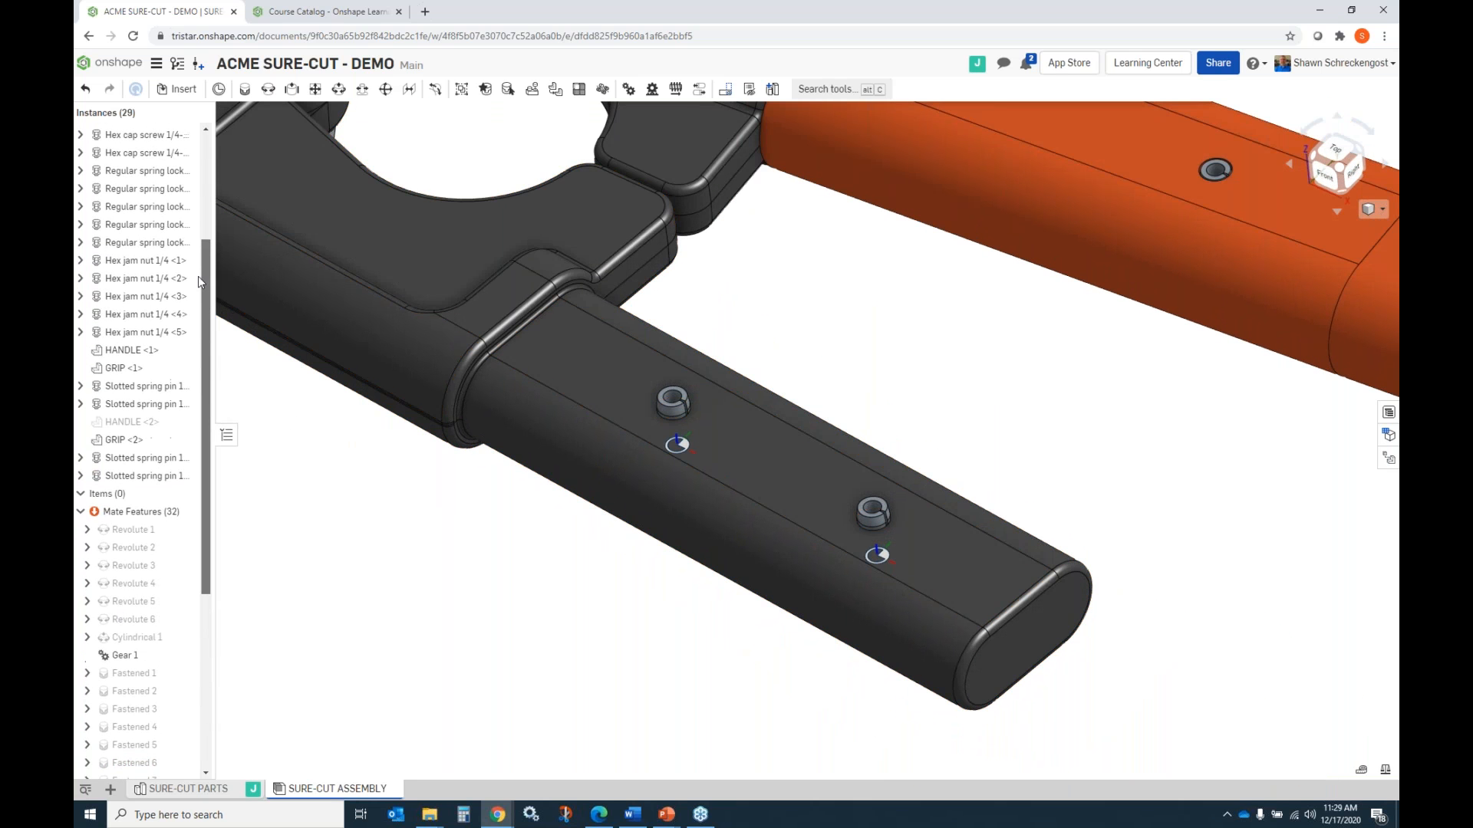
{"action": "right_click", "coordinate": [133, 419]}
{"action": "left_click", "coordinate": [115, 421]}
{"action": "left_click", "coordinate": [185, 424]}
{"action": "right_click_drag", "start_coordinate": [770, 430], "coordinate": [798, 350]}
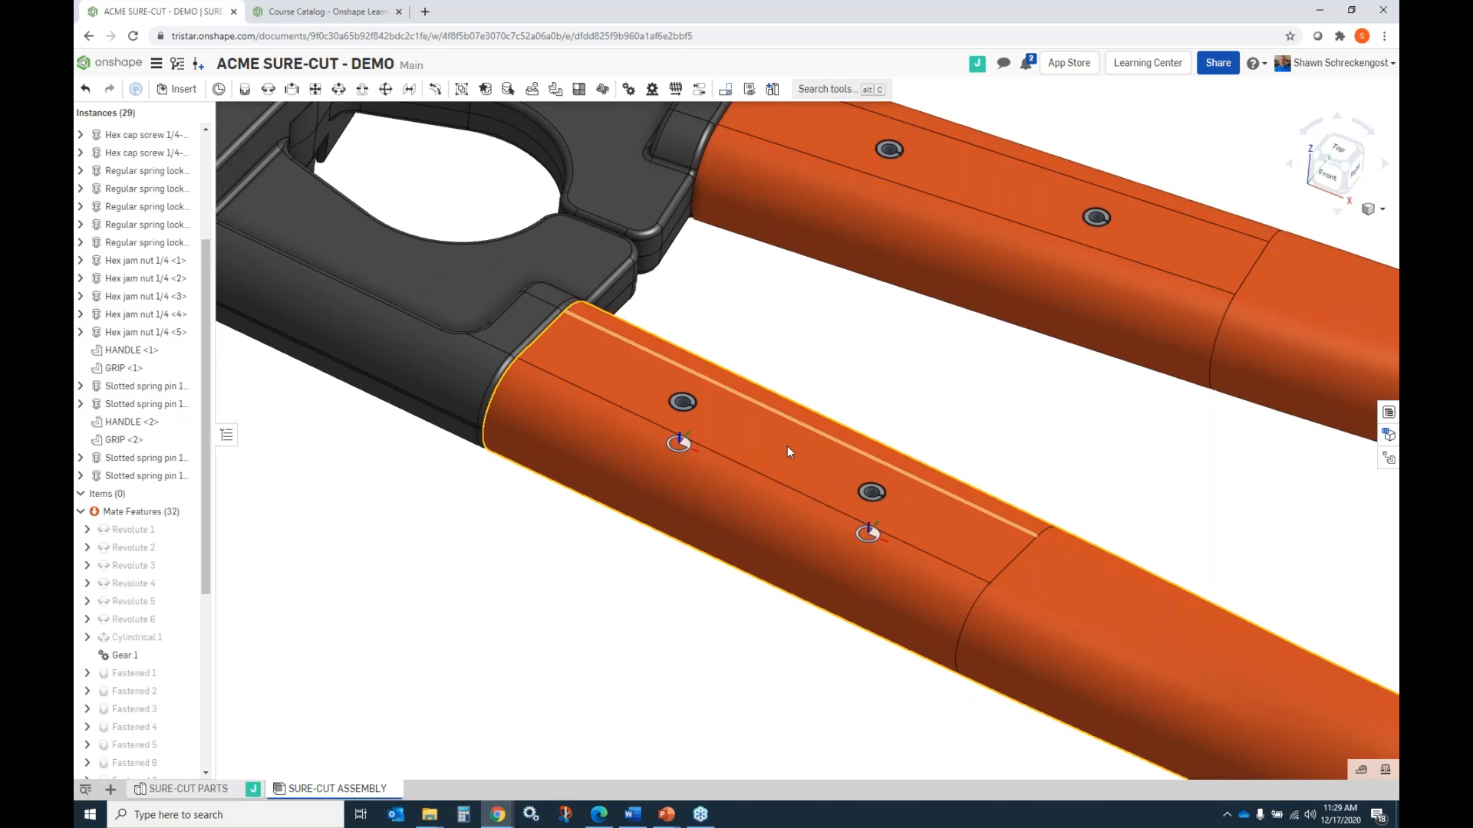
{"action": "scroll", "coordinate": [787, 445], "scroll_direction": "down", "scroll_amount": 5}
{"action": "scroll", "coordinate": [759, 411], "scroll_direction": "down", "scroll_amount": 5}
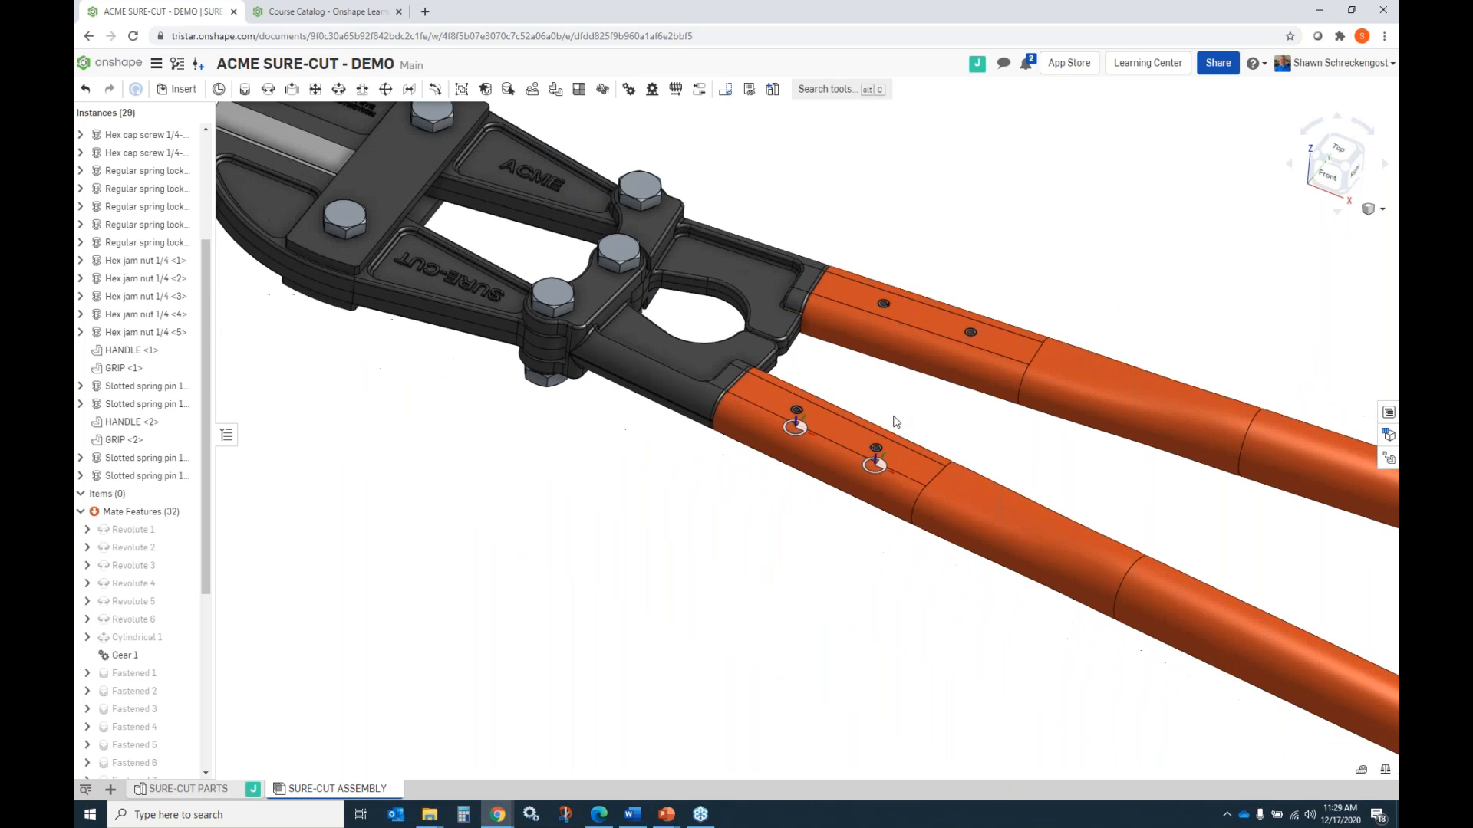
Replace hex cap screw 1/4-20 x 1 <5> with an ANSI inch 1/4-20 x 0.875 stainless steel hex cap screw from the standard content.
{"action": "right_click_drag", "start_coordinate": [404, 388], "coordinate": [452, 339]}
{"action": "scroll", "coordinate": [451, 340], "scroll_direction": "down", "scroll_amount": 3}
{"action": "scroll", "coordinate": [382, 339], "scroll_direction": "up", "scroll_amount": 8}
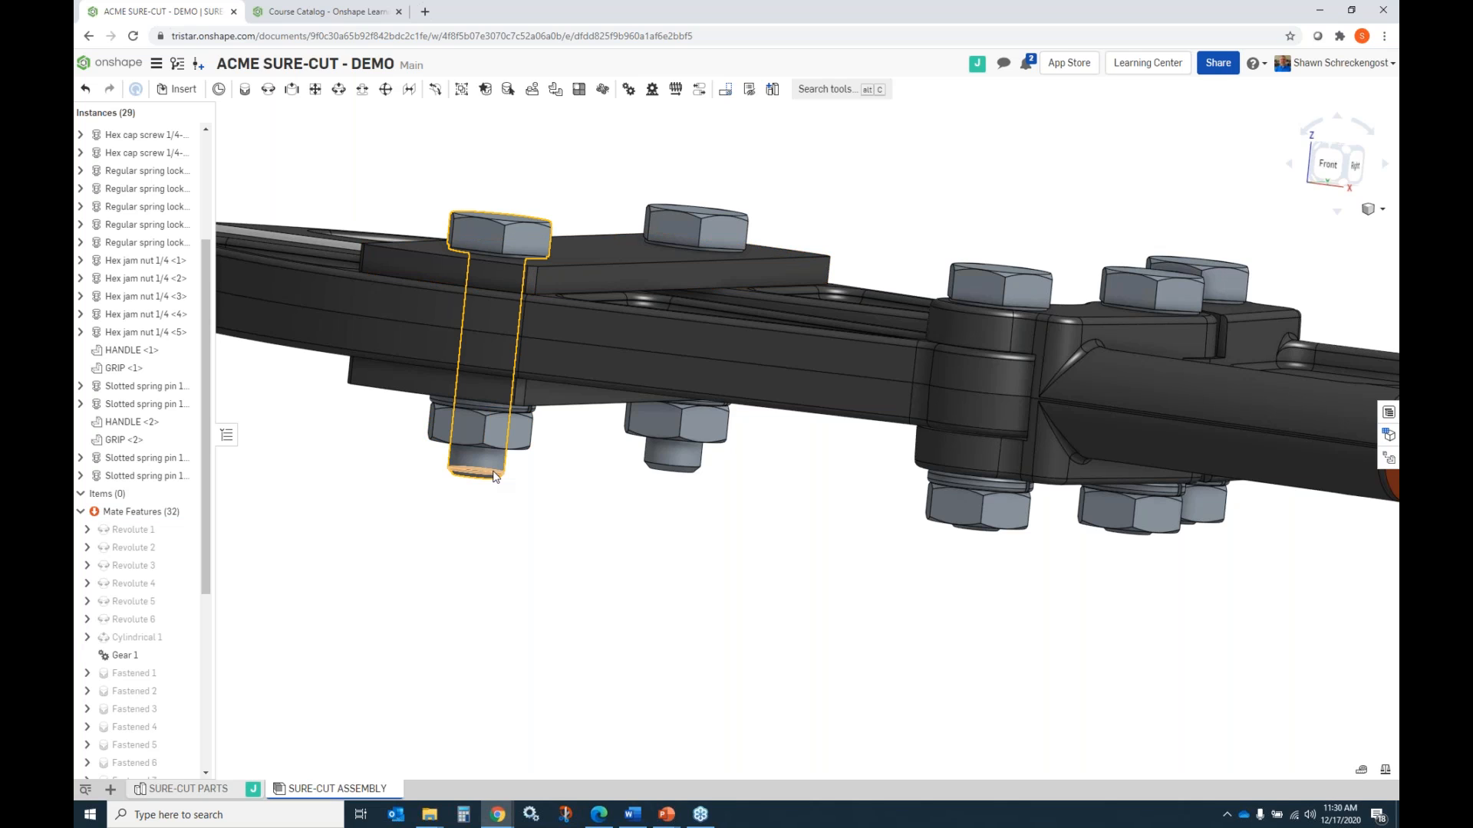
{"action": "left_click", "coordinate": [531, 237]}
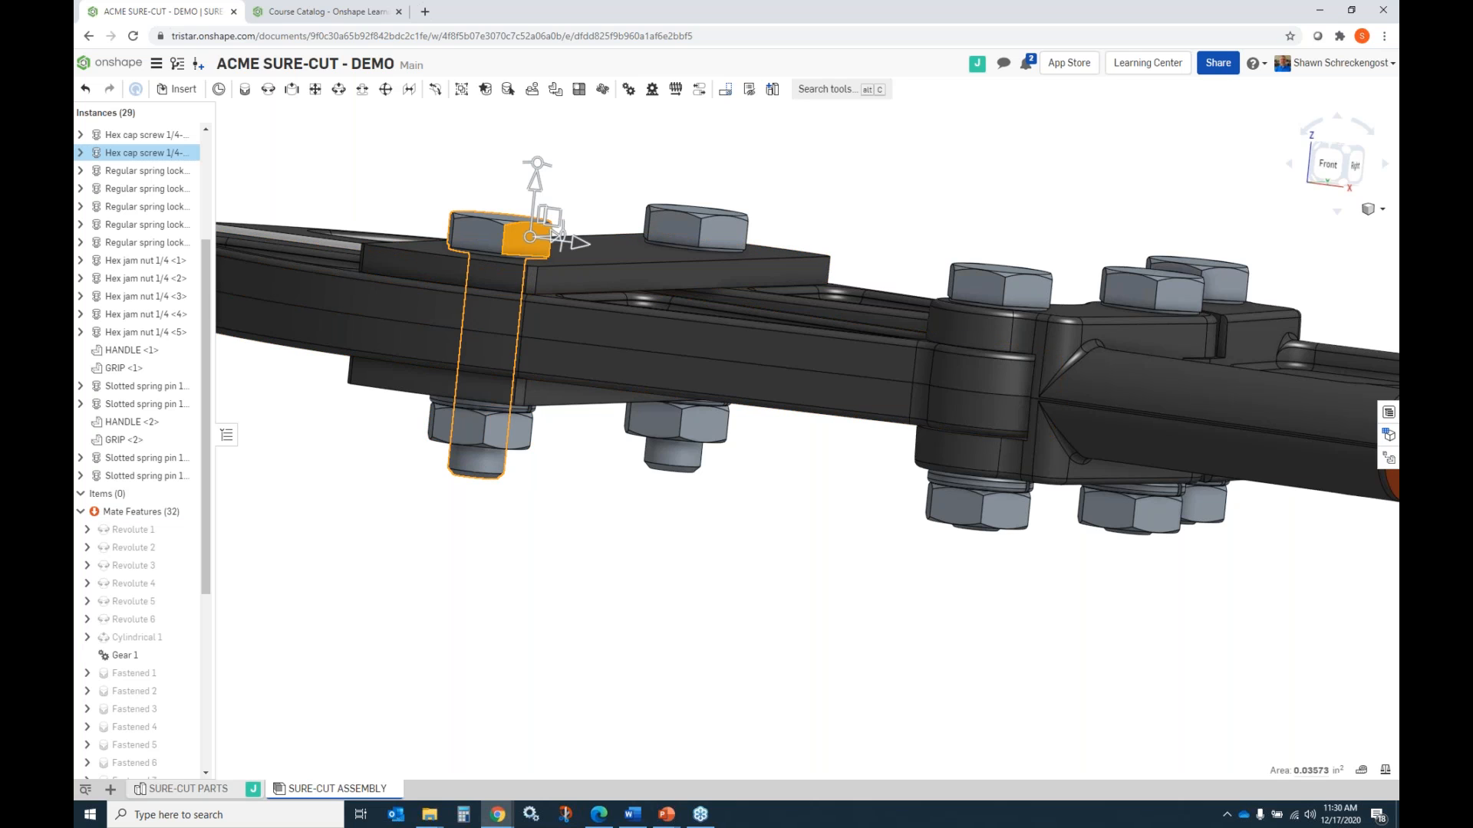
{"action": "right_click", "coordinate": [531, 239]}
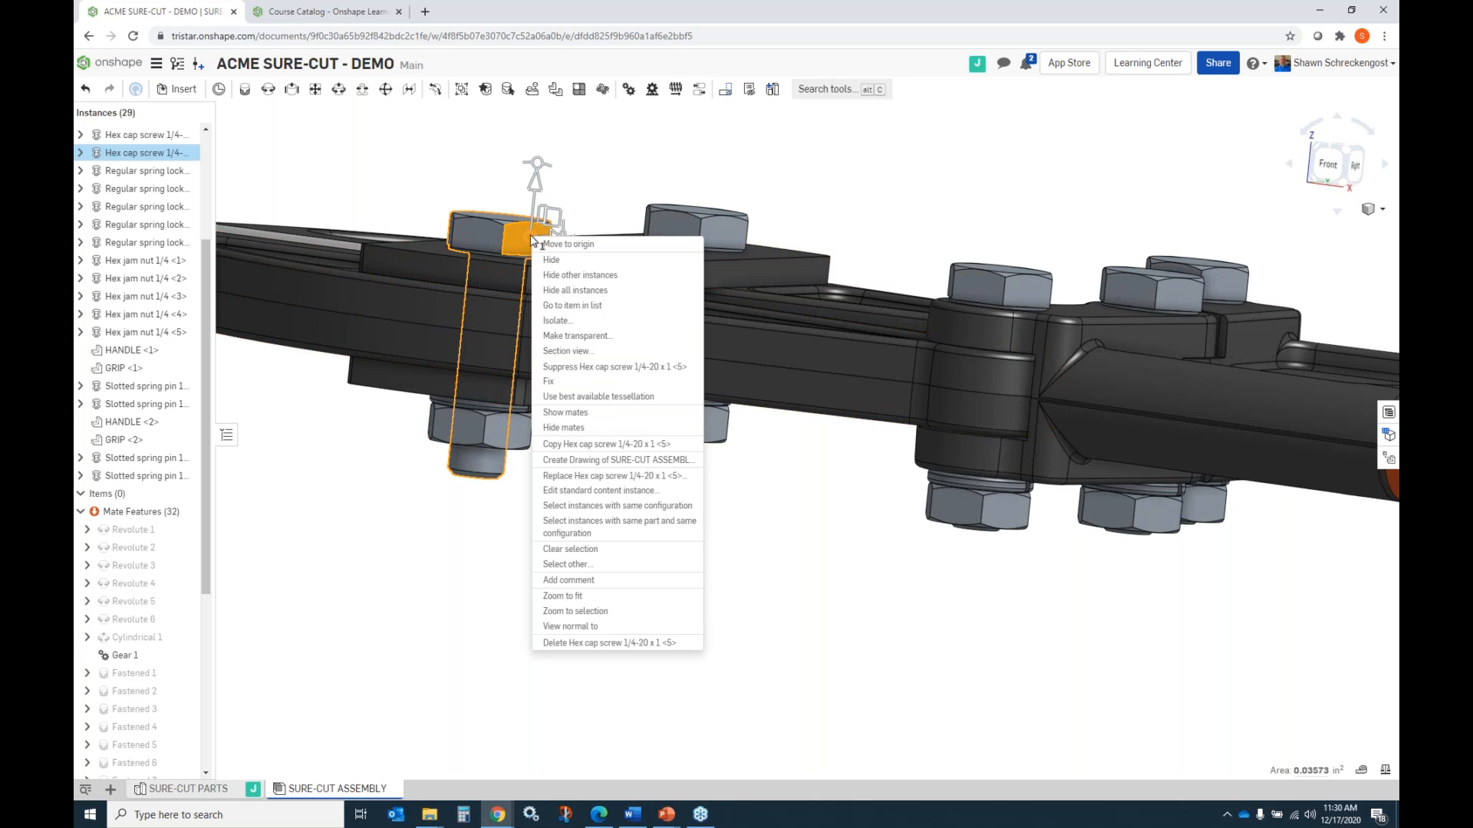
{"action": "left_click", "coordinate": [617, 476]}
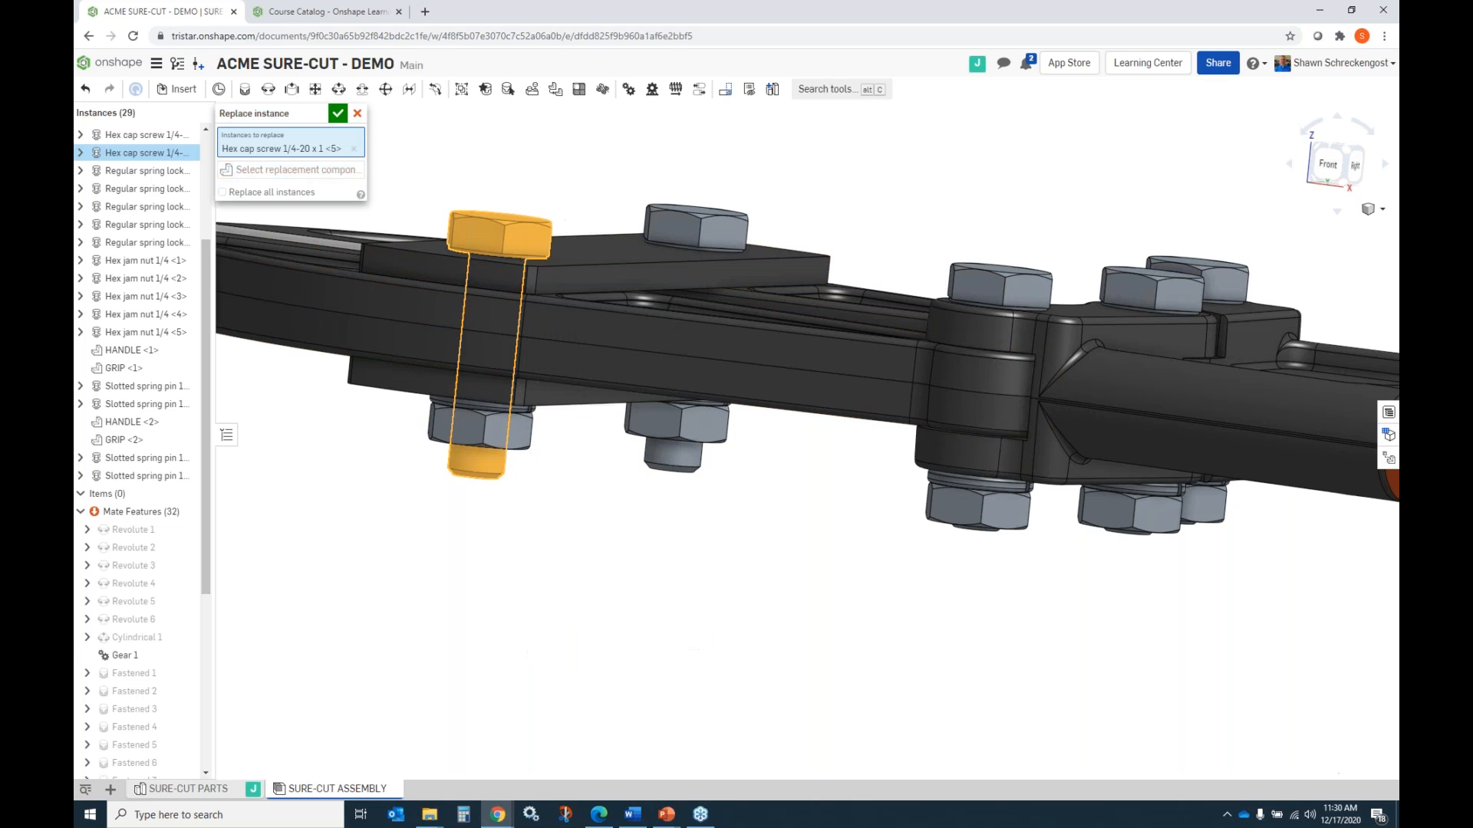
{"action": "left_click", "coordinate": [318, 172]}
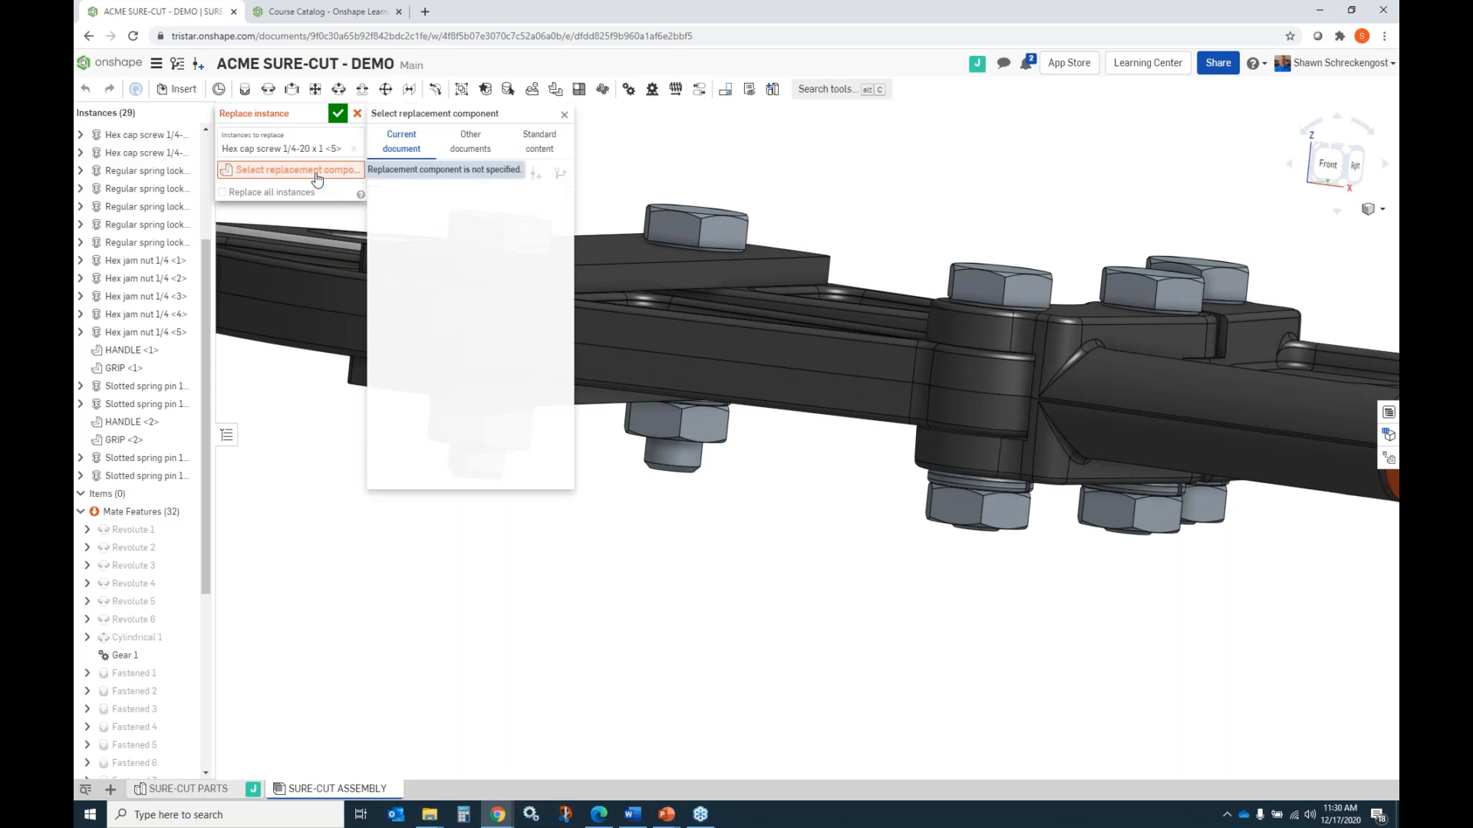
{"action": "left_click", "coordinate": [539, 147]}
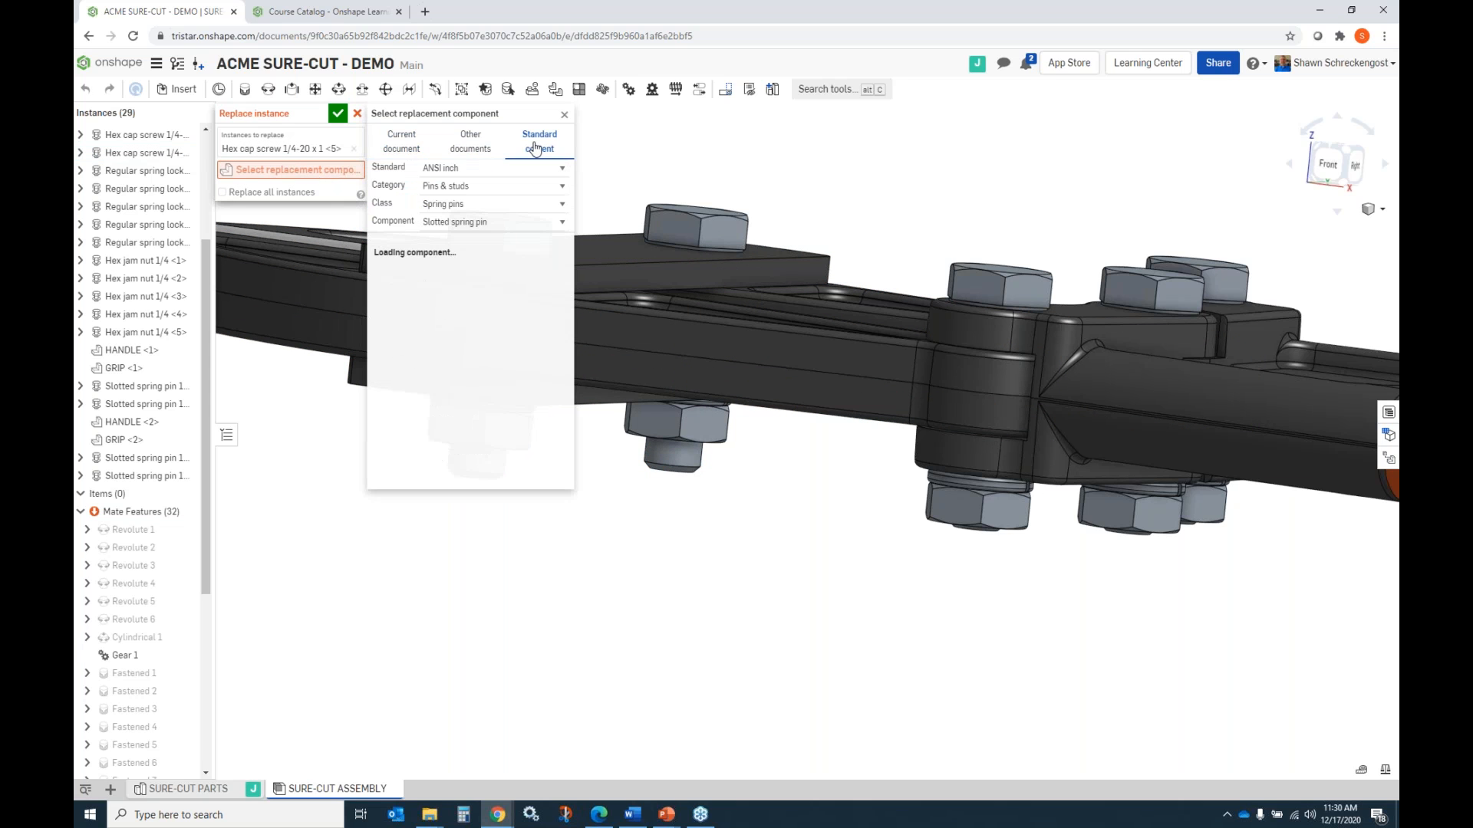
{"action": "left_click", "coordinate": [563, 184]}
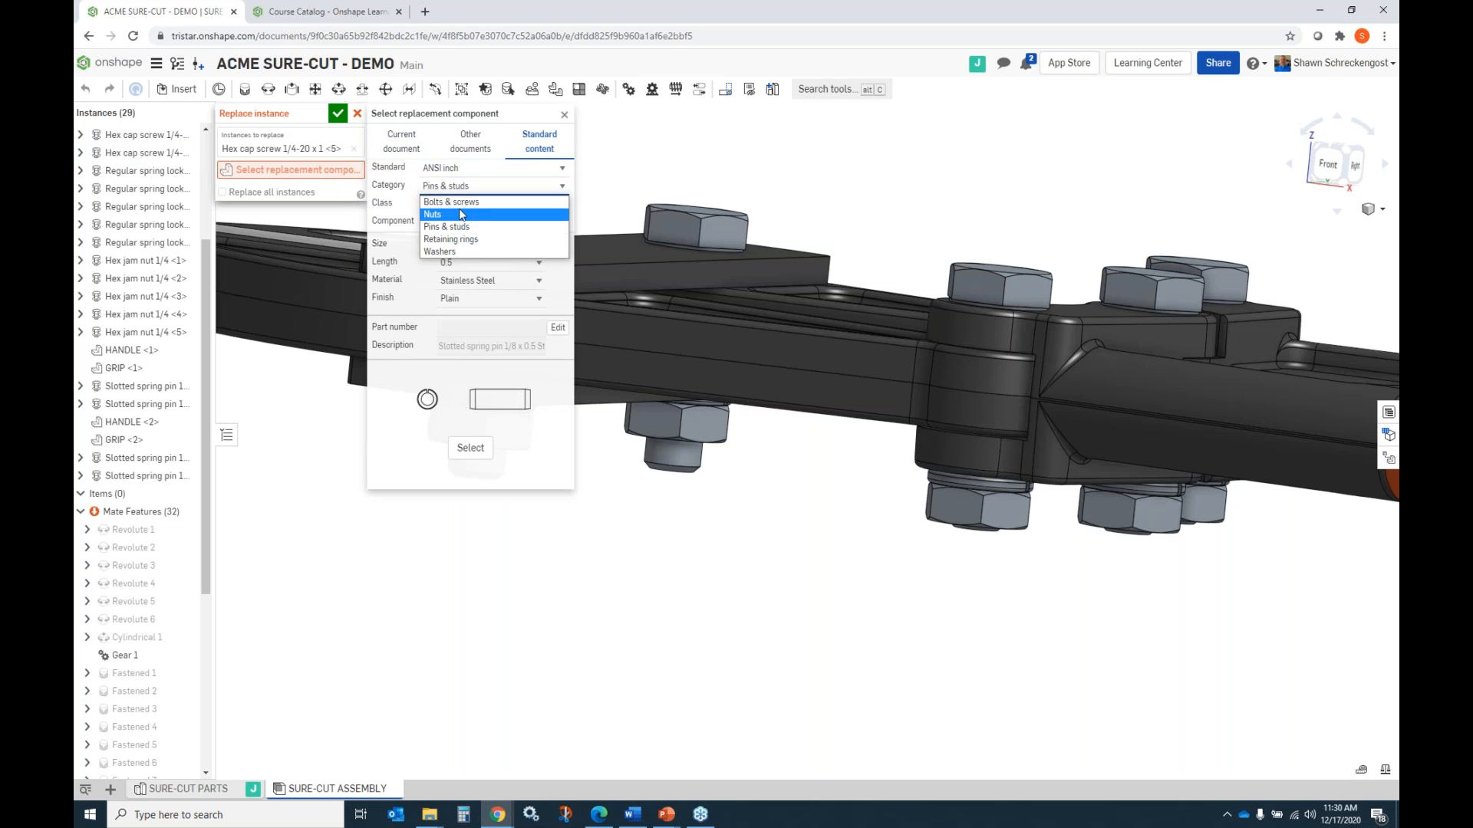
{"action": "left_click", "coordinate": [452, 222]}
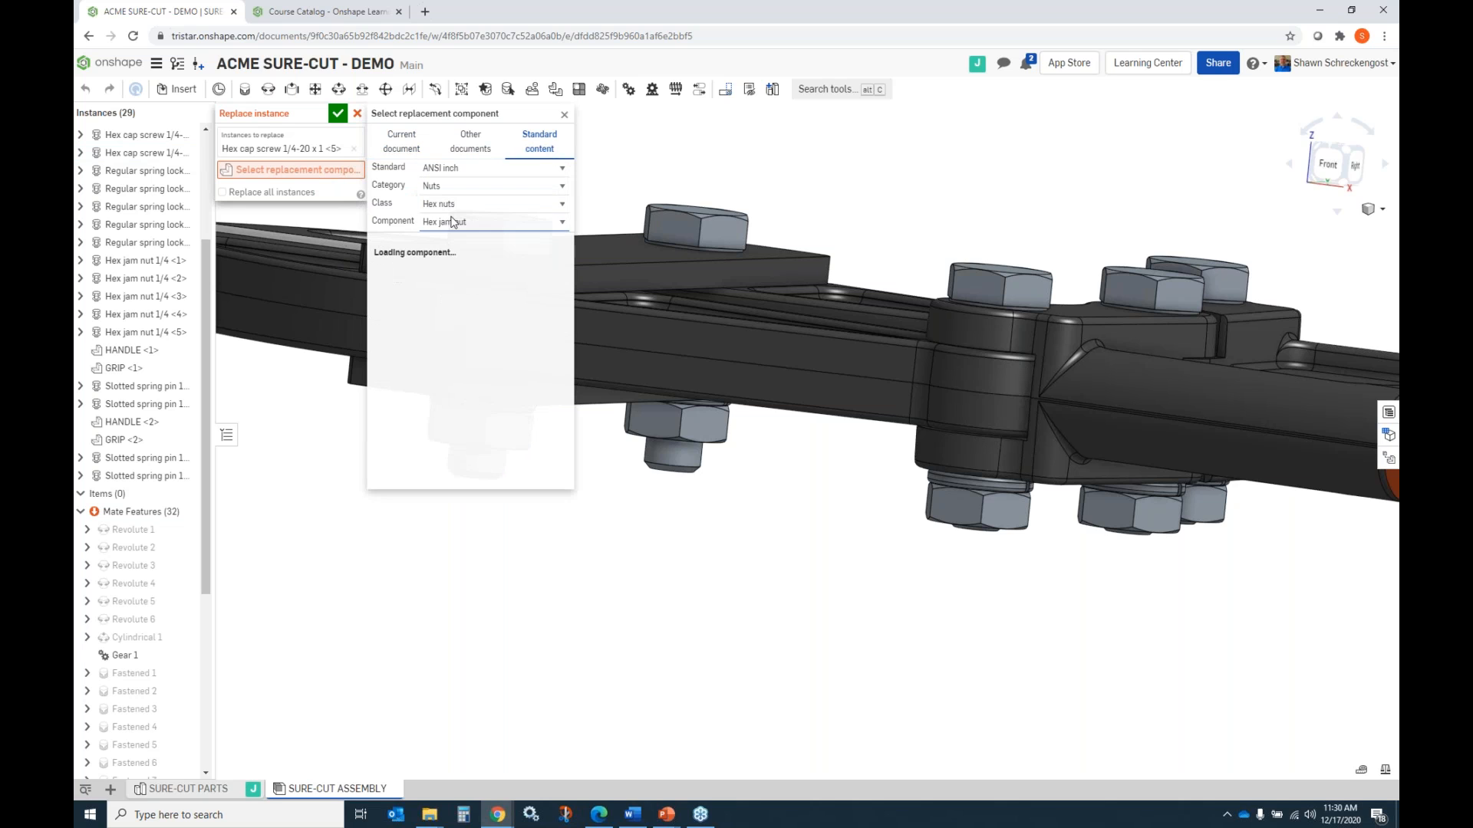
{"action": "left_click", "coordinate": [563, 186]}
{"action": "left_click", "coordinate": [503, 202]}
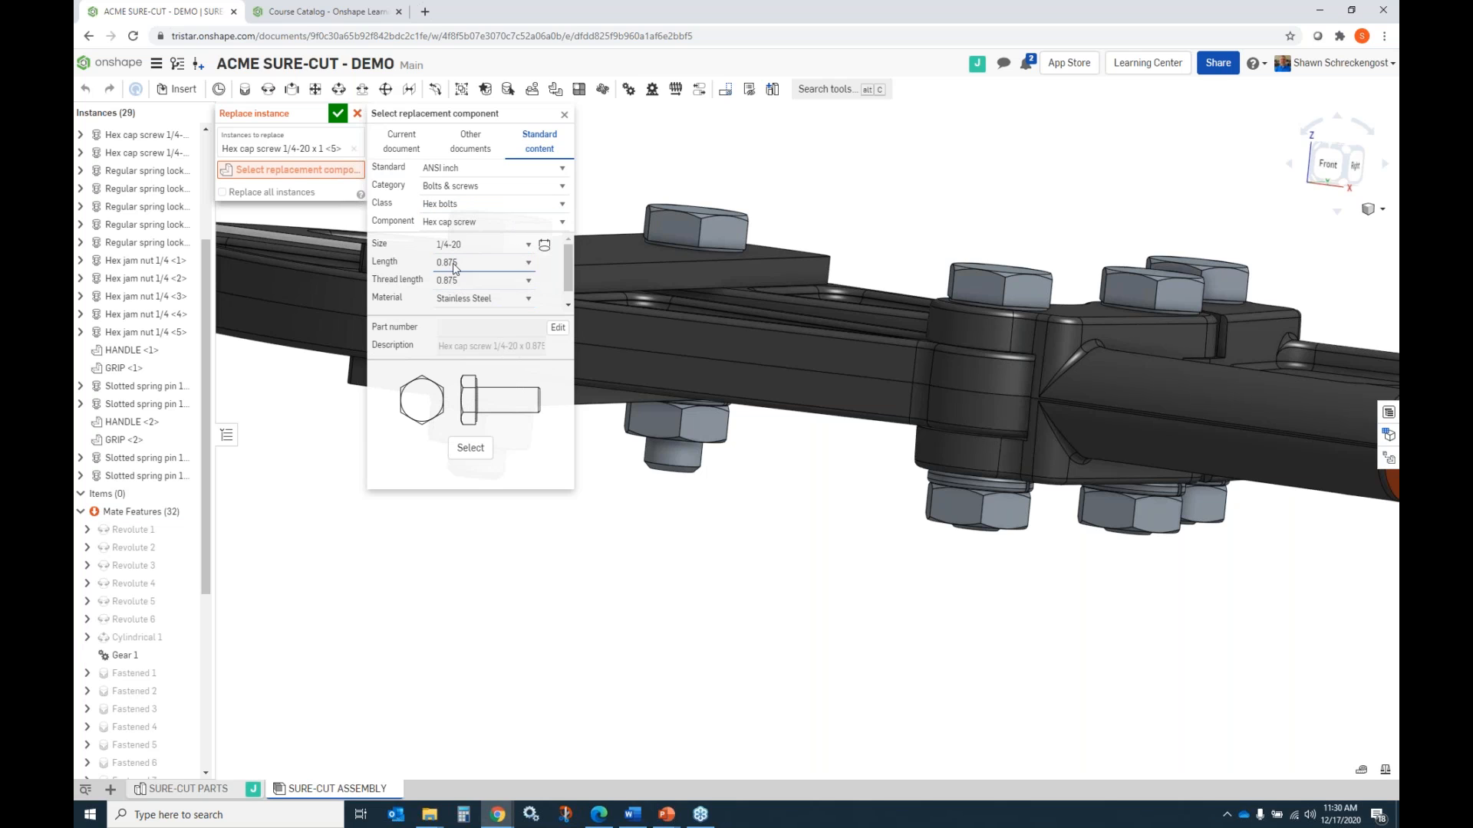
{"action": "left_click", "coordinate": [471, 449]}
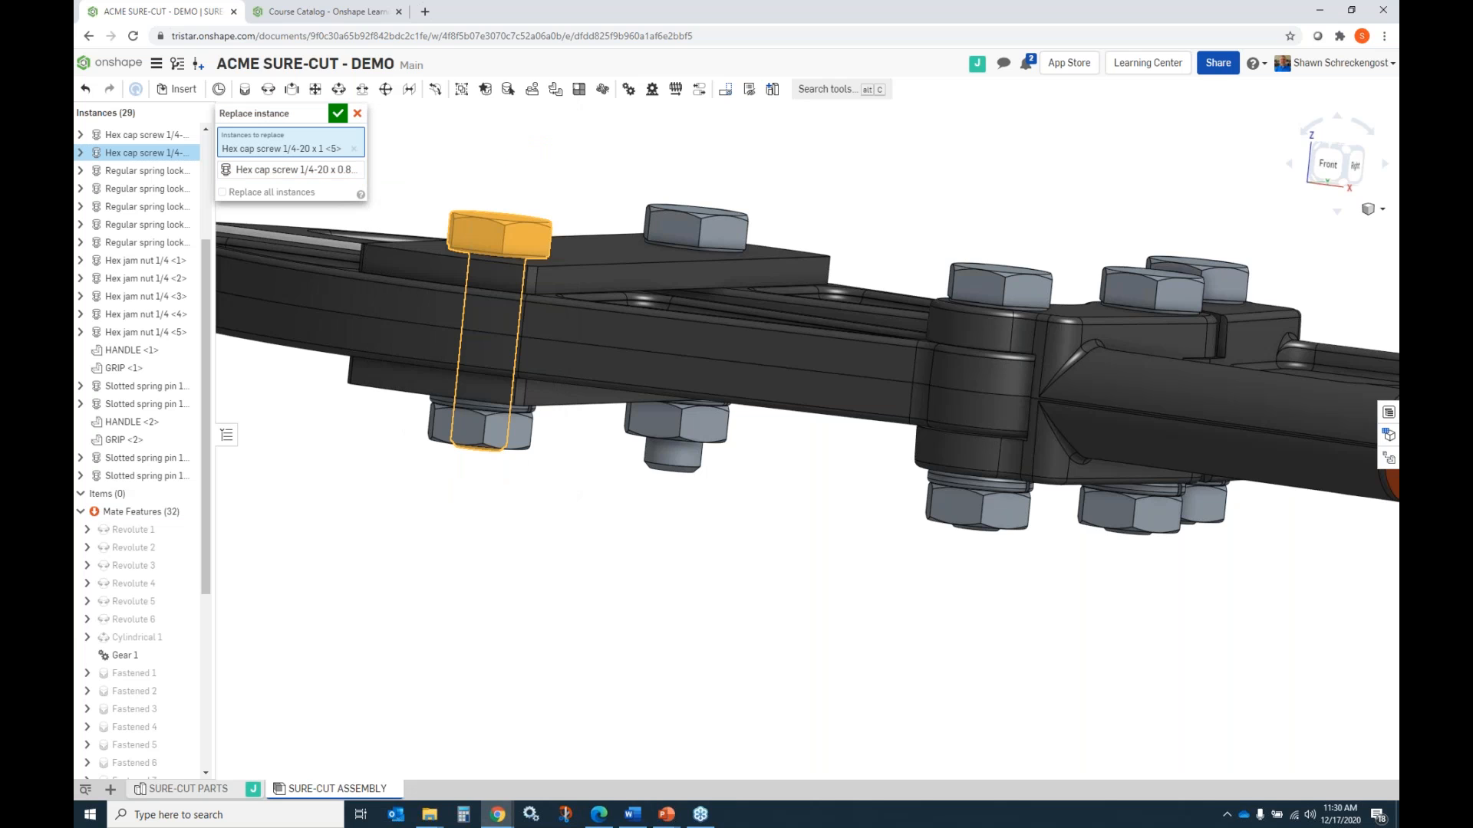
{"action": "left_click", "coordinate": [337, 113]}
Replace the link's other hex cap screw, 1/4-20 x 1 <4>, with the standard 1/4-20 x 0.875 stainless steel hex cap screw.
{"action": "left_click", "coordinate": [732, 233]}
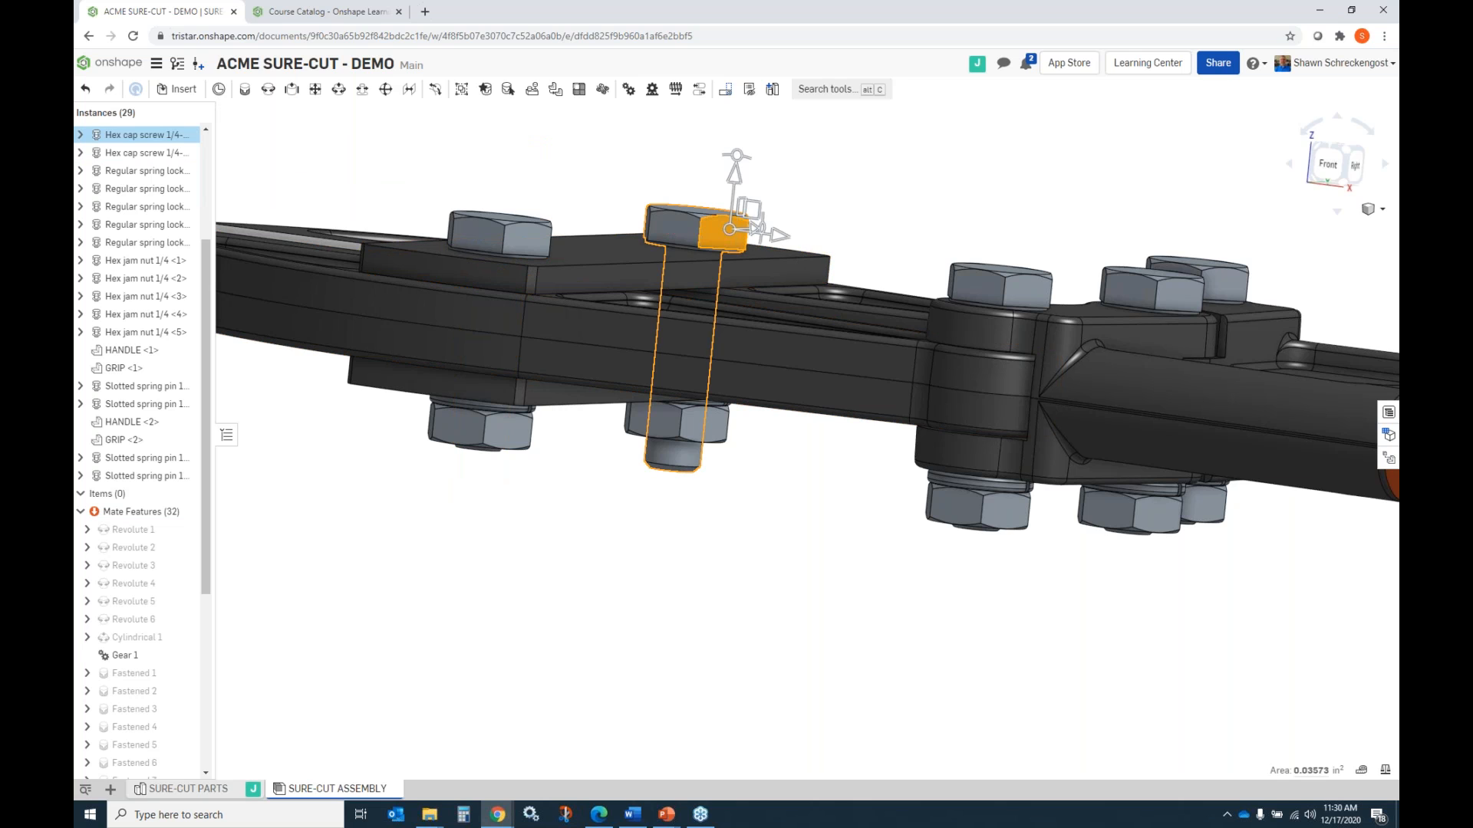
{"action": "right_click", "coordinate": [731, 231]}
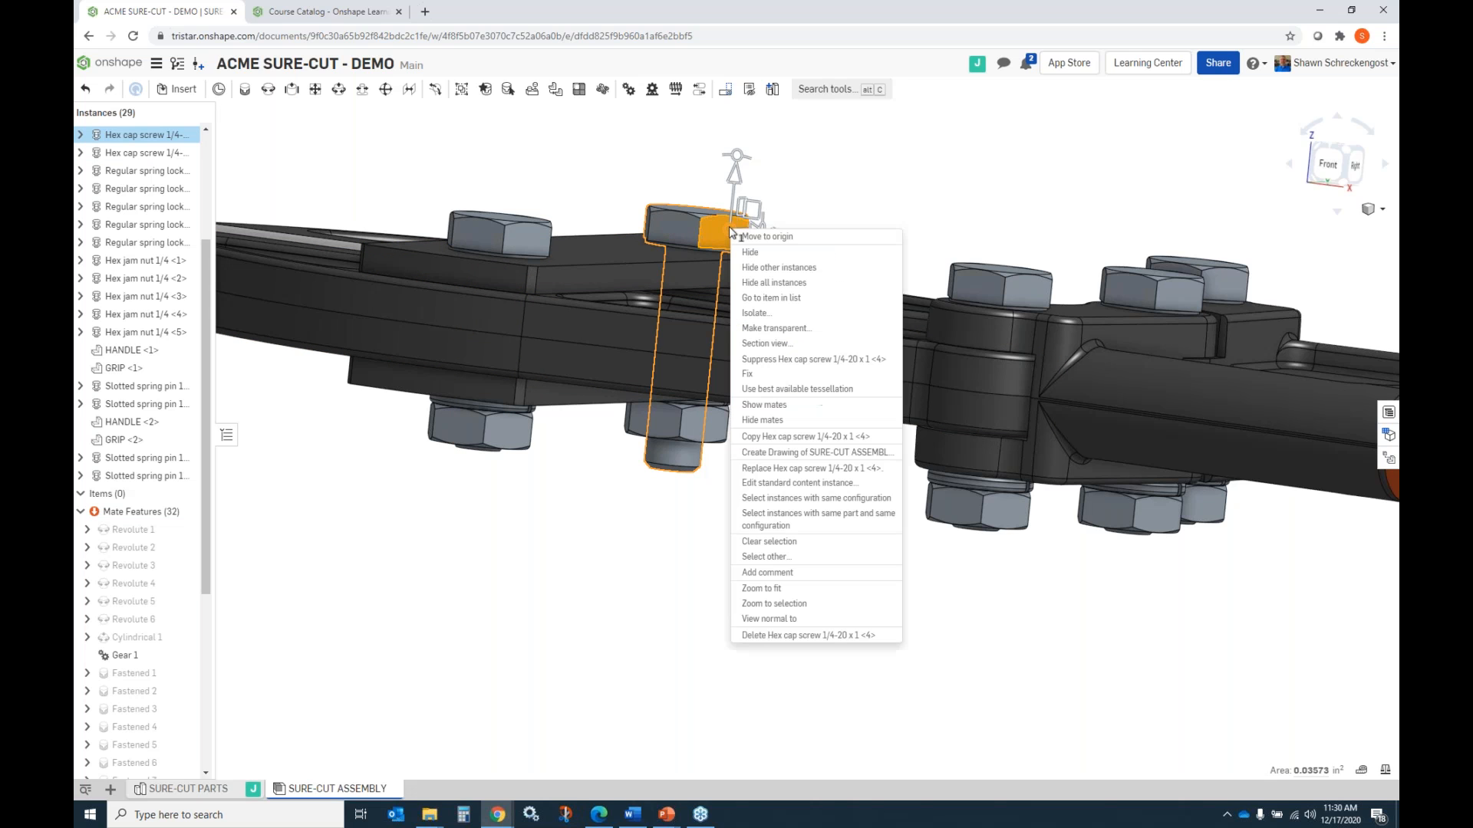
{"action": "left_click", "coordinate": [797, 468]}
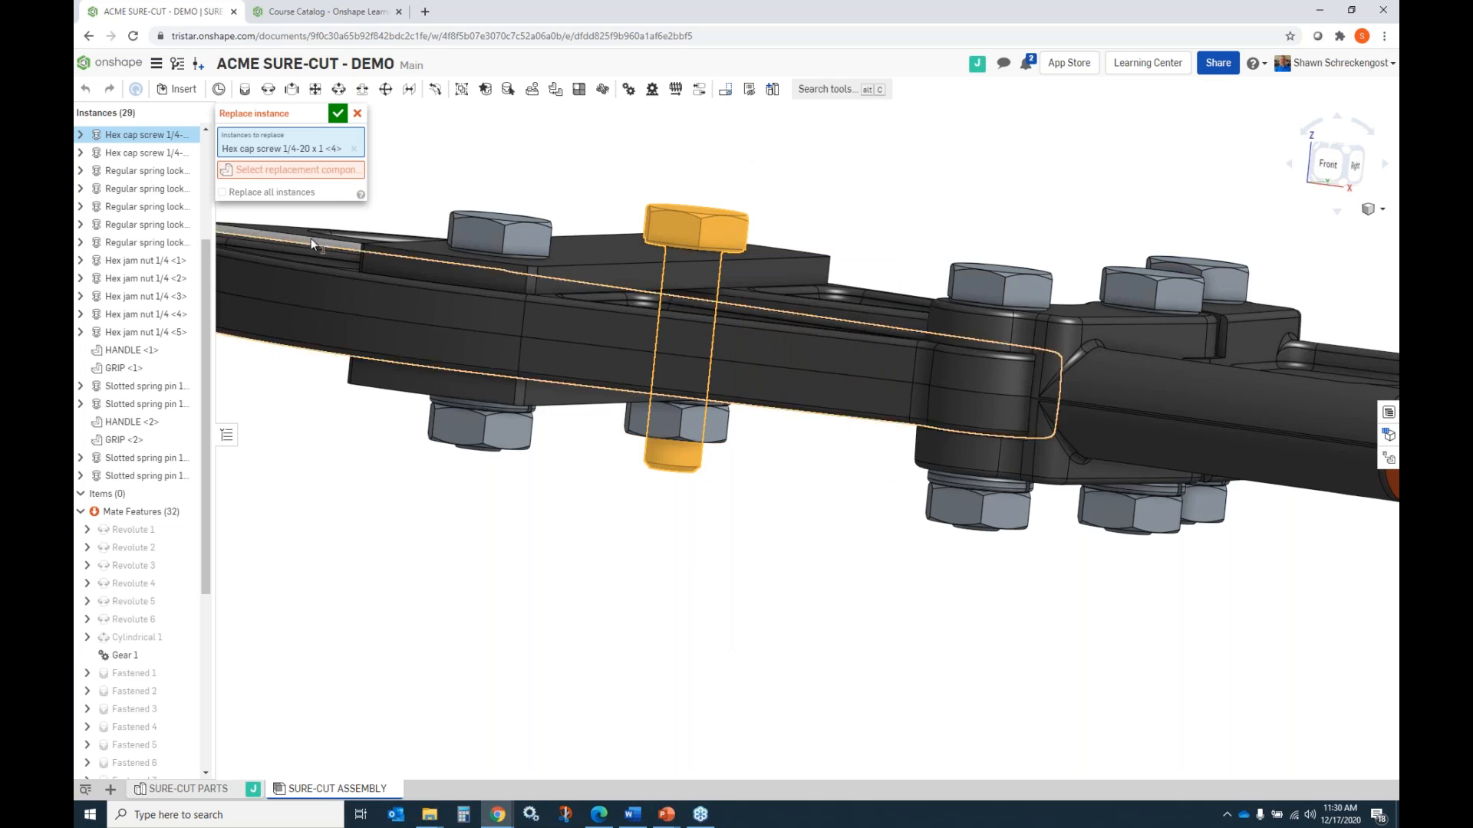
{"action": "left_click", "coordinate": [334, 170]}
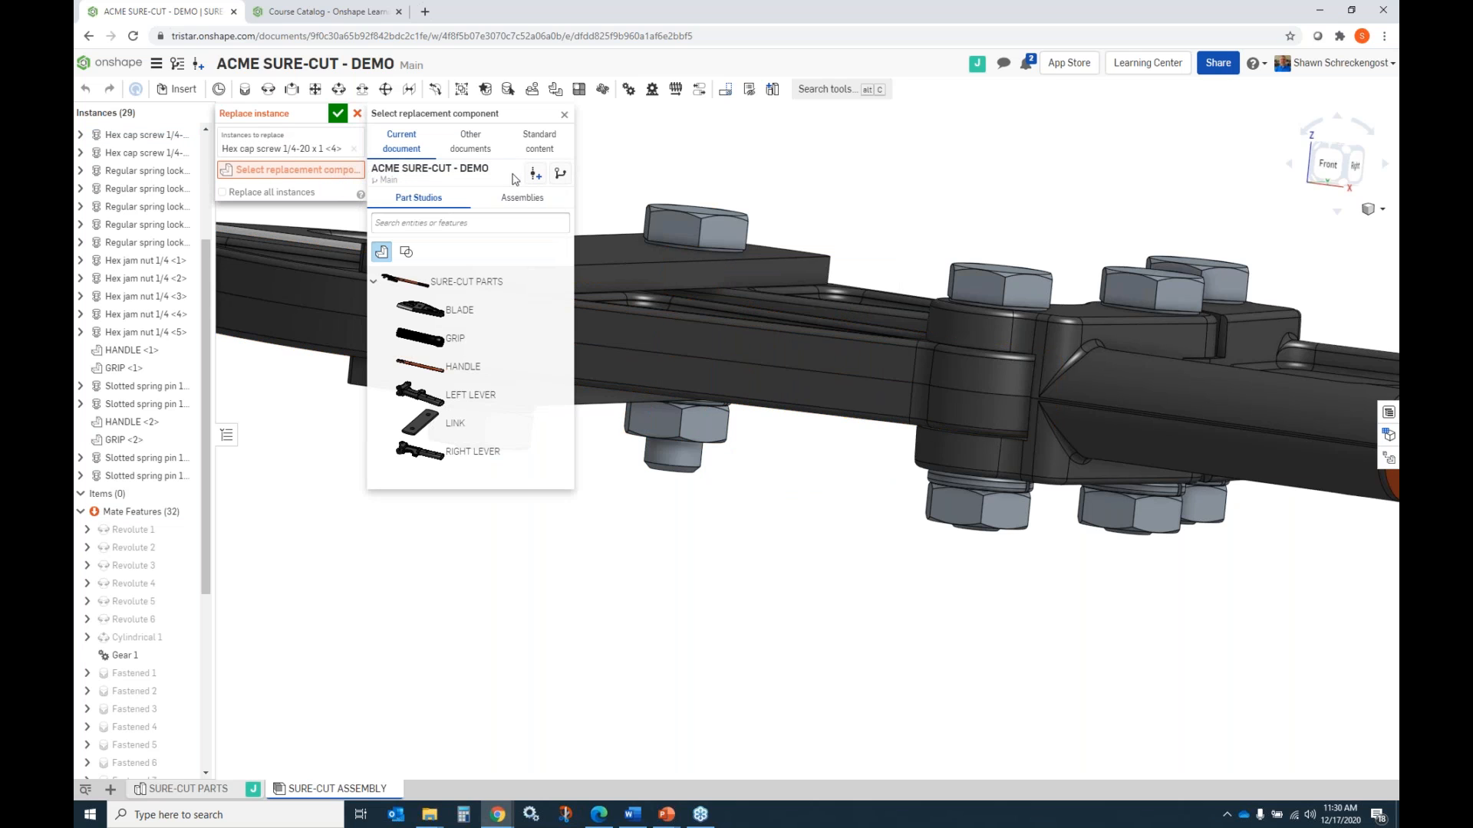
{"action": "left_click", "coordinate": [537, 146]}
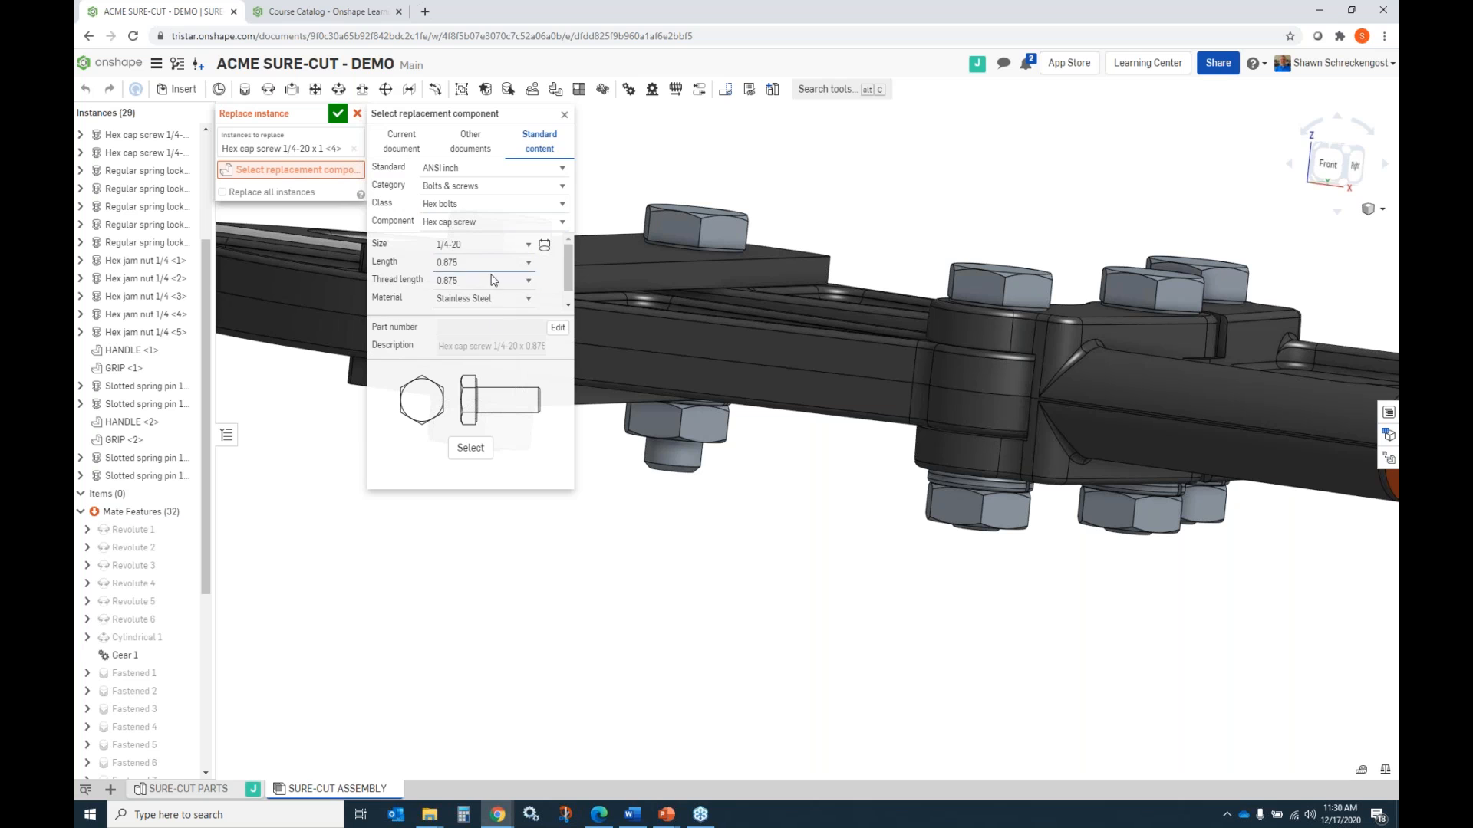
{"action": "left_click", "coordinate": [470, 449]}
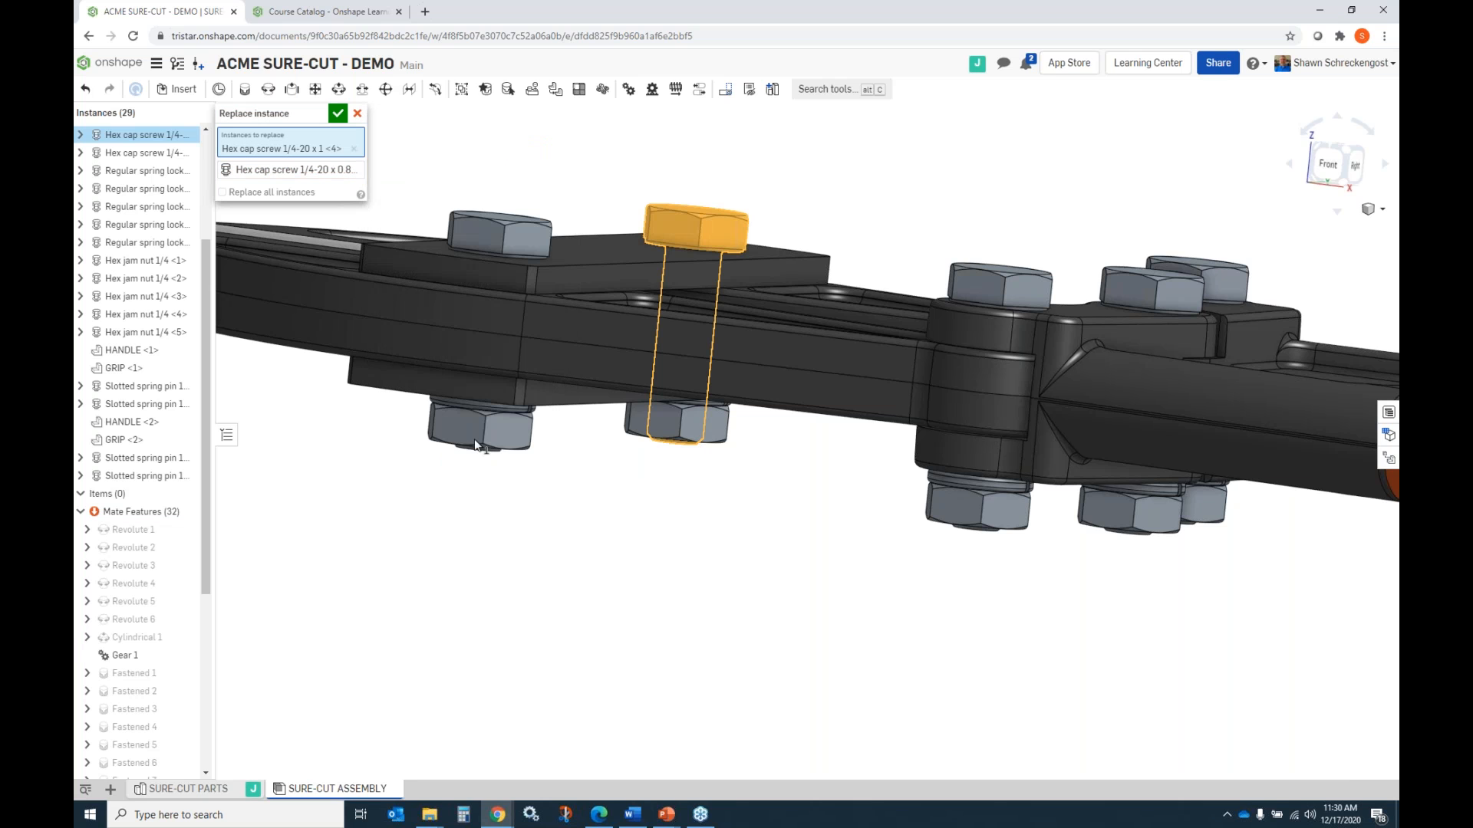
{"action": "left_click", "coordinate": [338, 113]}
{"action": "scroll", "coordinate": [668, 299], "scroll_direction": "up", "scroll_amount": 5}
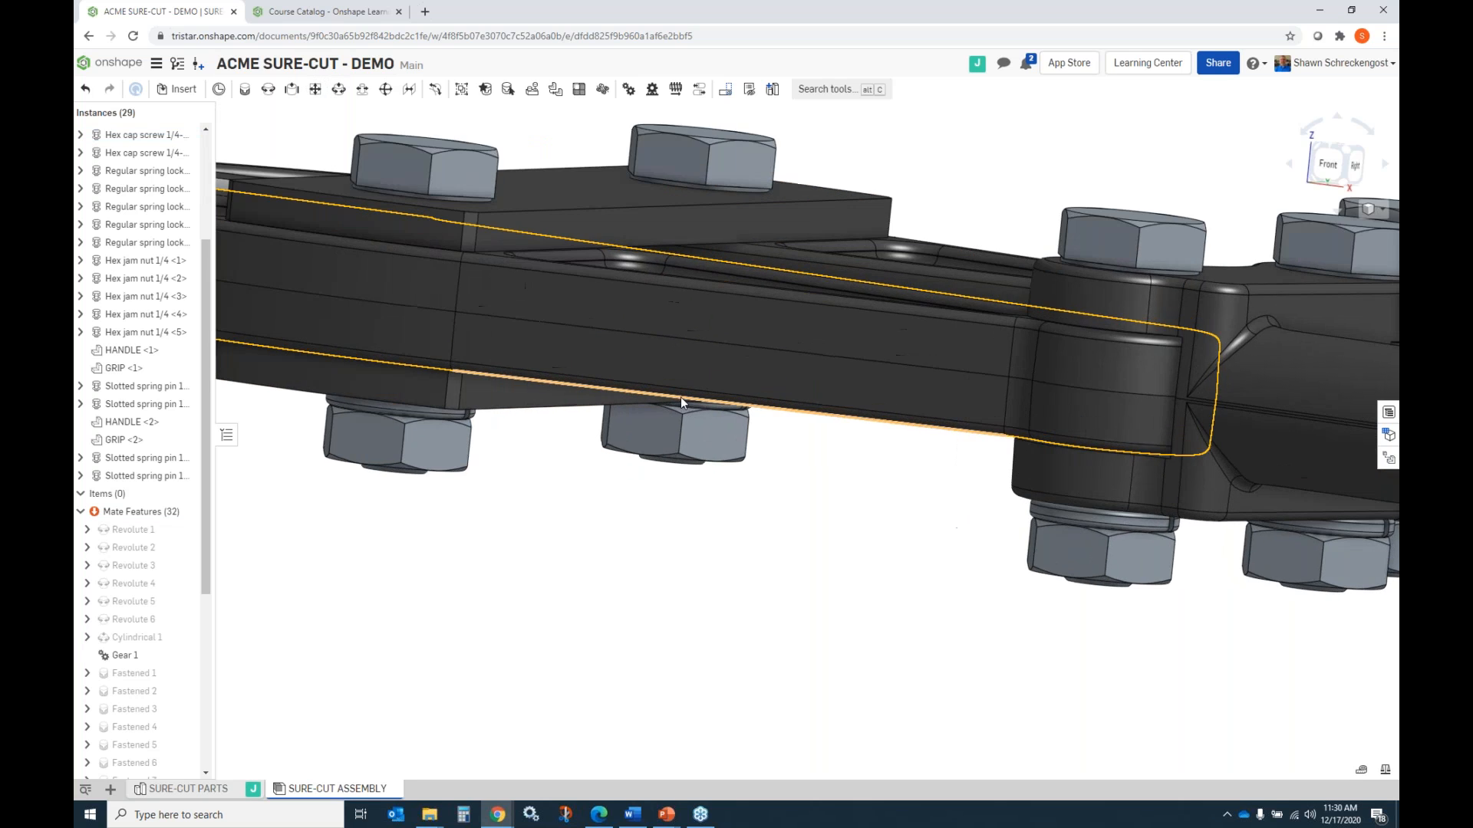
{"action": "mouse_move", "coordinate": [681, 415]}
{"action": "right_mouse_down"}
{"action": "mouse_move", "coordinate": [684, 322]}
{"action": "mouse_move", "coordinate": [684, 376]}
{"action": "mouse_move", "coordinate": [665, 370]}
{"action": "mouse_move", "coordinate": [665, 395]}
{"action": "right_mouse_up"}
{"action": "scroll", "coordinate": [587, 487], "scroll_direction": "up", "scroll_amount": 4}
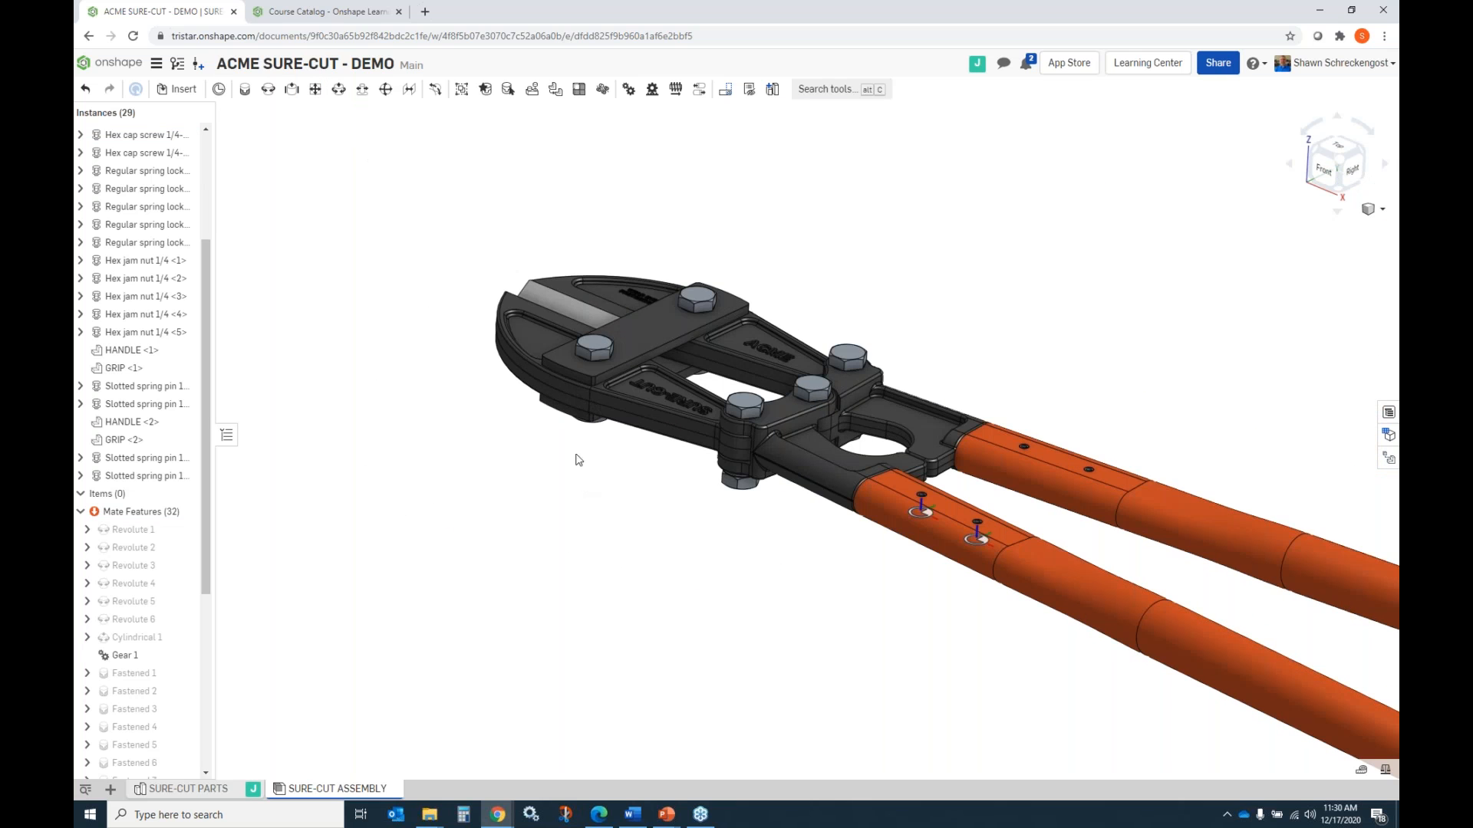
Create a drawing of the LINK part from SURE-CUT PARTS using the ANSI_B_INCH.dwt template with no views.
{"action": "left_click", "coordinate": [204, 796]}
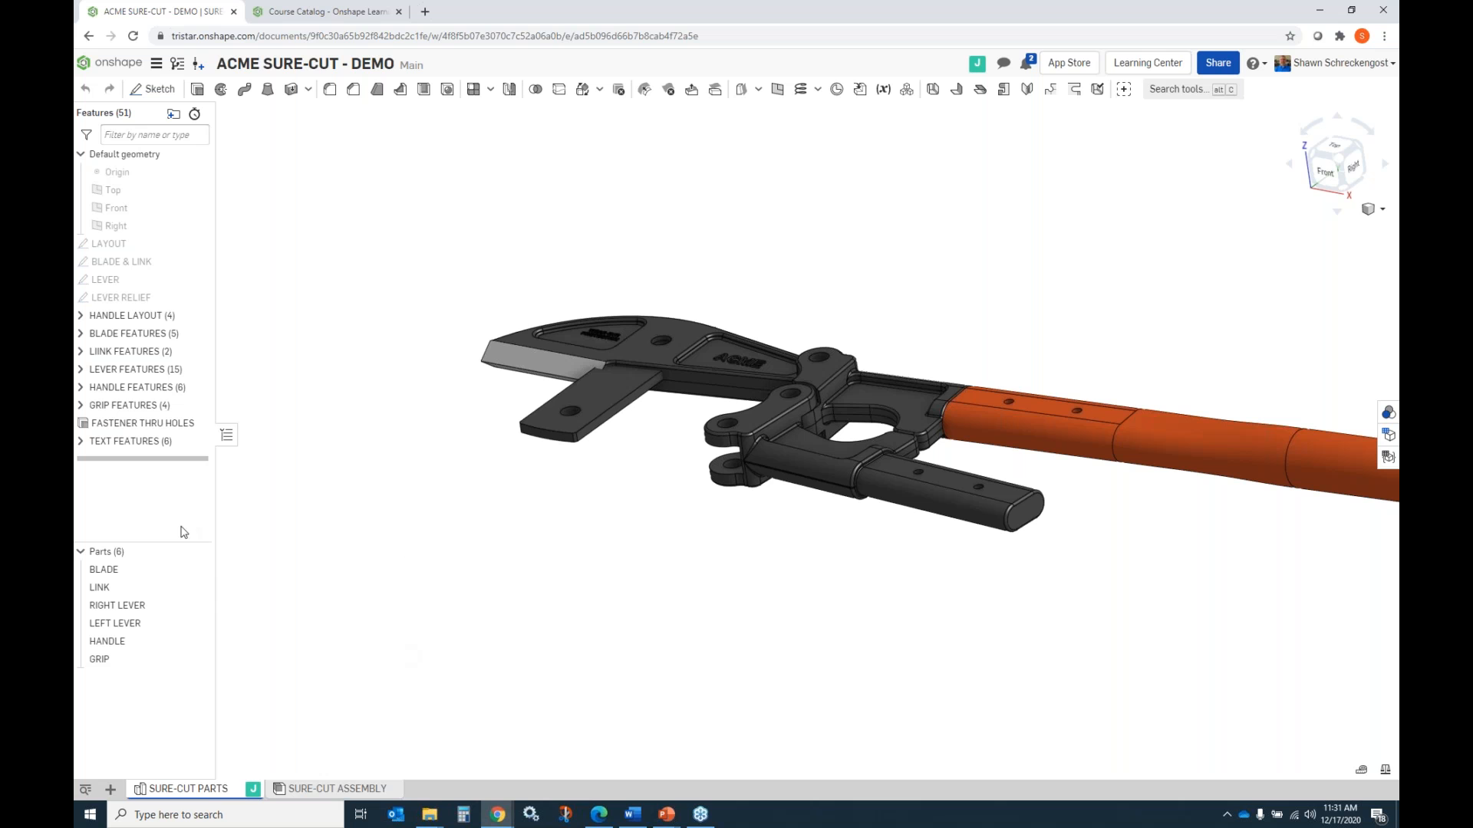
{"action": "right_click", "coordinate": [105, 591]}
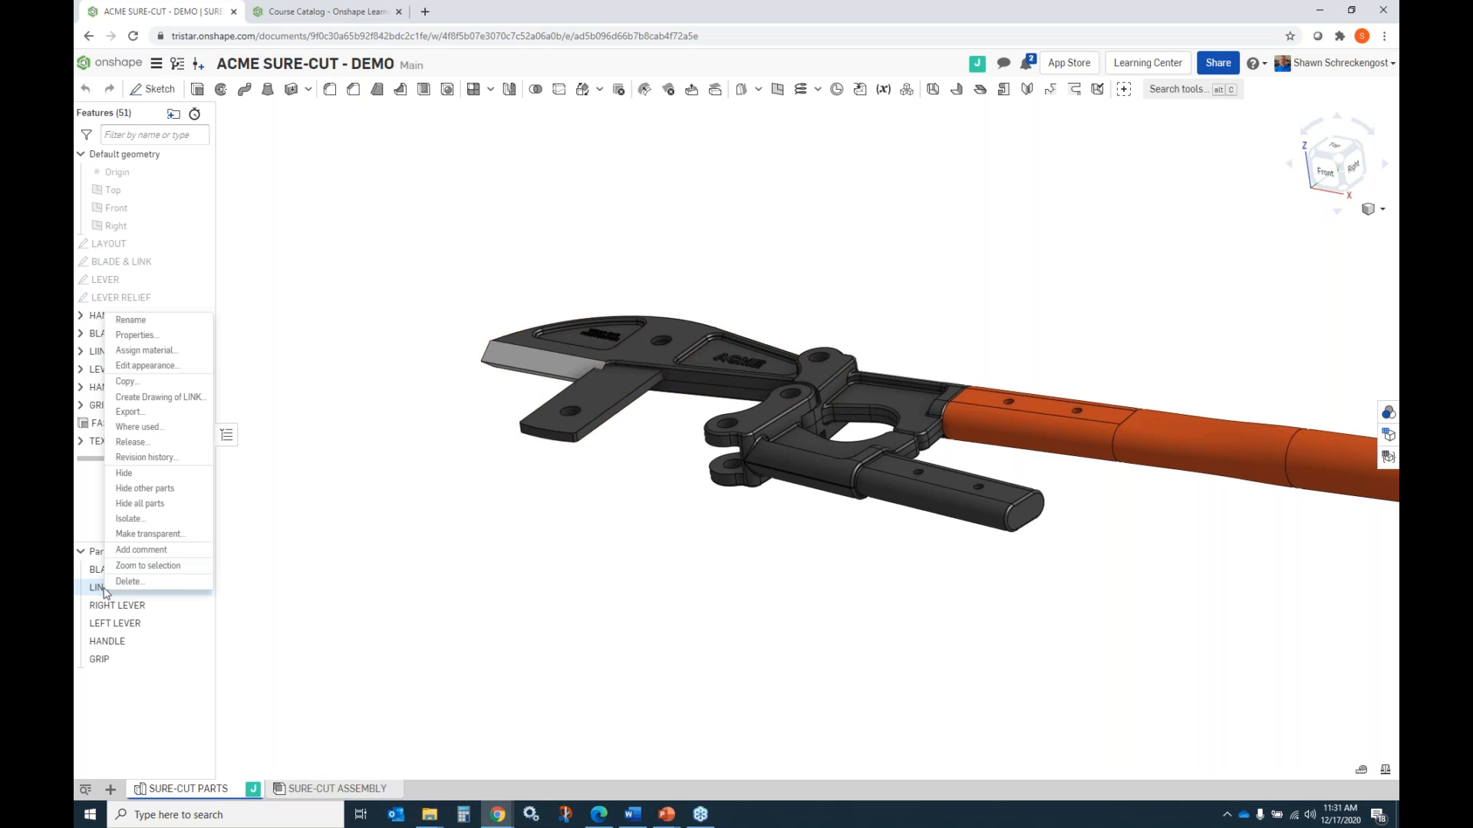
{"action": "left_click", "coordinate": [159, 398]}
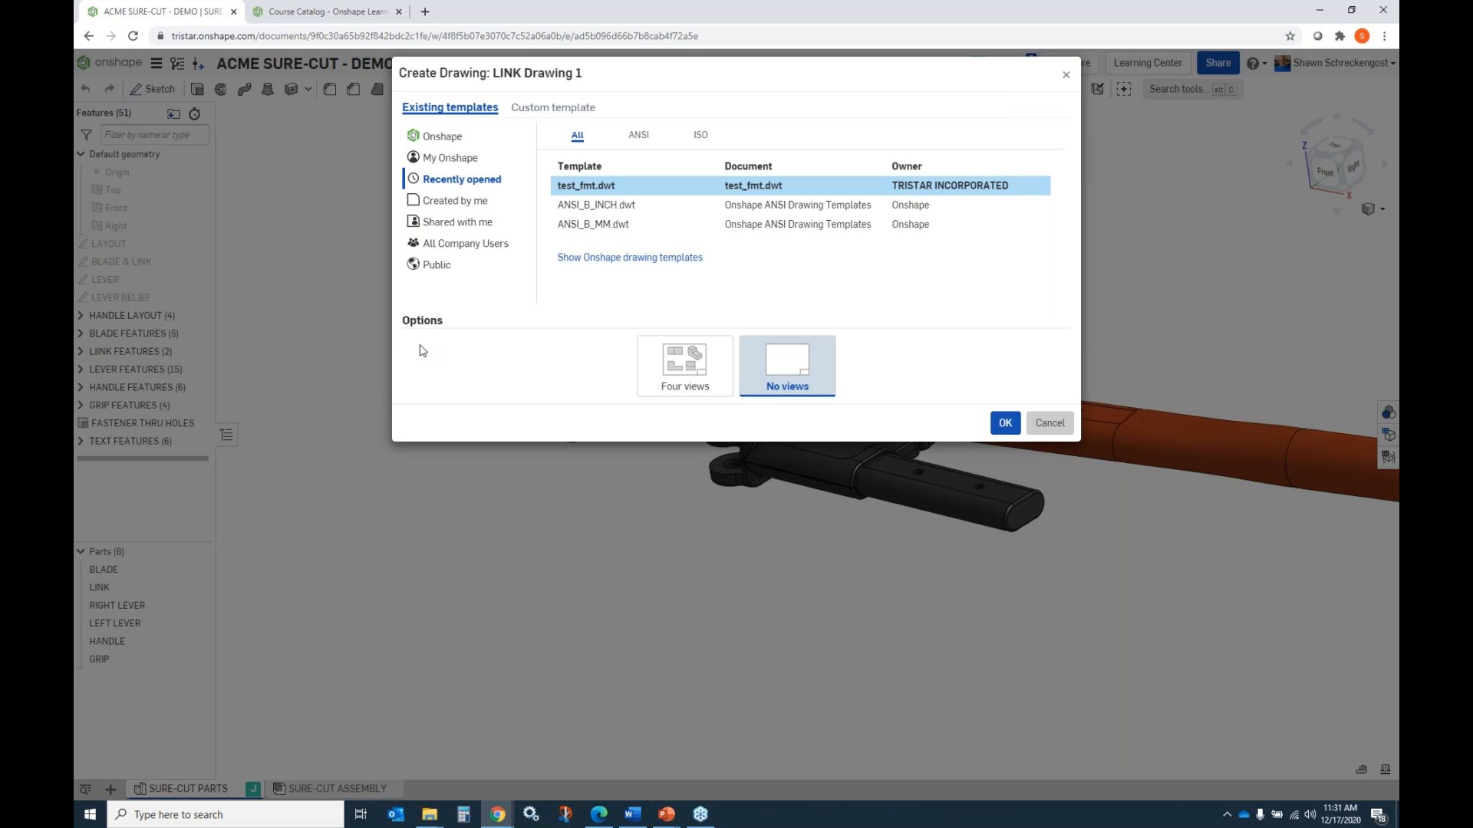
{"action": "left_click", "coordinate": [616, 207]}
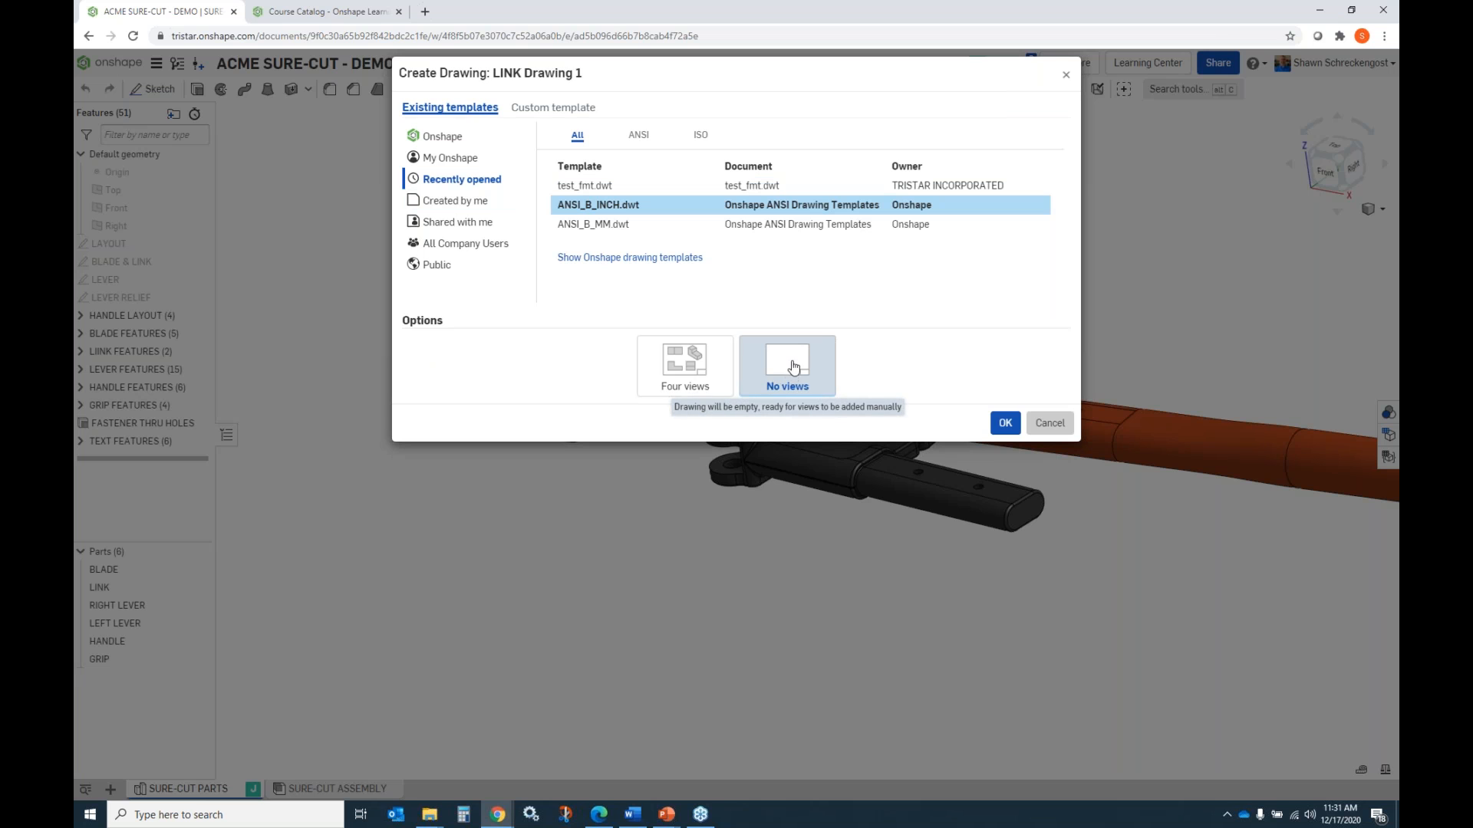
{"action": "left_click", "coordinate": [1002, 427]}
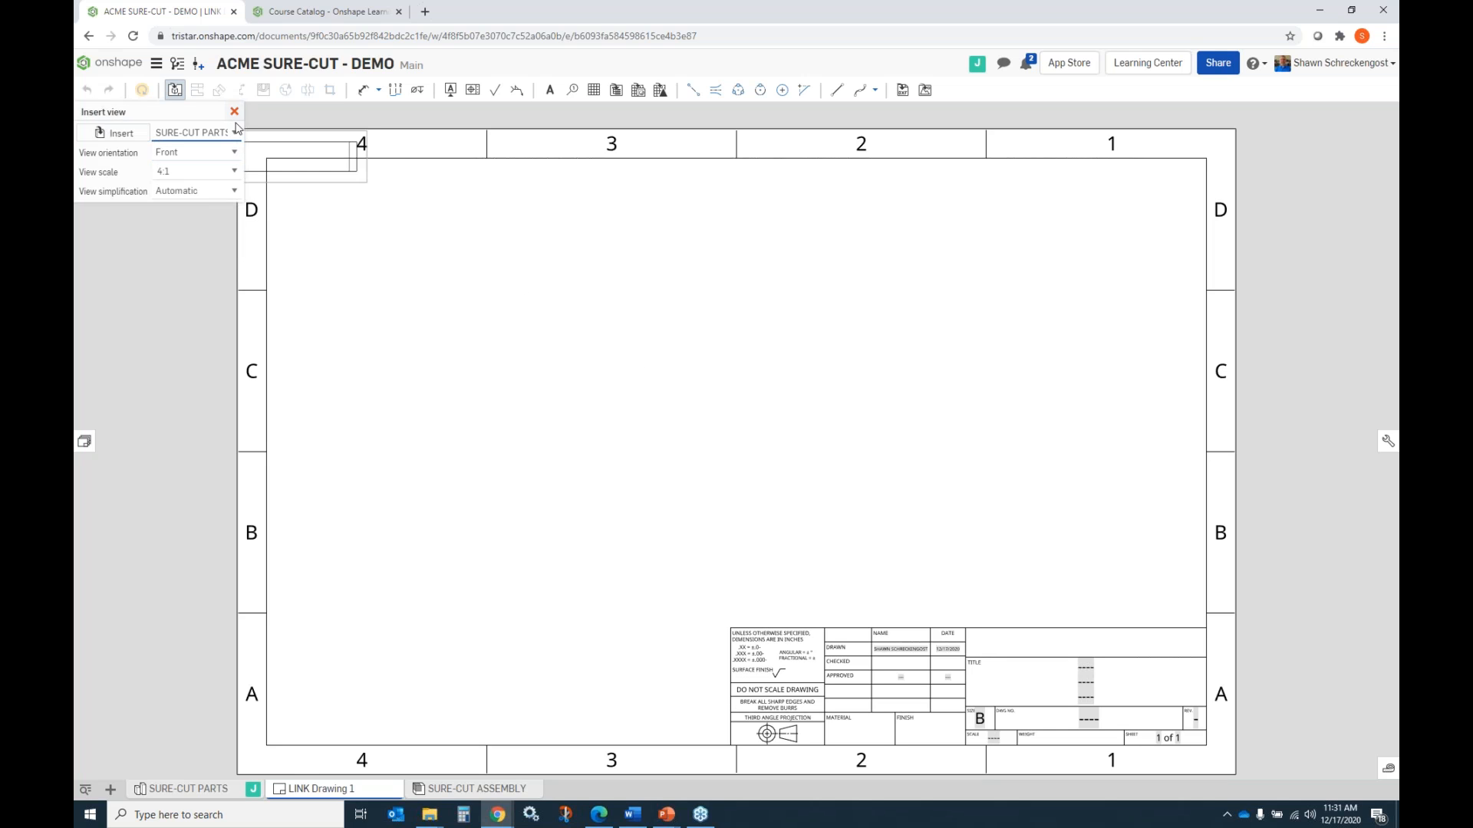
Insert a top view of the LINK at 1:1 scale in the open area under zone 3 of the sheet.
{"action": "left_click", "coordinate": [233, 152]}
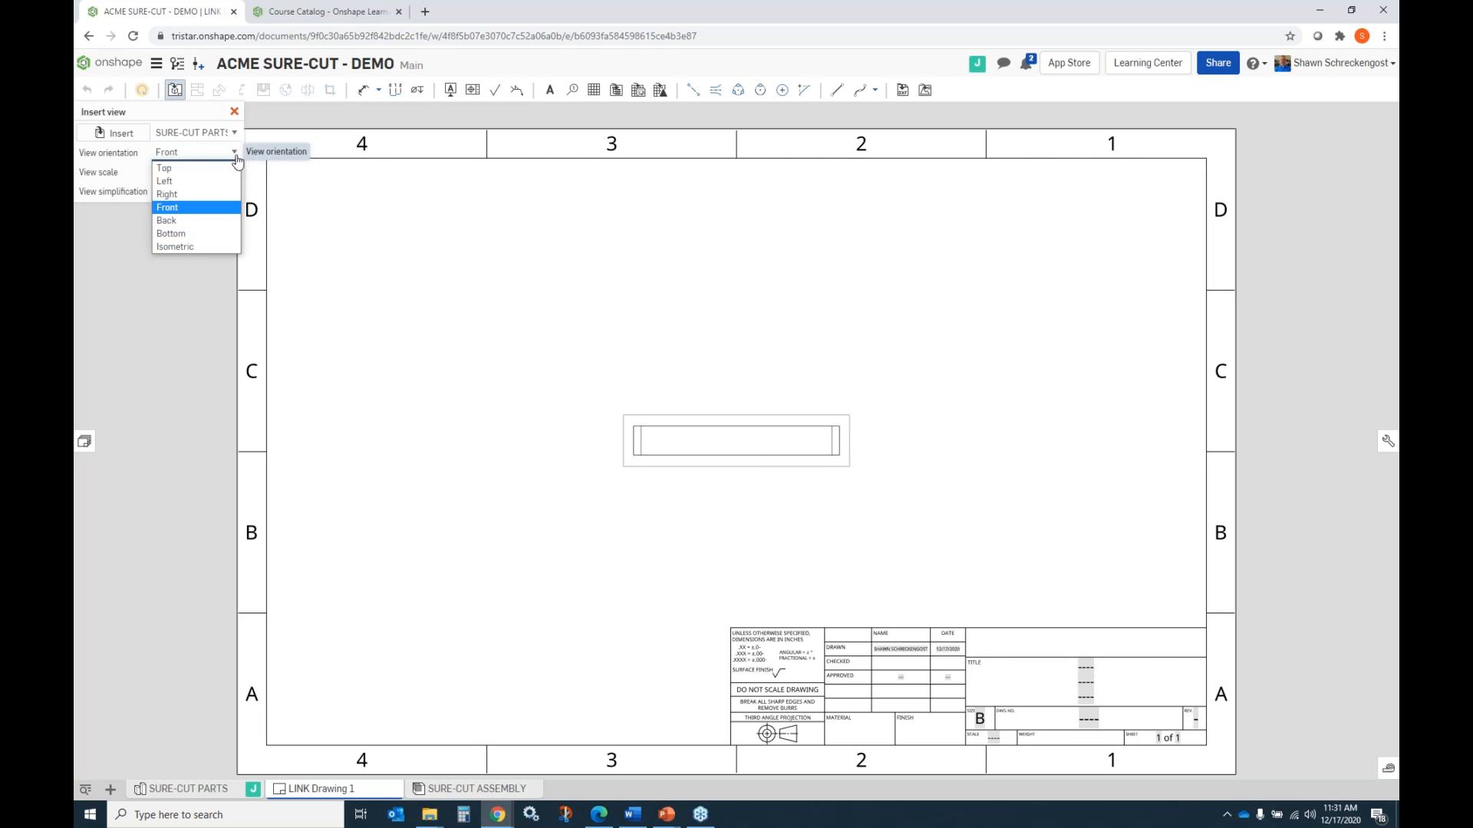
{"action": "left_click", "coordinate": [212, 170]}
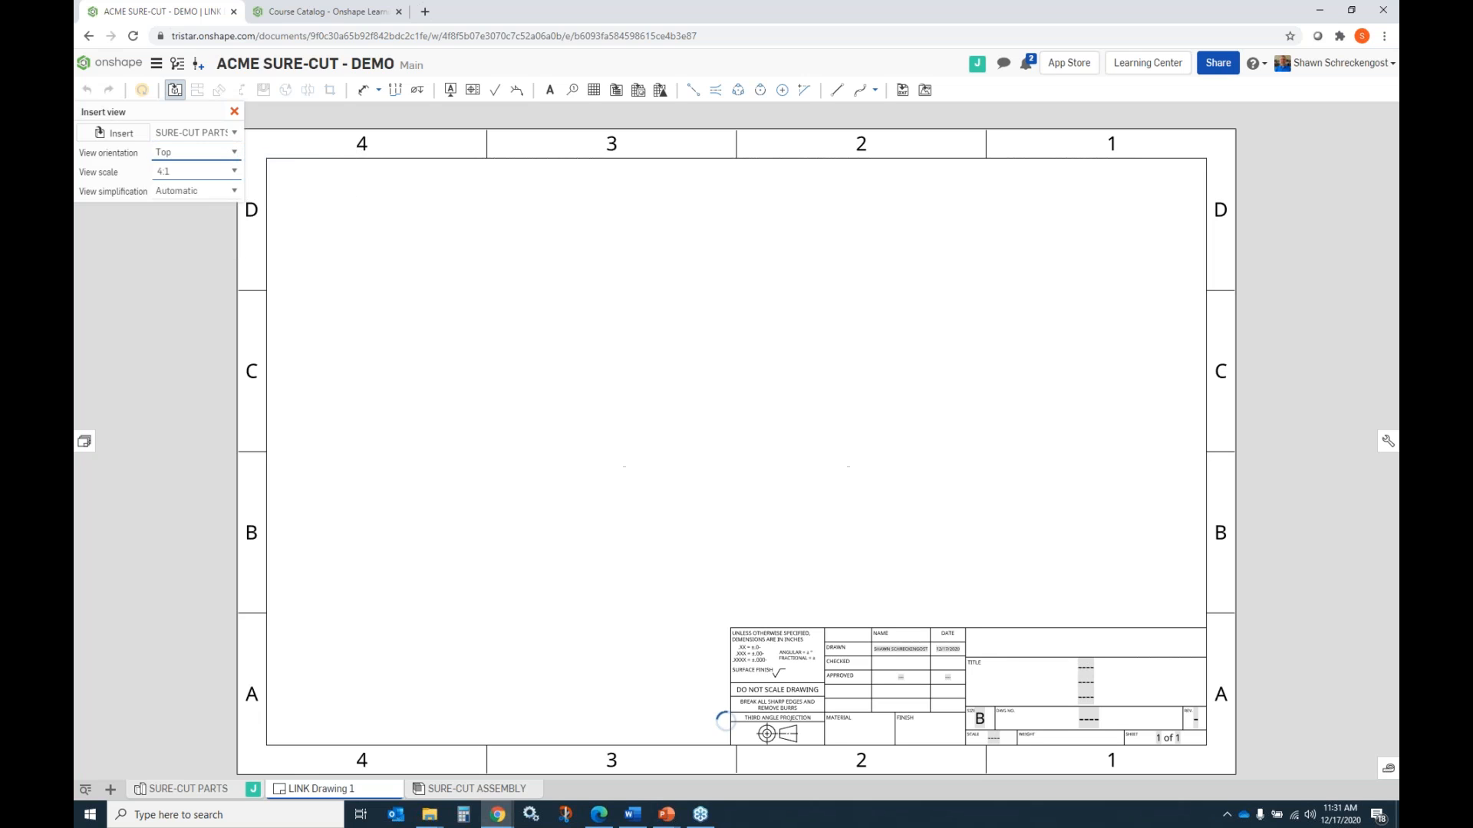
{"action": "left_click", "coordinate": [235, 173]}
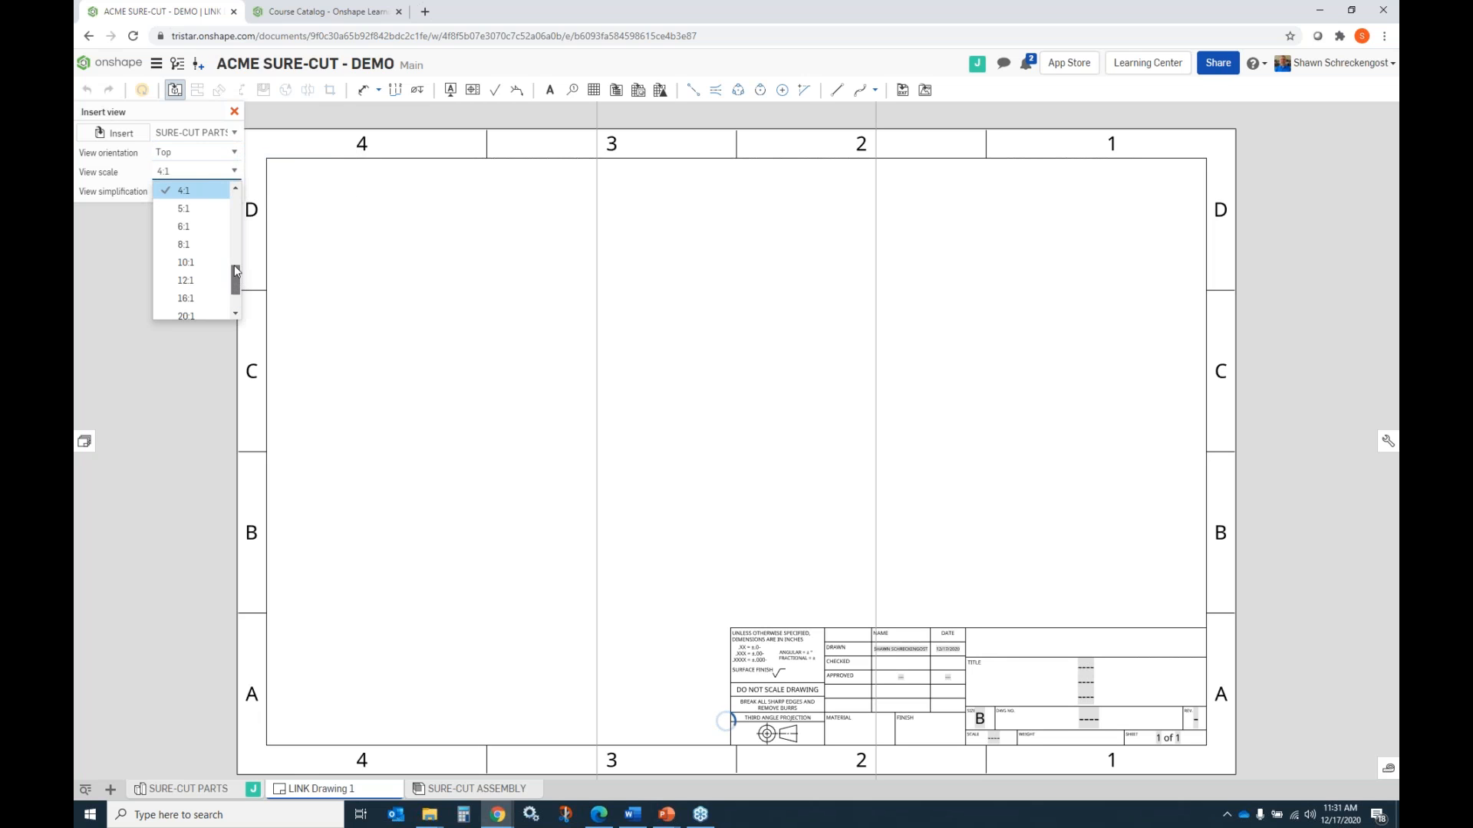
{"action": "left_click_drag", "start_coordinate": [235, 280], "coordinate": [237, 201]}
{"action": "left_click", "coordinate": [193, 191]}
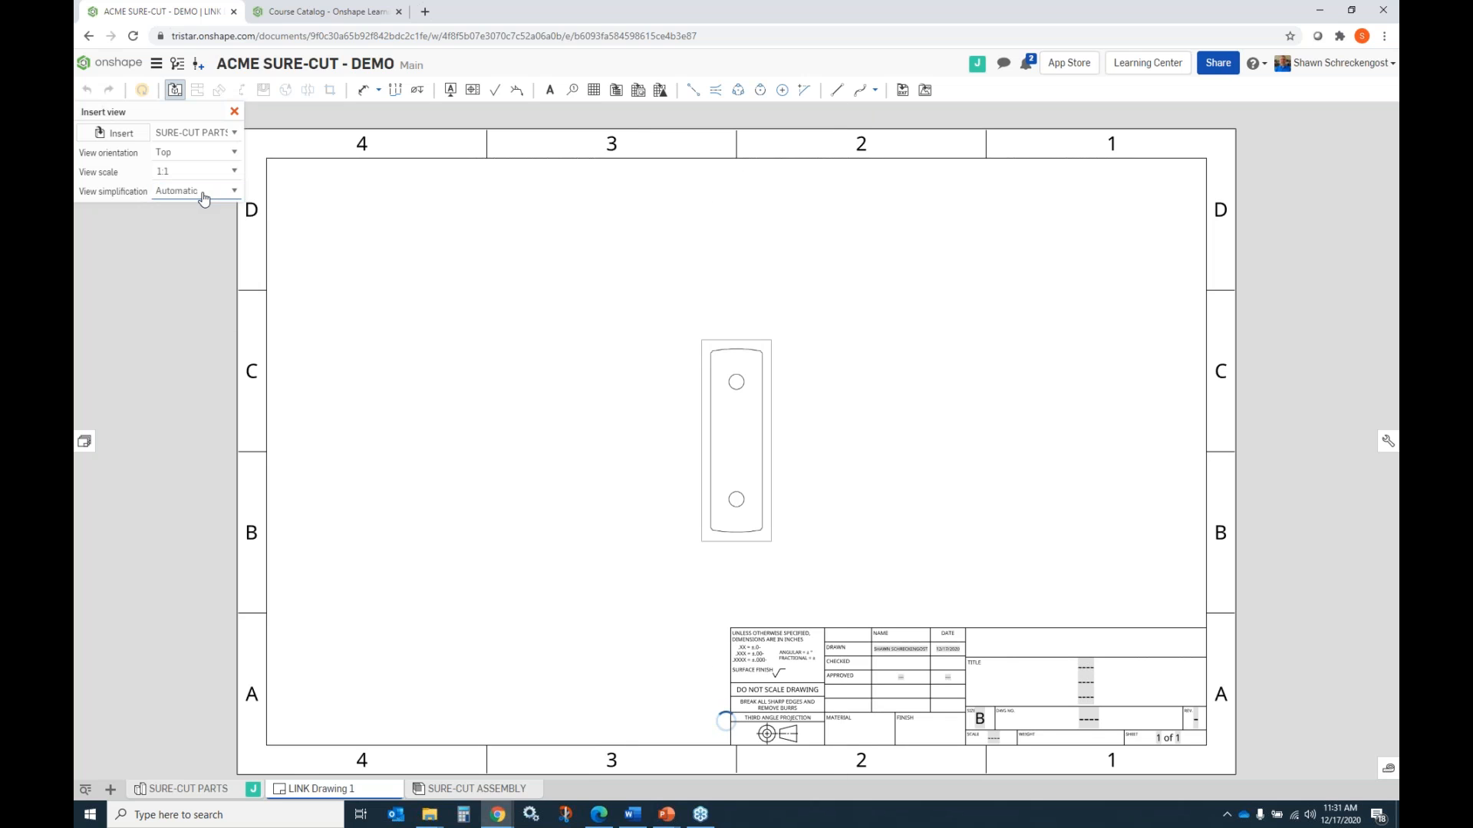
{"action": "left_click", "coordinate": [553, 400]}
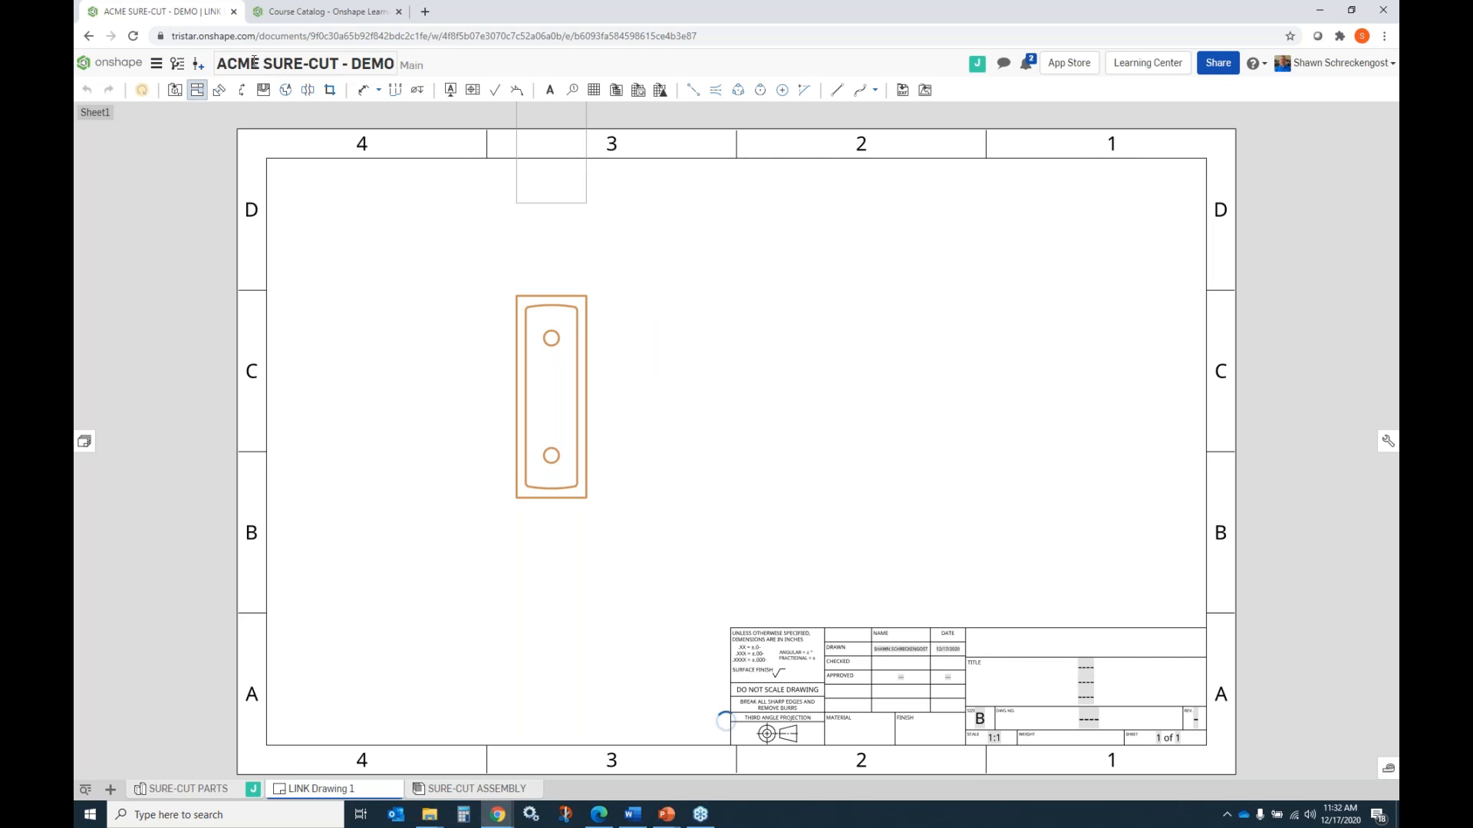
Create vertical section view A-A through the center of the link's upper hole and place it to the right of the top view.
{"action": "left_click", "coordinate": [241, 89]}
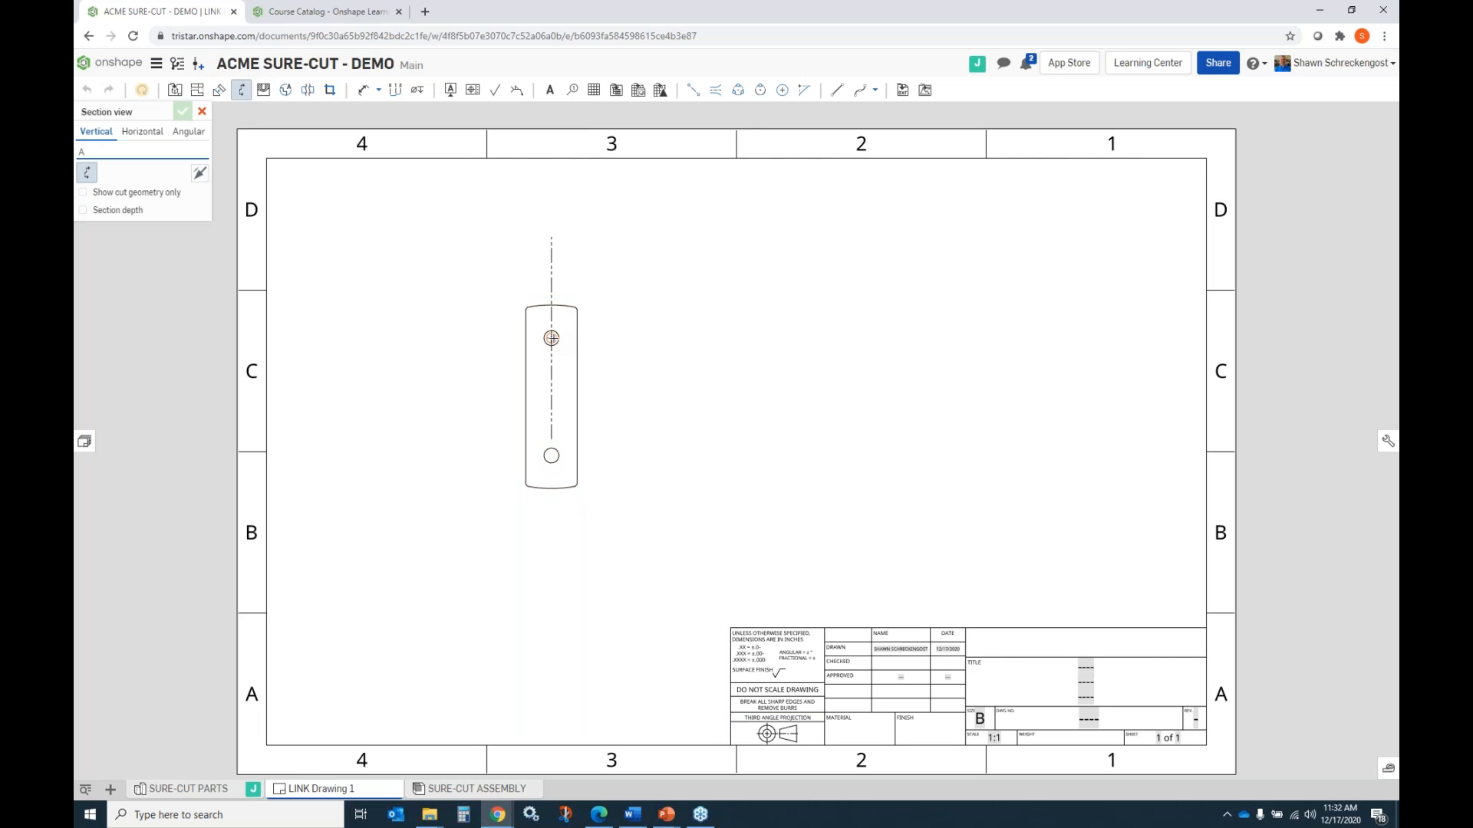
{"action": "left_click", "coordinate": [552, 338]}
{"action": "left_click", "coordinate": [701, 362]}
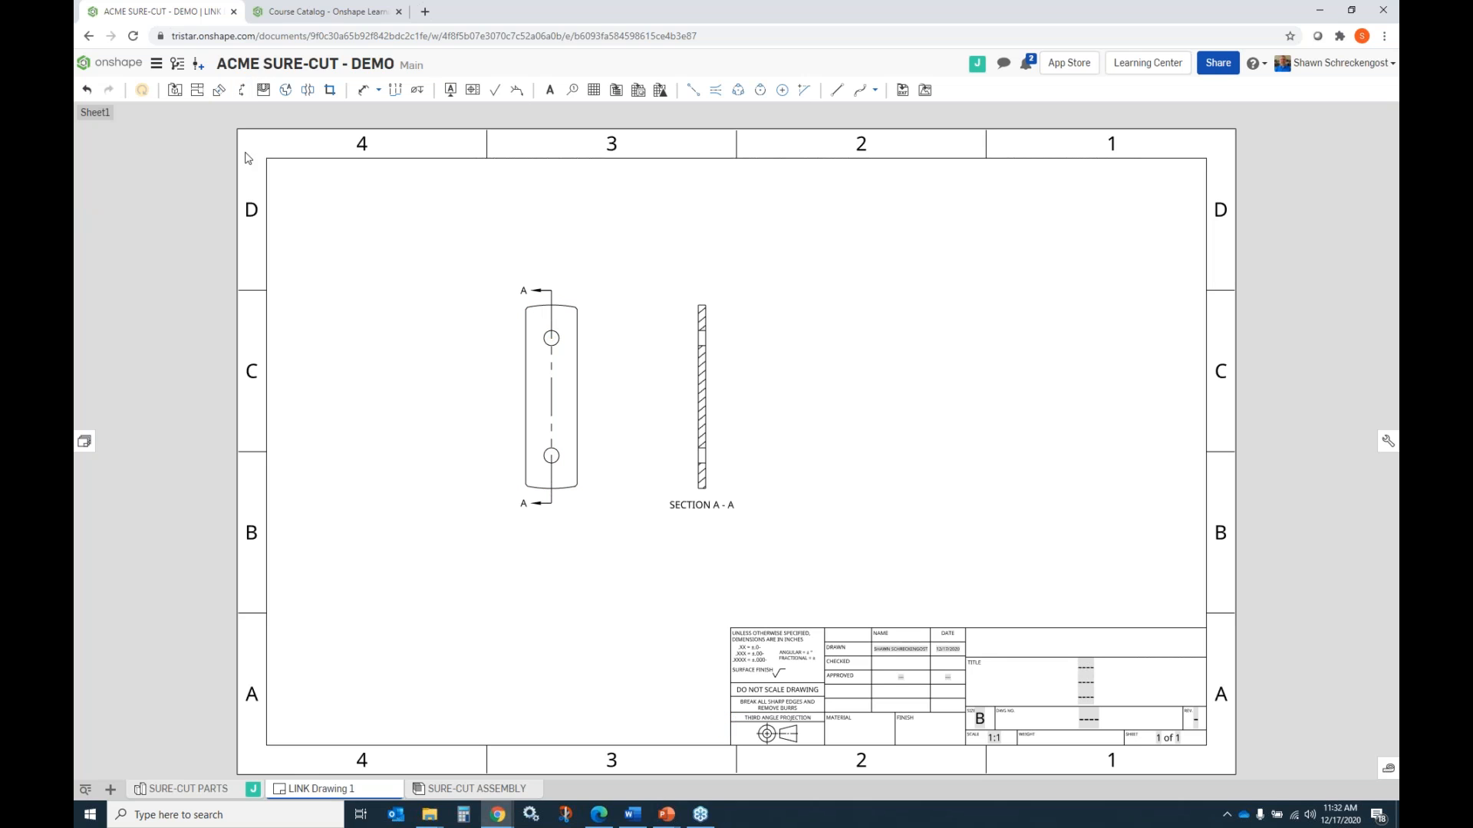
Dimension the diameter of the link's upper hole with the callout above and to the right of the top view.
{"action": "scroll", "coordinate": [606, 400], "scroll_direction": "down", "scroll_amount": 1}
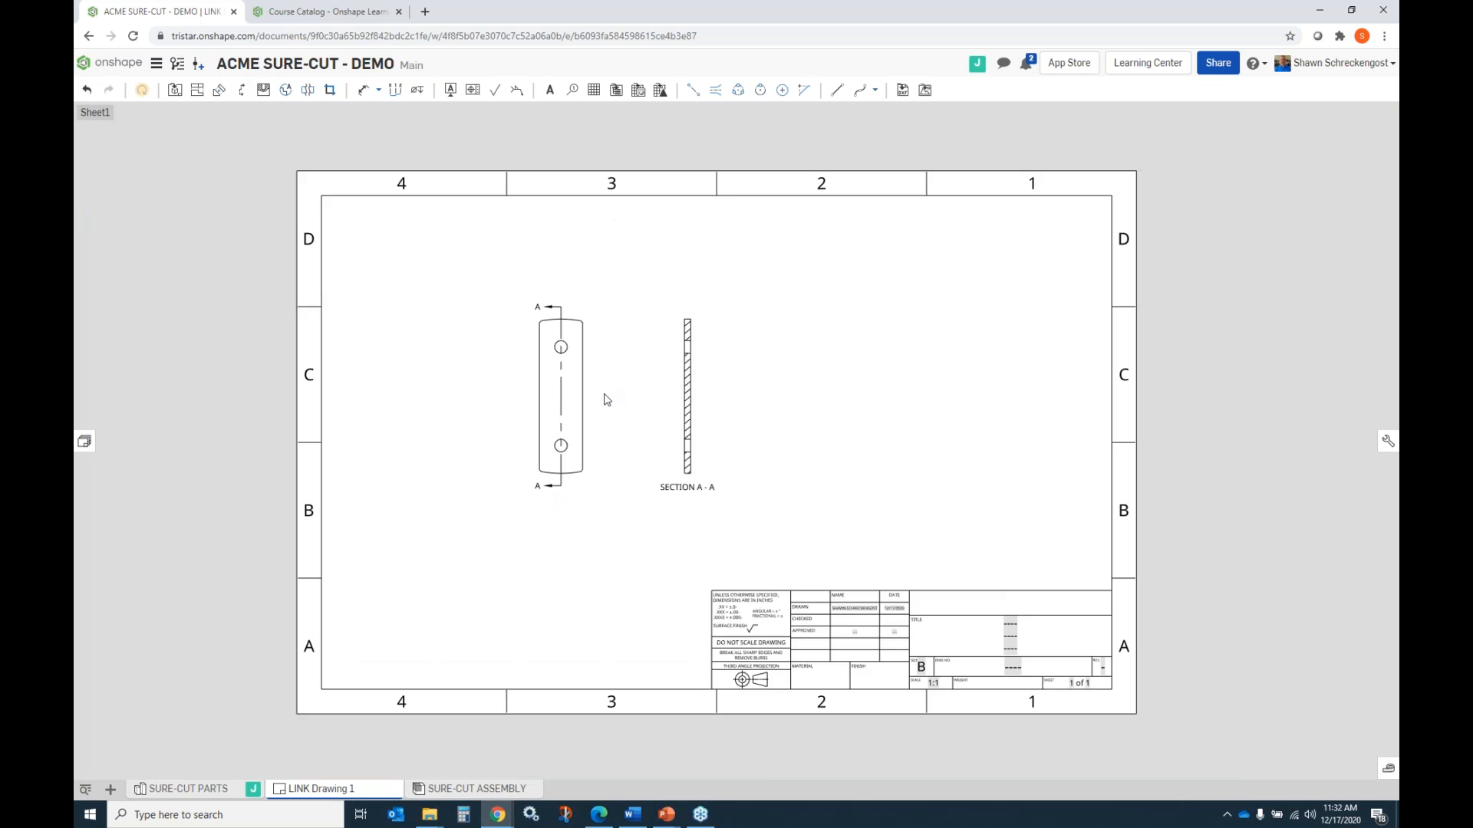
{"action": "scroll", "coordinate": [600, 400], "scroll_direction": "up", "scroll_amount": 3}
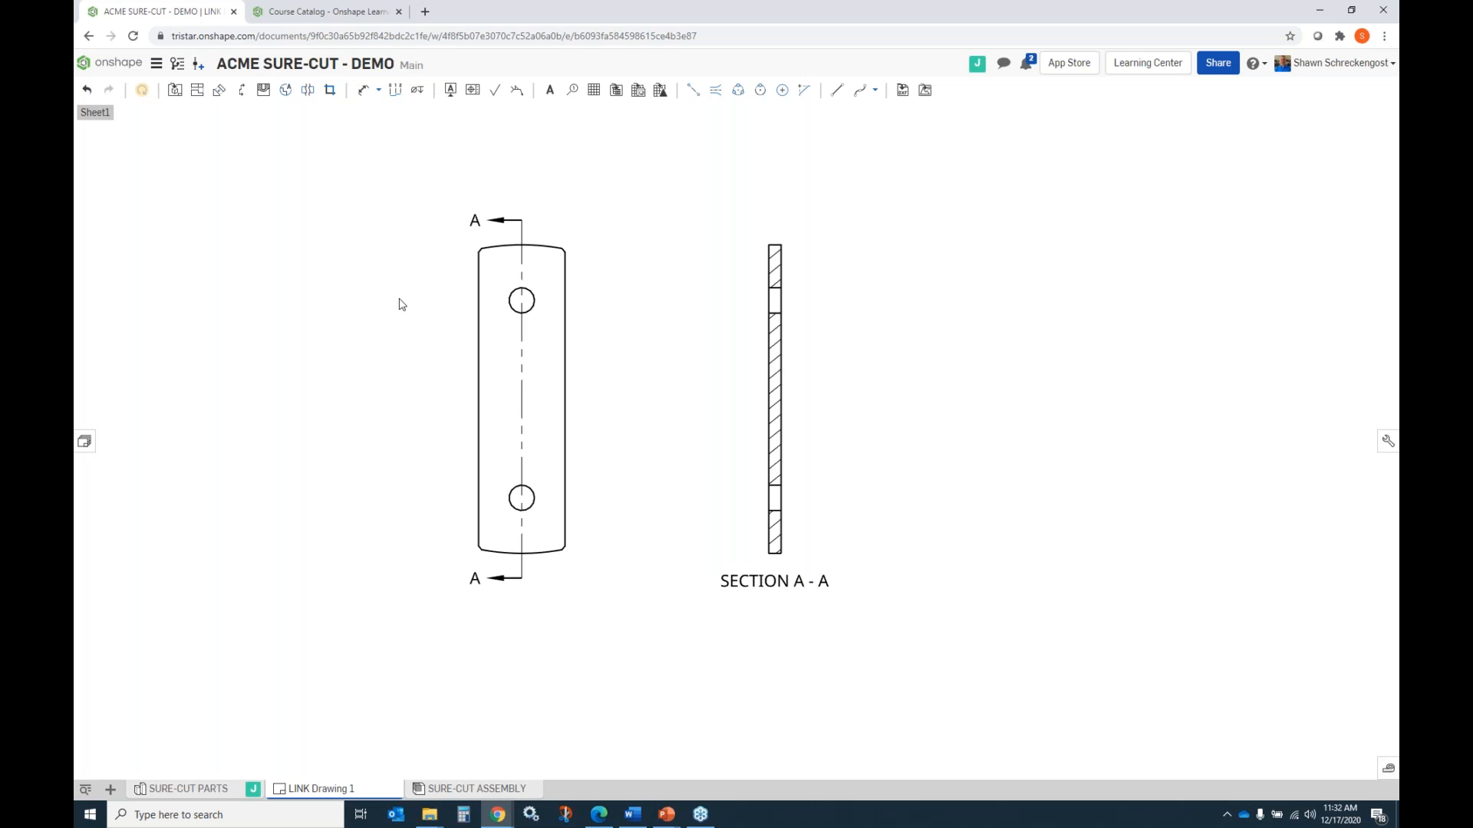
{"action": "left_click", "coordinate": [365, 96]}
{"action": "left_click", "coordinate": [666, 198]}
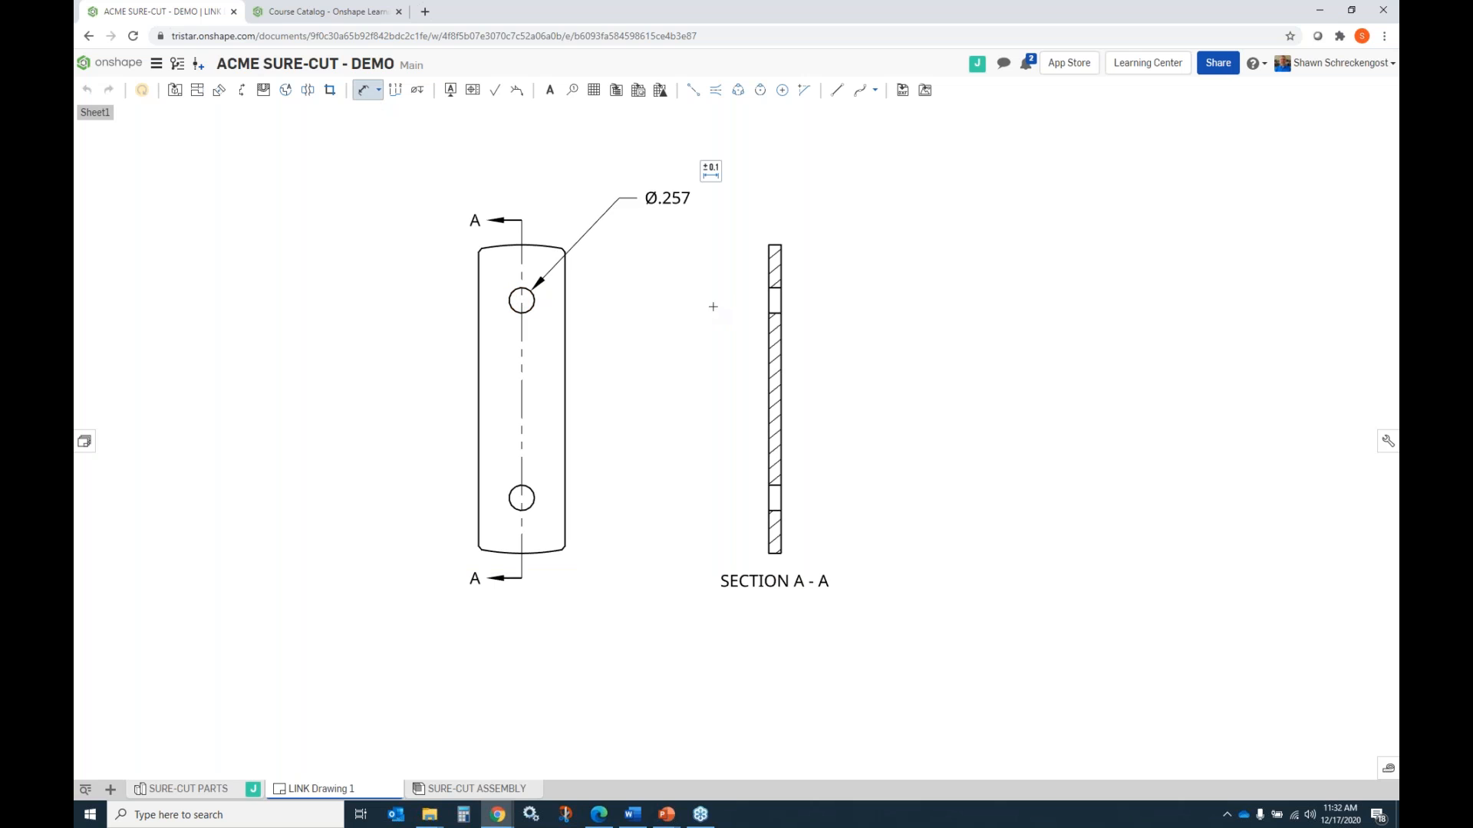
Add the prefix 2X and the suffix THRU to the upper hole's diameter dimension.
{"action": "left_click", "coordinate": [710, 172]}
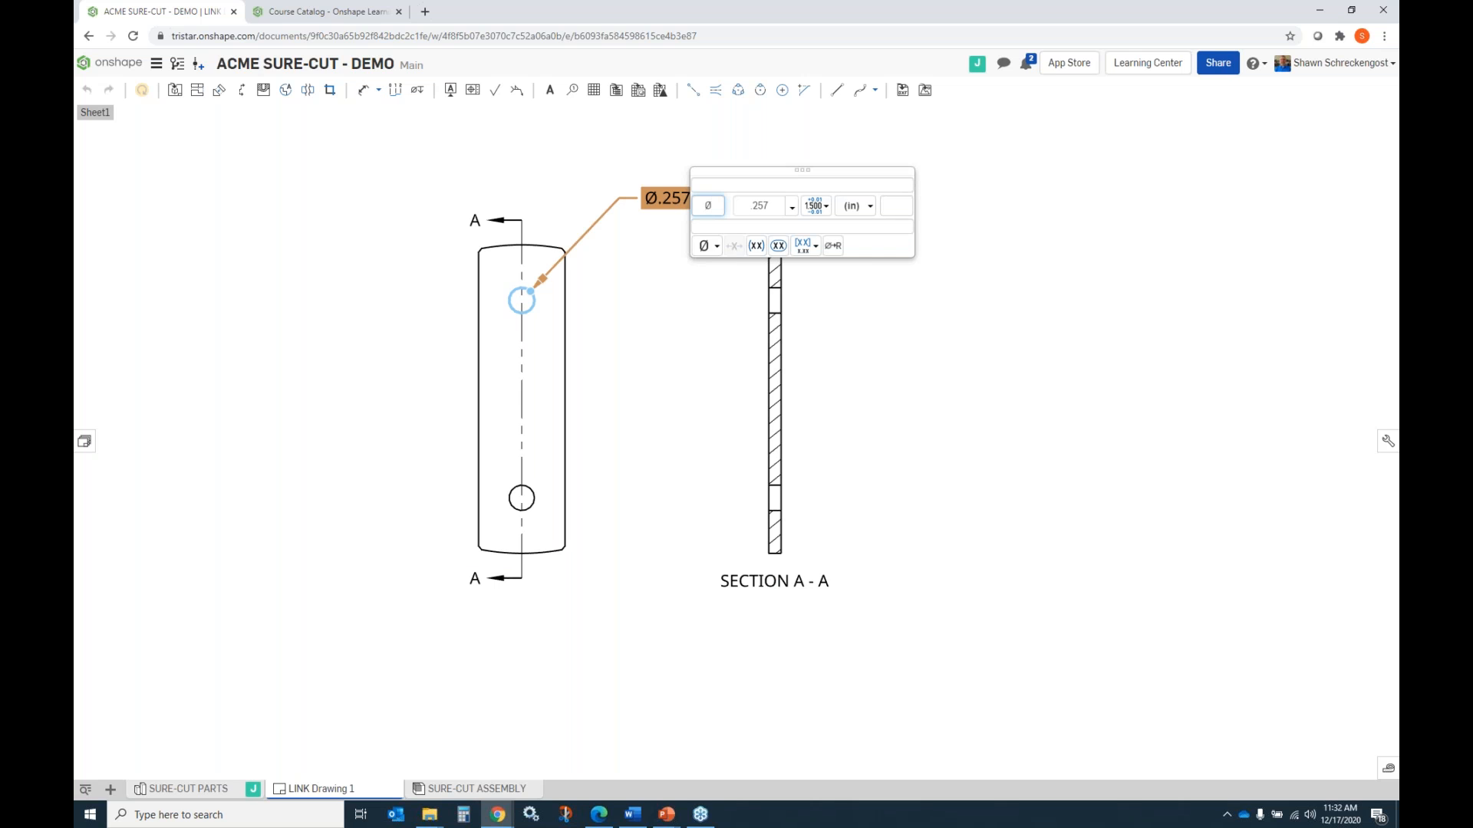
{"action": "left_click", "coordinate": [739, 205]}
{"action": "left_click", "coordinate": [707, 204]}
{"action": "type", "text": "2X"}
{"action": "left_click", "coordinate": [888, 205]}
{"action": "type", "text": "HRU"}
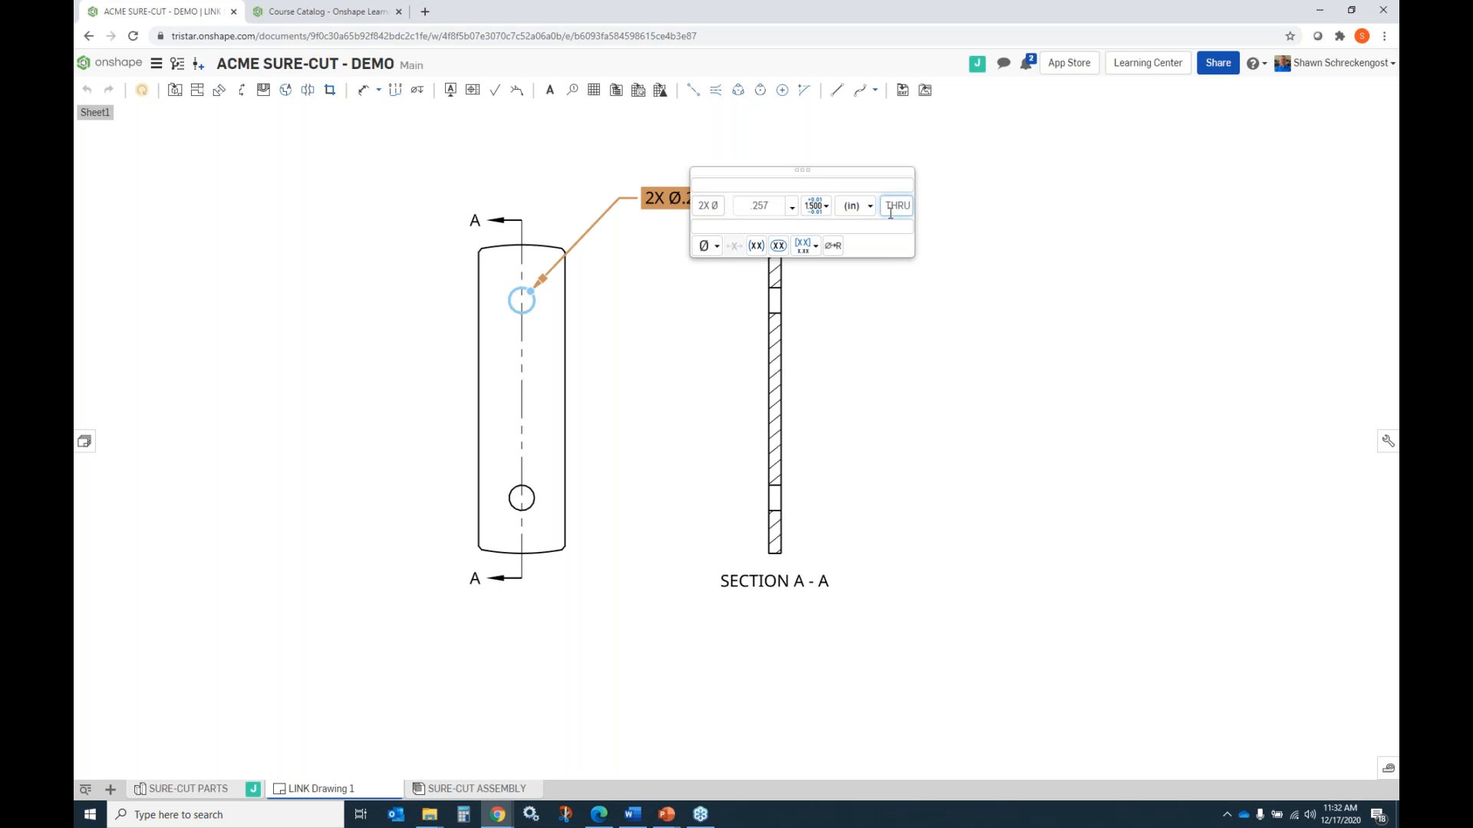
{"action": "left_click", "coordinate": [931, 279]}
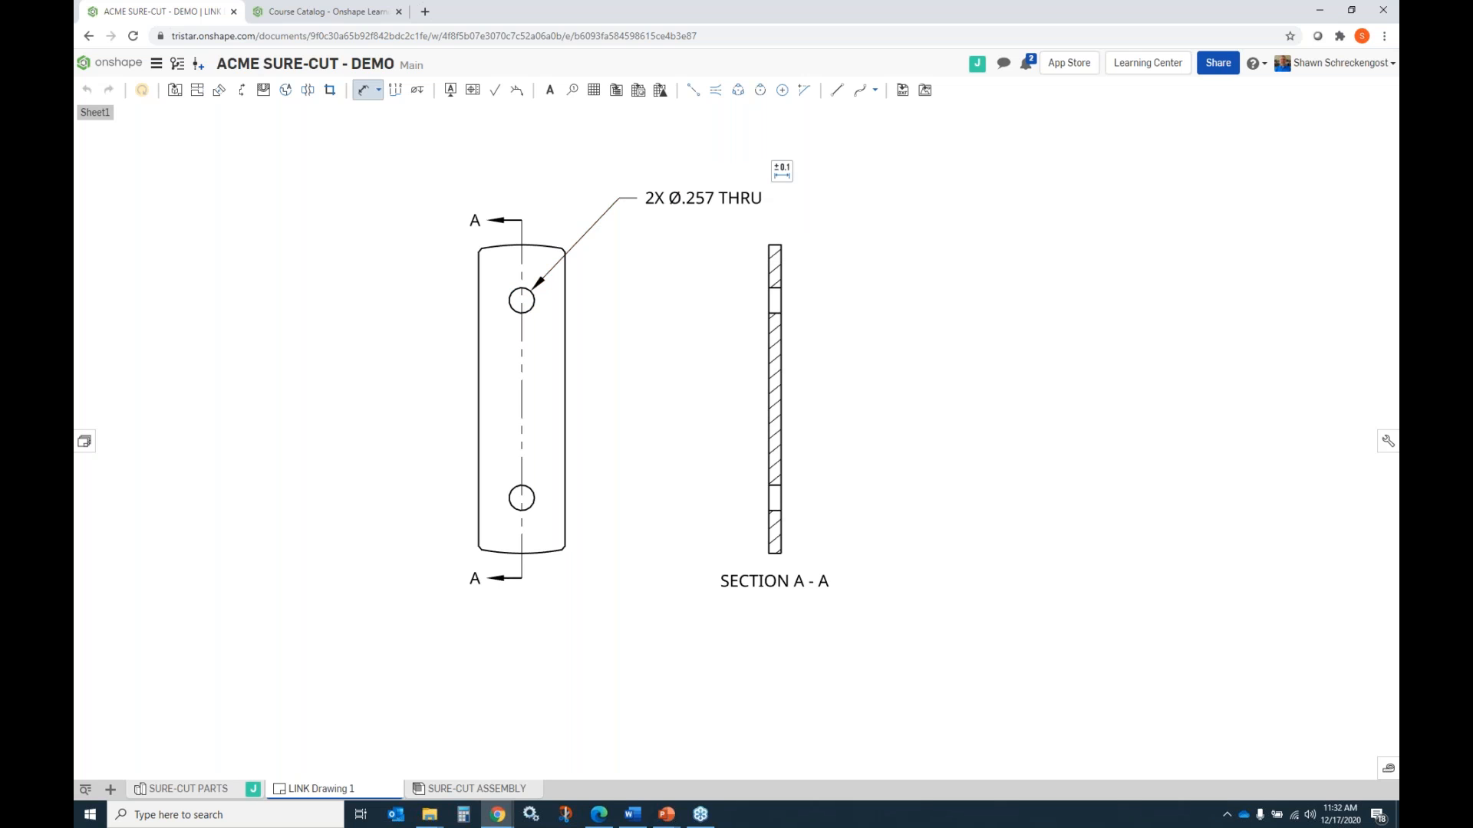
Attach a blank position geometric tolerance frame beneath the hole diameter callout.
{"action": "left_click", "coordinate": [473, 90]}
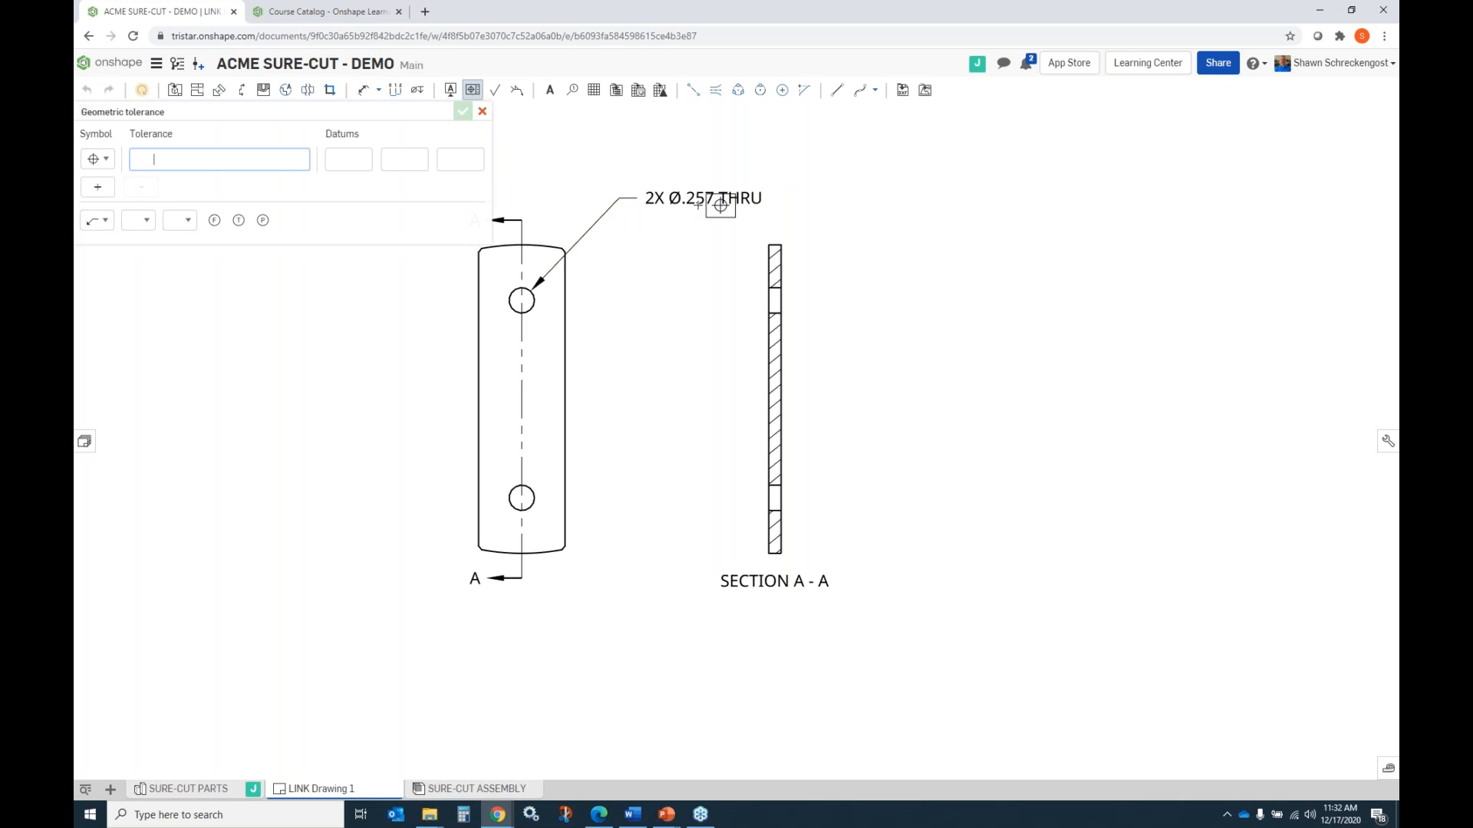
{"action": "left_click", "coordinate": [700, 199]}
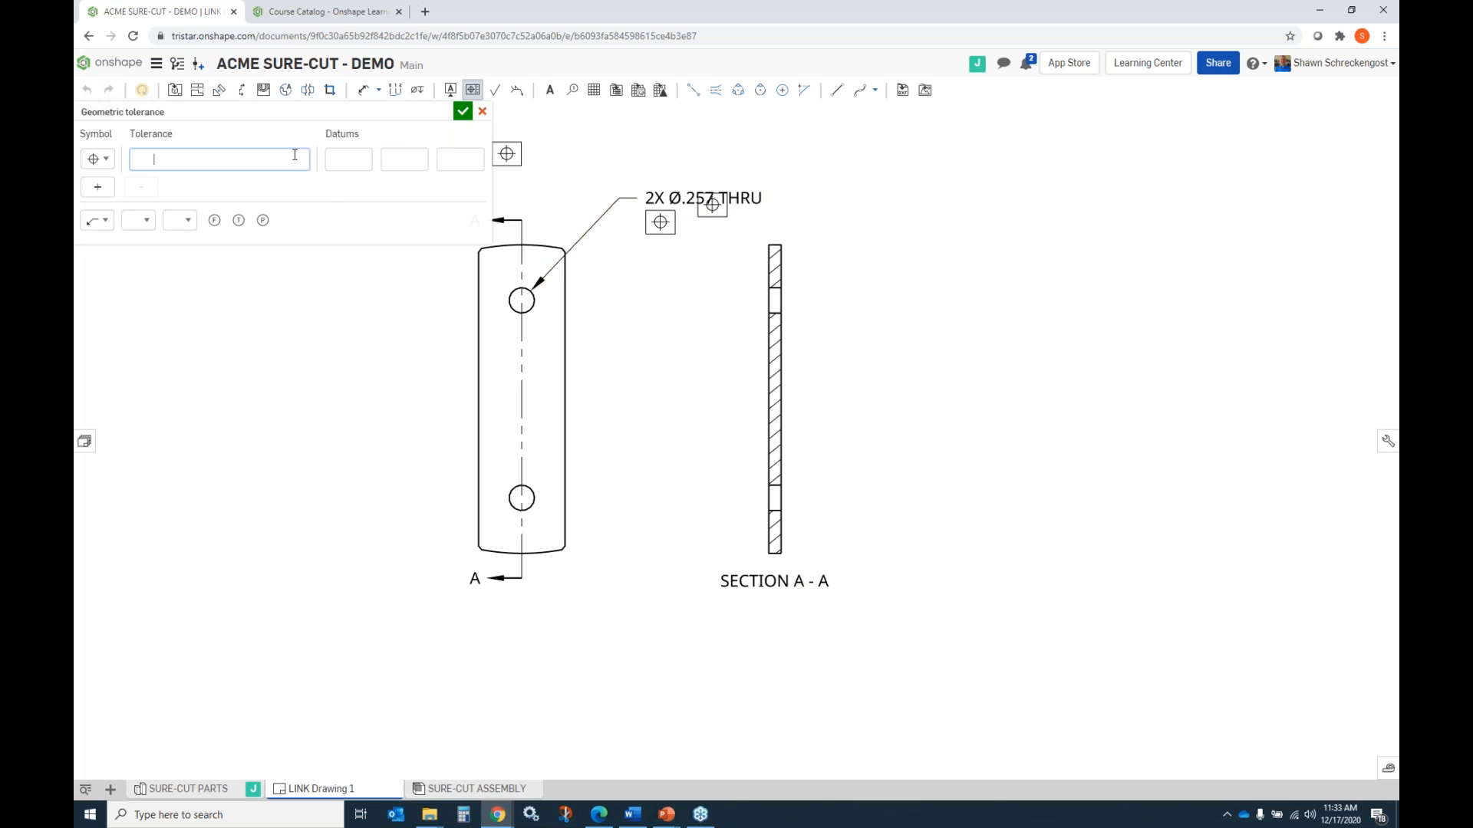
Try to give the position tolerance frame a diameter tolerance of .010 with the circled M modifier.
{"action": "left_click", "coordinate": [172, 158]}
{"action": "type", "text": ".010"}
{"action": "left_click", "coordinate": [144, 222]}
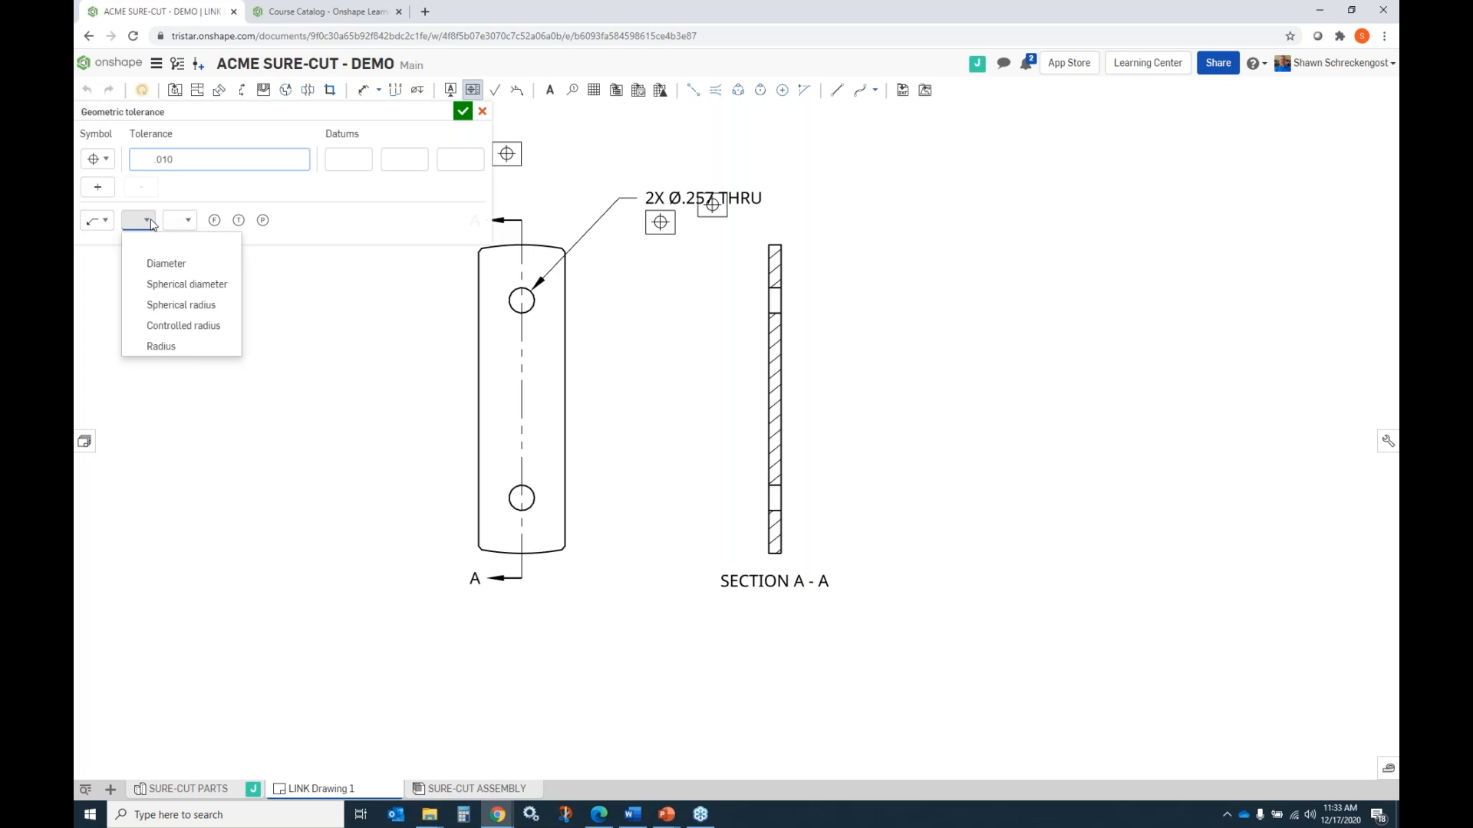
{"action": "left_click", "coordinate": [156, 264]}
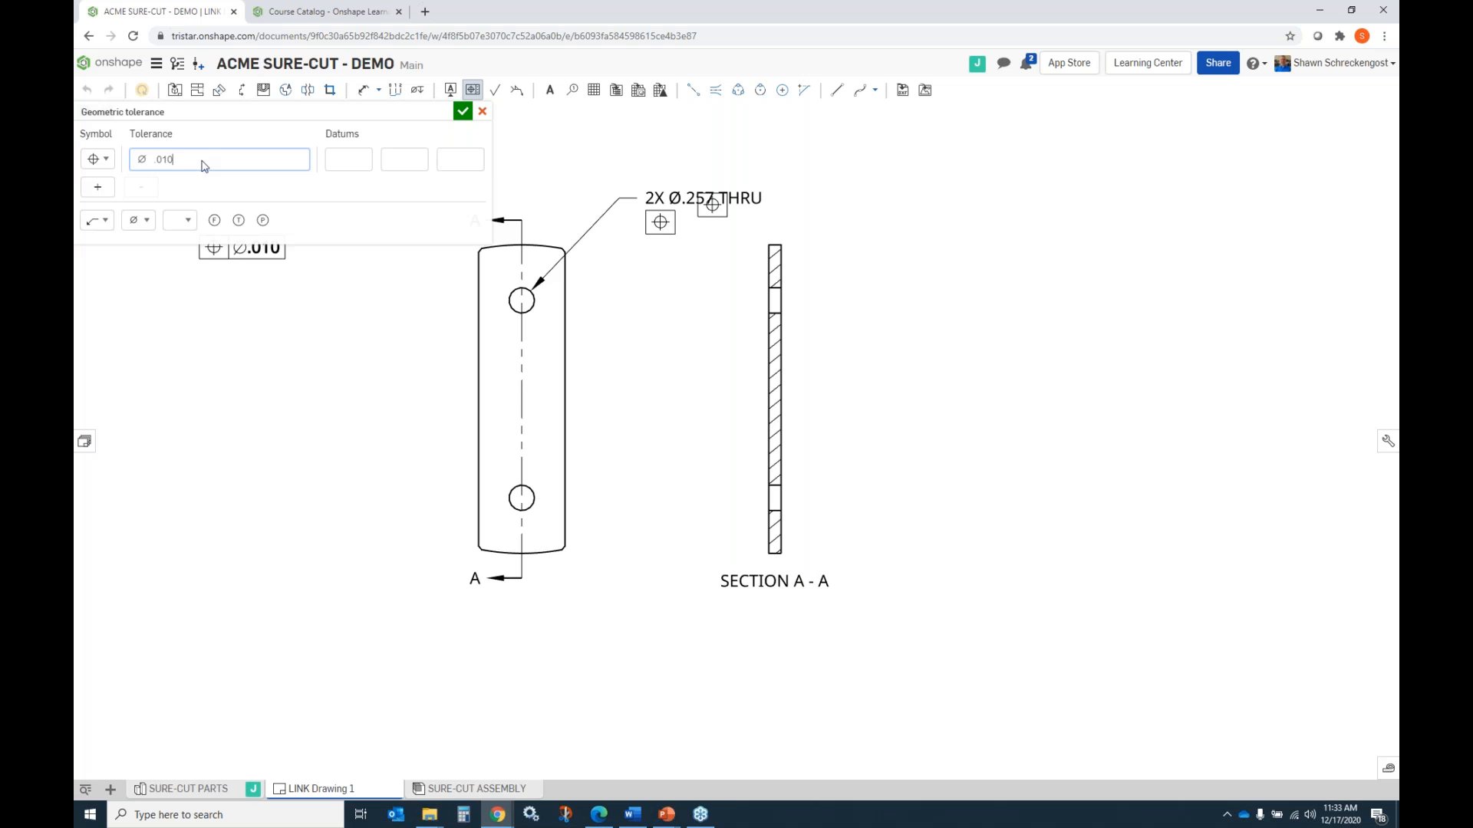
{"action": "left_click", "coordinate": [180, 220]}
{"action": "left_click", "coordinate": [230, 263]}
{"action": "left_click", "coordinate": [333, 163]}
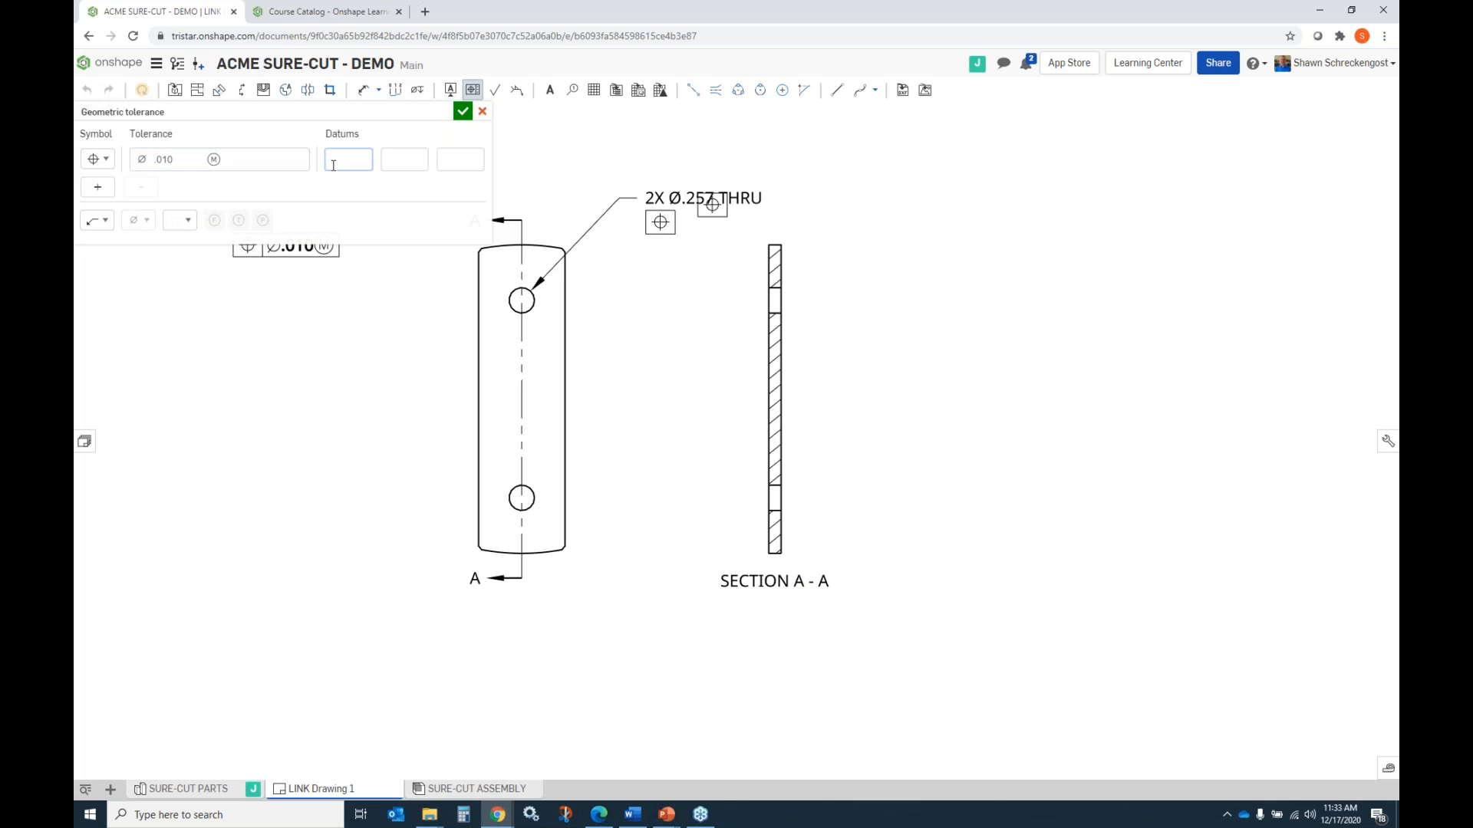
{"action": "left_click", "coordinate": [393, 163]}
{"action": "left_click", "coordinate": [463, 111]}
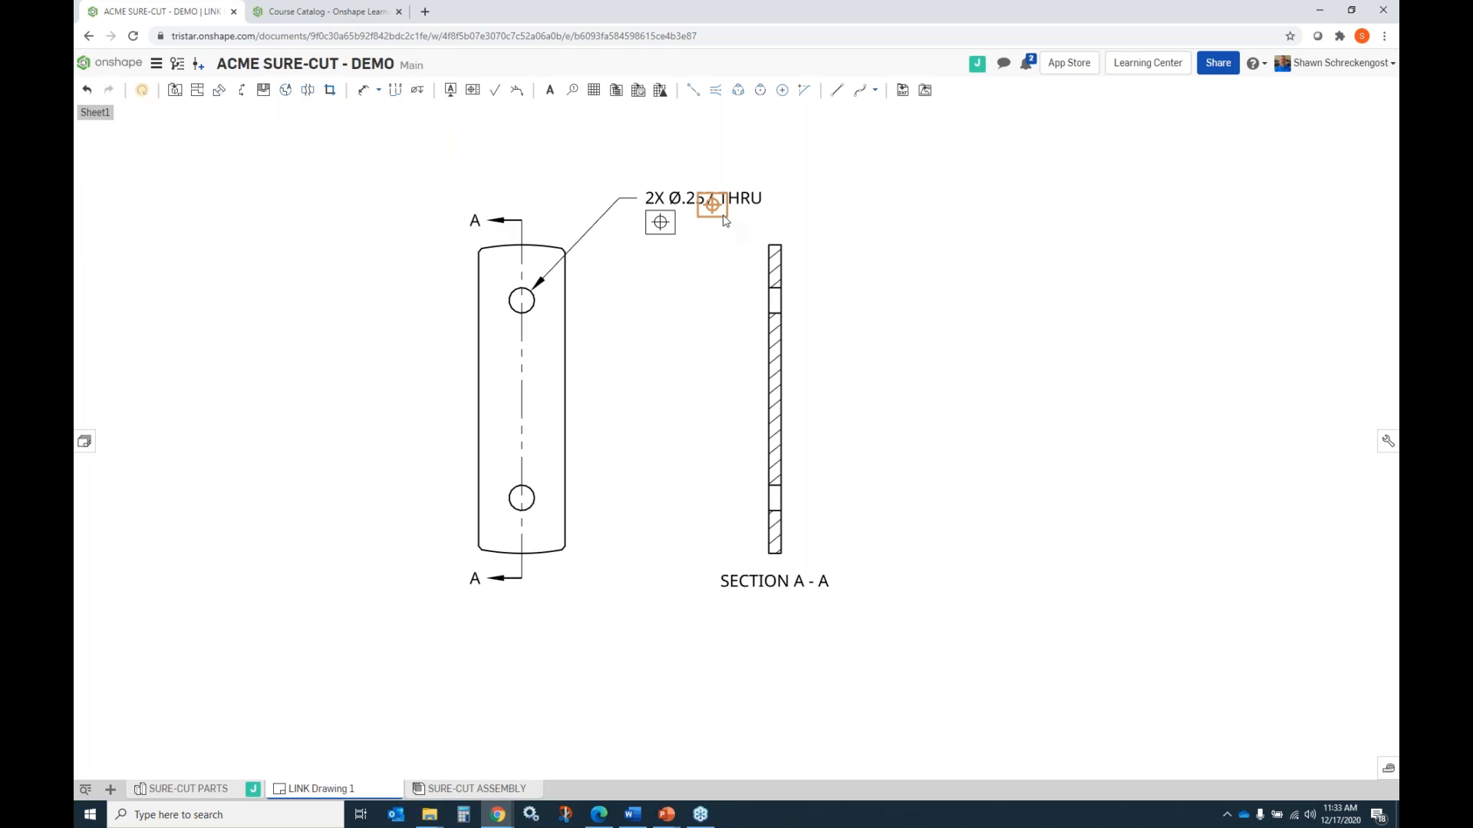
Set the position frame beneath the hole callout to a diameter tolerance of .010 with the circled M modifier.
{"action": "double_click", "coordinate": [661, 223]}
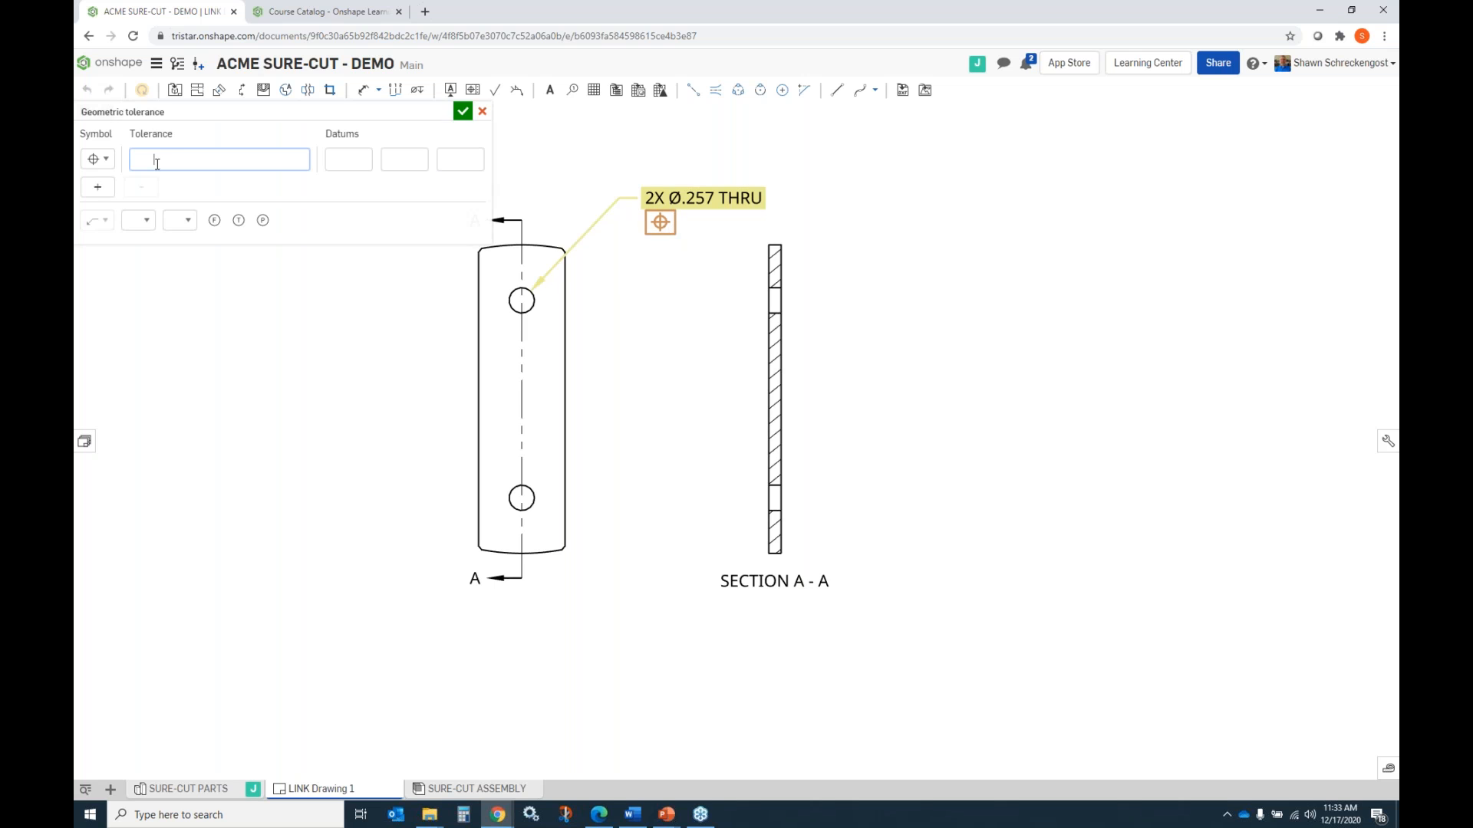
{"action": "type", "text": ".010"}
{"action": "left_click", "coordinate": [154, 161]}
{"action": "left_click", "coordinate": [154, 221]}
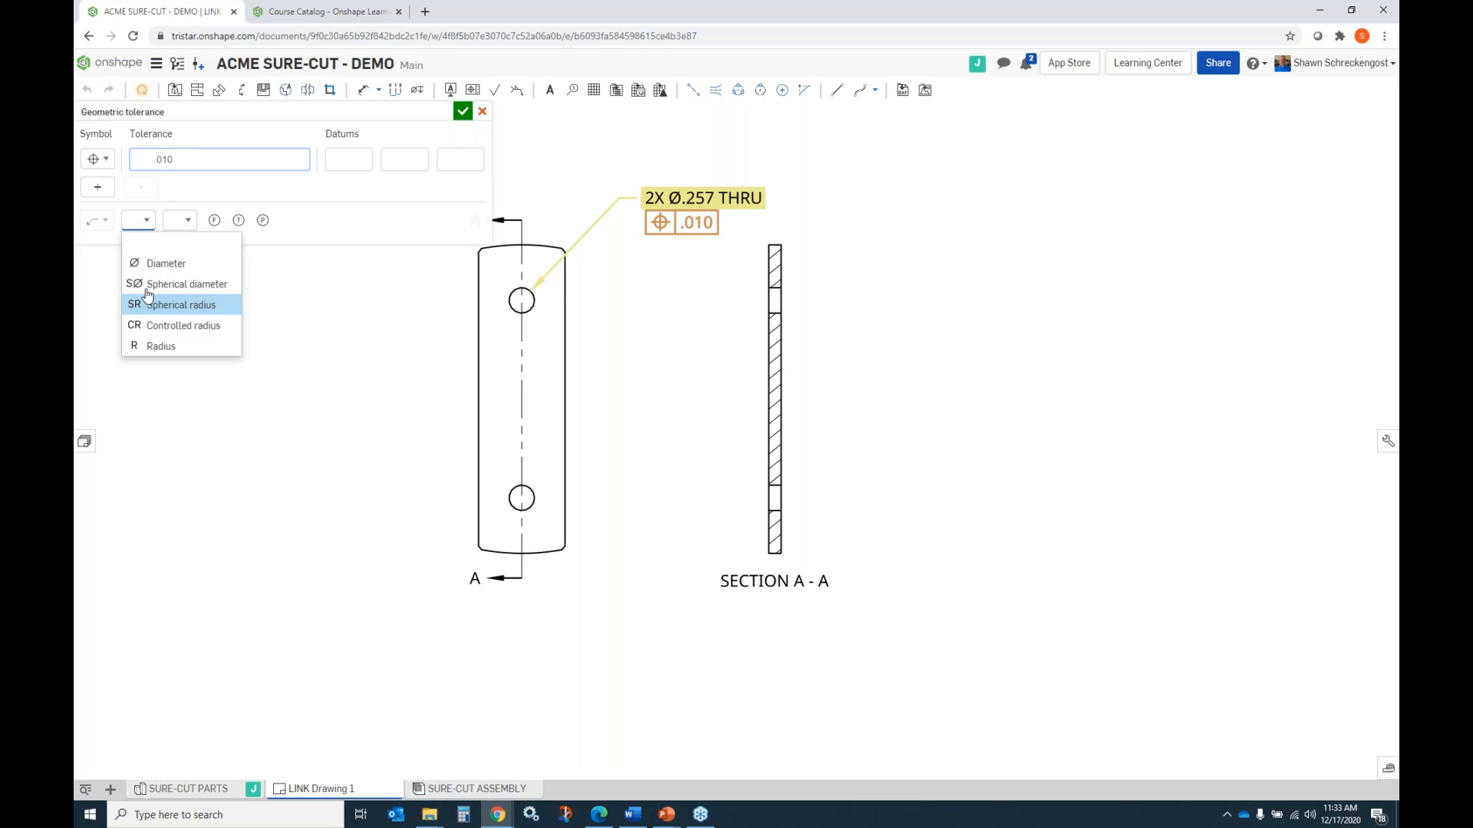
{"action": "left_click", "coordinate": [160, 258]}
{"action": "left_click", "coordinate": [192, 222]}
{"action": "left_click", "coordinate": [190, 265]}
Add datum references A and B to the hole callout's position tolerance frame.
{"action": "left_click", "coordinate": [347, 160]}
{"action": "type", "text": "A"}
{"action": "left_click", "coordinate": [407, 164]}
{"action": "type", "text": "B"}
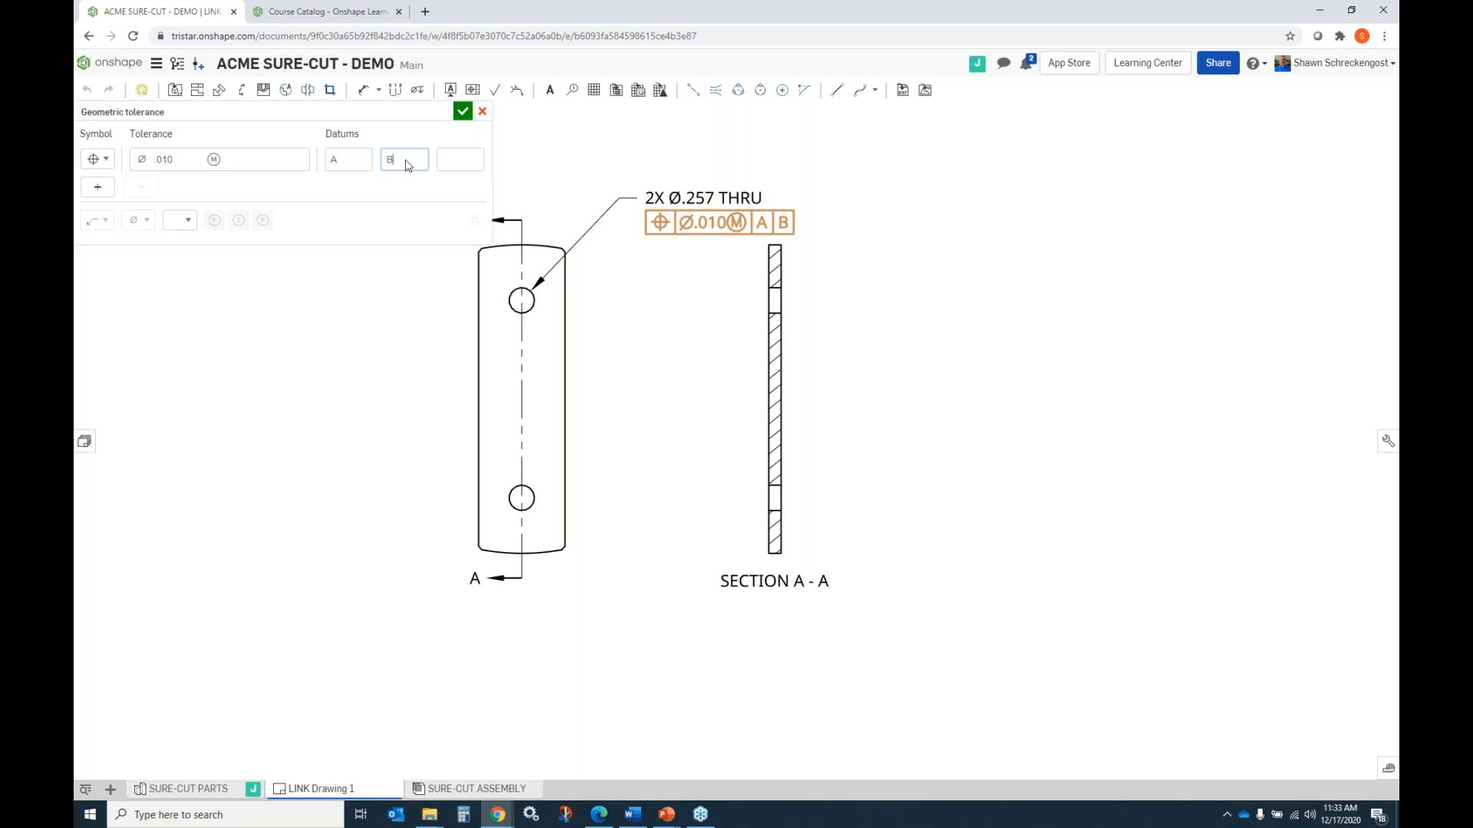
{"action": "left_click", "coordinate": [463, 112]}
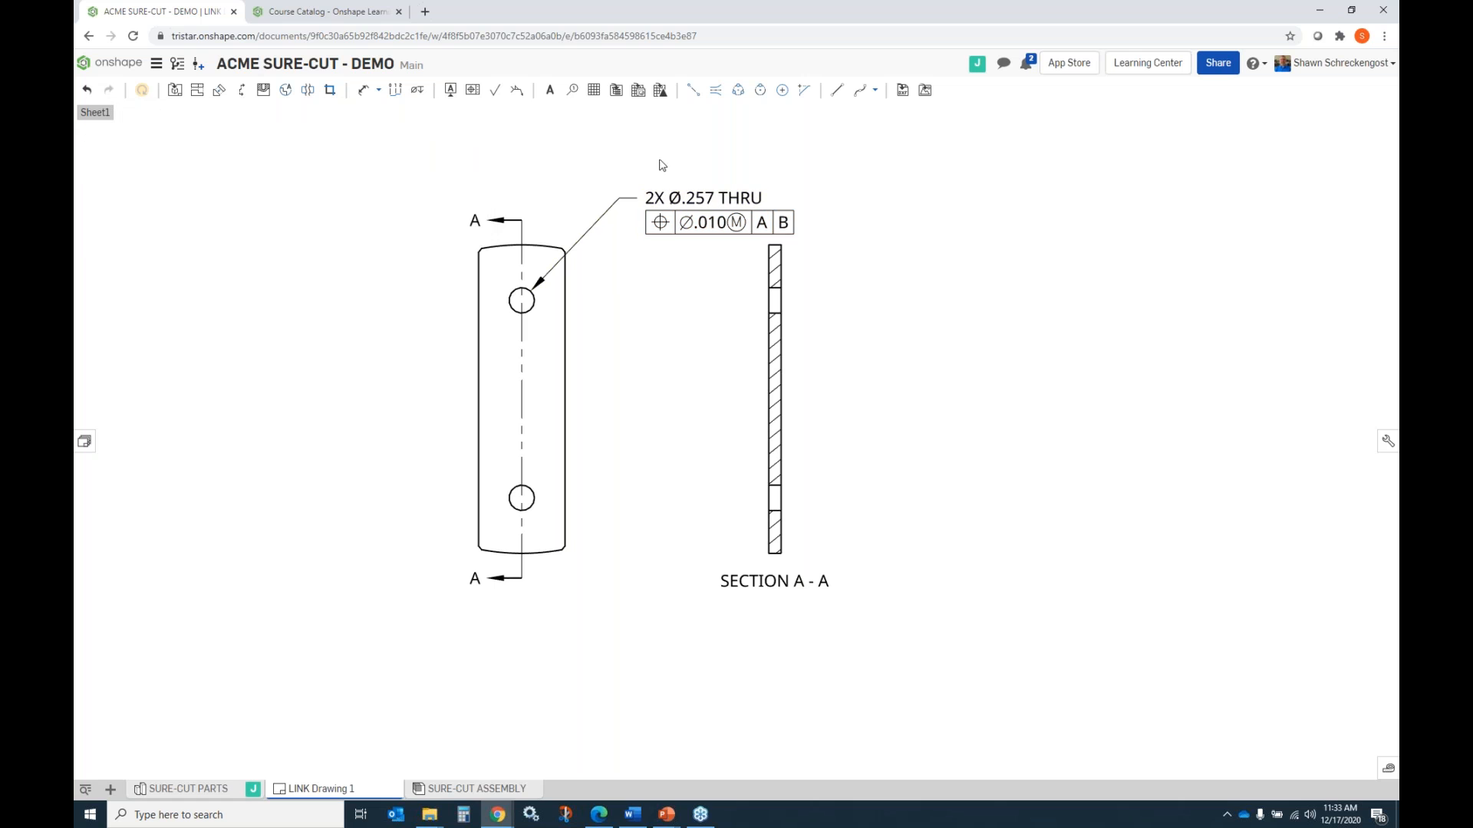
Move the 2X hole callout with its tolerance frame slightly up and to the left, clear of the section view.
{"action": "left_click", "coordinate": [673, 199]}
{"action": "left_click_drag", "start_coordinate": [672, 199], "coordinate": [641, 165]}
{"action": "left_click", "coordinate": [889, 239]}
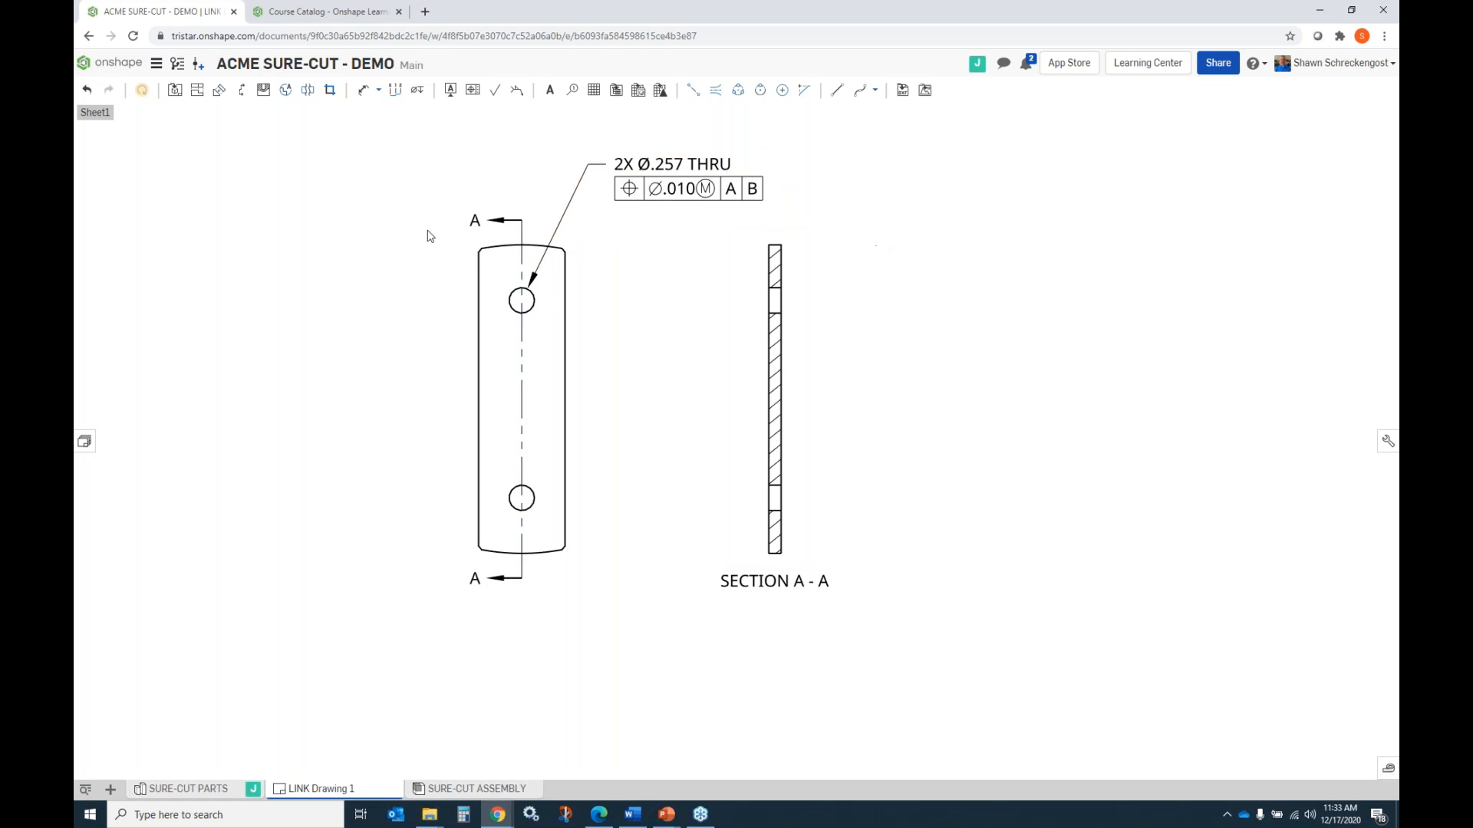
Dimension the link's width between its two long edges, placing the dimension below the top view.
{"action": "left_click", "coordinate": [363, 90]}
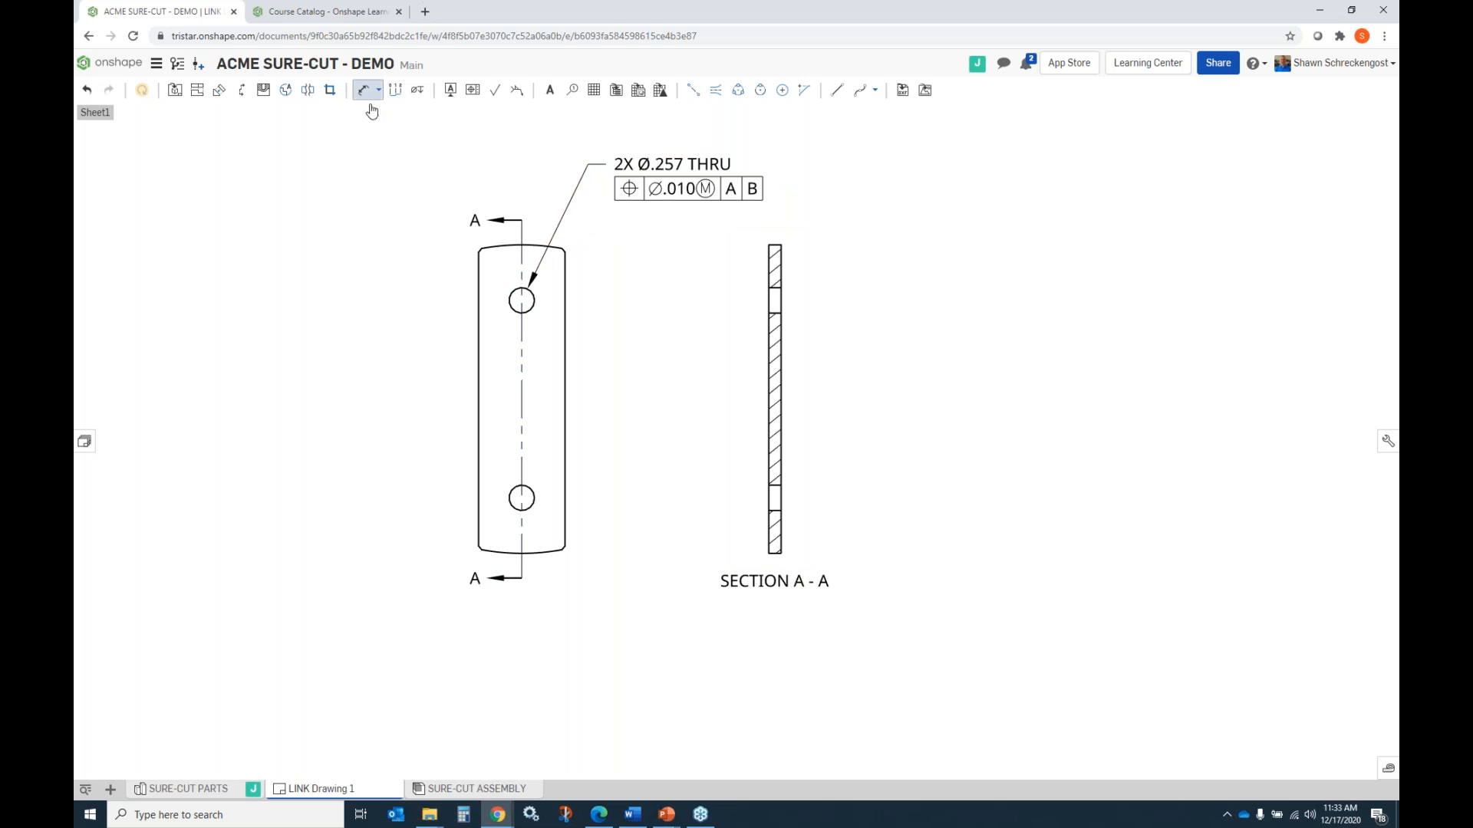
{"action": "left_click", "coordinate": [480, 512]}
{"action": "left_click", "coordinate": [565, 516]}
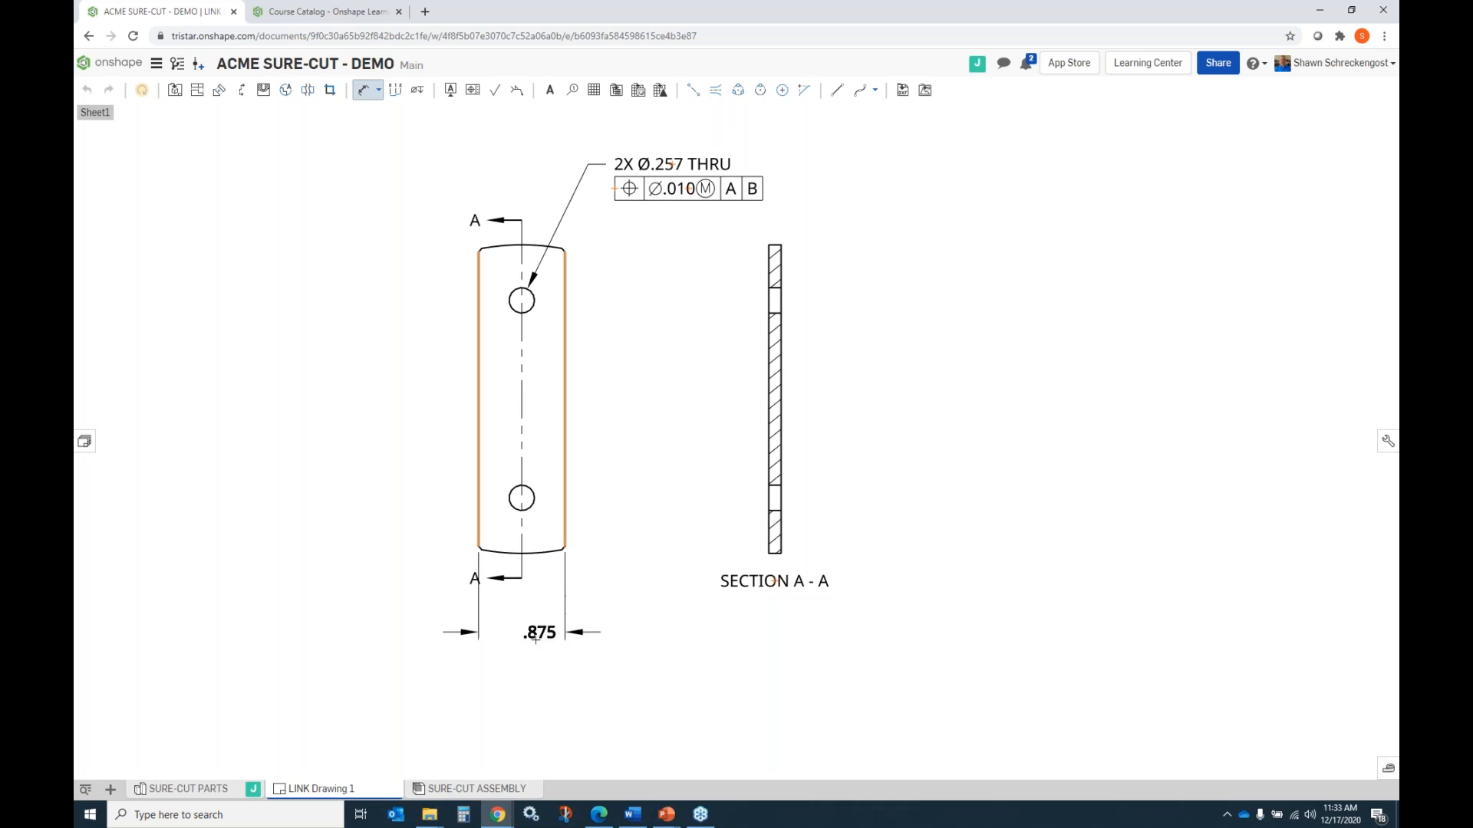
{"action": "left_click", "coordinate": [535, 647]}
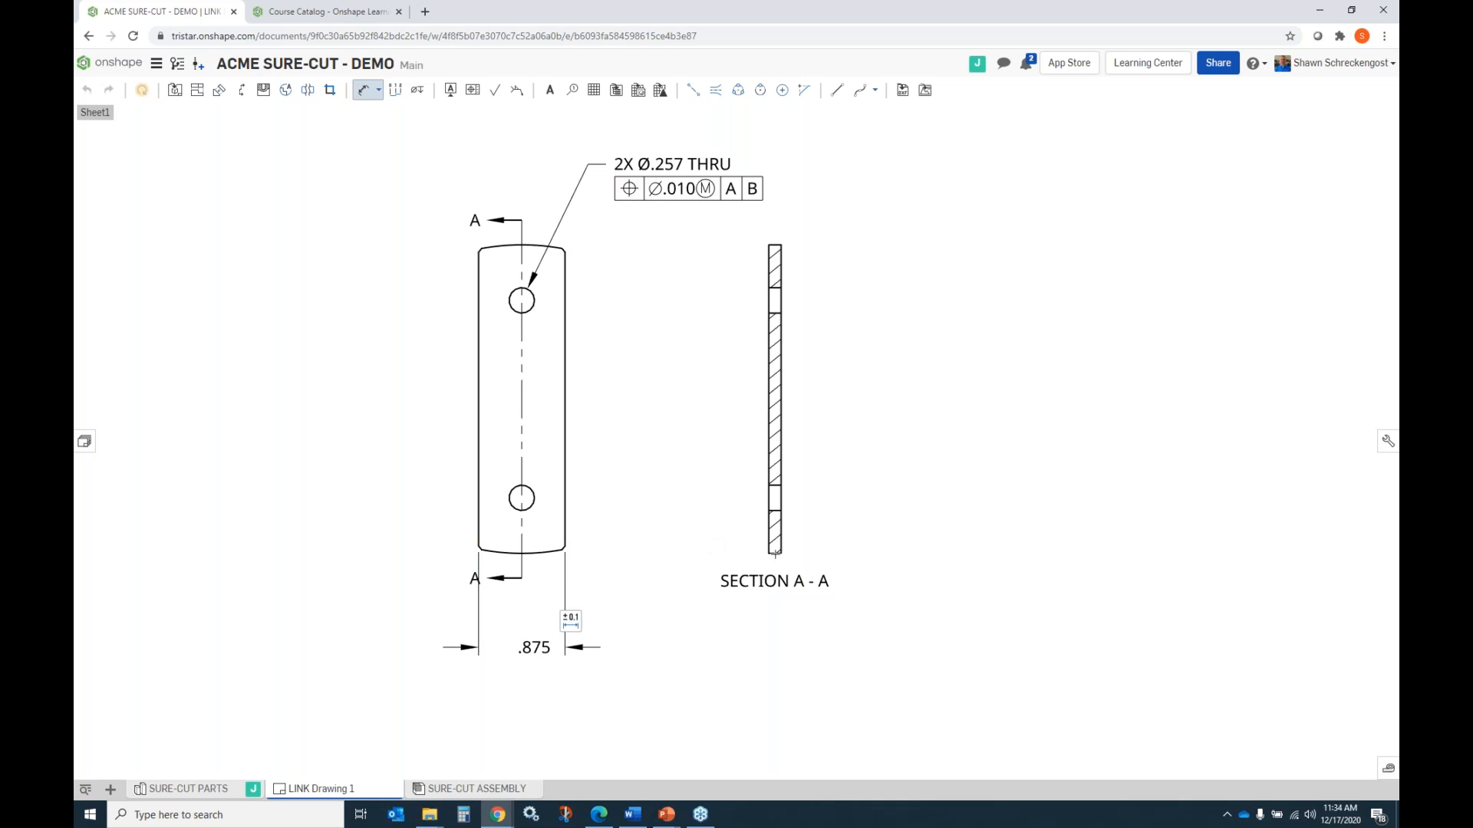
Dimension the link's thickness at the upper end of section view A-A.
{"action": "left_click", "coordinate": [769, 259]}
{"action": "left_click", "coordinate": [781, 245]}
{"action": "left_click", "coordinate": [813, 230]}
Dimension the link's overall length between the end edges of section A-A, placing it to the right of the section.
{"action": "left_click", "coordinate": [775, 245]}
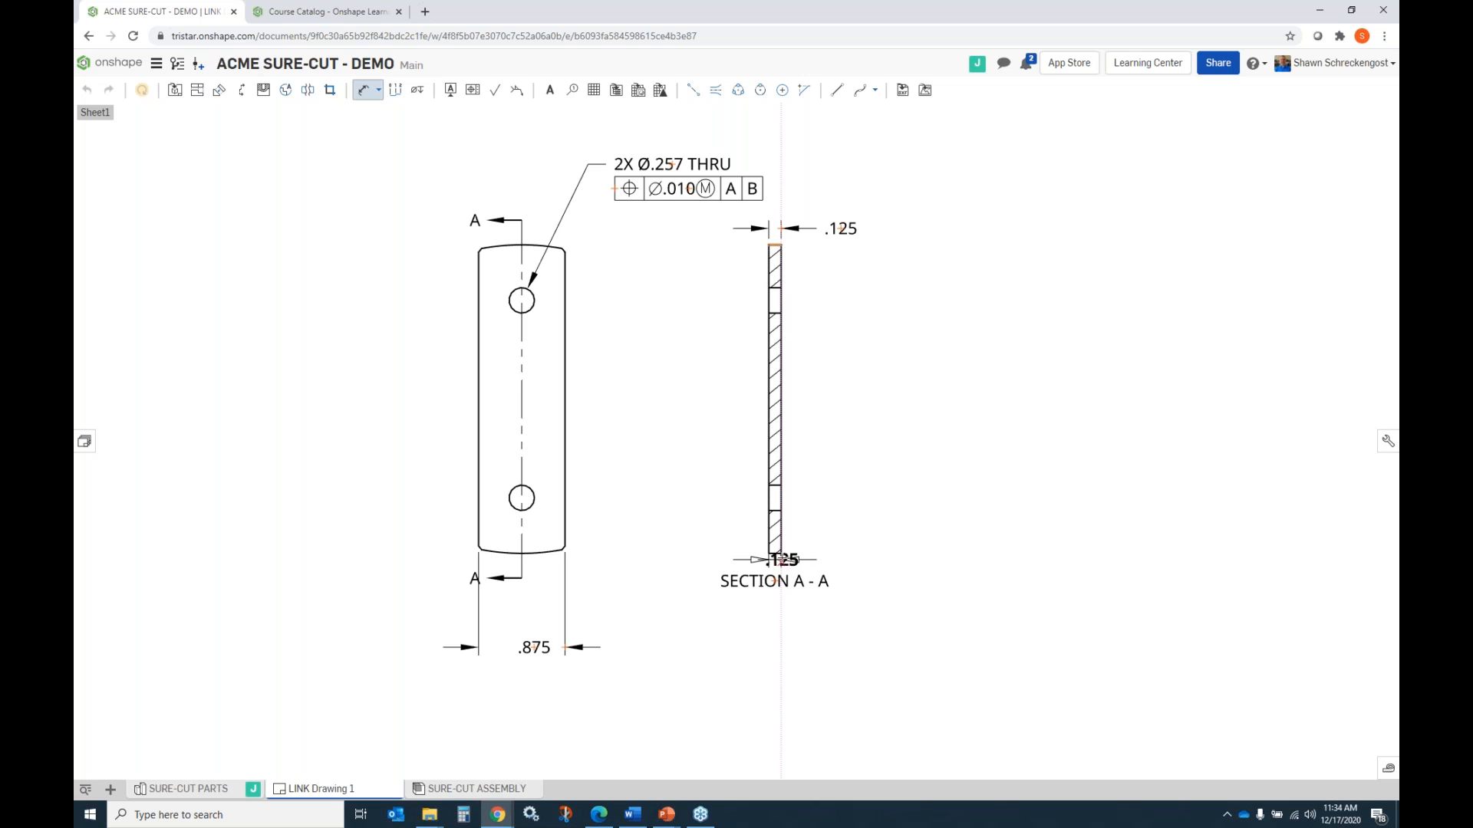
{"action": "left_click", "coordinate": [776, 553]}
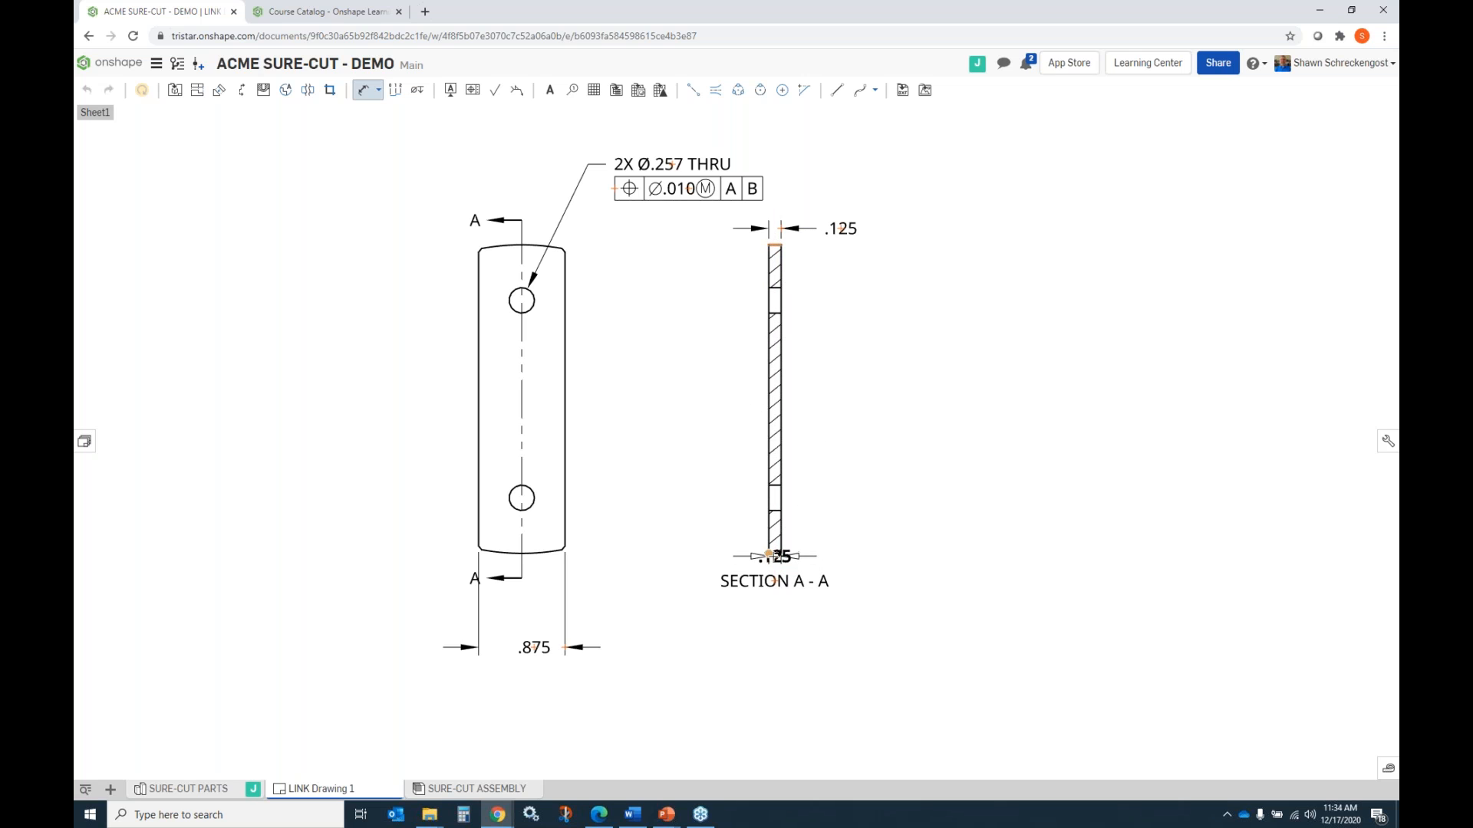
{"action": "left_click", "coordinate": [862, 385]}
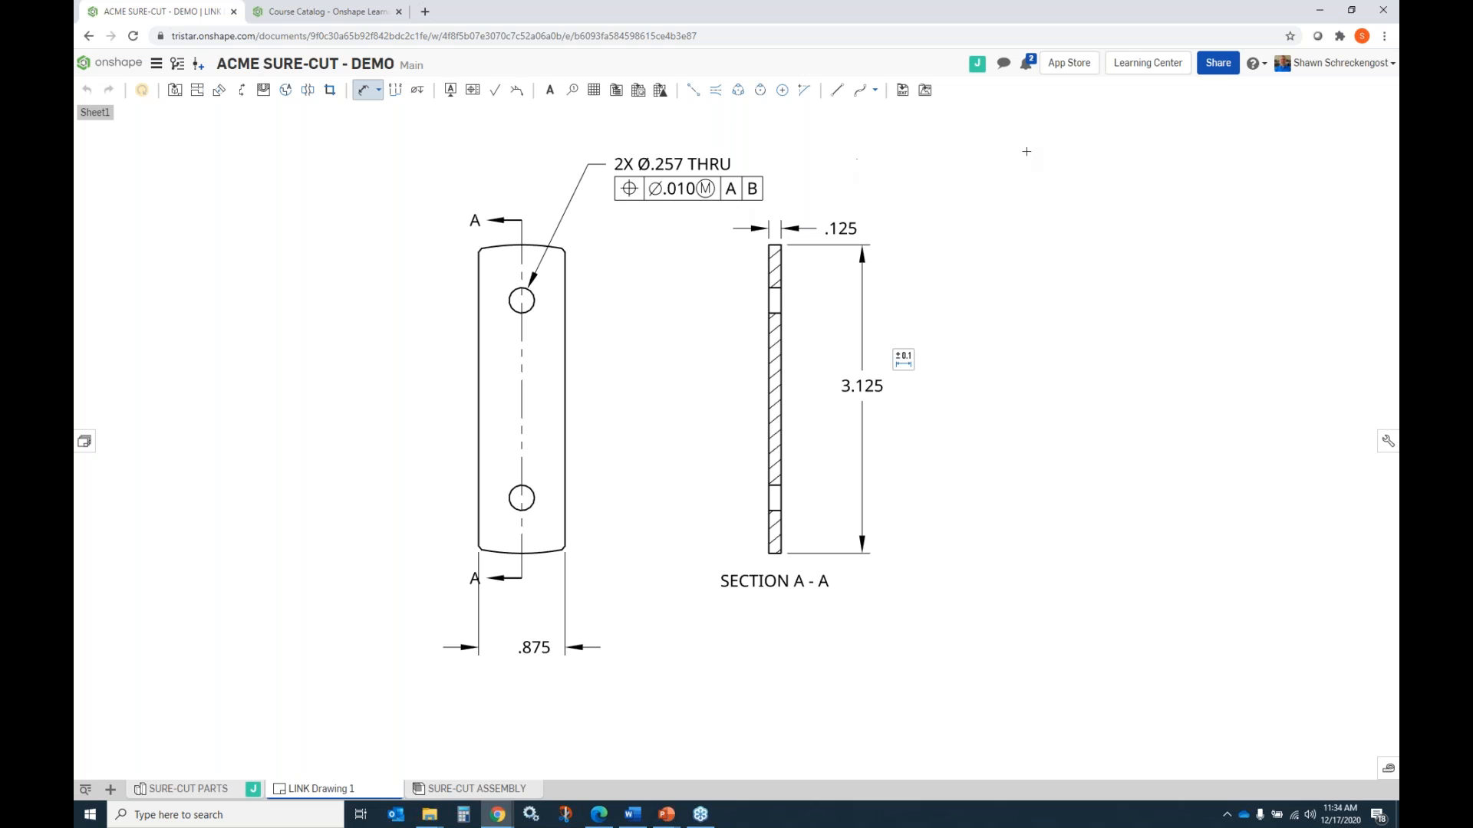
Create a release candidate for LINK Drawing 1 and set the drawing's part number to acme-12345.
{"action": "scroll", "coordinate": [837, 382], "scroll_direction": "down", "scroll_amount": 3}
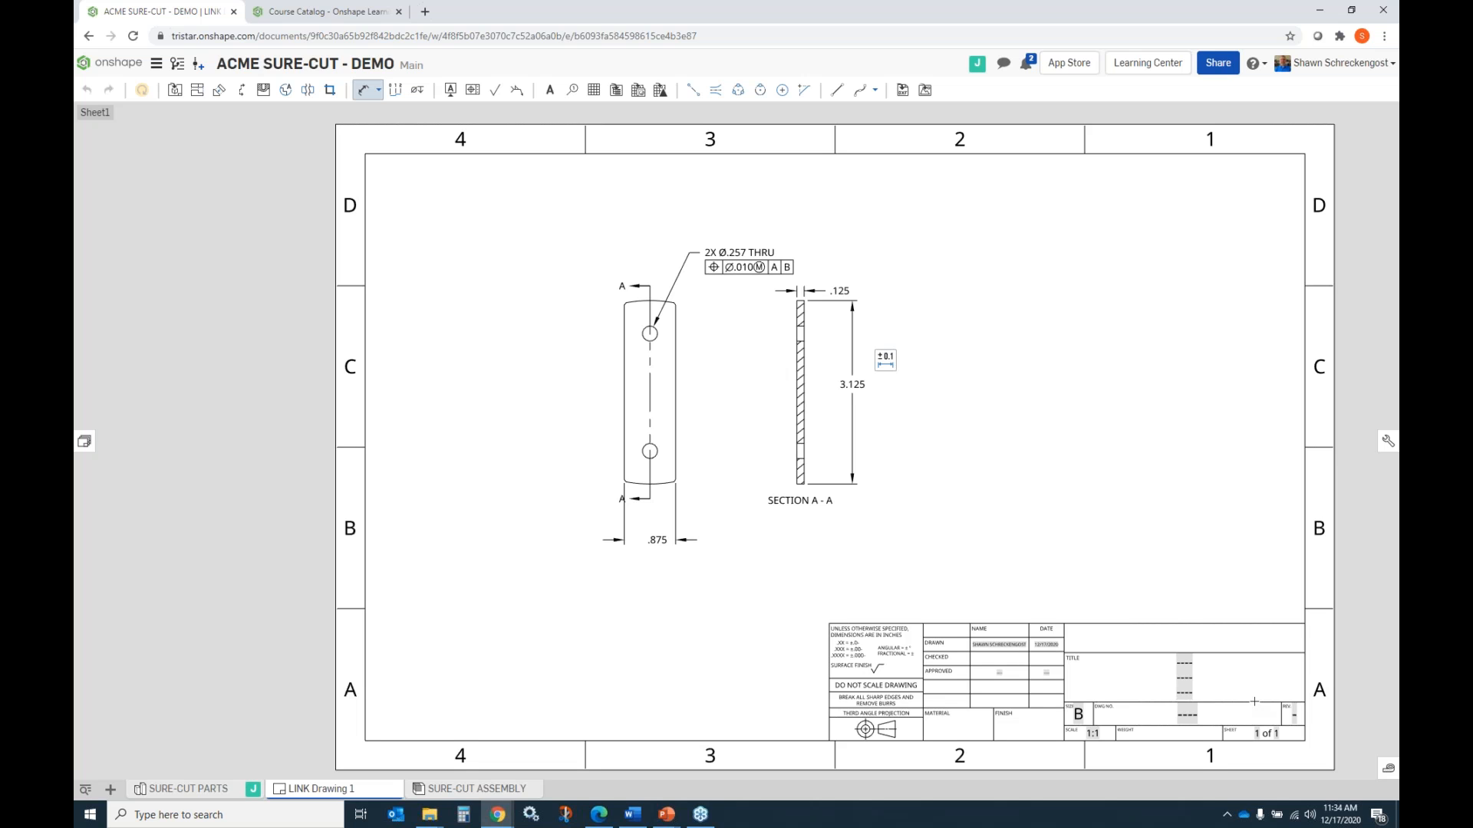
{"action": "right_click", "coordinate": [385, 796]}
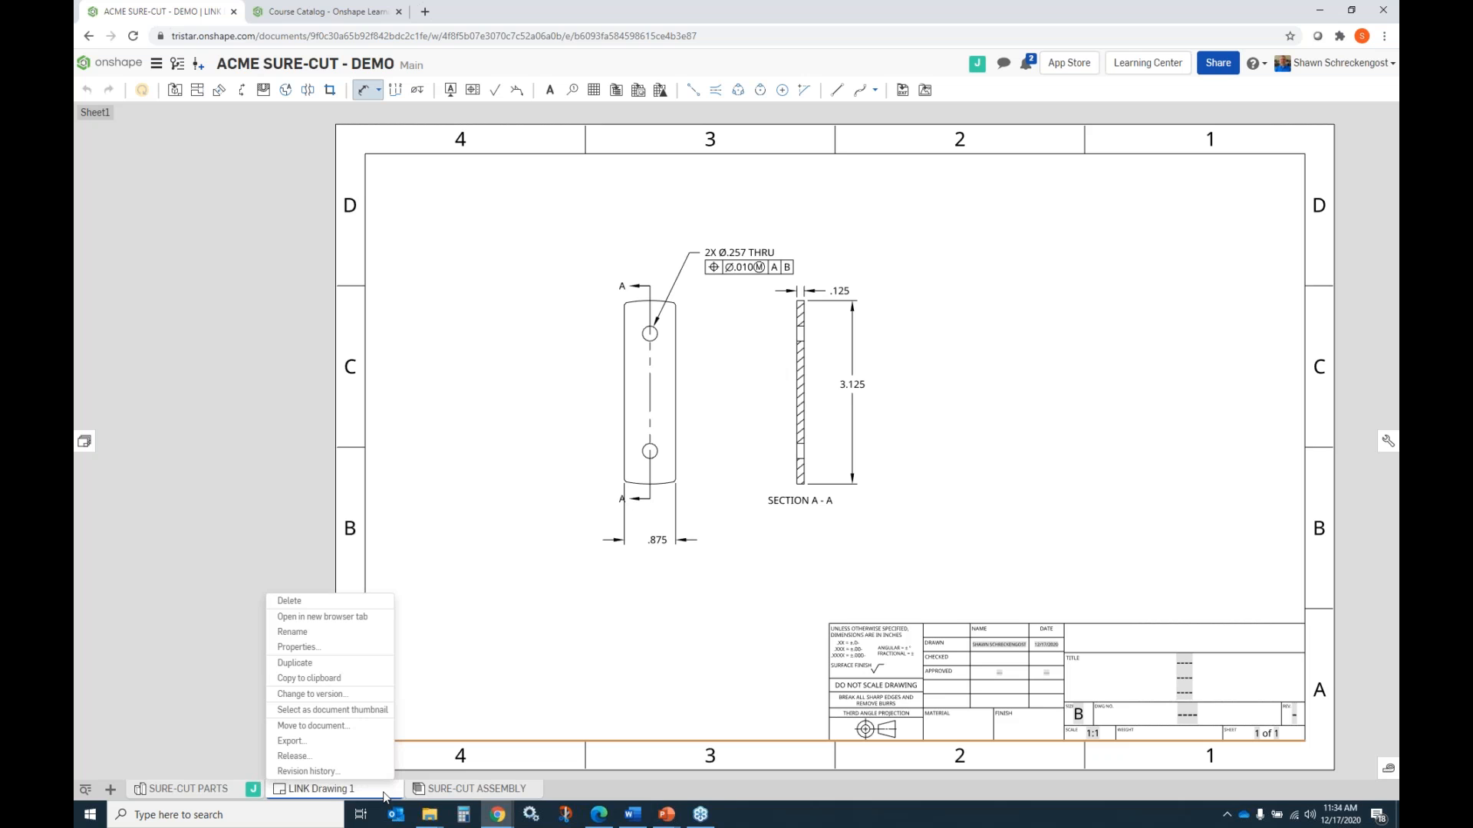
{"action": "left_click", "coordinate": [322, 758]}
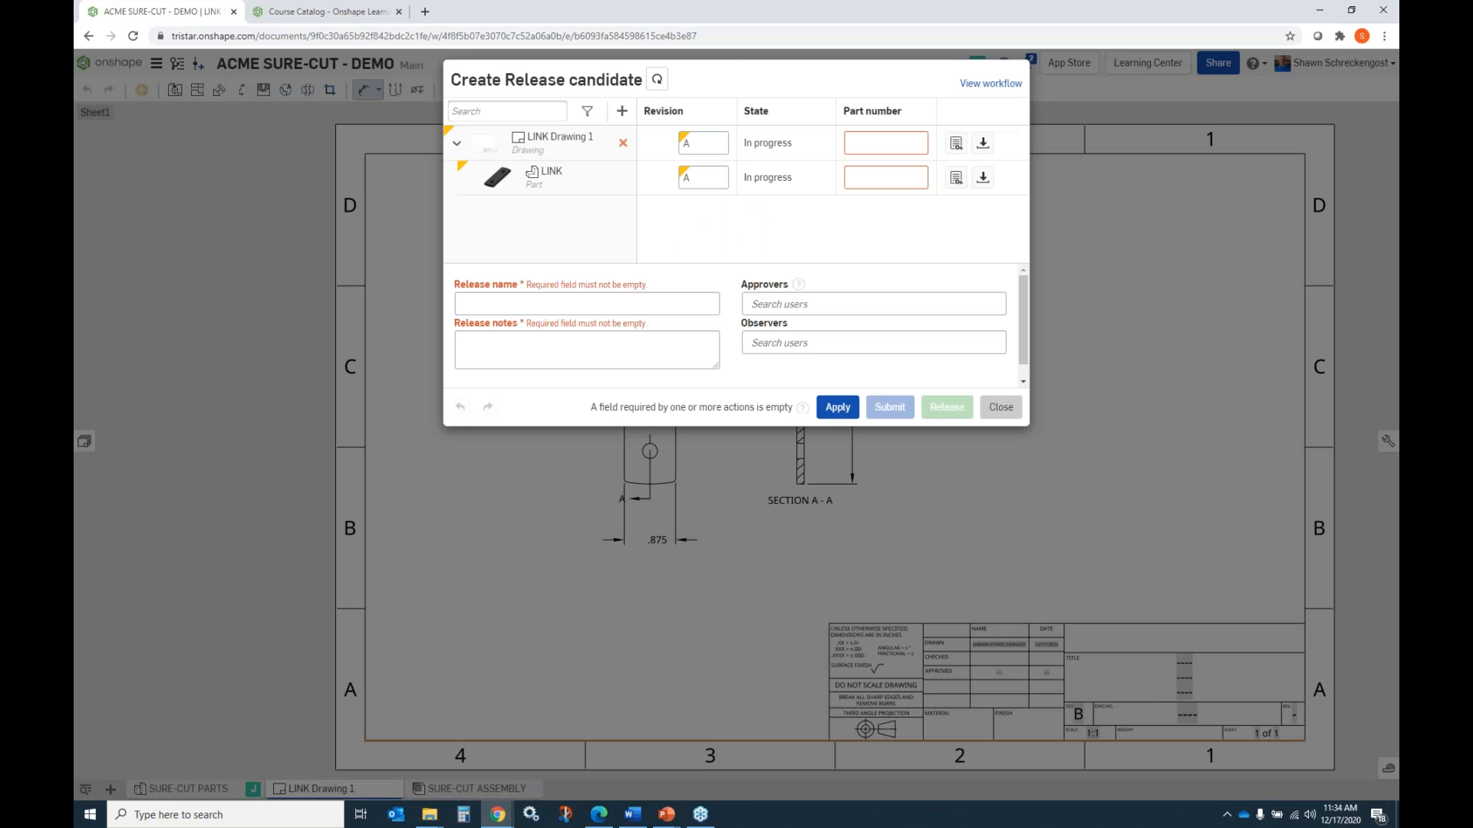
{"action": "left_click", "coordinate": [882, 142]}
{"action": "type", "text": "acme-12345"}
Set the LINK part's part number to acme-123456 in the release candidate.
{"action": "left_click", "coordinate": [880, 175]}
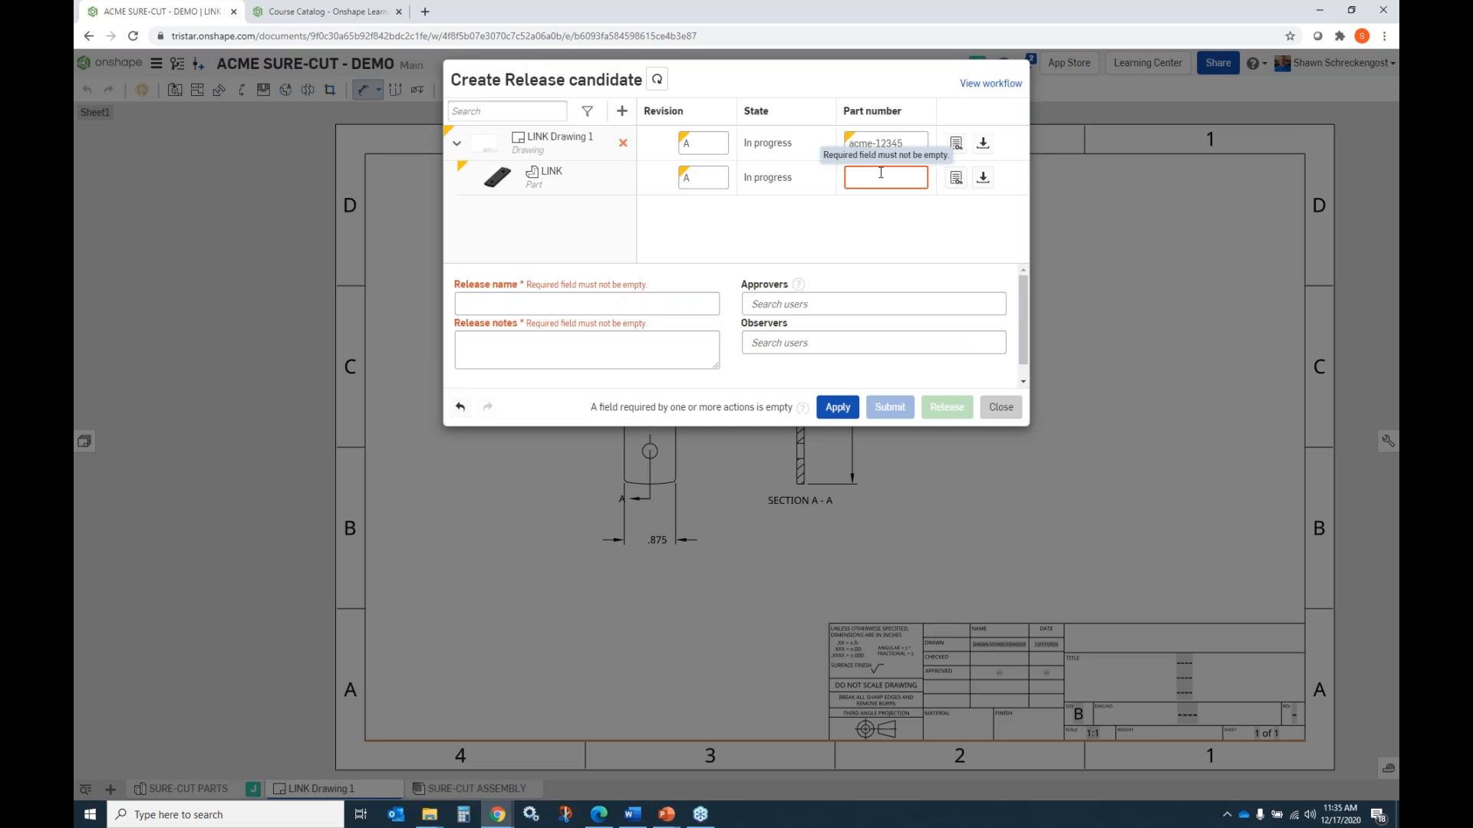
{"action": "key", "text": "BackSpace"}
{"action": "type", "text": "ax"}
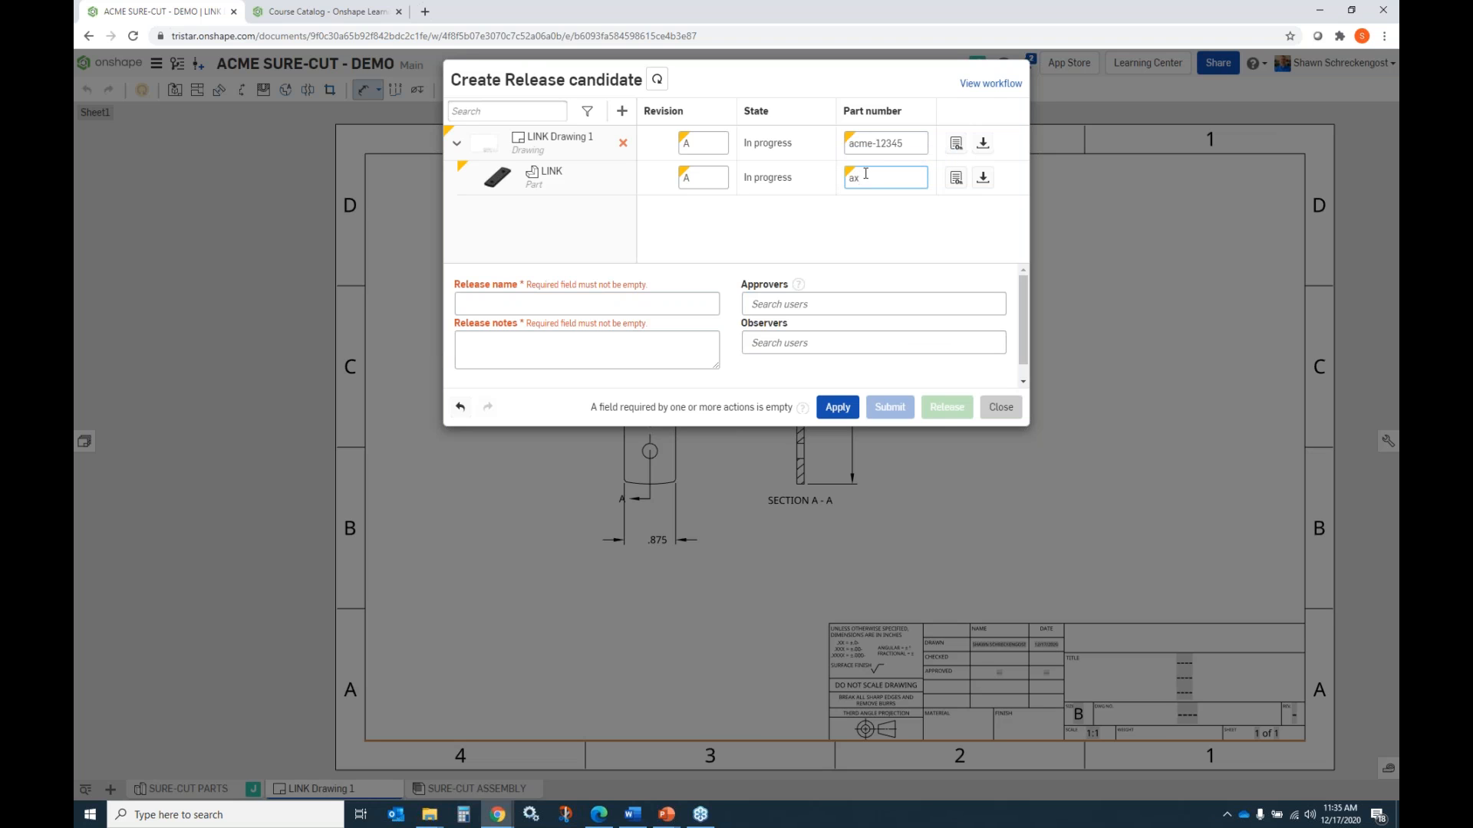
{"action": "type", "text": "me-12345"}
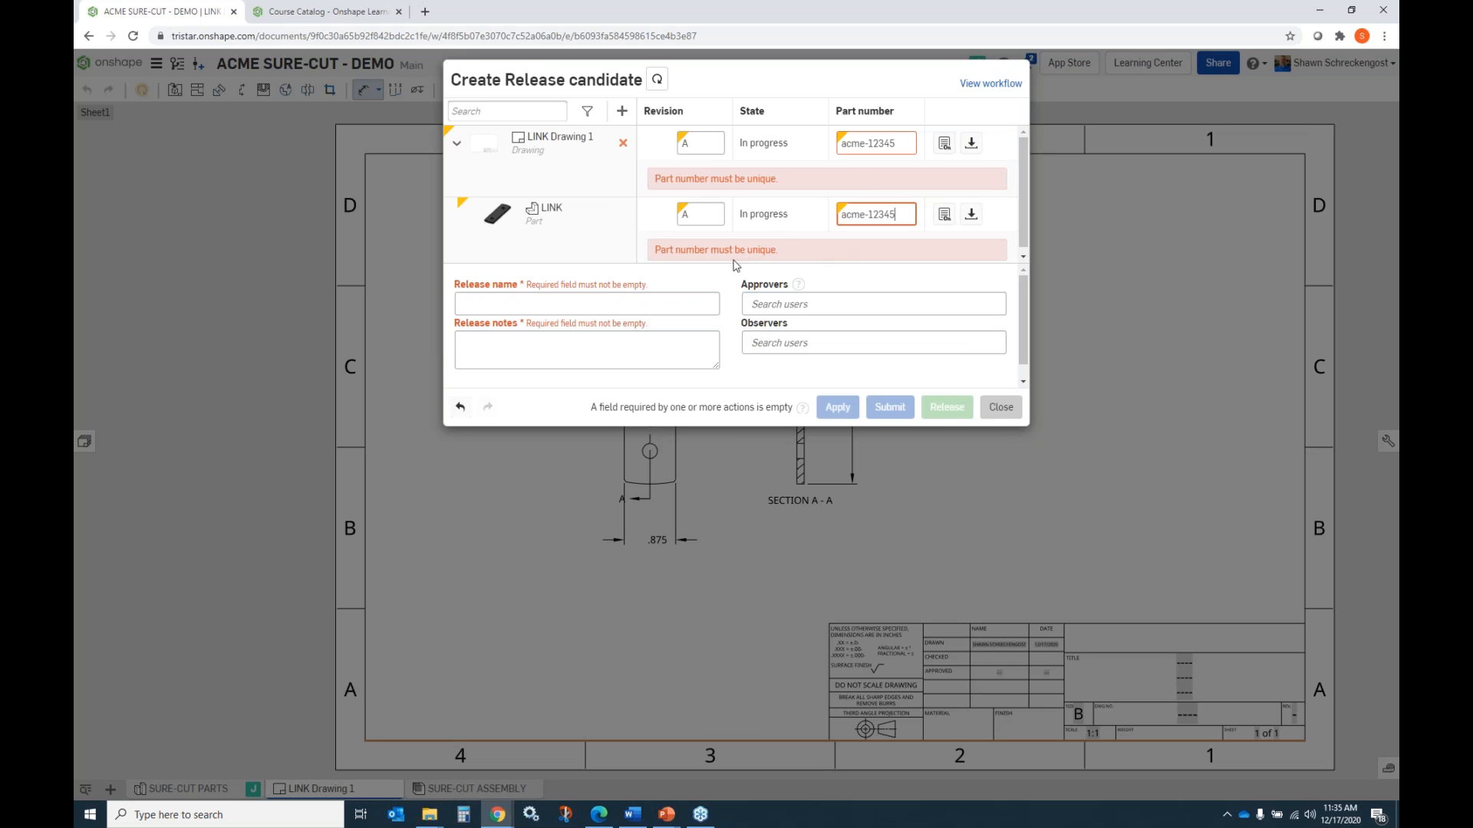
{"action": "type", "text": "6"}
Add the user listed only by initials as the release candidate's approver and apply the changes.
{"action": "left_click", "coordinate": [786, 306]}
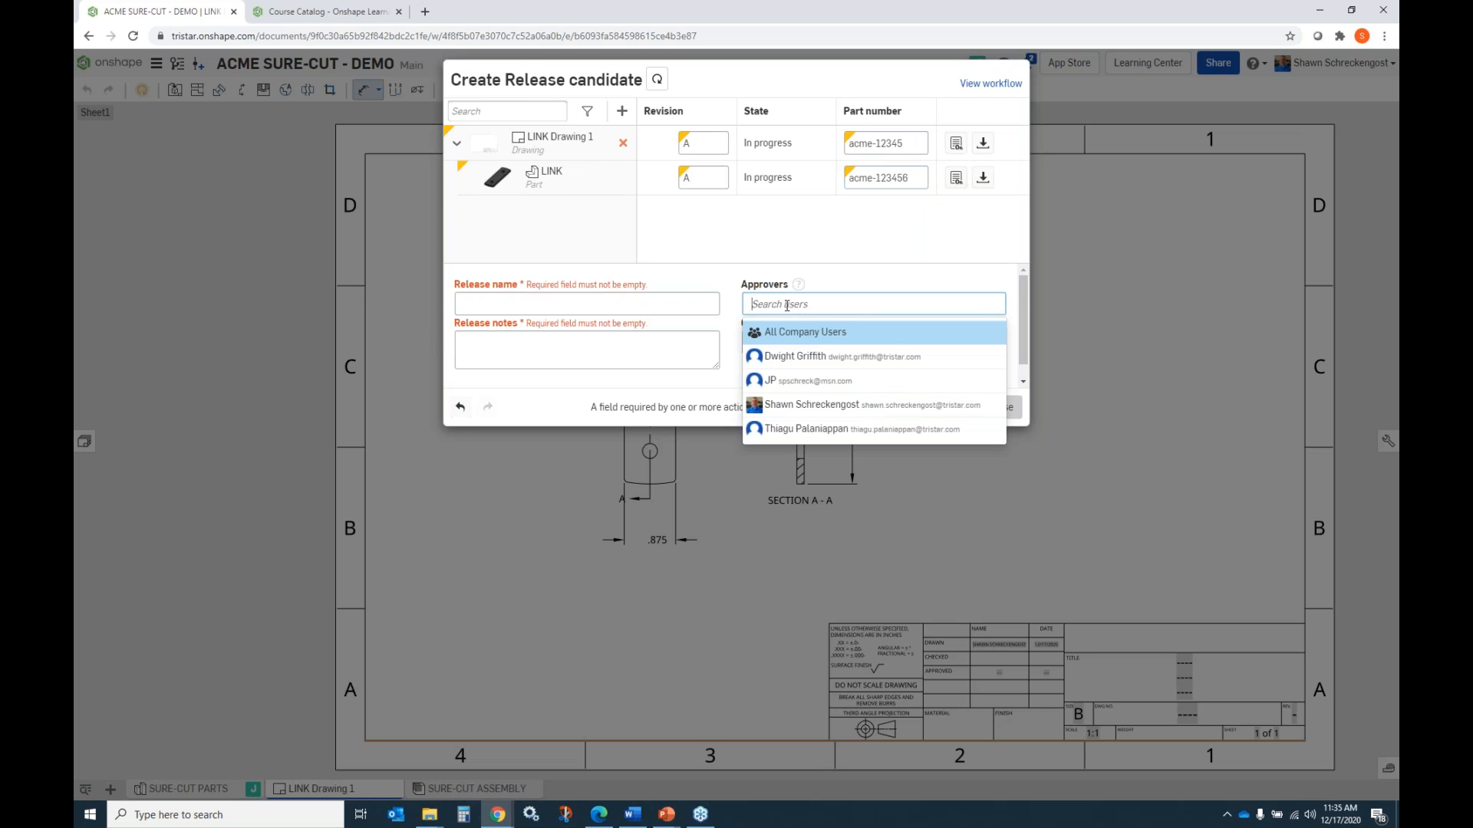
{"action": "left_click", "coordinate": [790, 381]}
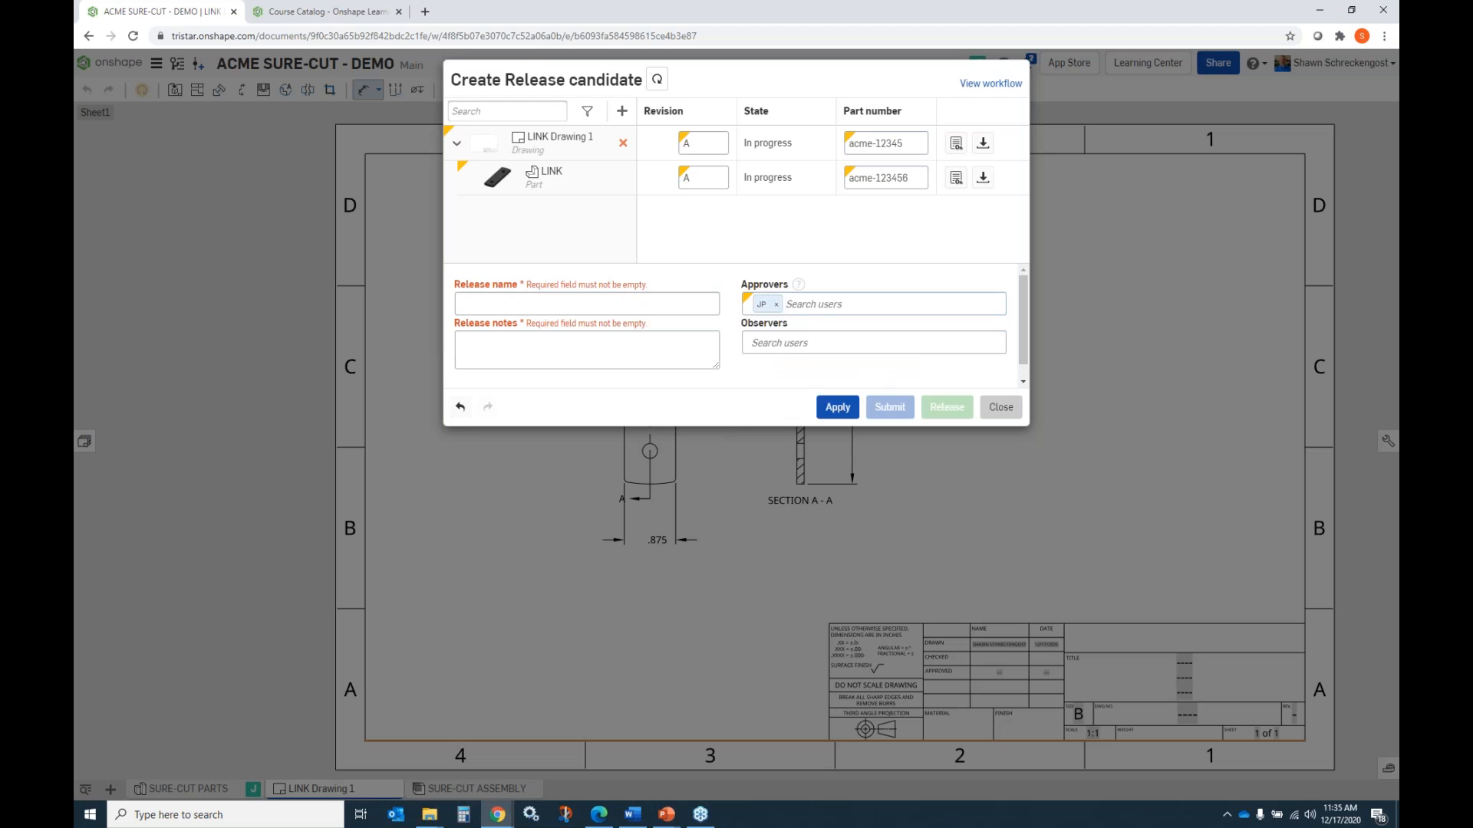
{"action": "left_click", "coordinate": [836, 407]}
Name the release candidate "first release".
{"action": "left_click", "coordinate": [541, 303]}
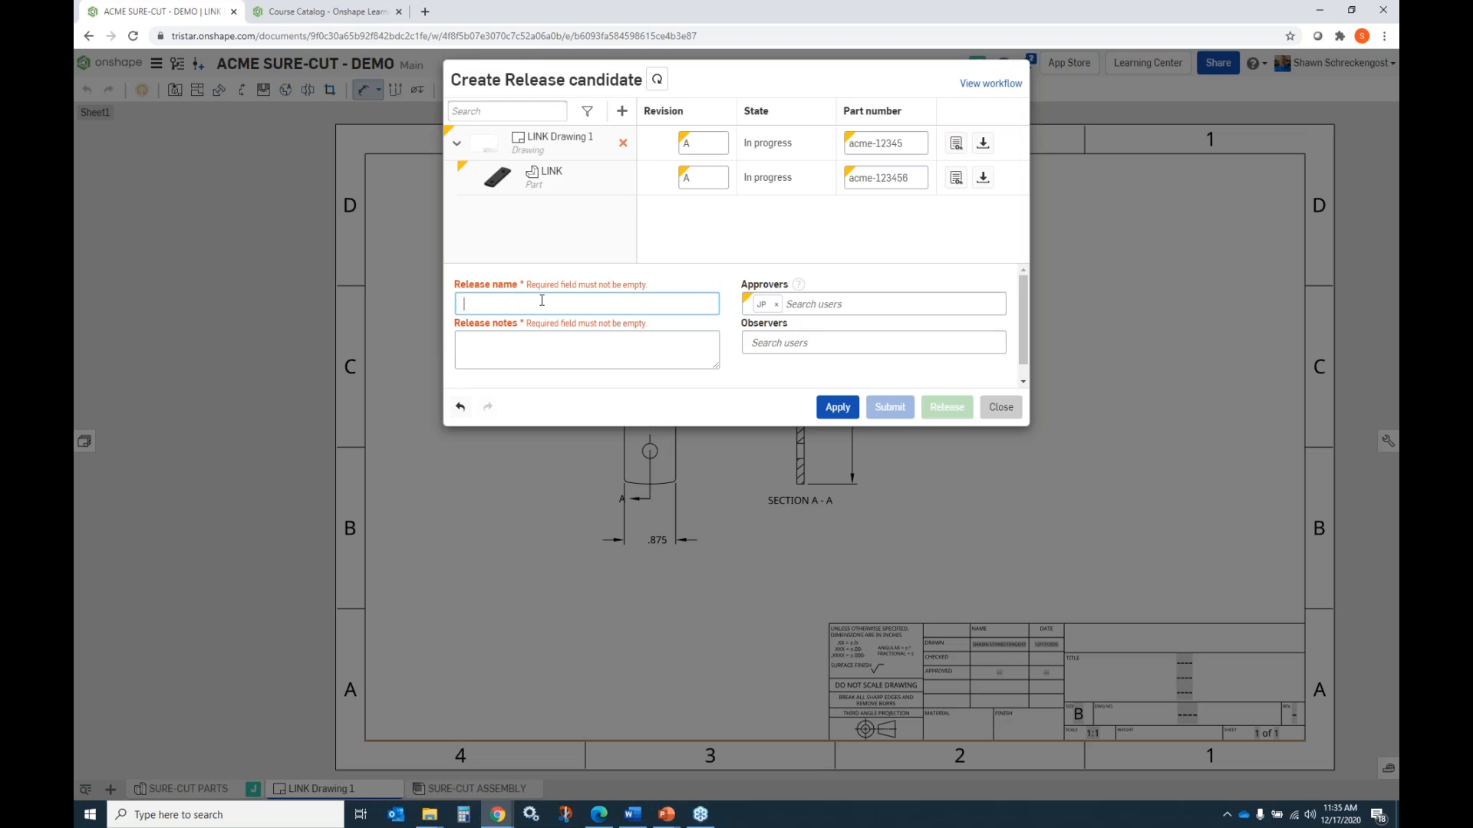
{"action": "type", "text": "first"}
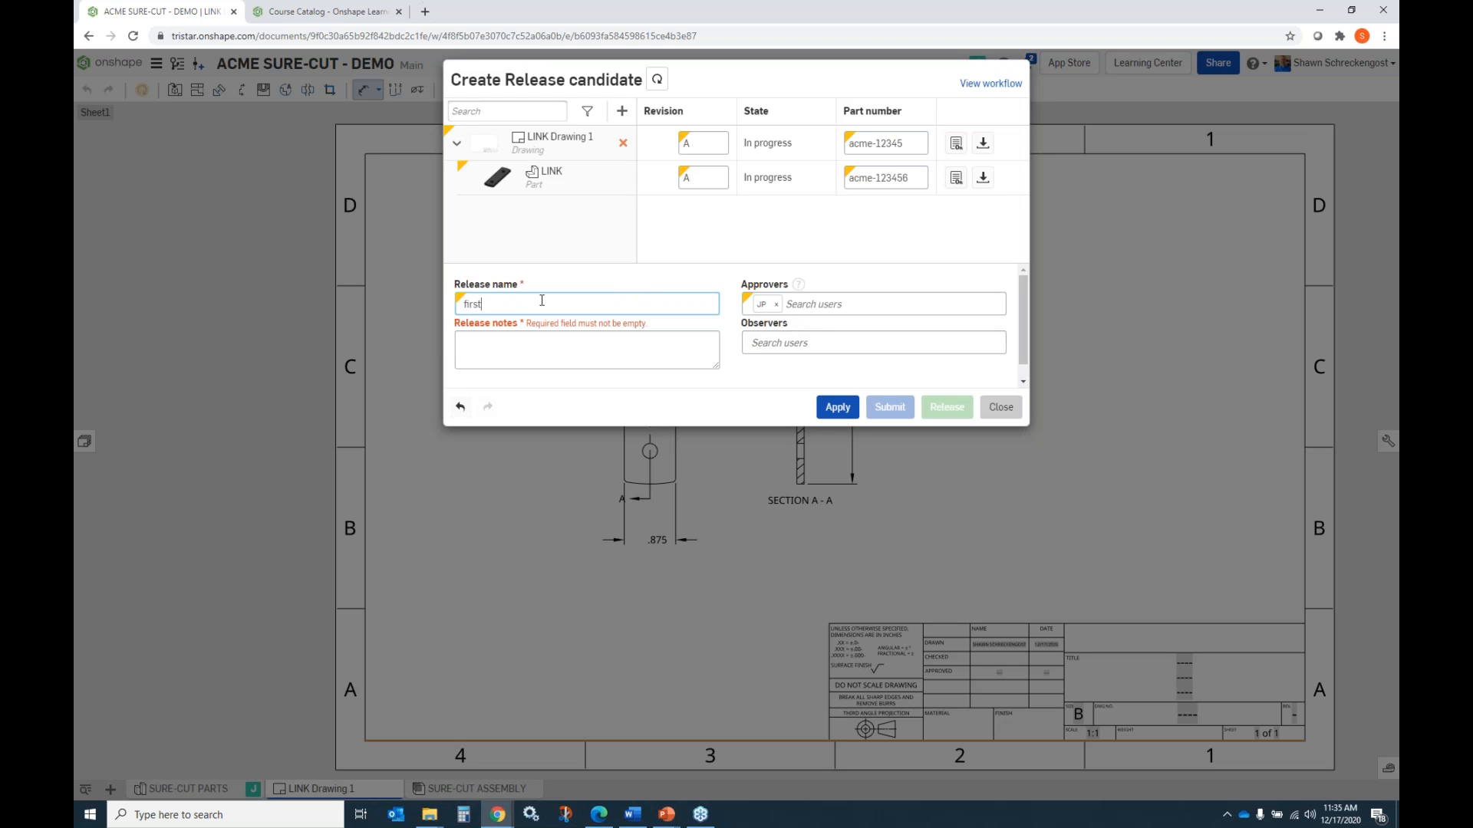
{"action": "type", "text": " release"}
Enter the release notes "please check for relaease" and submit the release candidate for approval.
{"action": "left_click", "coordinate": [598, 338]}
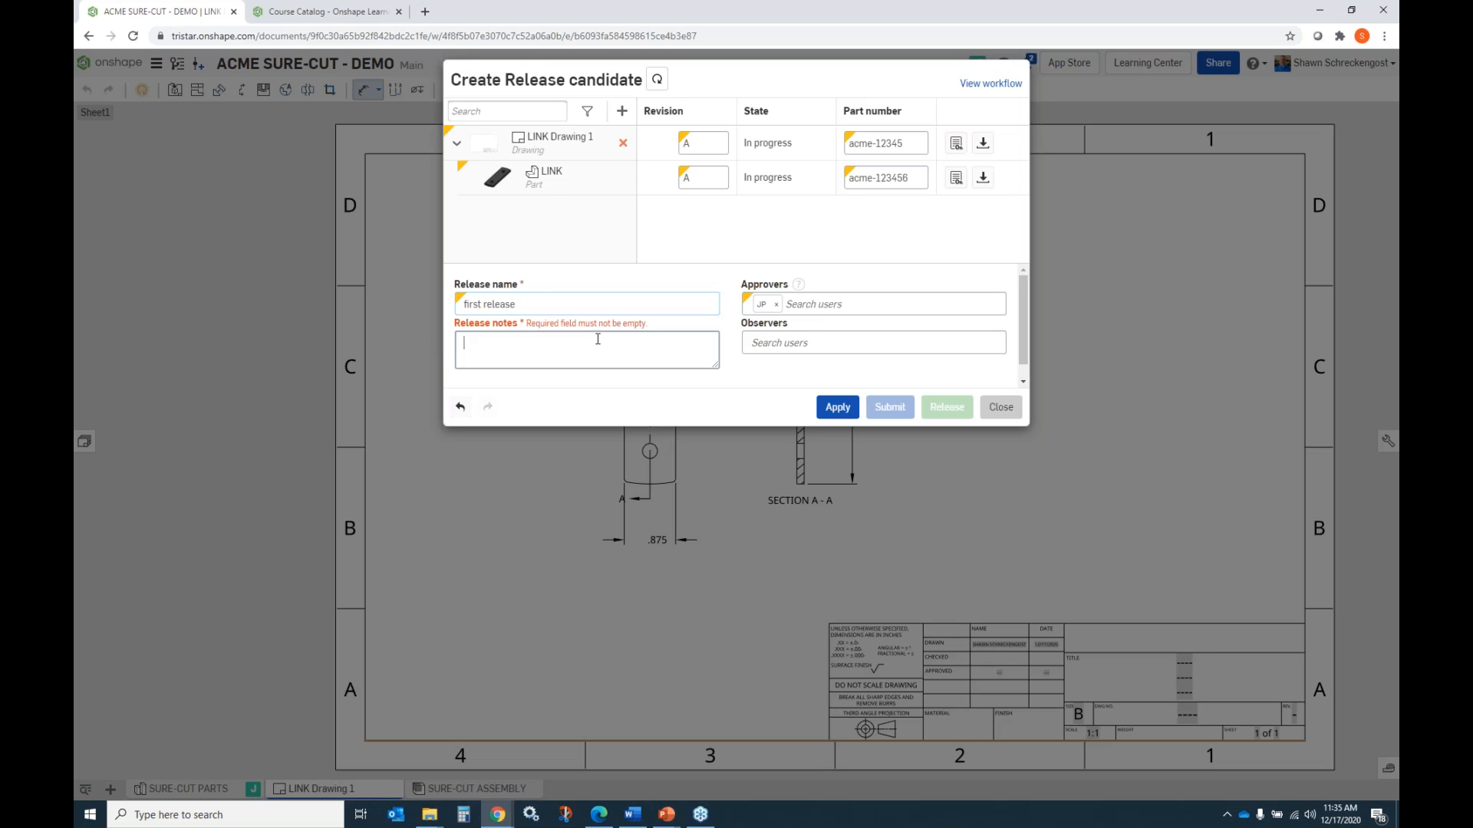
{"action": "type", "text": "please"}
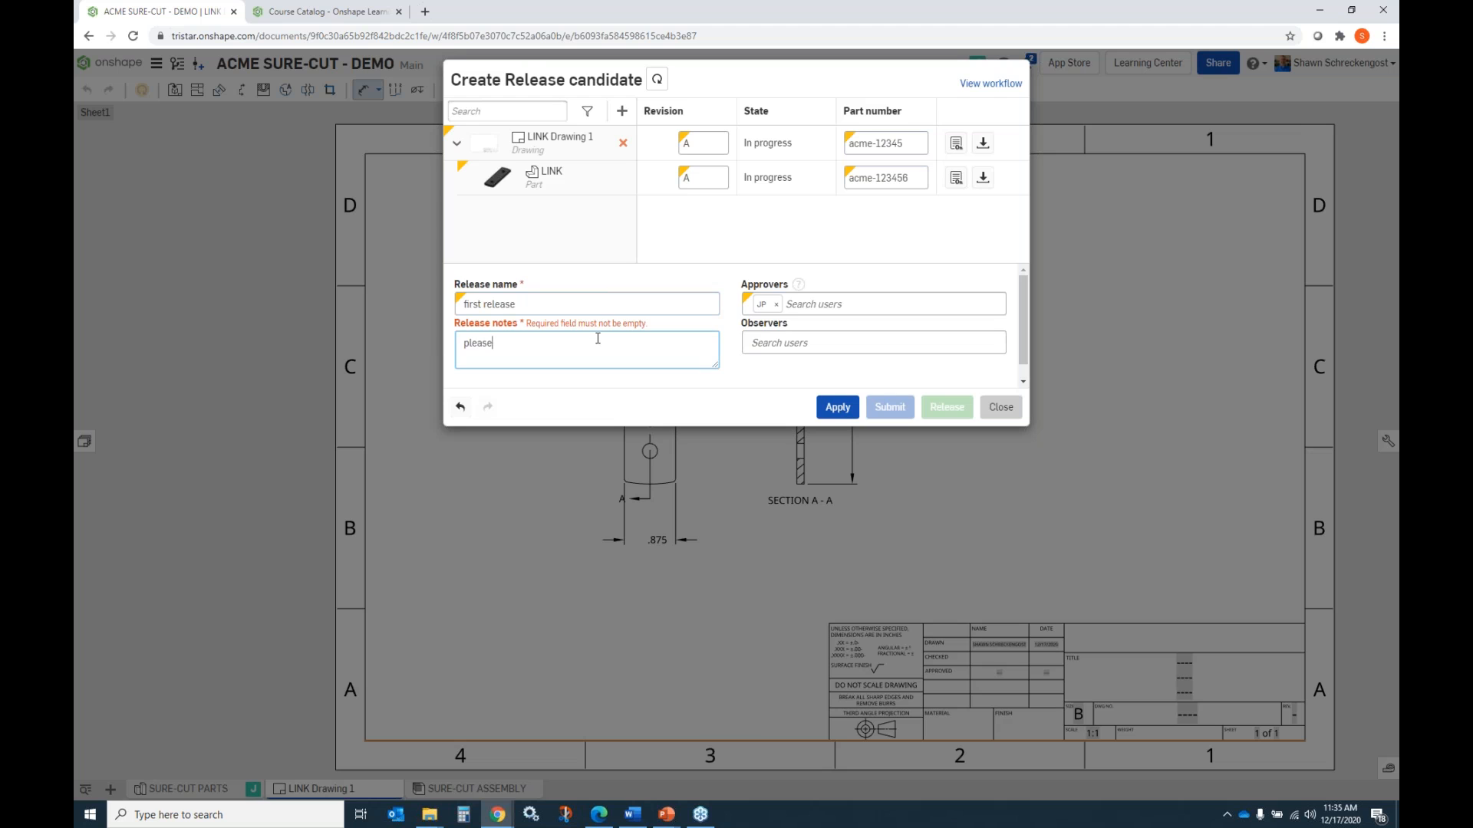
{"action": "type", "text": " check fo"}
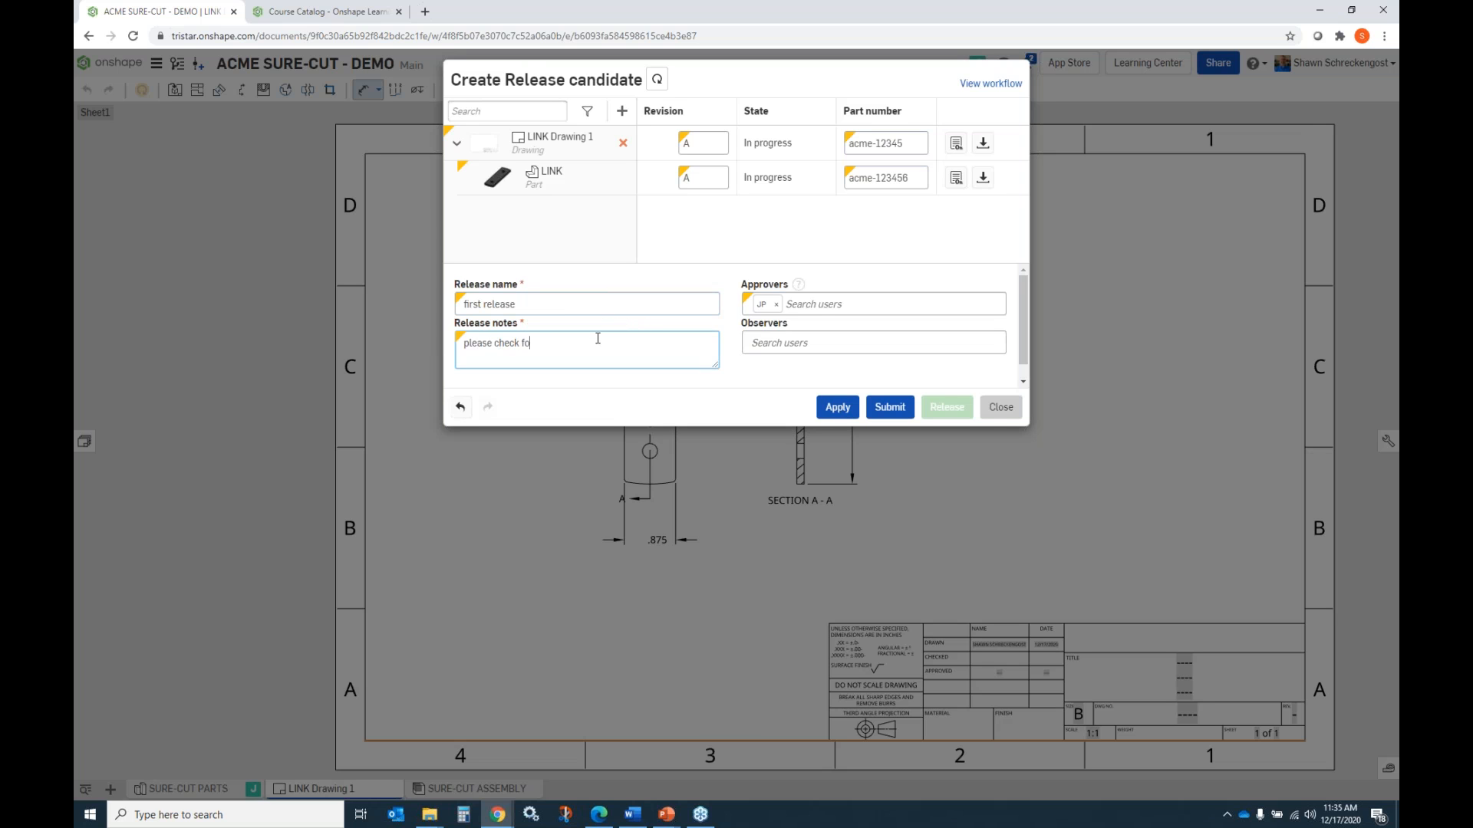
{"action": "type", "text": "r relaease"}
{"action": "left_click", "coordinate": [890, 407]}
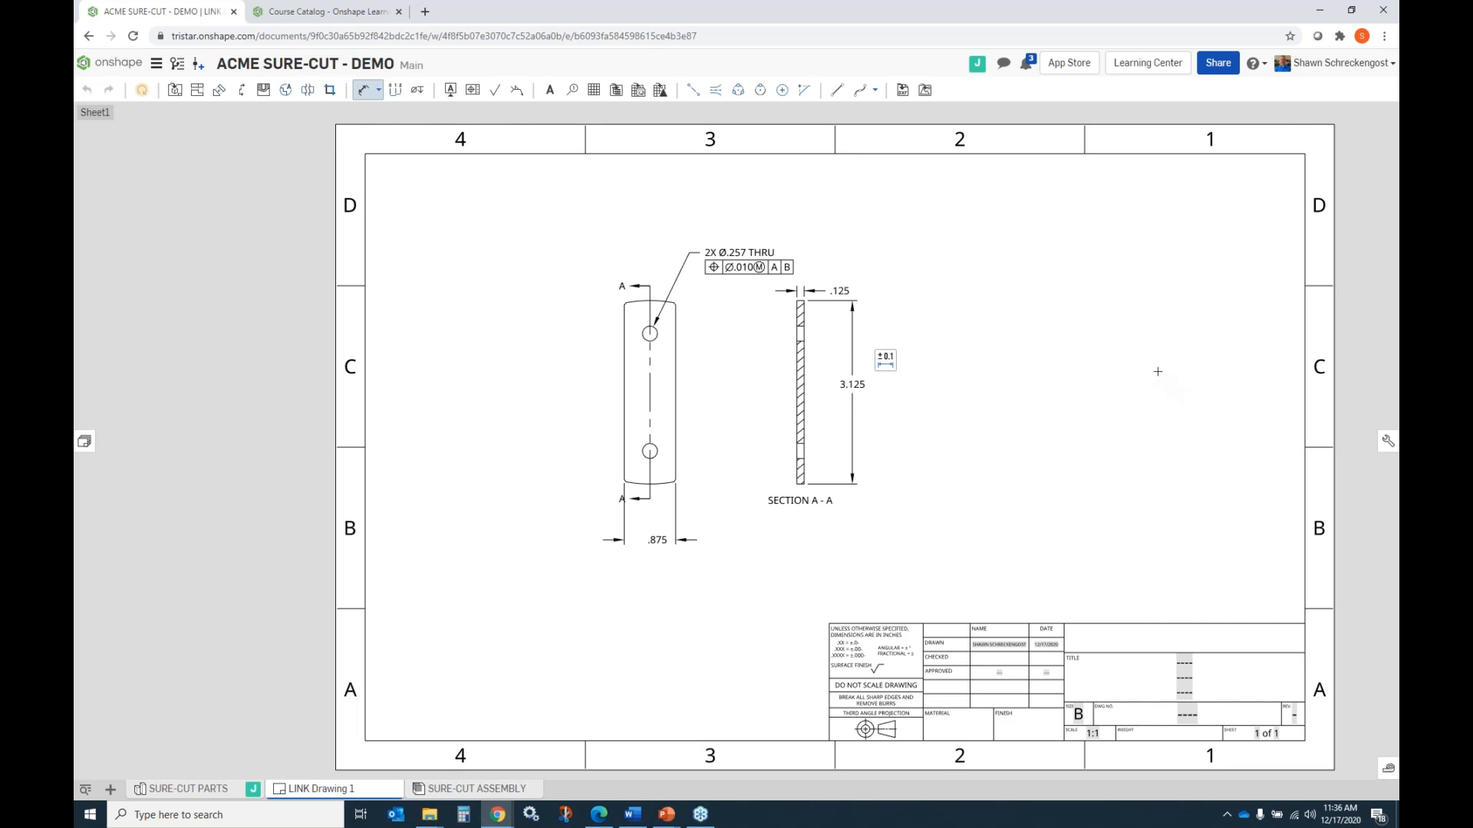
Review the "first release" candidate from its notification, close the review, and read the approver's notes in the notification details.
{"action": "left_click", "coordinate": [1025, 67]}
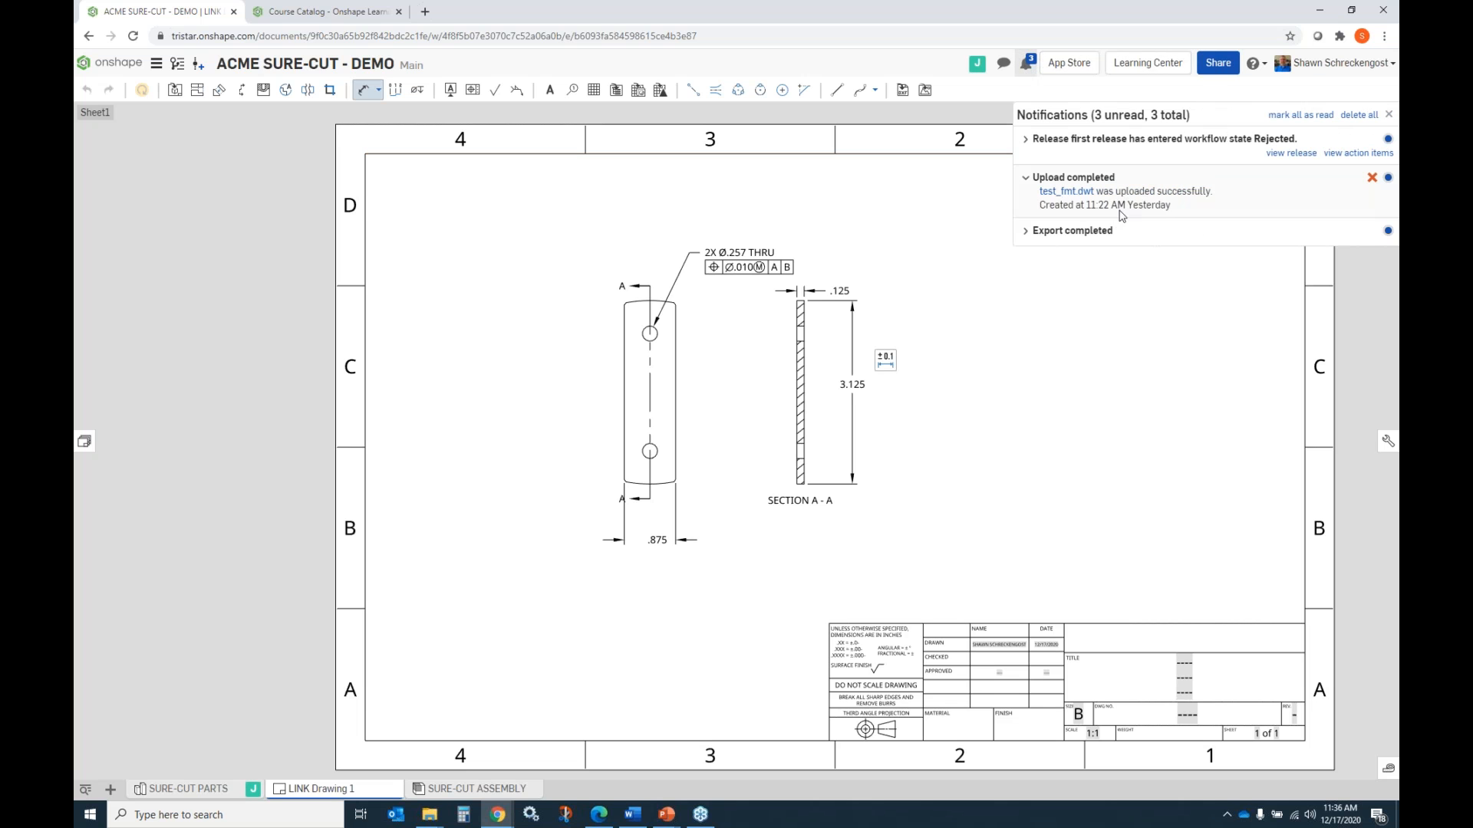
{"action": "left_click", "coordinate": [1292, 153]}
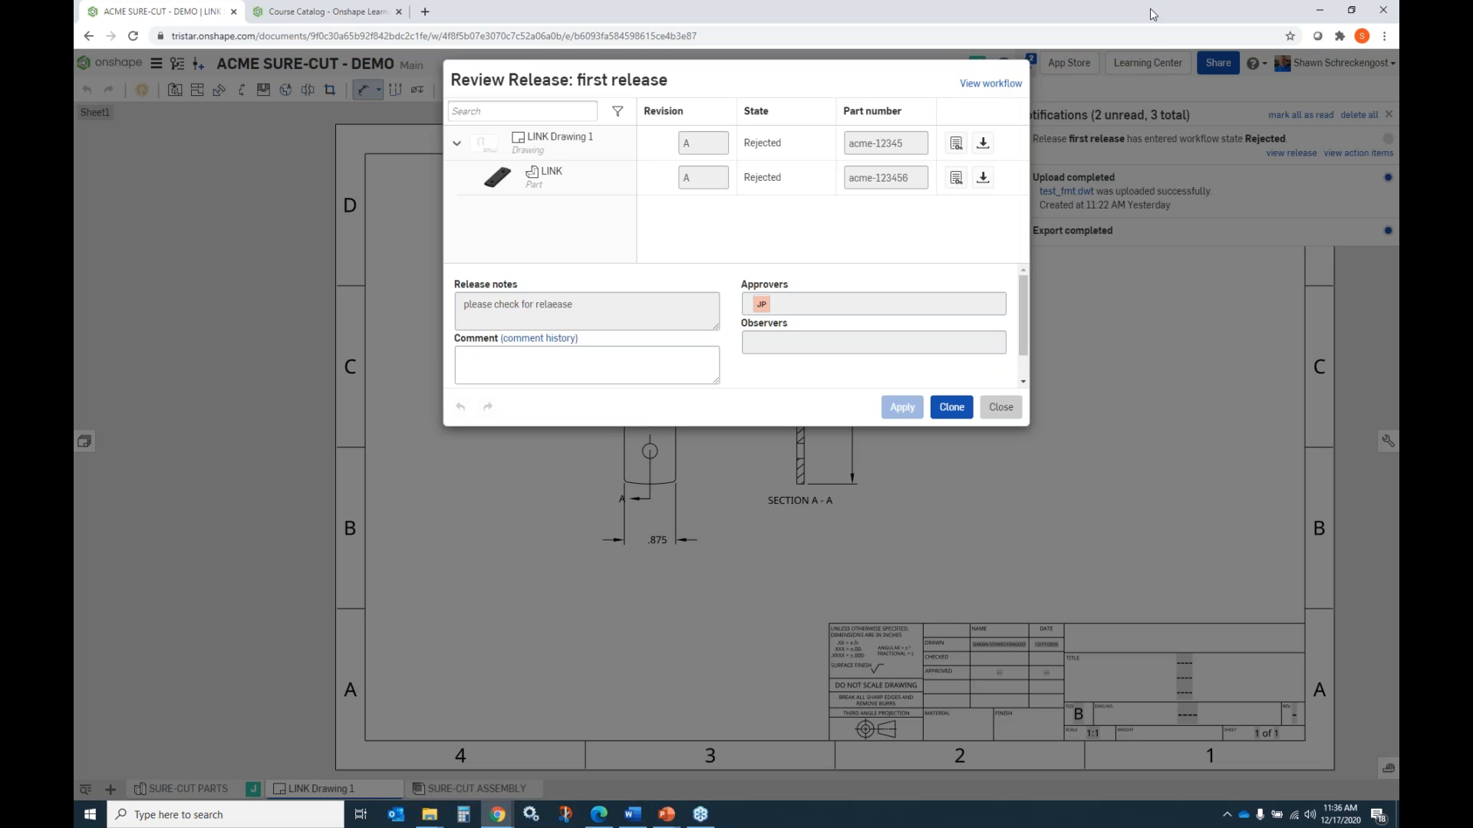
{"action": "left_click", "coordinate": [960, 411]}
{"action": "left_click", "coordinate": [998, 407]}
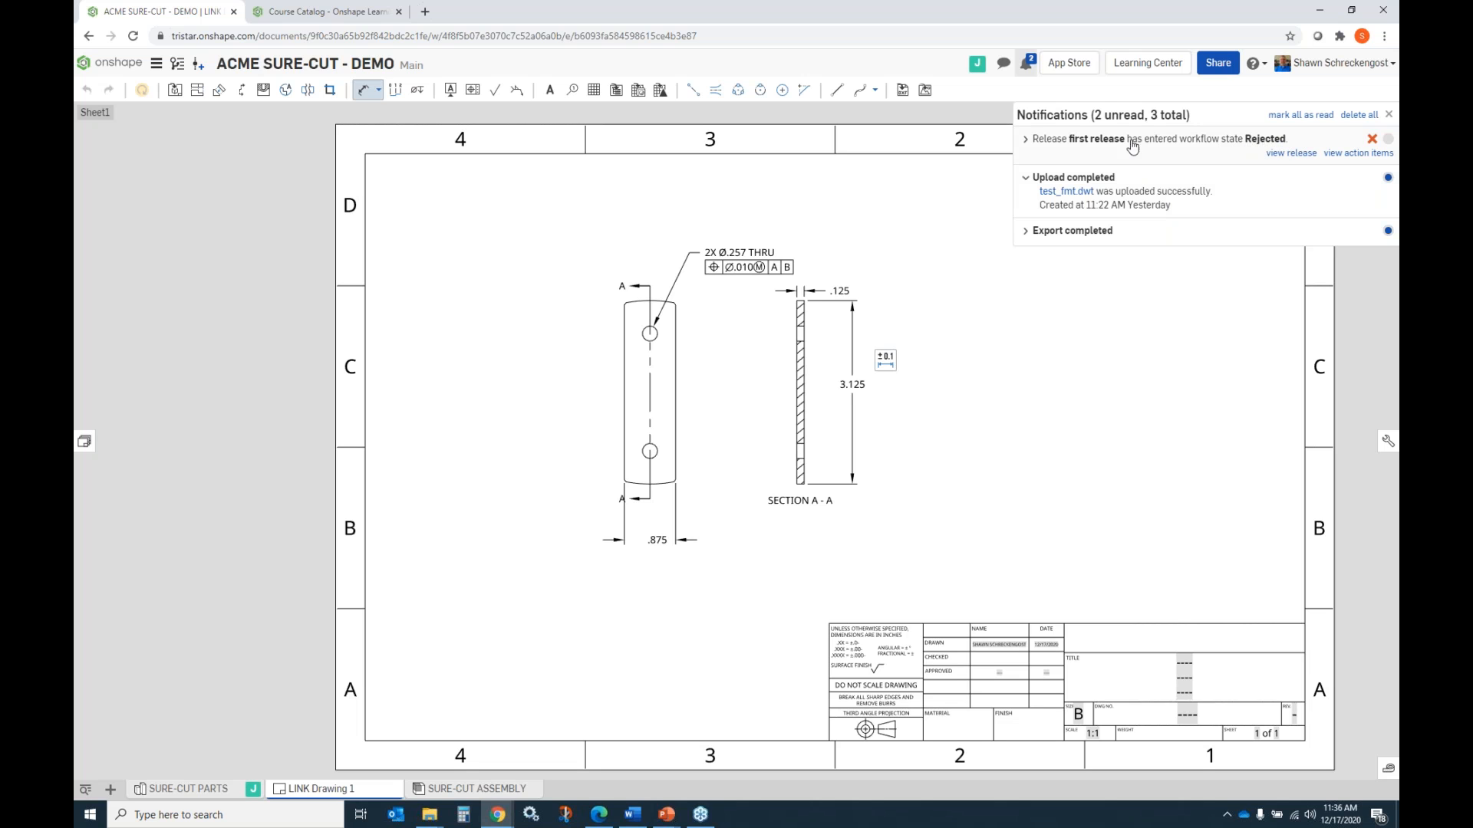
{"action": "left_click", "coordinate": [1026, 142]}
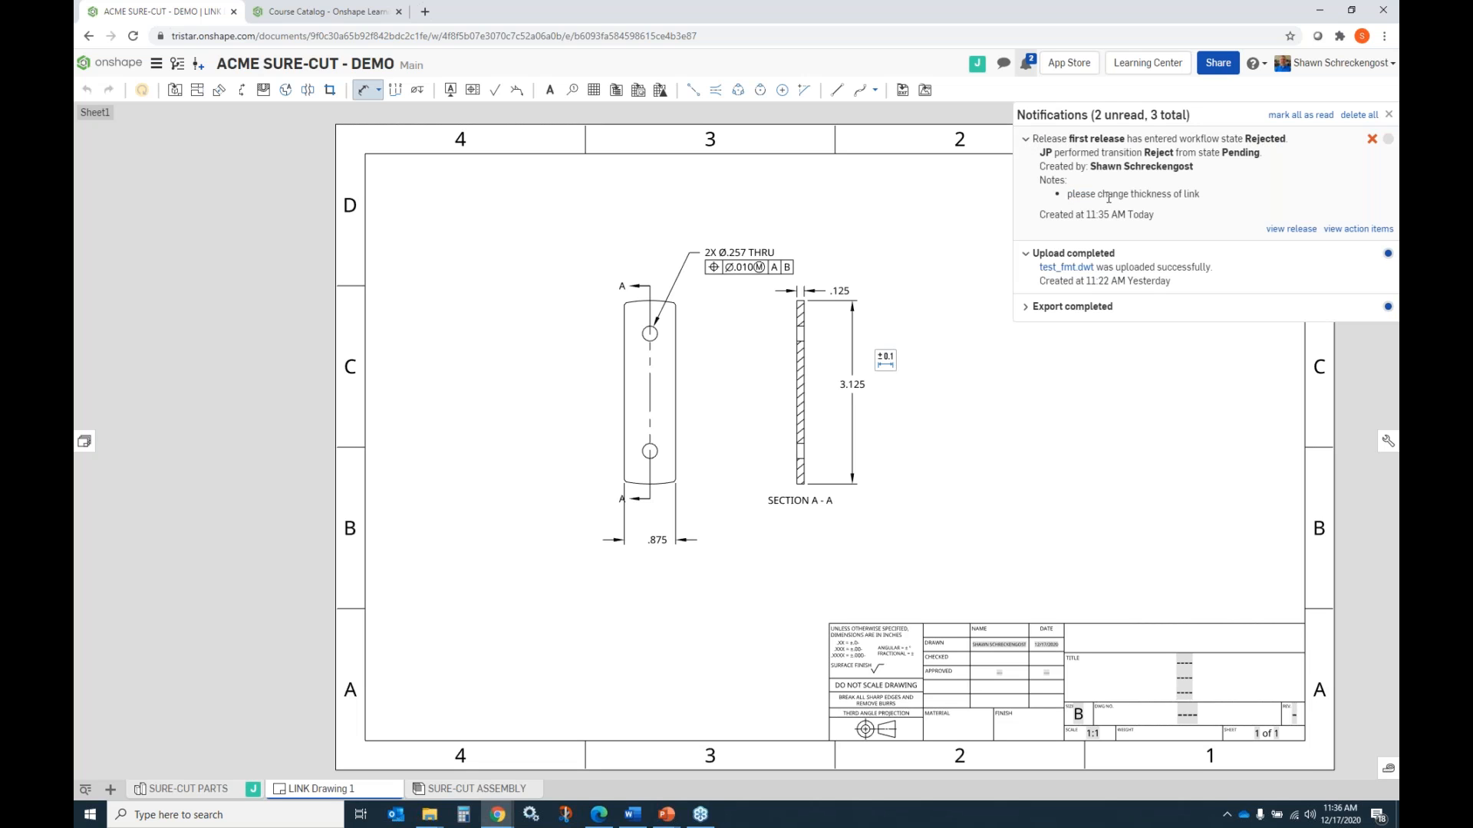
{"action": "left_click_drag", "start_coordinate": [1068, 193], "coordinate": [1211, 199]}
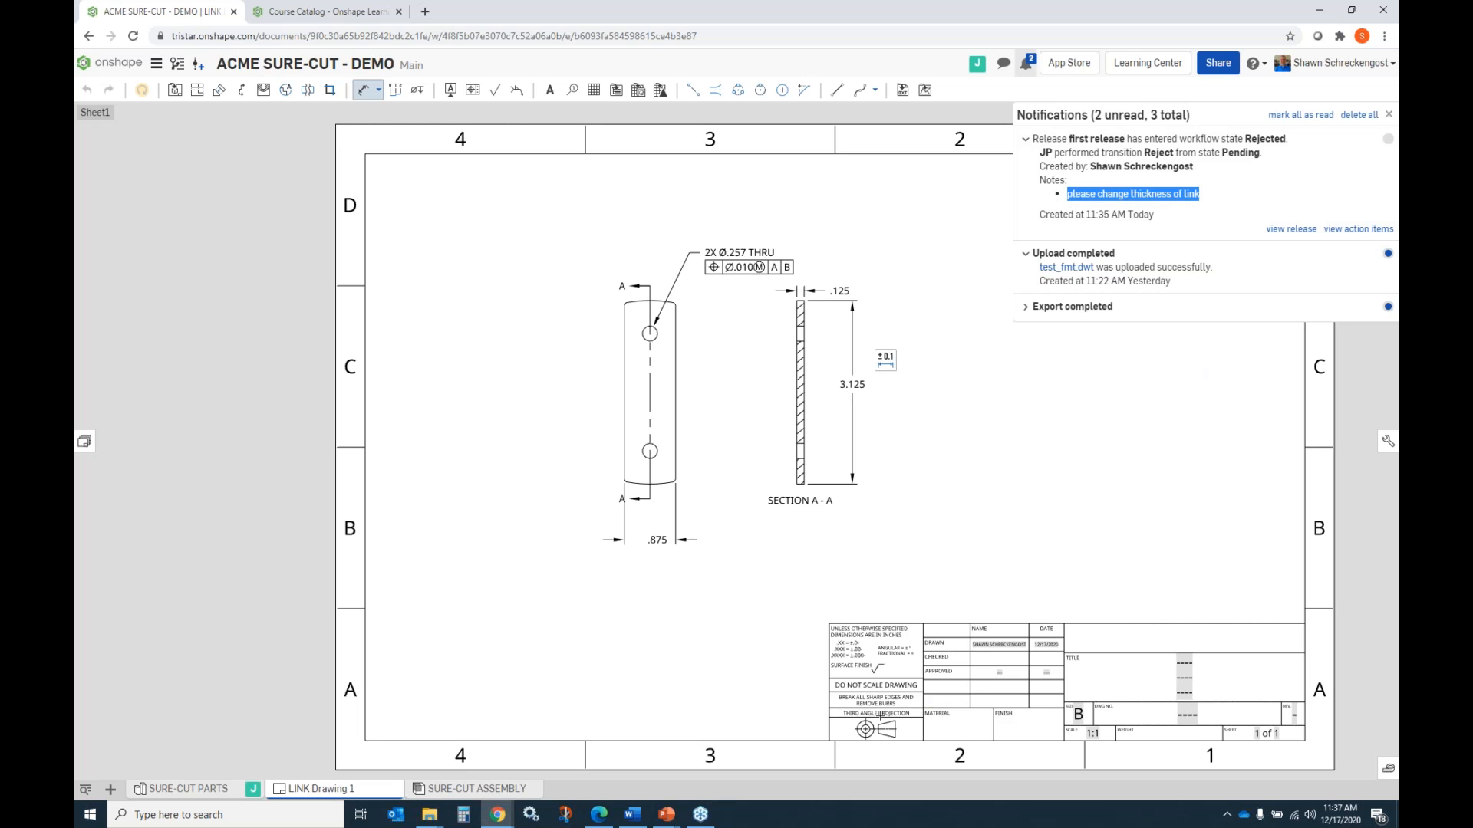
Switch to the PowerPoint presentation Onshape Tristar 20201217.pptx, start its slide show at the demonstration slide and advance to the following slide.
{"action": "mouse_move", "coordinate": [672, 817]}
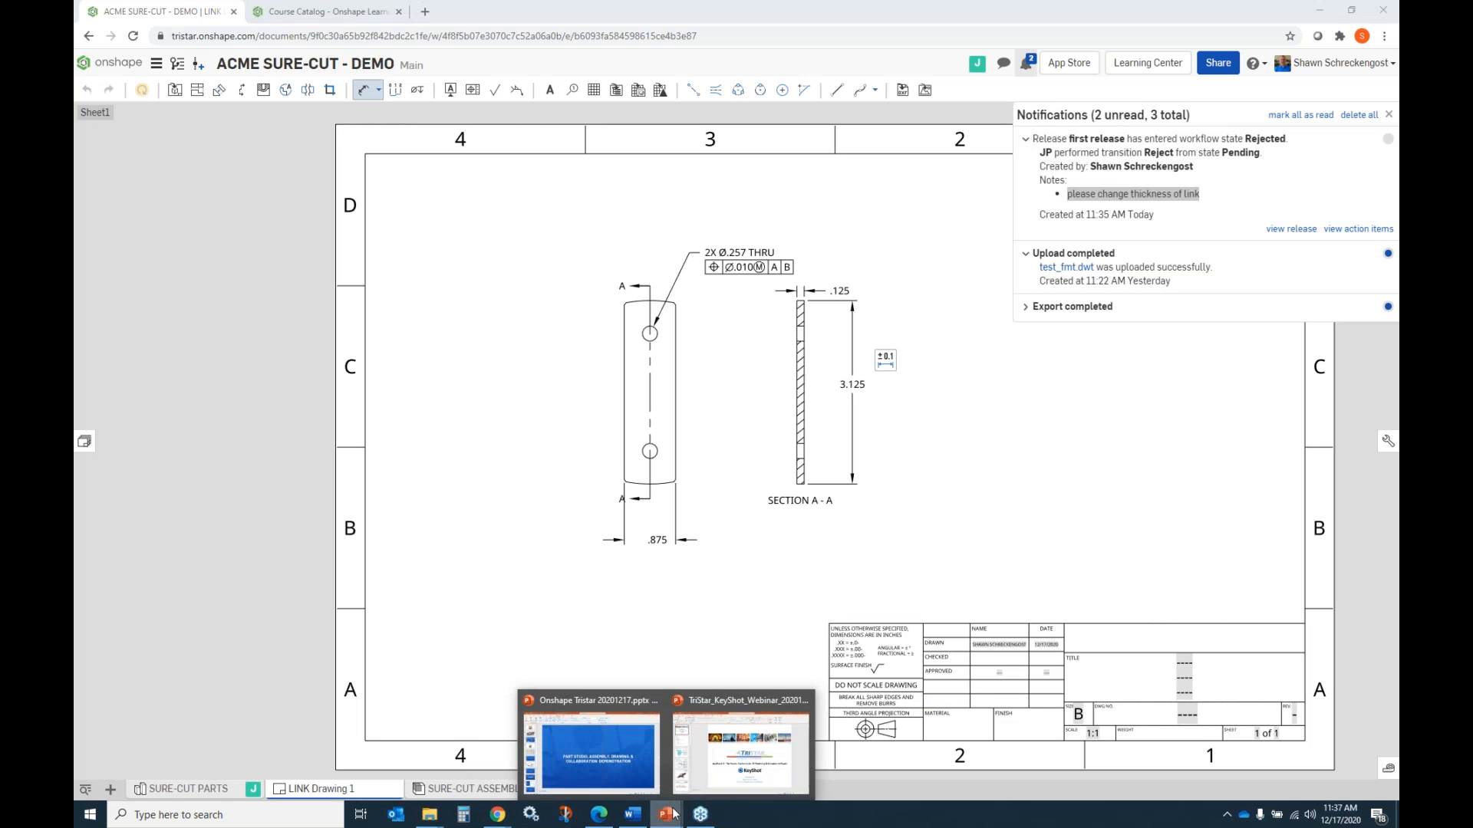
{"action": "left_click", "coordinate": [628, 767]}
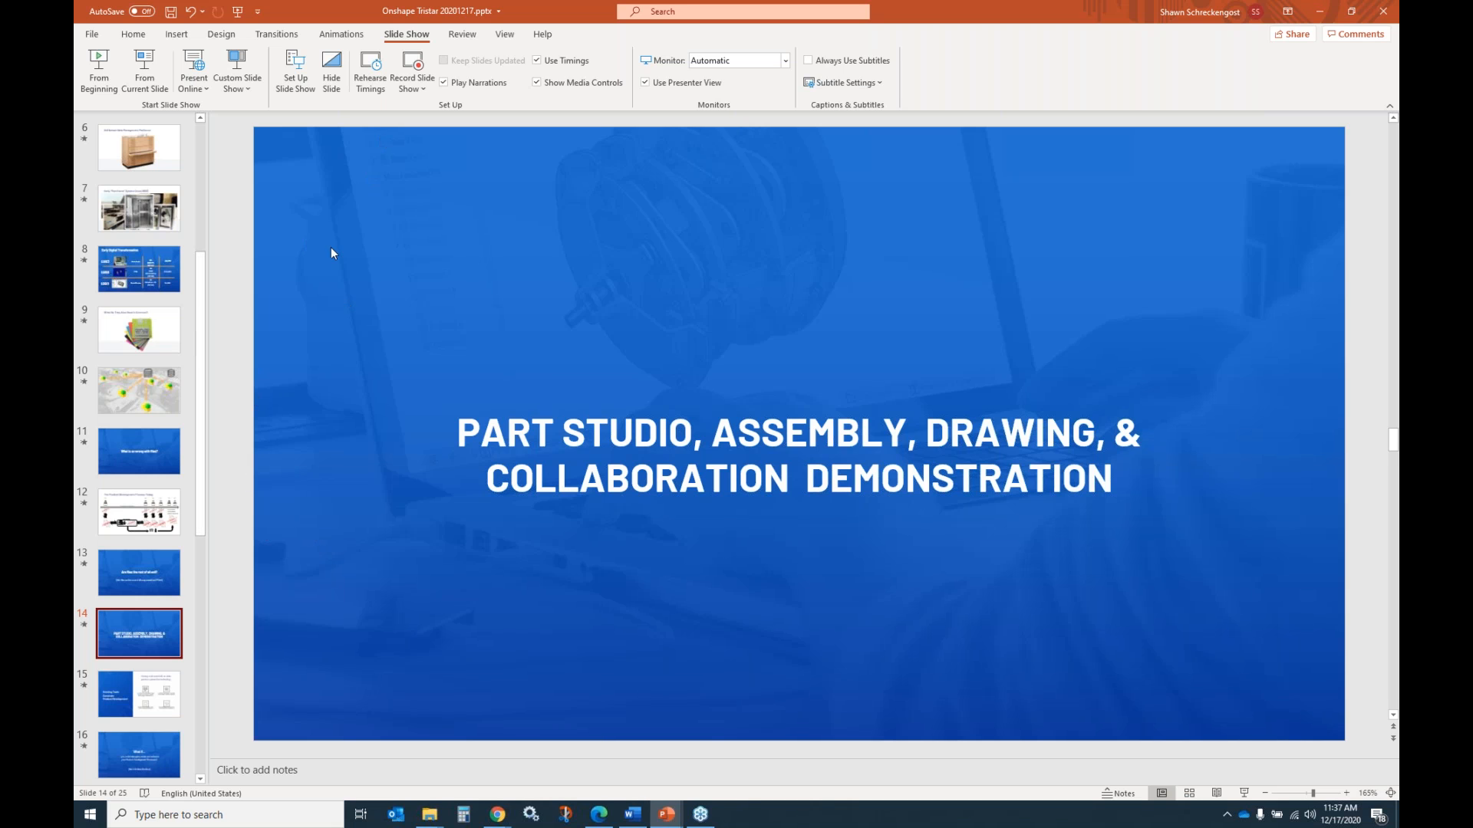
{"action": "left_click", "coordinate": [100, 68]}
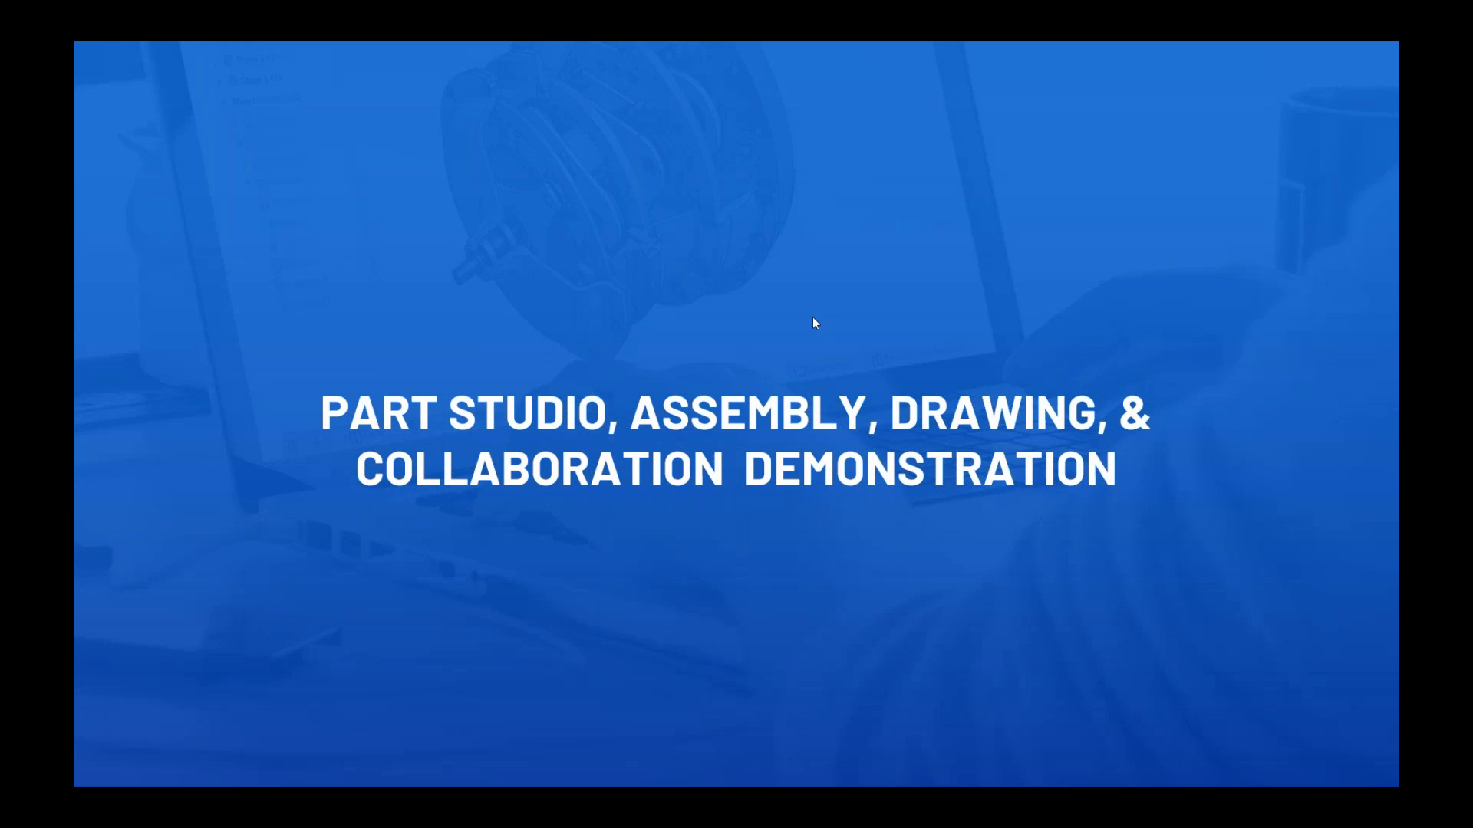
{"action": "left_click", "coordinate": [814, 322]}
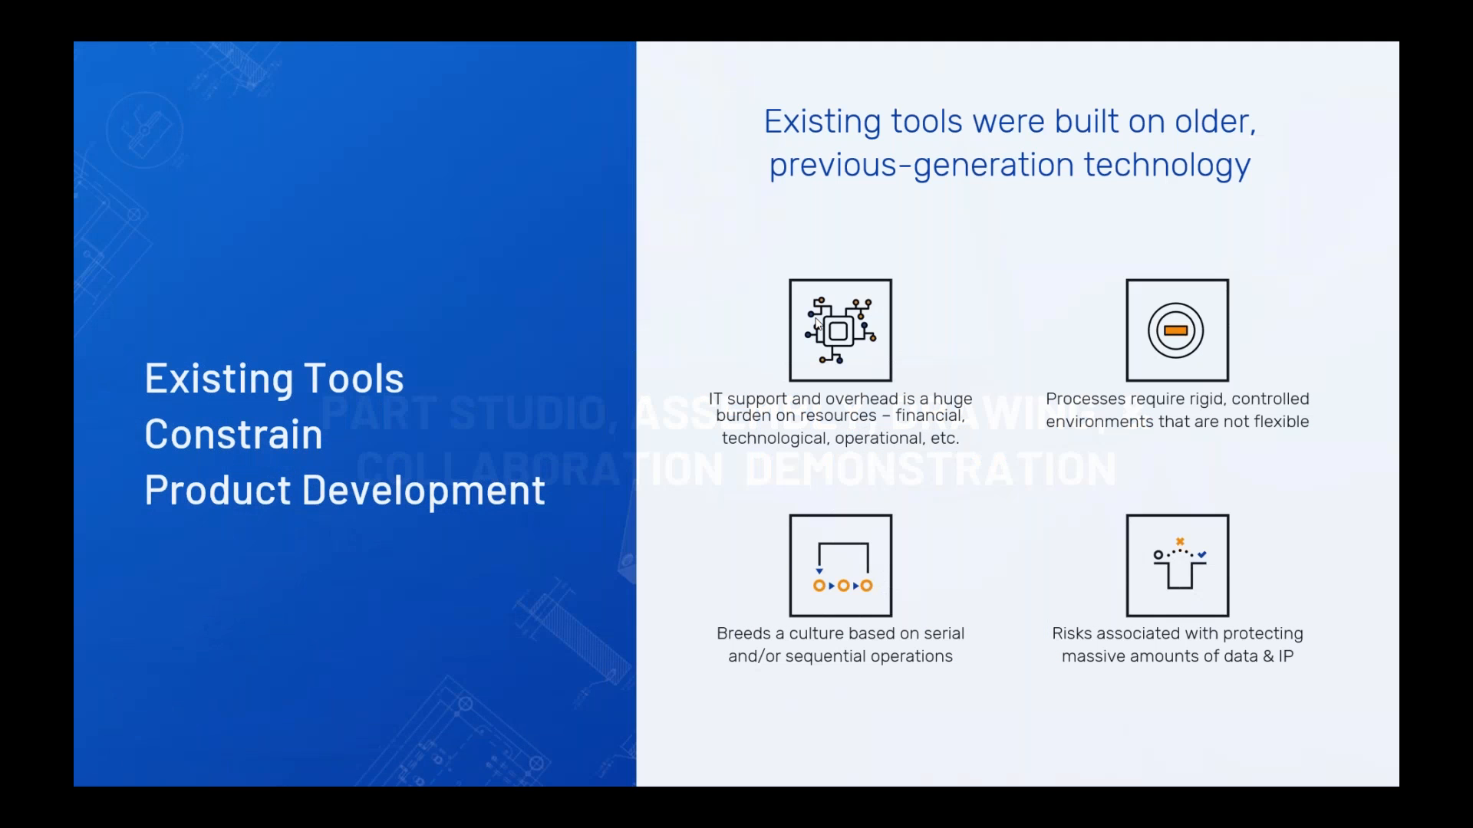